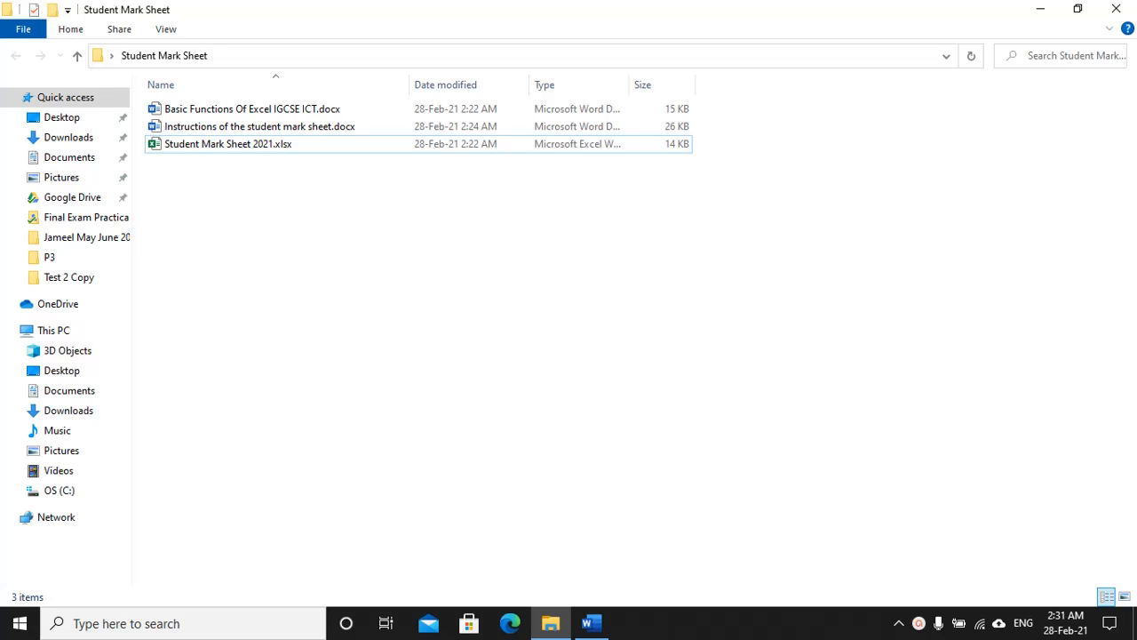
Step: Open the Student Mark Sheet 2021 workbook in Excel
{"action": "left_click", "coordinate": [219, 145]}
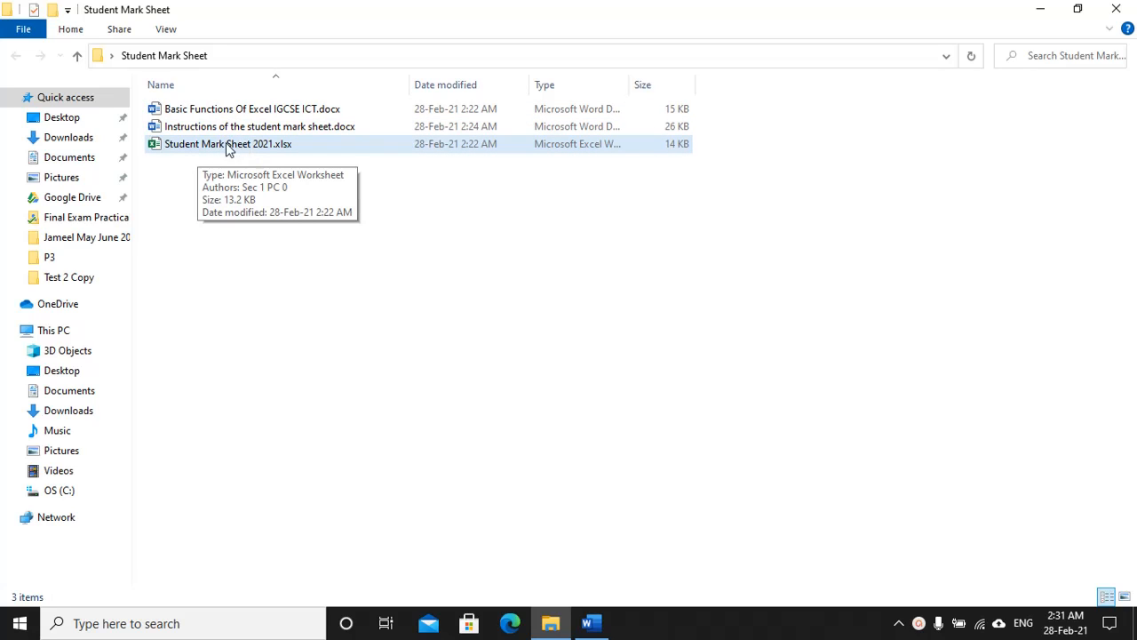
{"action": "left_click", "coordinate": [181, 131]}
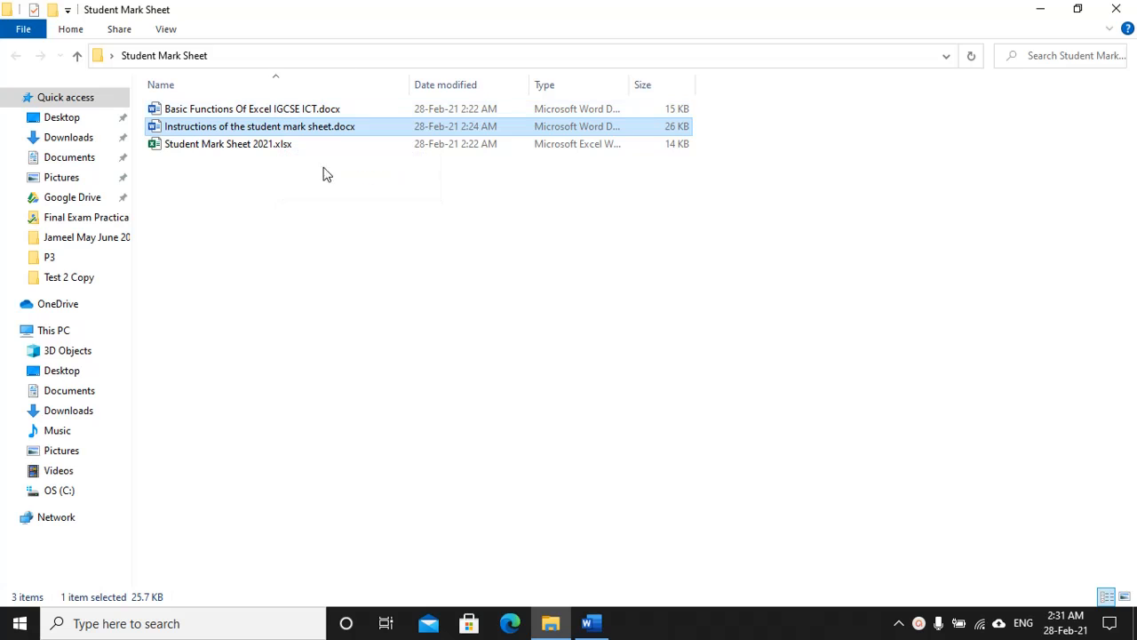
{"action": "double_click", "coordinate": [226, 145]}
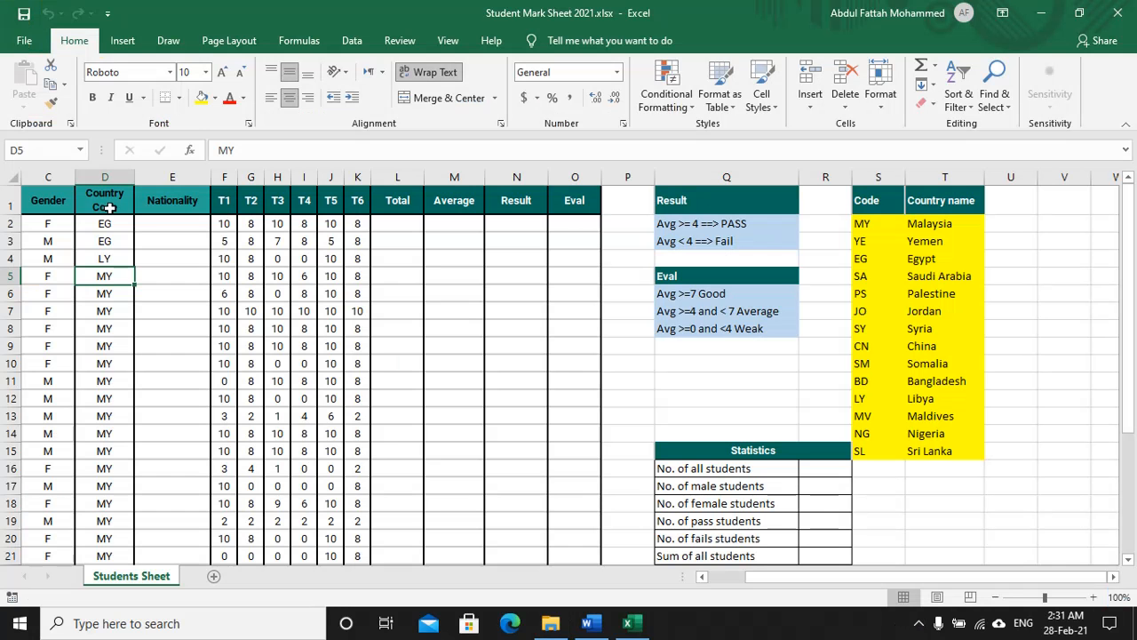
{"action": "left_click_drag", "start_coordinate": [771, 572], "coordinate": [701, 578]}
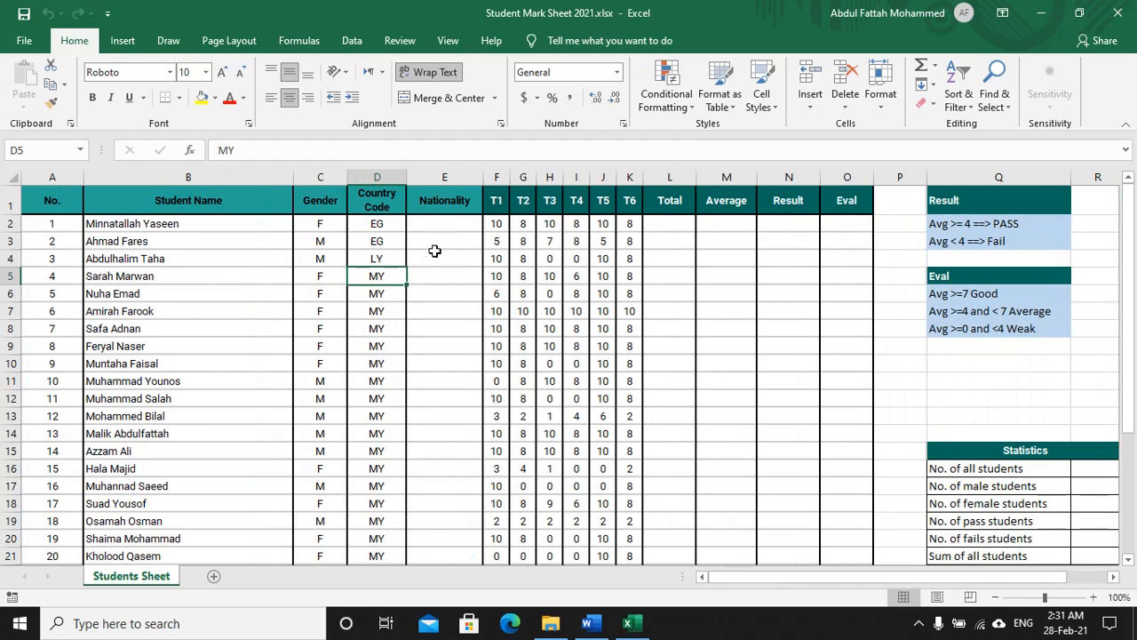
Step: Review the No., Student Name, Gender, Country Code and Nationality columns
{"action": "left_click", "coordinate": [51, 170]}
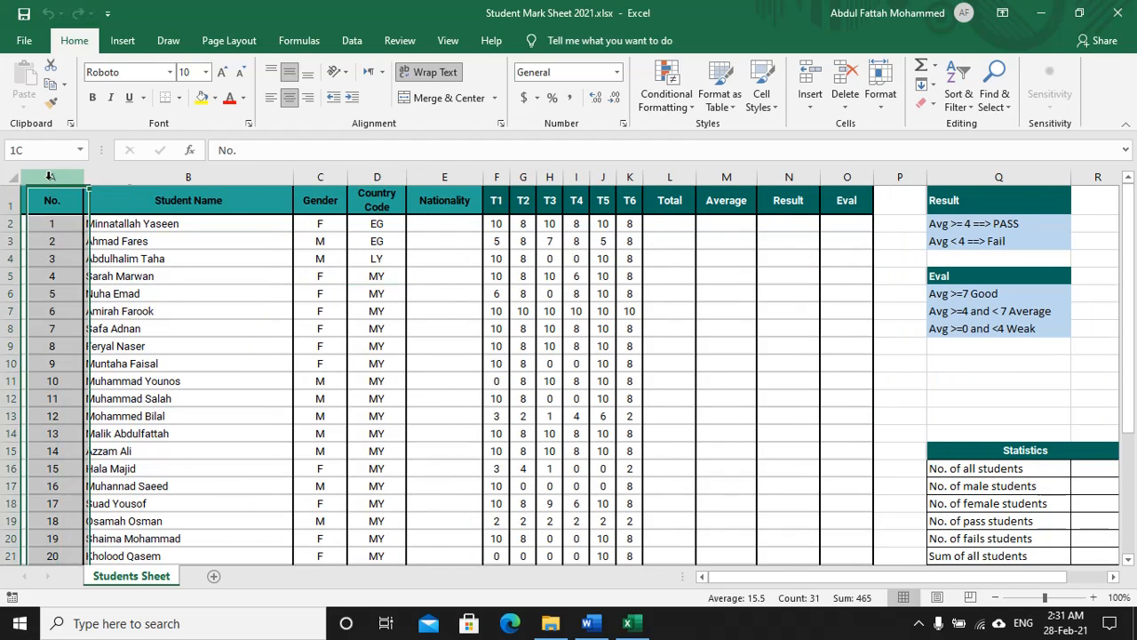
{"action": "left_click", "coordinate": [211, 177]}
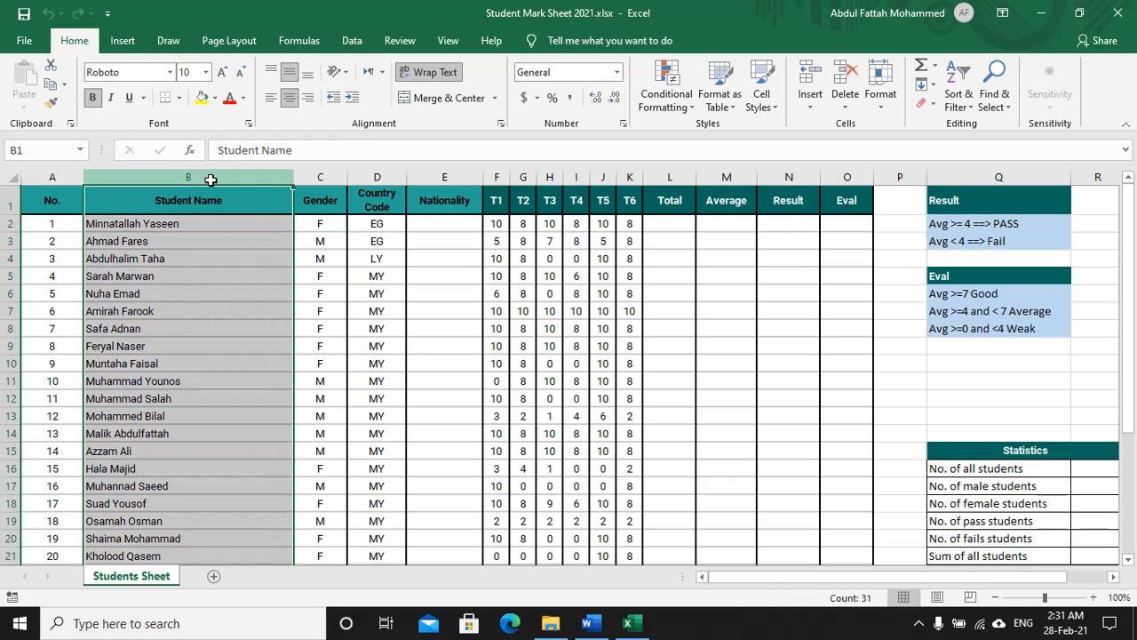
{"action": "left_click", "coordinate": [321, 177]}
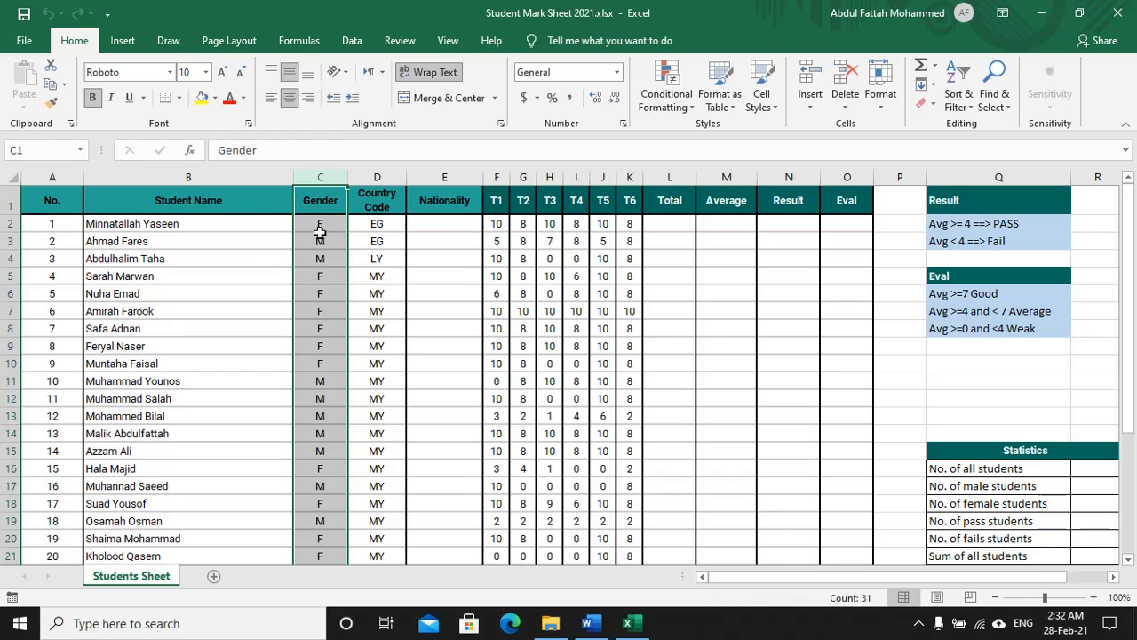
{"action": "left_click", "coordinate": [377, 178]}
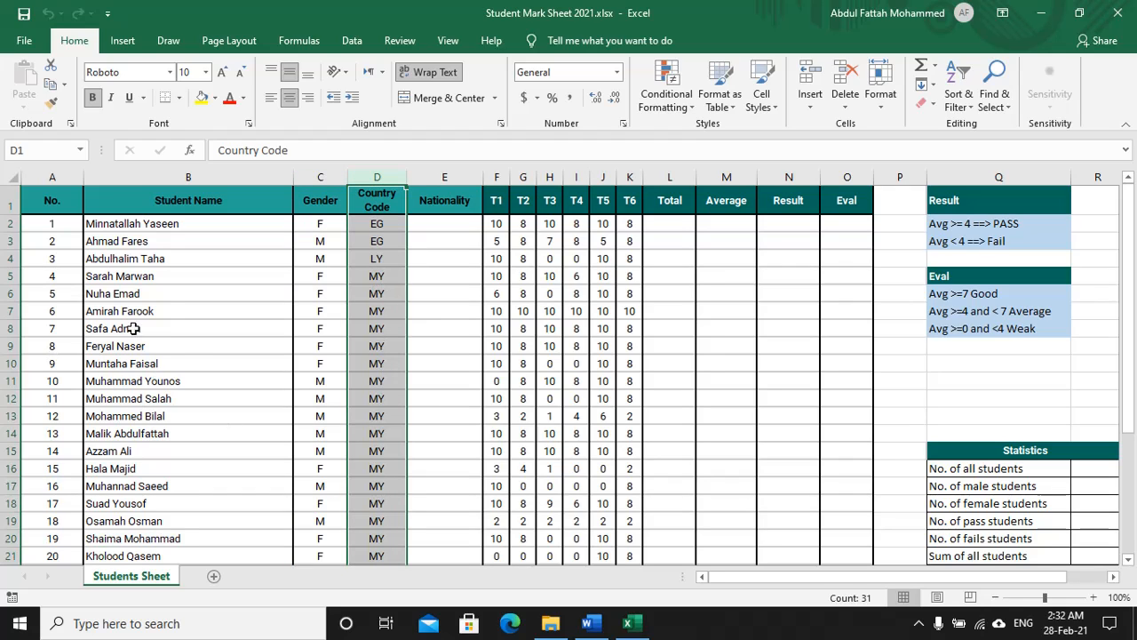
{"action": "left_click", "coordinate": [445, 178]}
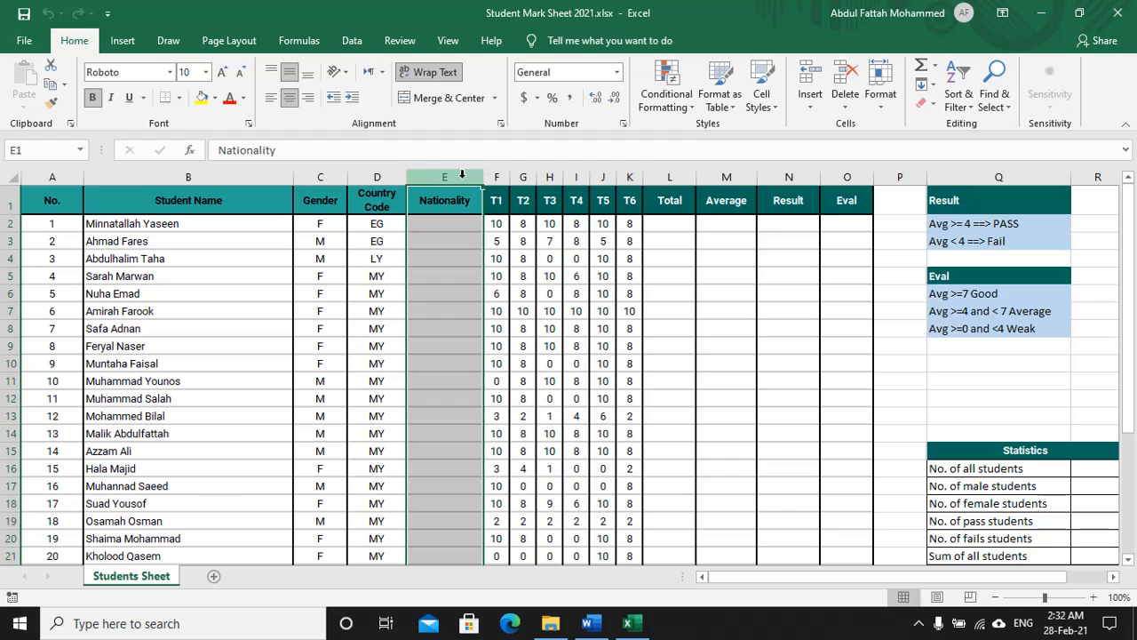
{"action": "left_click", "coordinate": [447, 229]}
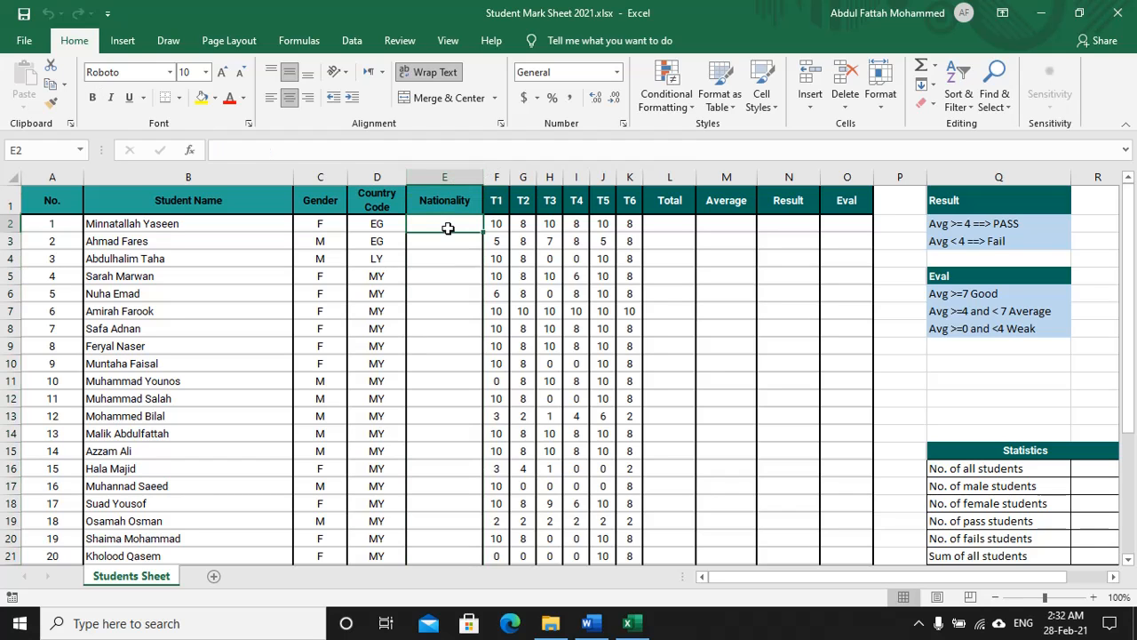
Step: Inspect the S2:T15 Code/Country name lookup table, e.g. code EG mapping to Egypt
{"action": "left_click_drag", "start_coordinate": [864, 579], "coordinate": [924, 583]}
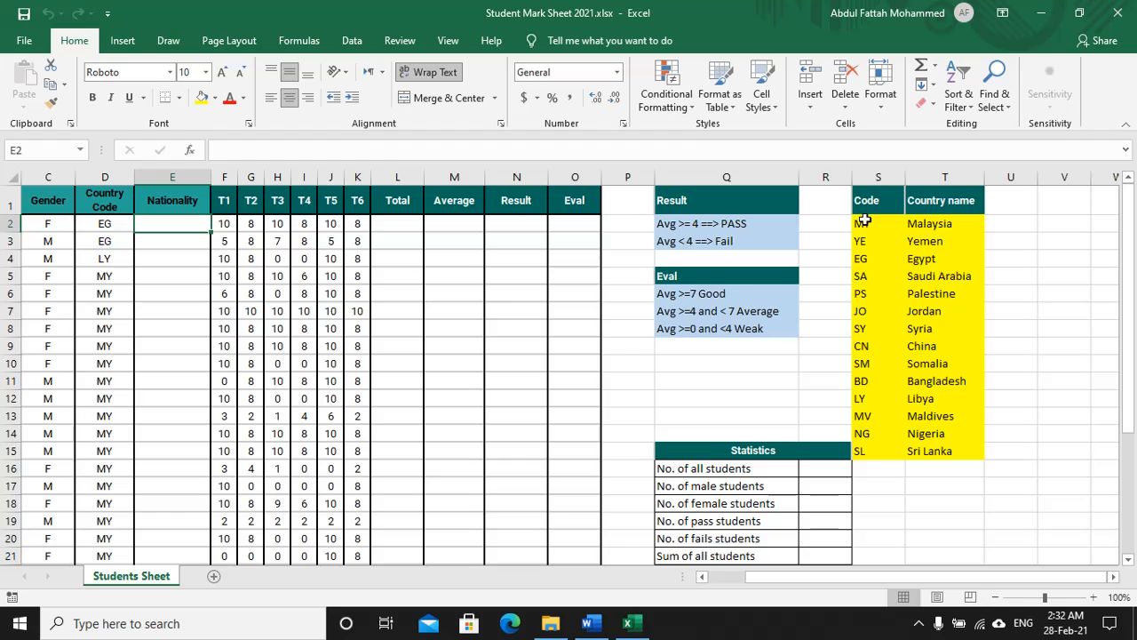
{"action": "left_click_drag", "start_coordinate": [868, 224], "coordinate": [927, 451]}
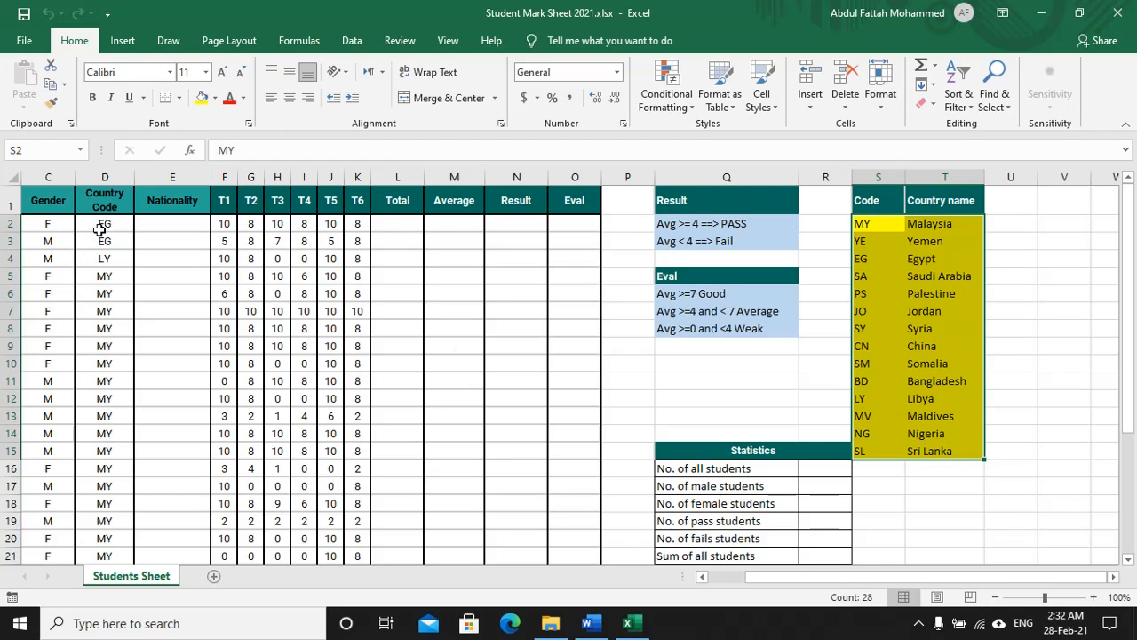
{"action": "left_click", "coordinate": [100, 224]}
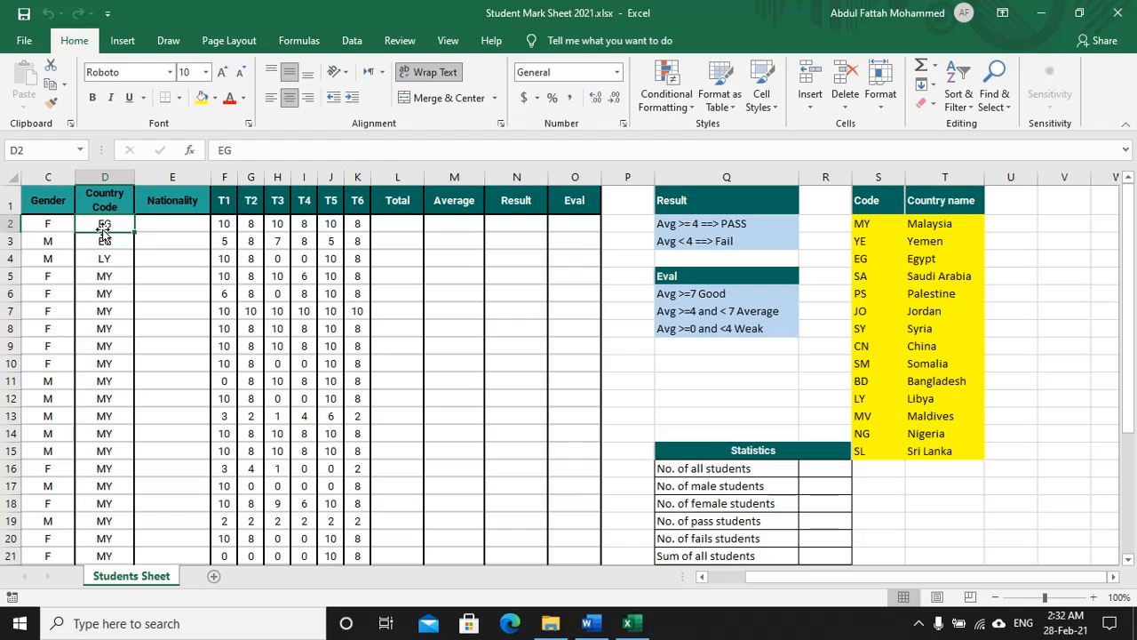
{"action": "left_click", "coordinate": [945, 259]}
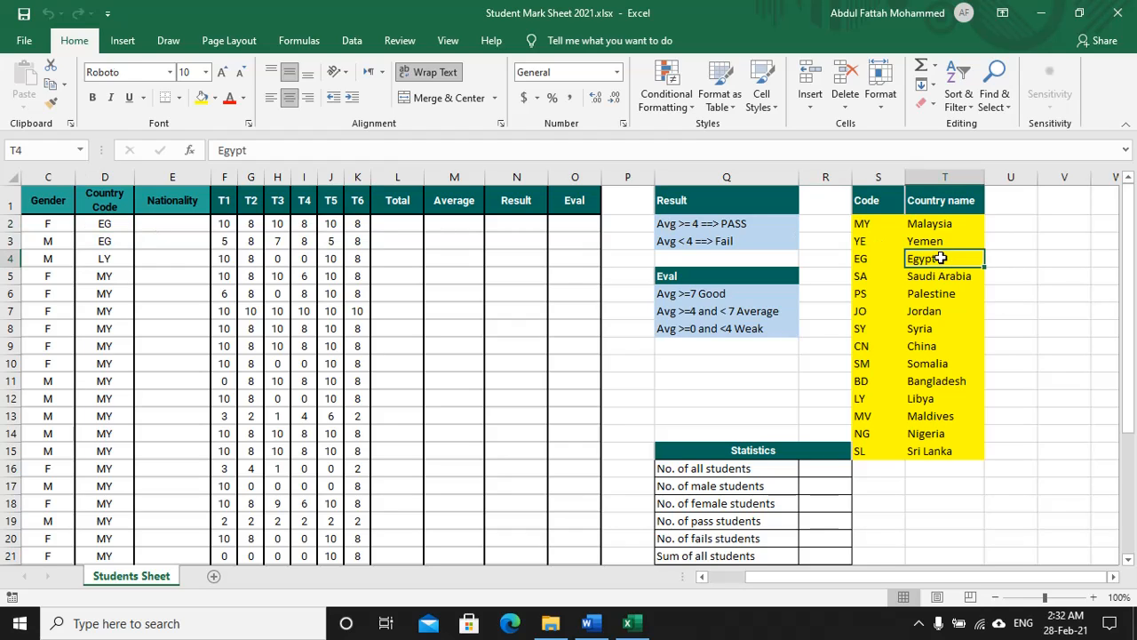
{"action": "left_click", "coordinate": [178, 225]}
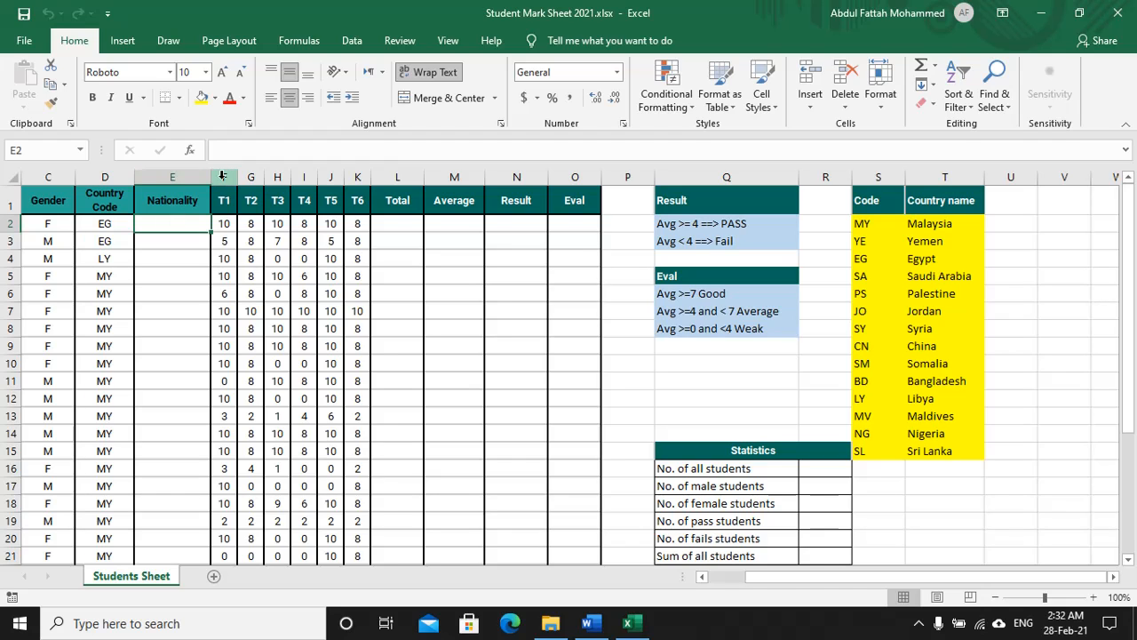
Step: Review the T1–T6 mark columns and the Total, Average and Result columns
{"action": "left_click_drag", "start_coordinate": [223, 176], "coordinate": [357, 176]}
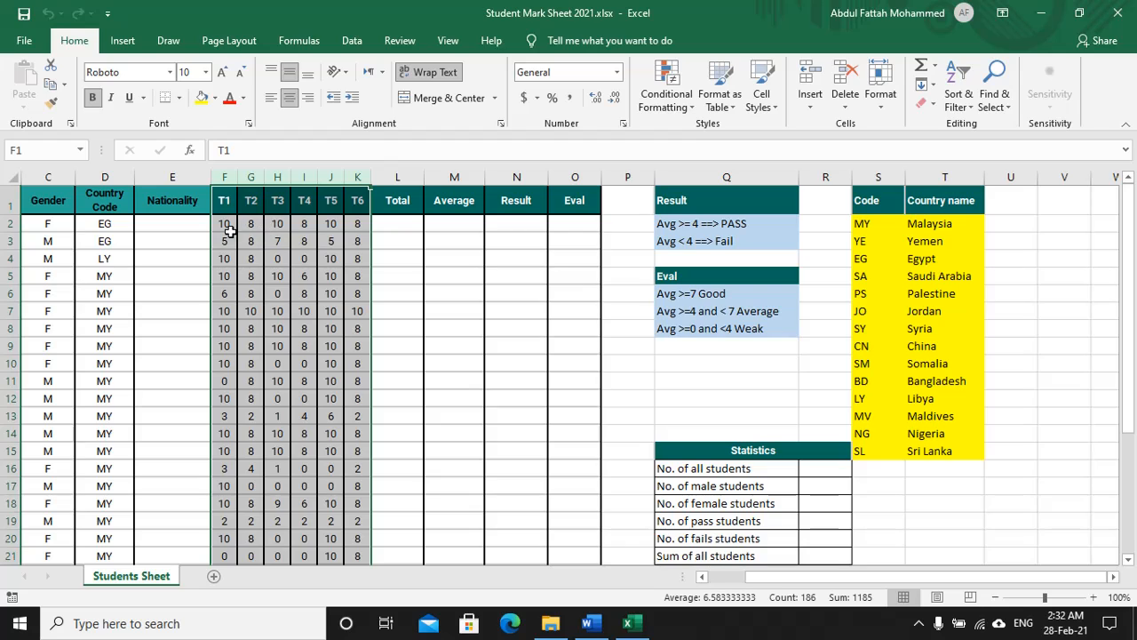
{"action": "left_click", "coordinate": [401, 177]}
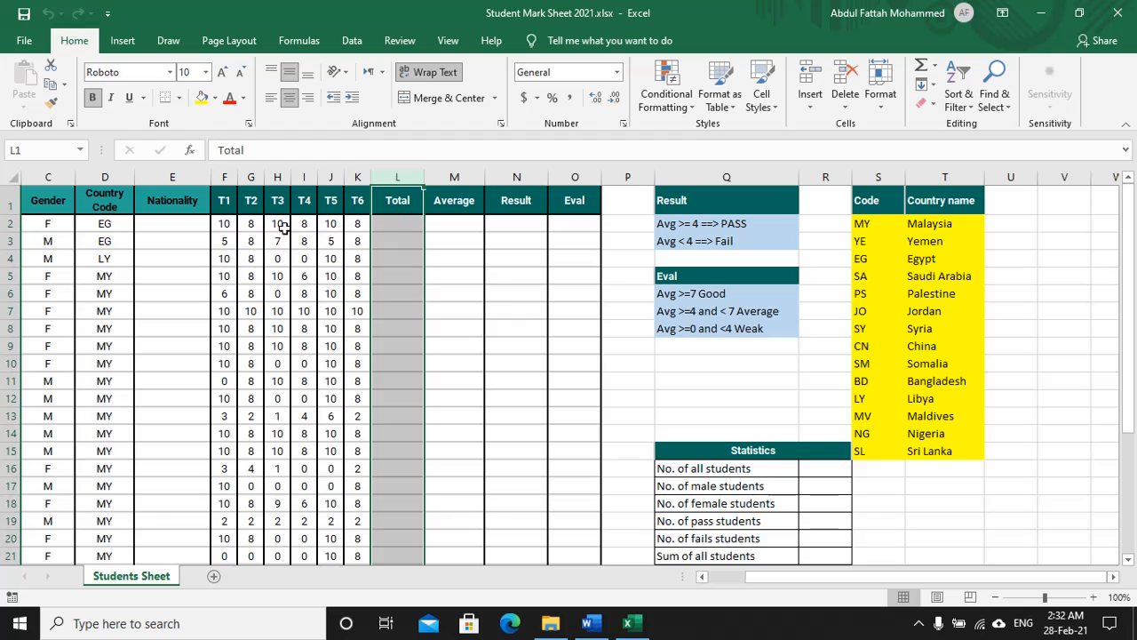
{"action": "left_click_drag", "start_coordinate": [222, 223], "coordinate": [354, 221]}
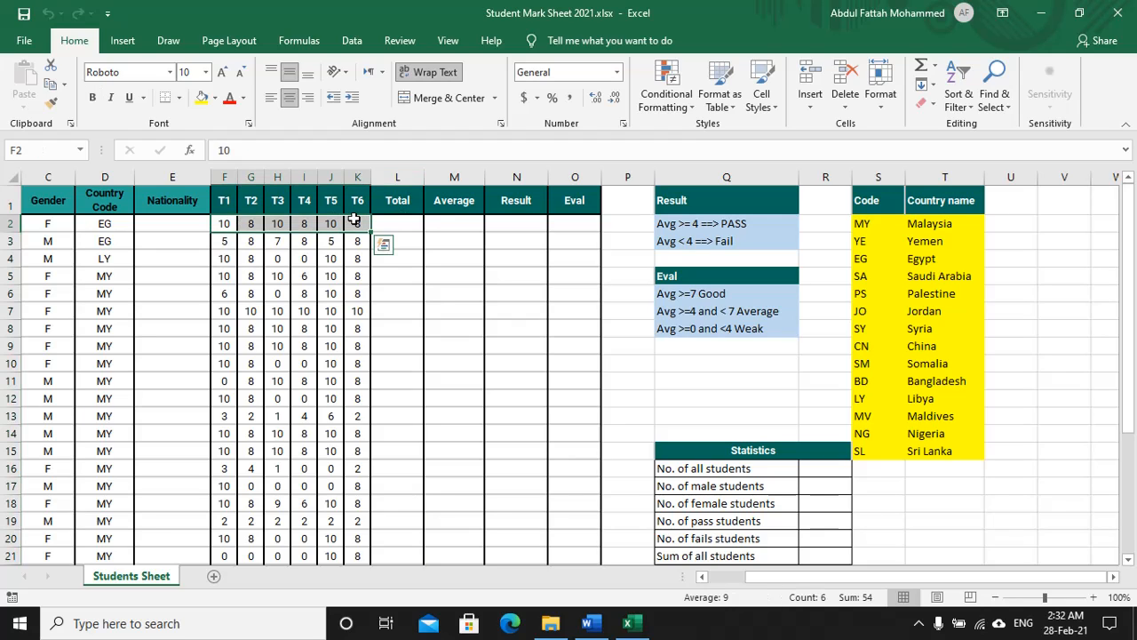
{"action": "left_click", "coordinate": [462, 176]}
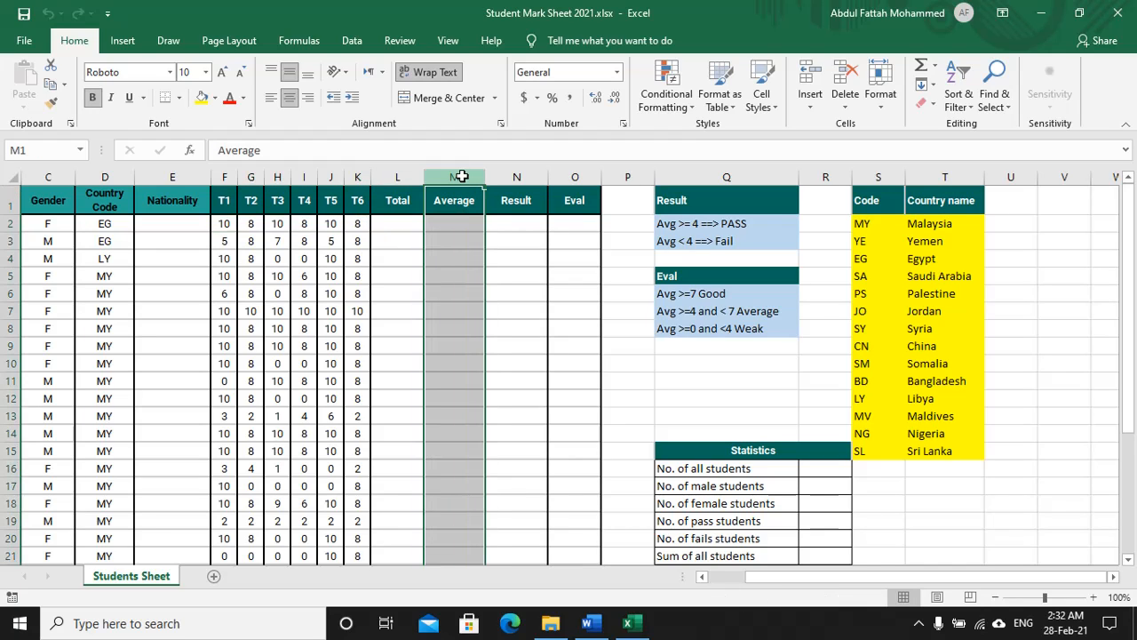
{"action": "left_click", "coordinate": [462, 226]}
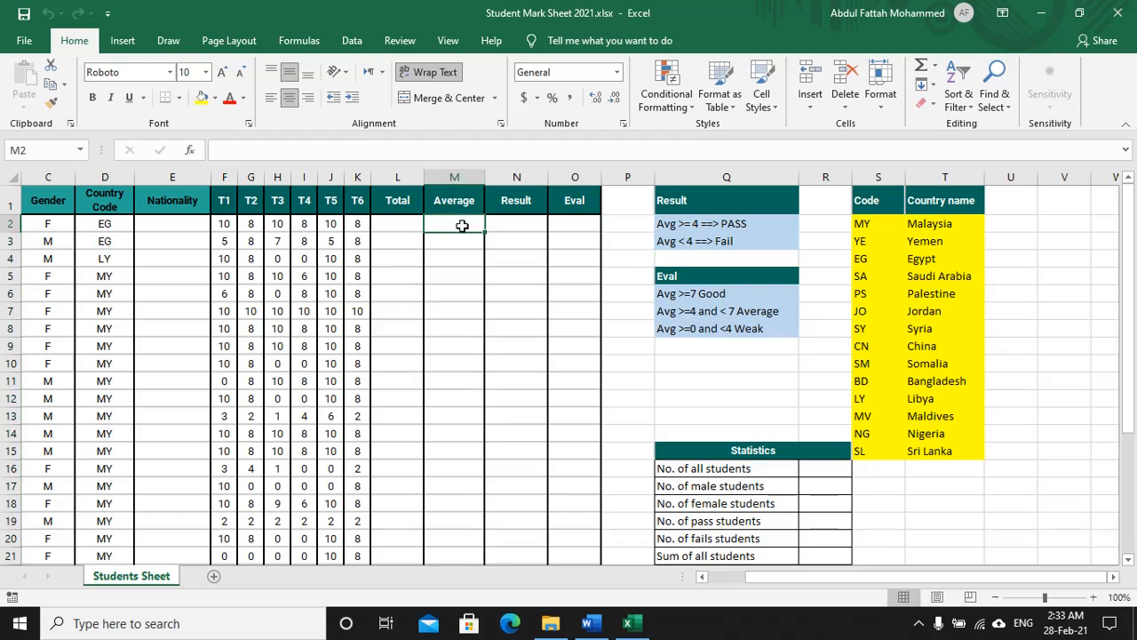
{"action": "left_click", "coordinate": [517, 181]}
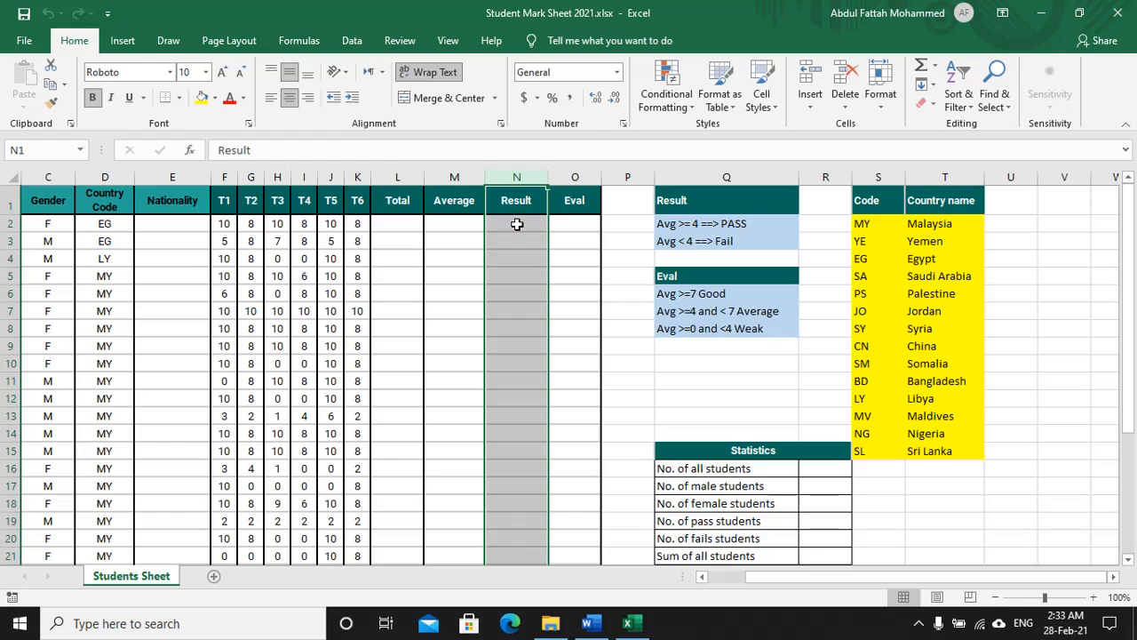
Step: Check the Result pass/fail rules and the Eval column's grading bands
{"action": "left_click", "coordinate": [698, 200]}
{"action": "left_click_drag", "start_coordinate": [698, 200], "coordinate": [719, 236]}
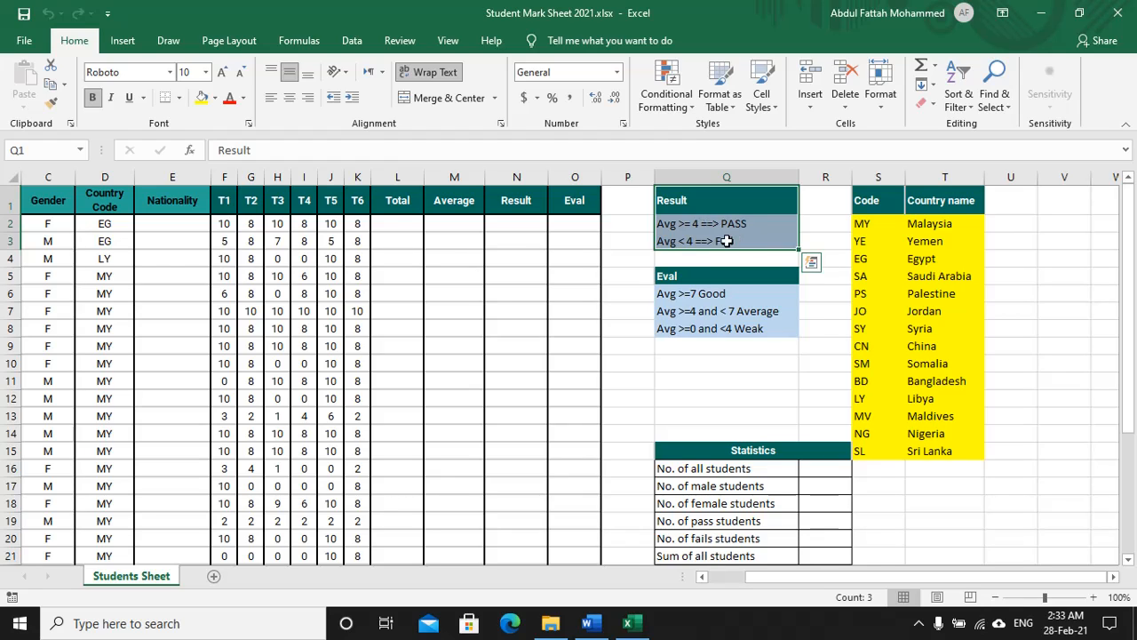
{"action": "left_click", "coordinate": [573, 177]}
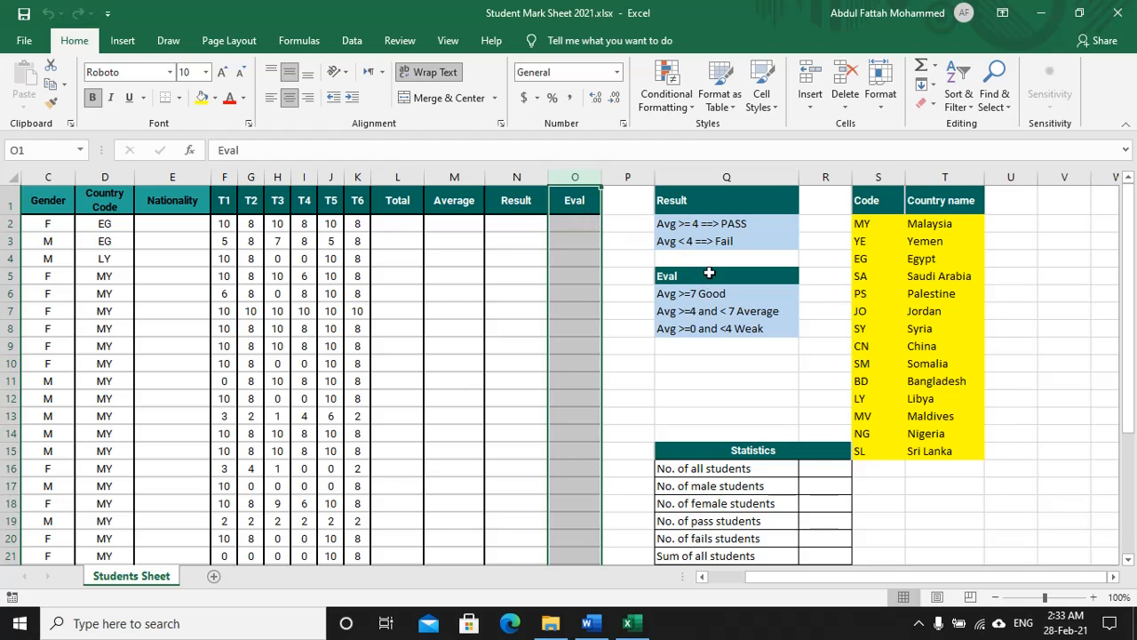
{"action": "left_click_drag", "start_coordinate": [709, 275], "coordinate": [724, 325]}
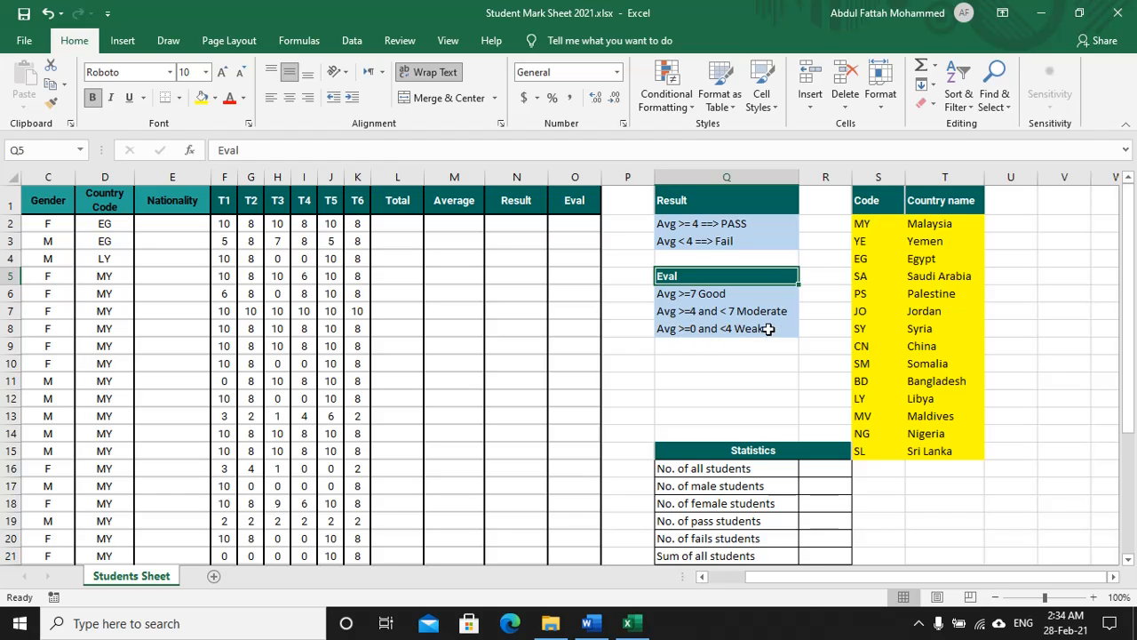
Step: Step through the Statistics count cells: all, male, female, pass and fail students
{"action": "scroll", "coordinate": [782, 375], "scroll_direction": "down", "scroll_amount": 2}
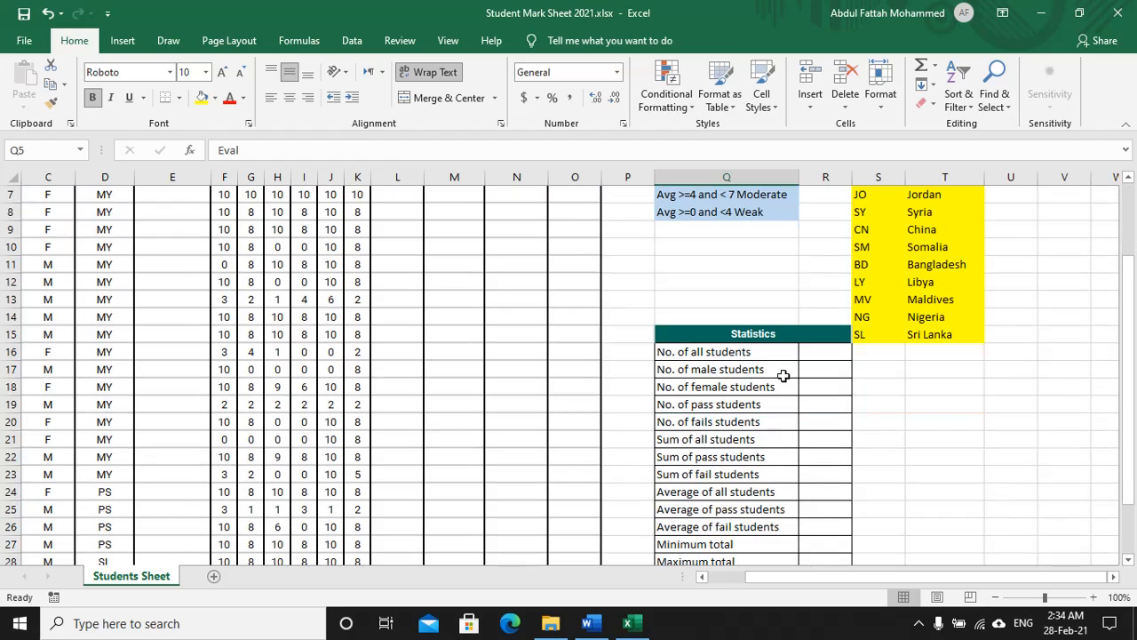
{"action": "scroll", "coordinate": [770, 336], "scroll_direction": "down", "scroll_amount": 1}
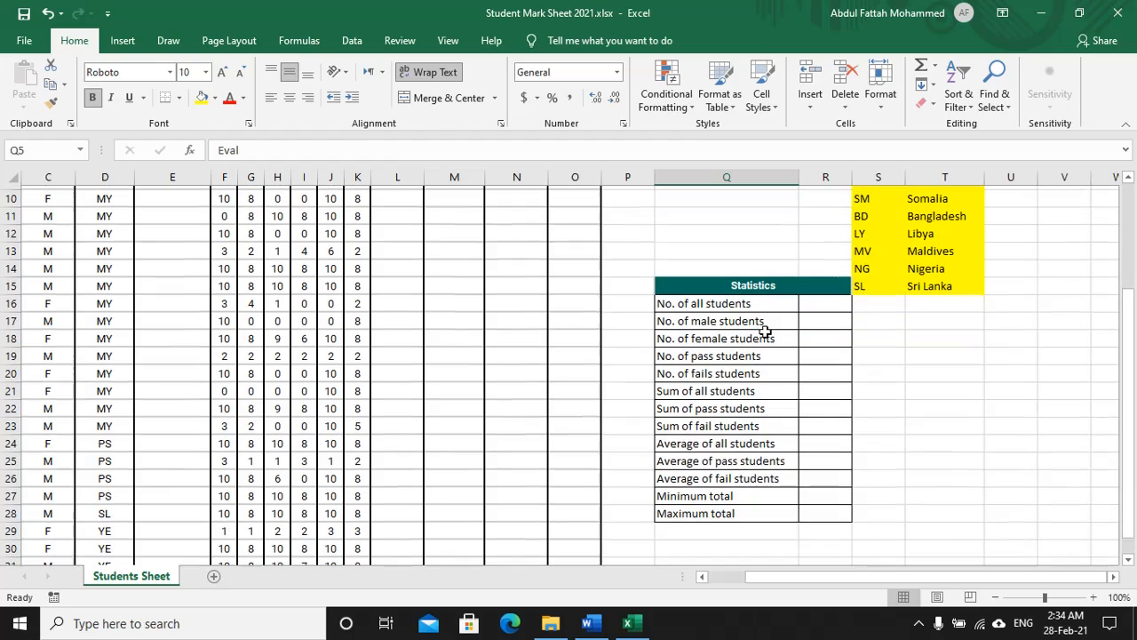
{"action": "left_click", "coordinate": [820, 301]}
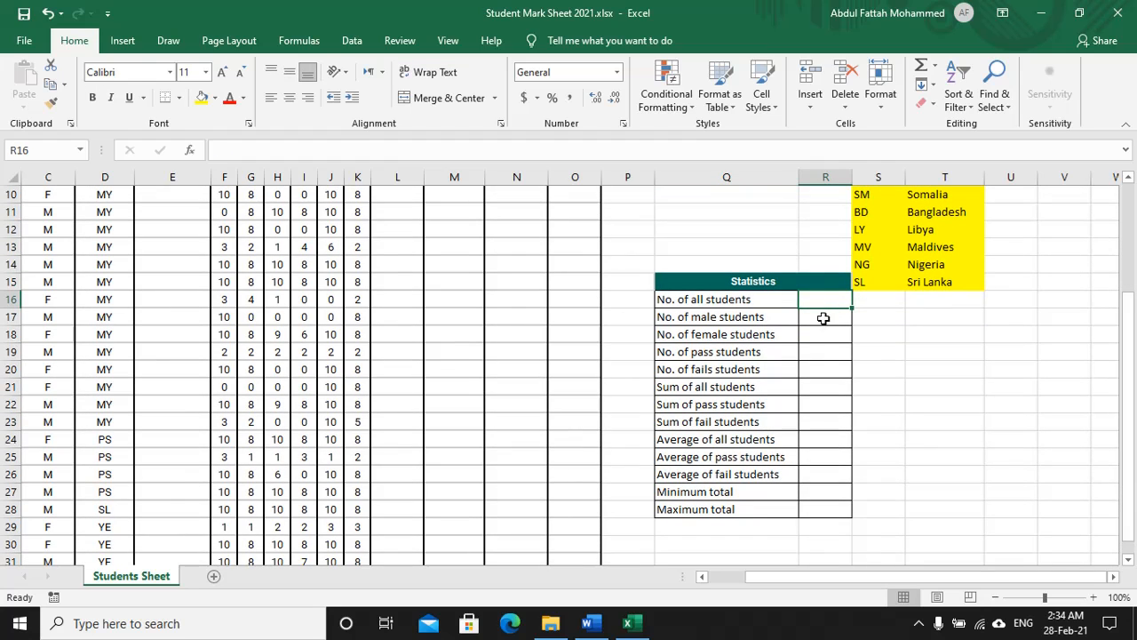
{"action": "left_click", "coordinate": [822, 318]}
{"action": "left_click", "coordinate": [832, 335]}
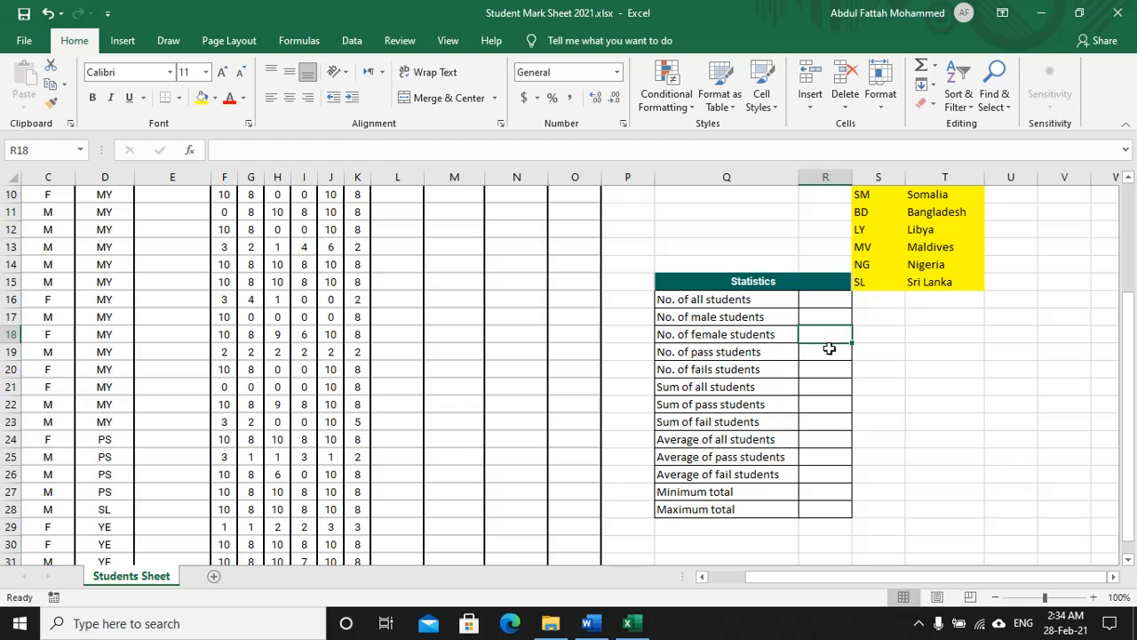
{"action": "left_click", "coordinate": [827, 353]}
{"action": "left_click", "coordinate": [826, 370]}
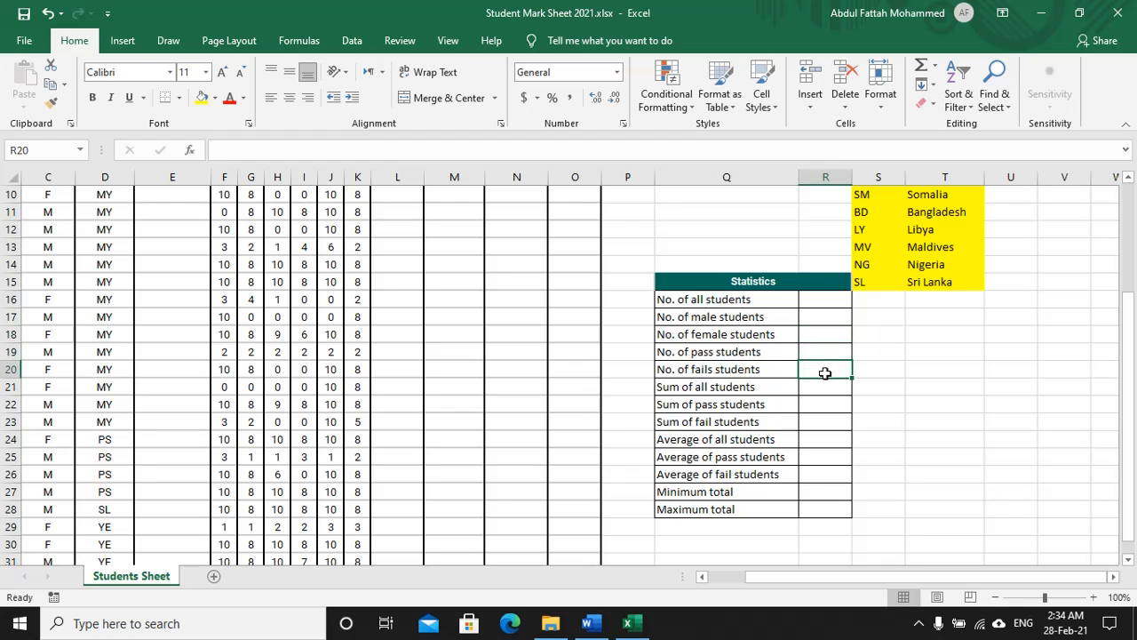
Step: Step through the Sum, Average, Minimum and Maximum total cells, then return to row 1
{"action": "left_click", "coordinate": [835, 389]}
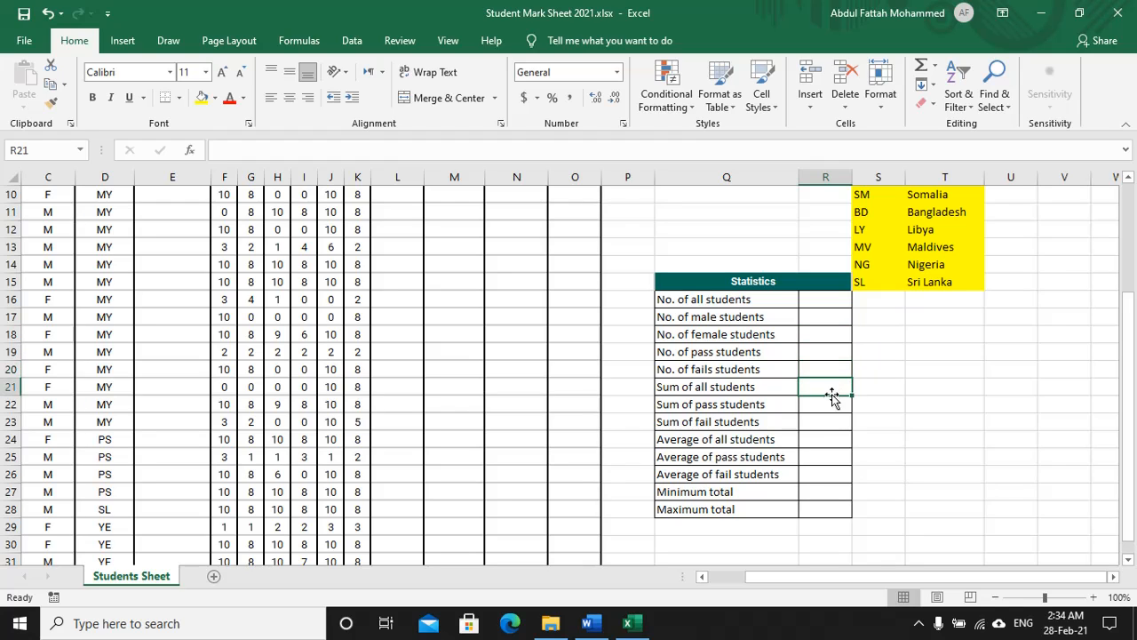
{"action": "left_click", "coordinate": [826, 403]}
{"action": "left_click", "coordinate": [814, 419]}
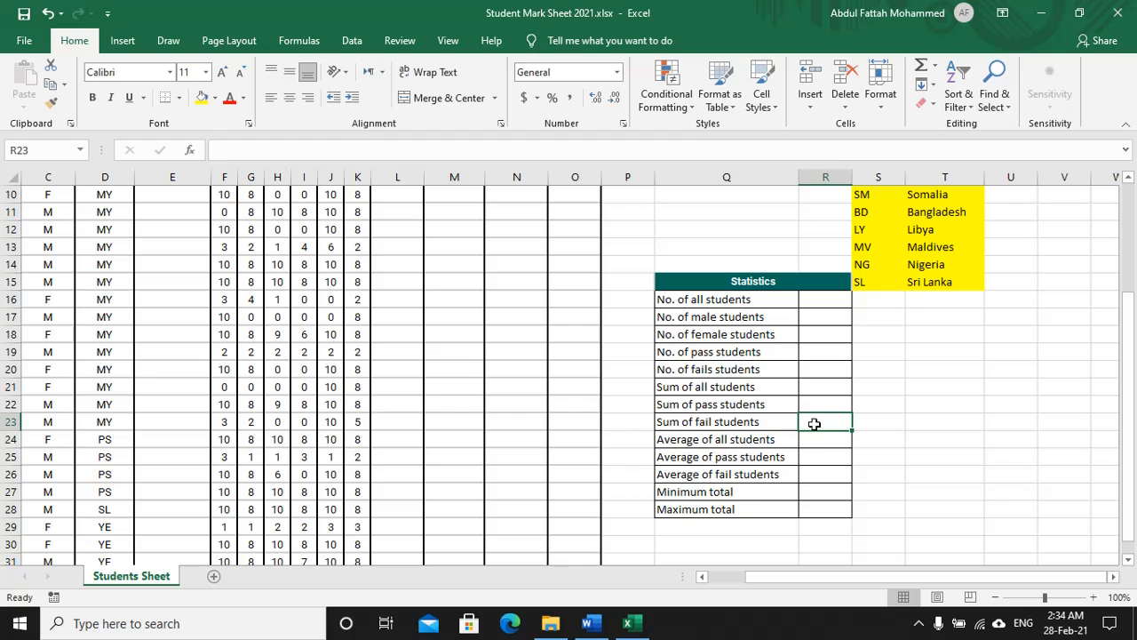
{"action": "left_click", "coordinate": [816, 438]}
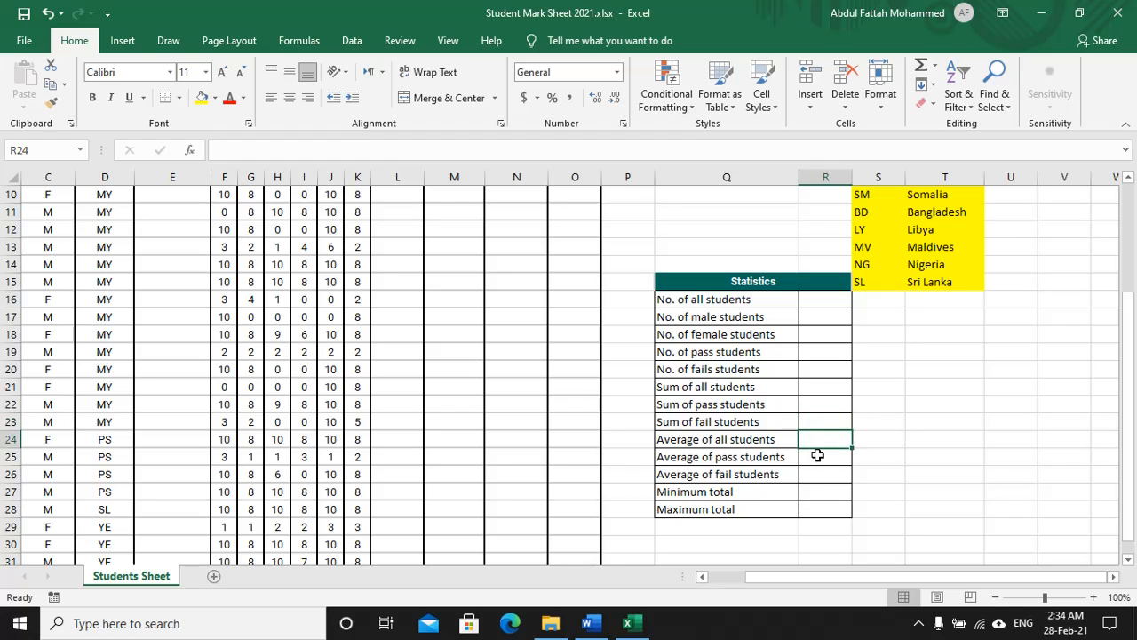
{"action": "left_click", "coordinate": [818, 455]}
{"action": "left_click", "coordinate": [818, 474]}
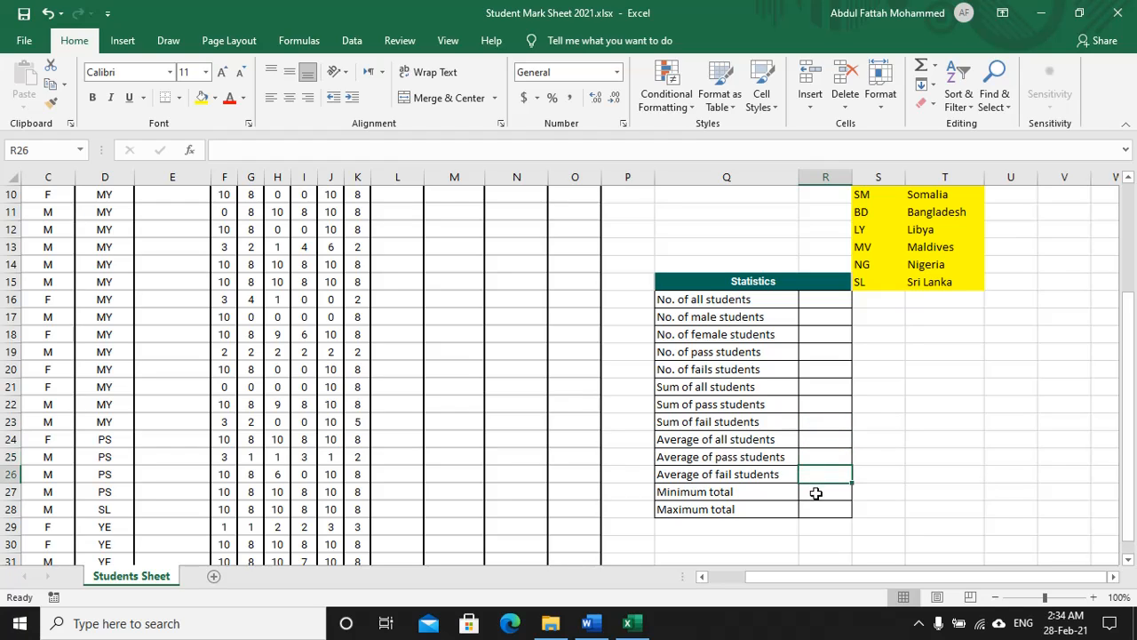
{"action": "left_click", "coordinate": [816, 494]}
{"action": "left_click", "coordinate": [819, 508]}
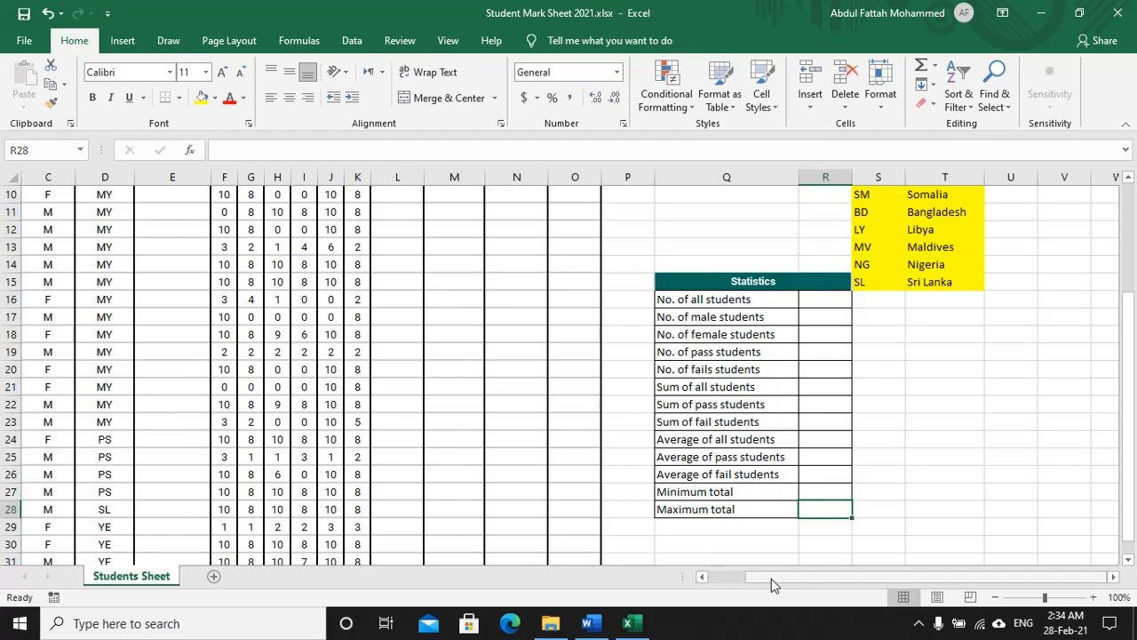
{"action": "left_click_drag", "start_coordinate": [771, 579], "coordinate": [720, 580]}
{"action": "scroll", "coordinate": [450, 405], "scroll_direction": "up", "scroll_amount": 3}
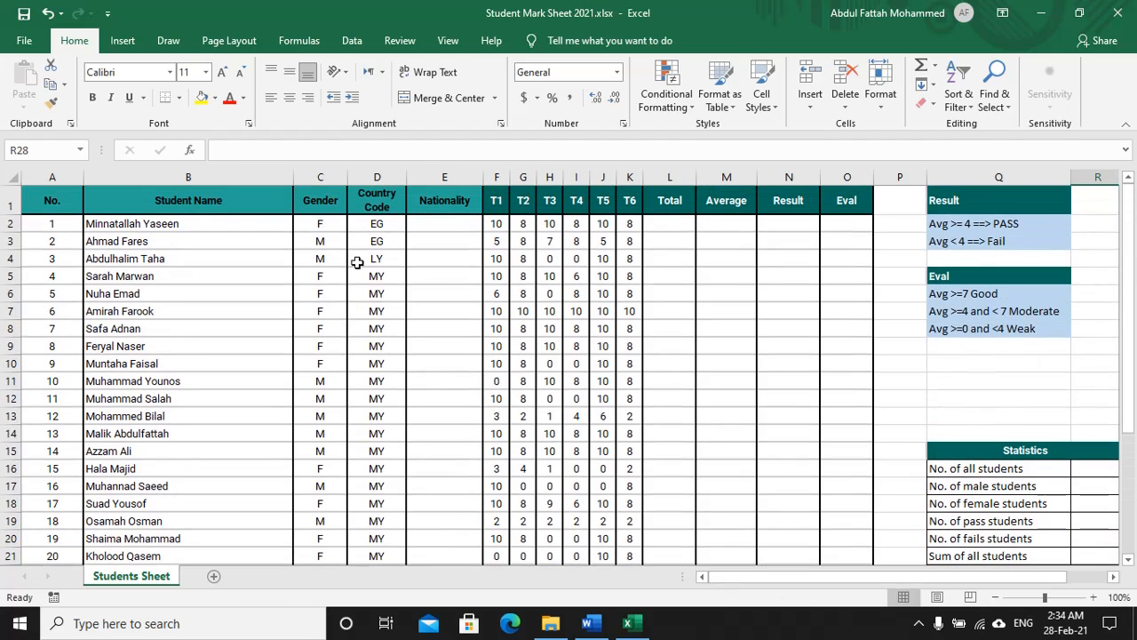
Step: Underline instruction 1, the first student's total for all tasks, in red ink
{"action": "left_click", "coordinate": [587, 623]}
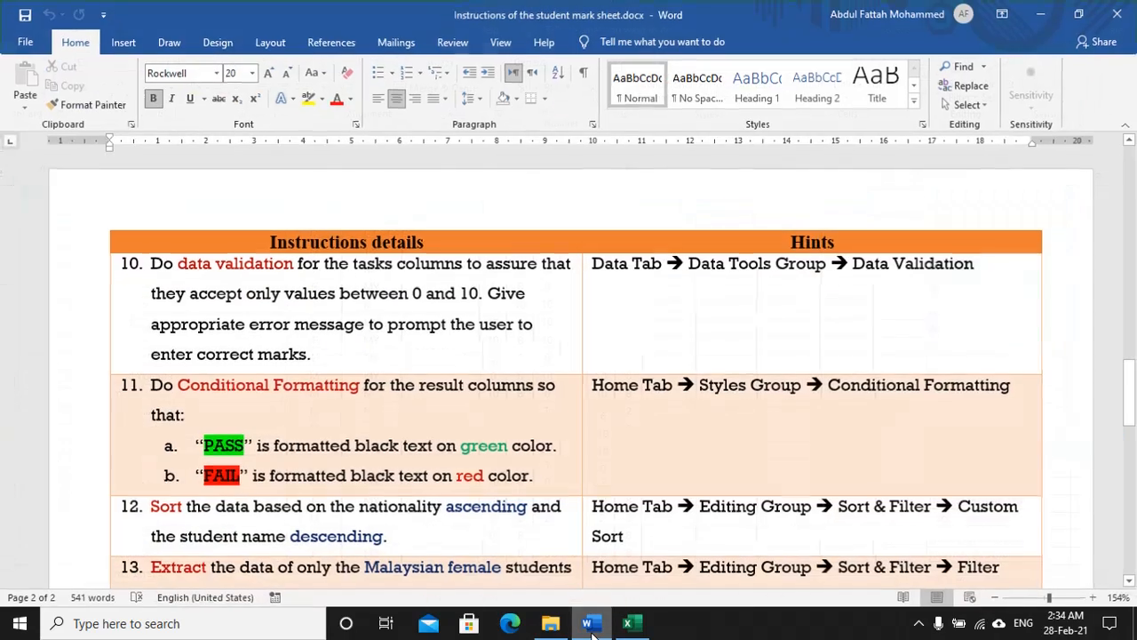
{"action": "scroll", "coordinate": [381, 323], "scroll_direction": "up", "scroll_amount": 15}
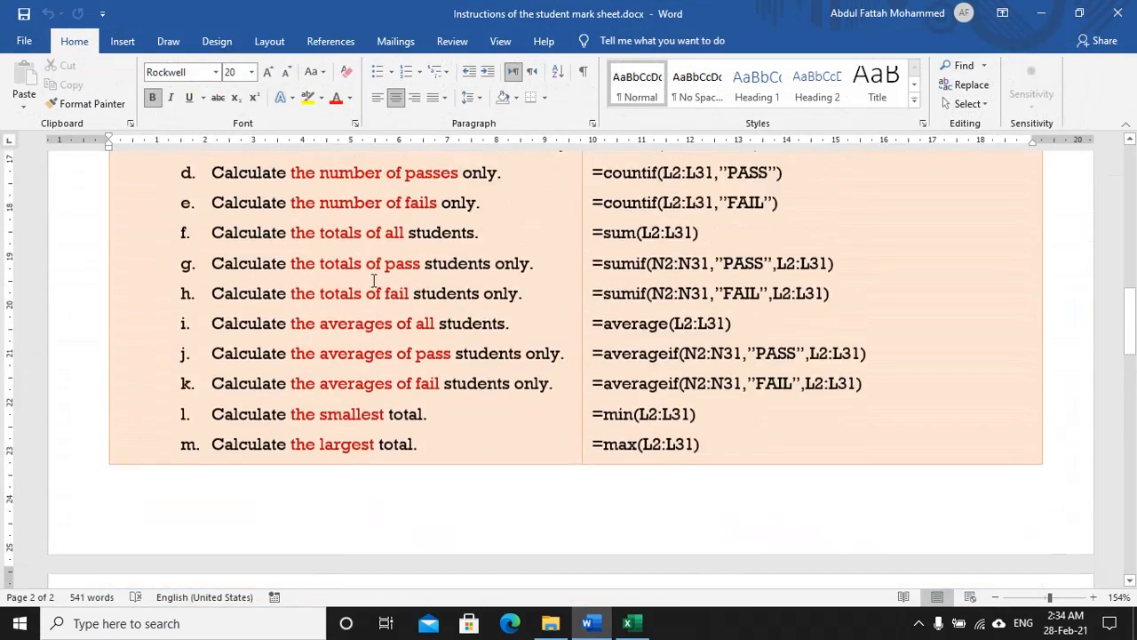
{"action": "scroll", "coordinate": [305, 255], "scroll_direction": "up", "scroll_amount": 3}
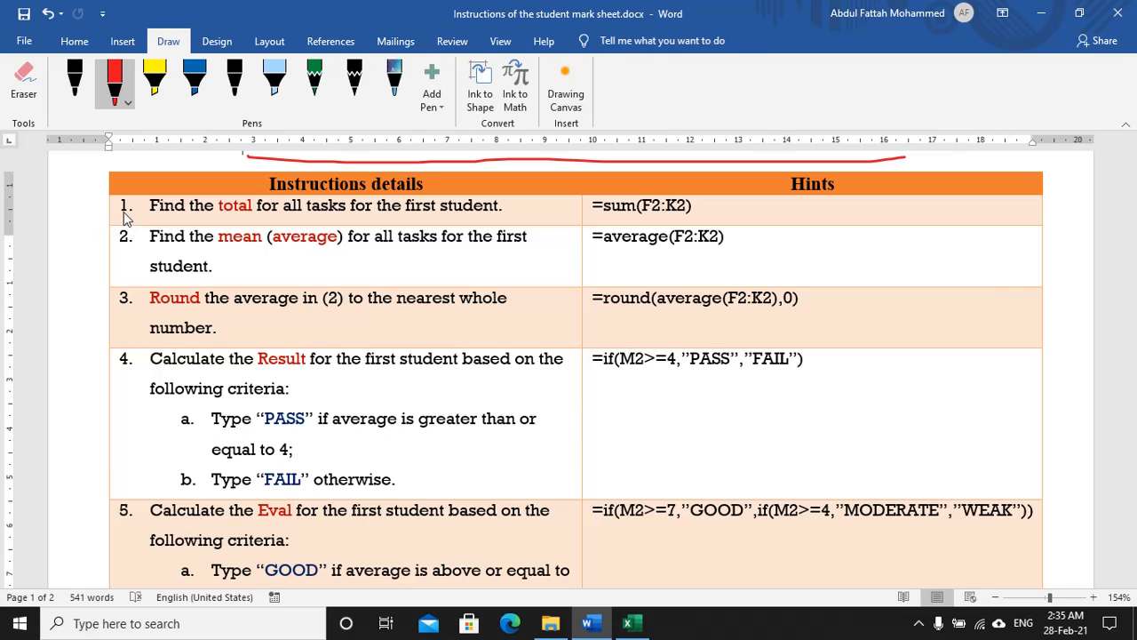
{"action": "left_click_drag", "start_coordinate": [124, 218], "coordinate": [396, 226]}
{"action": "left_click_drag", "start_coordinate": [466, 226], "coordinate": [506, 215]}
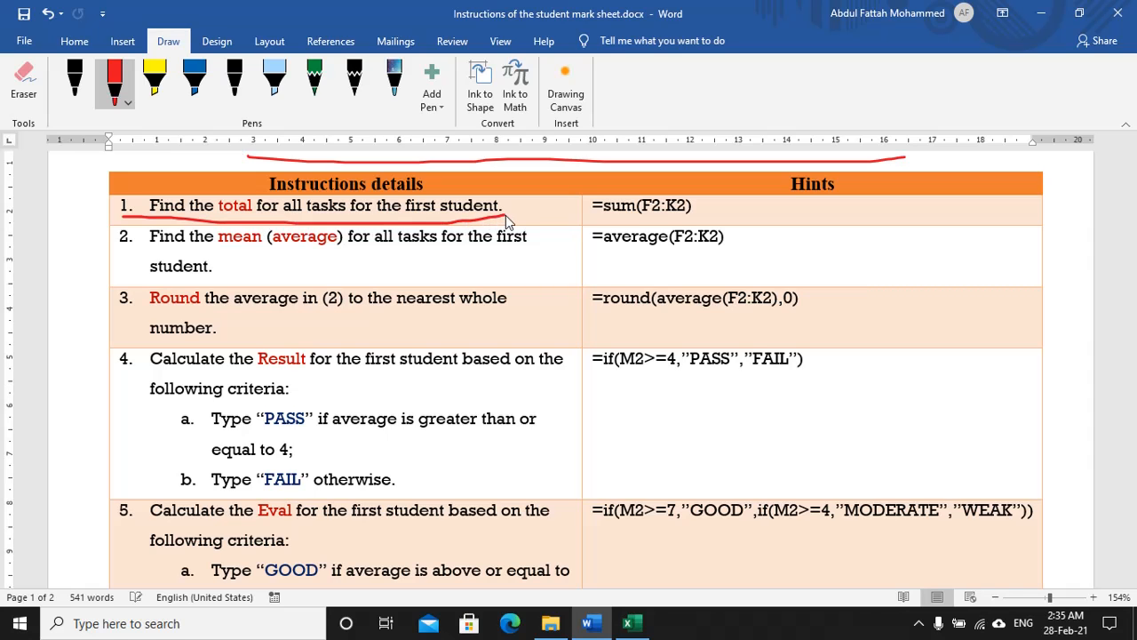
Step: Select L2, then underline the =sum(F2:K2) hint in the Word instructions in red
{"action": "key", "text": "alt+Tab"}
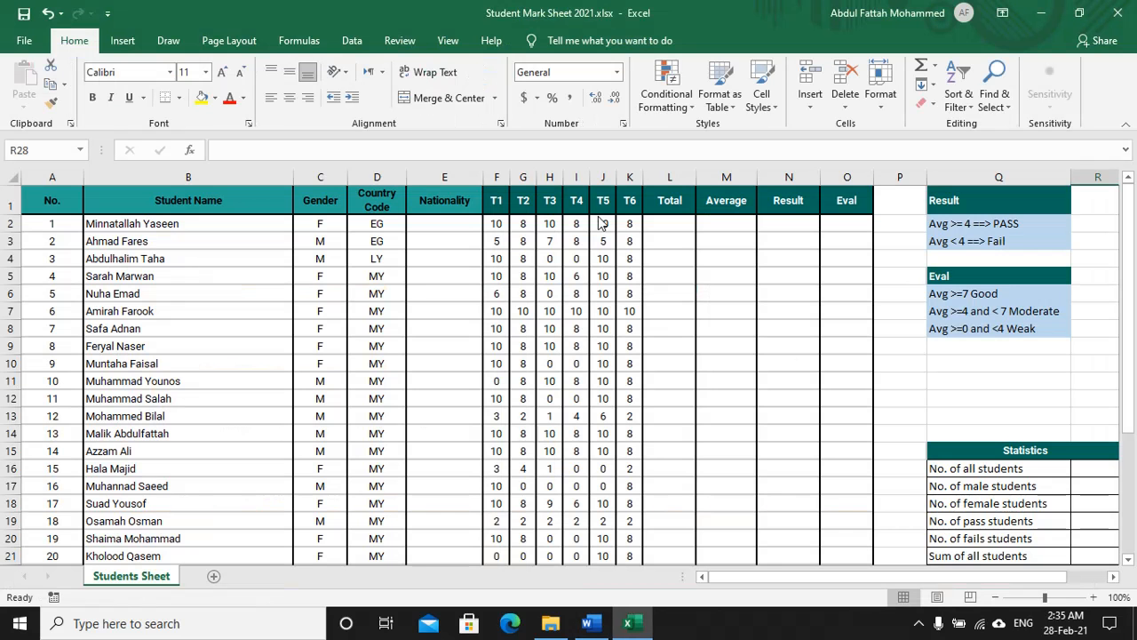
{"action": "left_click", "coordinate": [666, 224]}
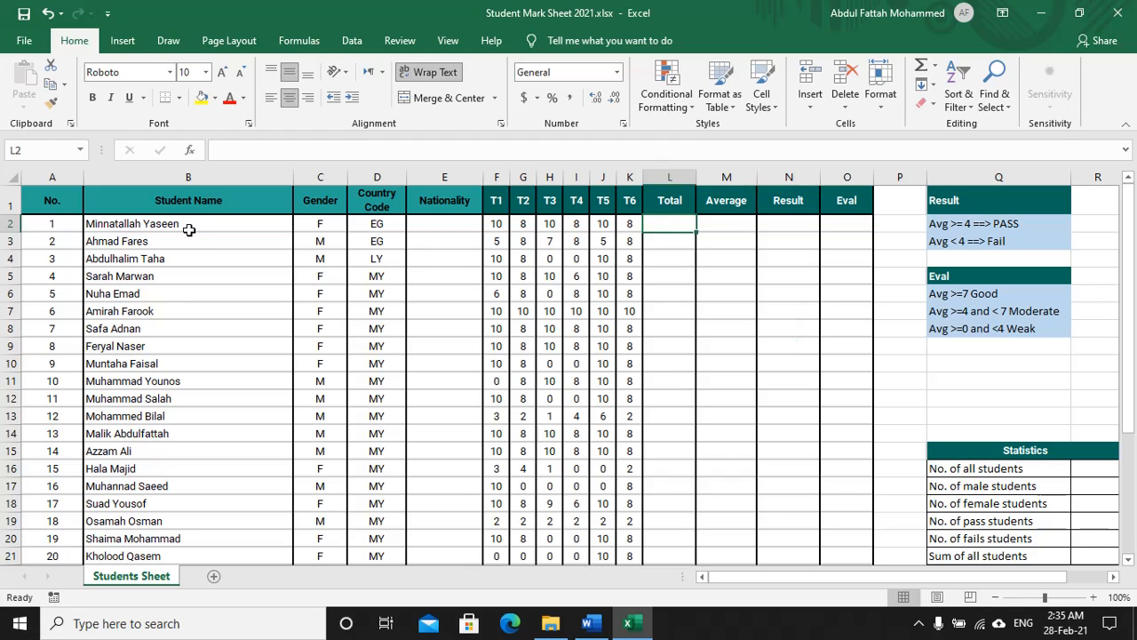
{"action": "key", "text": "alt+Tab"}
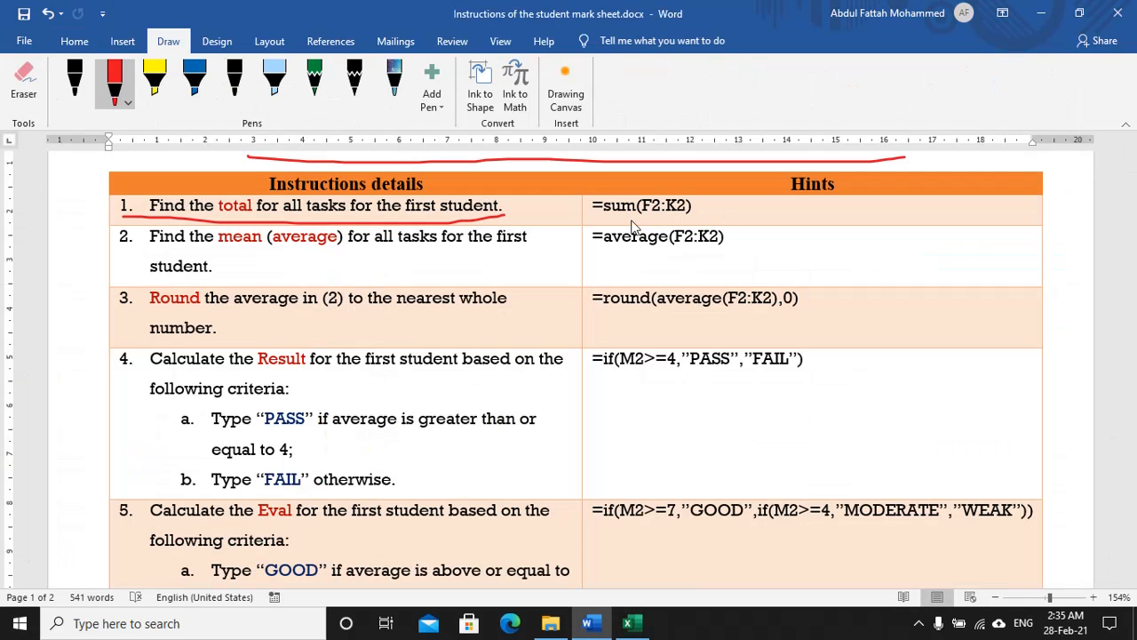
{"action": "left_click_drag", "start_coordinate": [591, 219], "coordinate": [696, 218]}
{"action": "key", "text": "alt+Tab"}
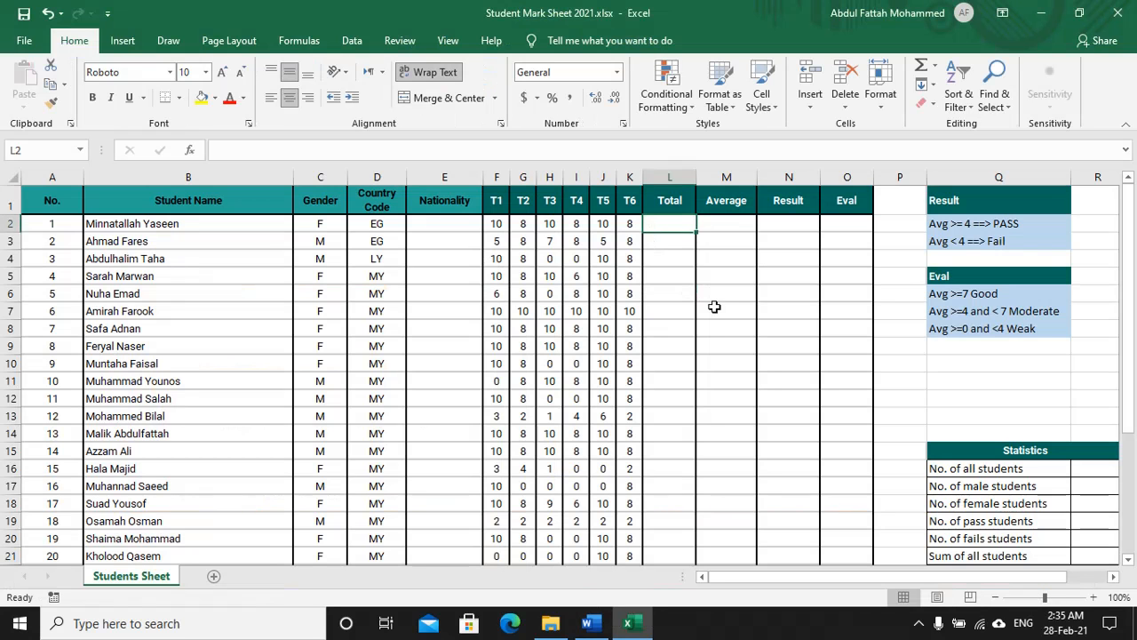
Step: Enter =sum(F2:K2) in L2, totalling the first student's marks as 54
{"action": "scroll", "coordinate": [742, 306], "scroll_direction": "right", "scroll_amount": 3}
{"action": "scroll", "coordinate": [718, 292], "scroll_direction": "up", "scroll_amount": 3}
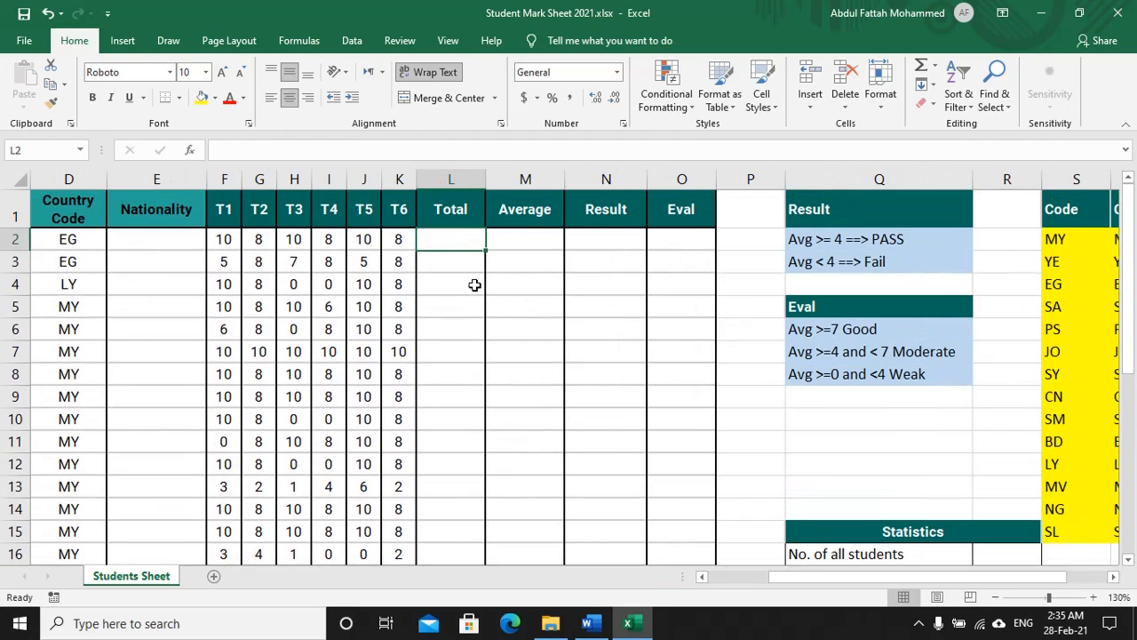
{"action": "scroll", "coordinate": [471, 274], "scroll_direction": "right", "scroll_amount": 2}
{"action": "scroll", "coordinate": [436, 279], "scroll_direction": "up", "scroll_amount": 2}
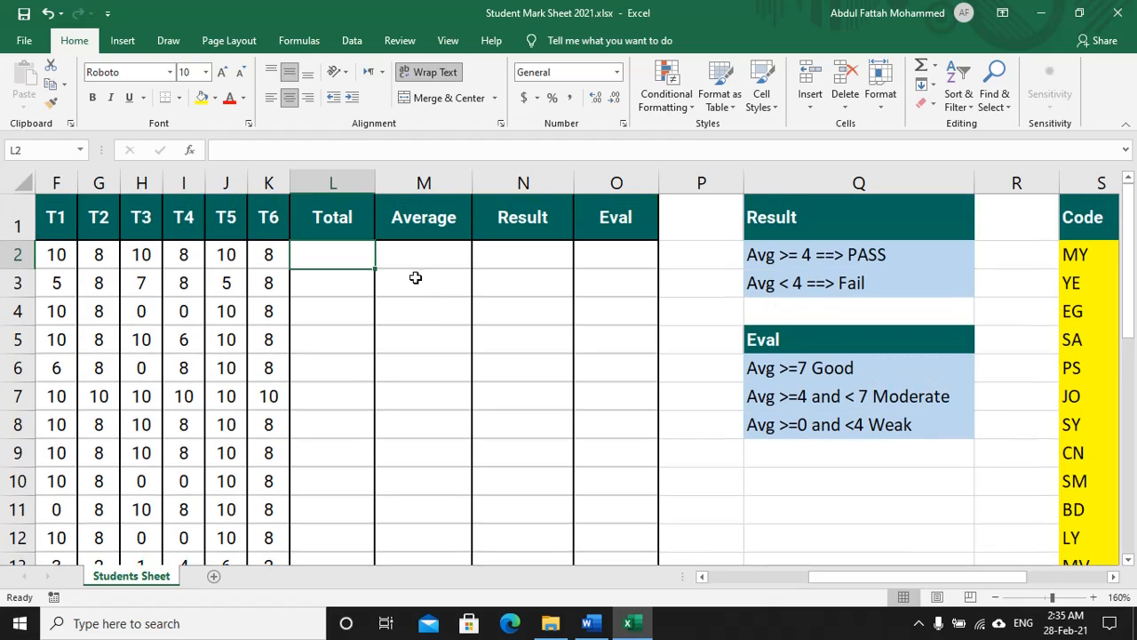
{"action": "type", "text": "=sum"}
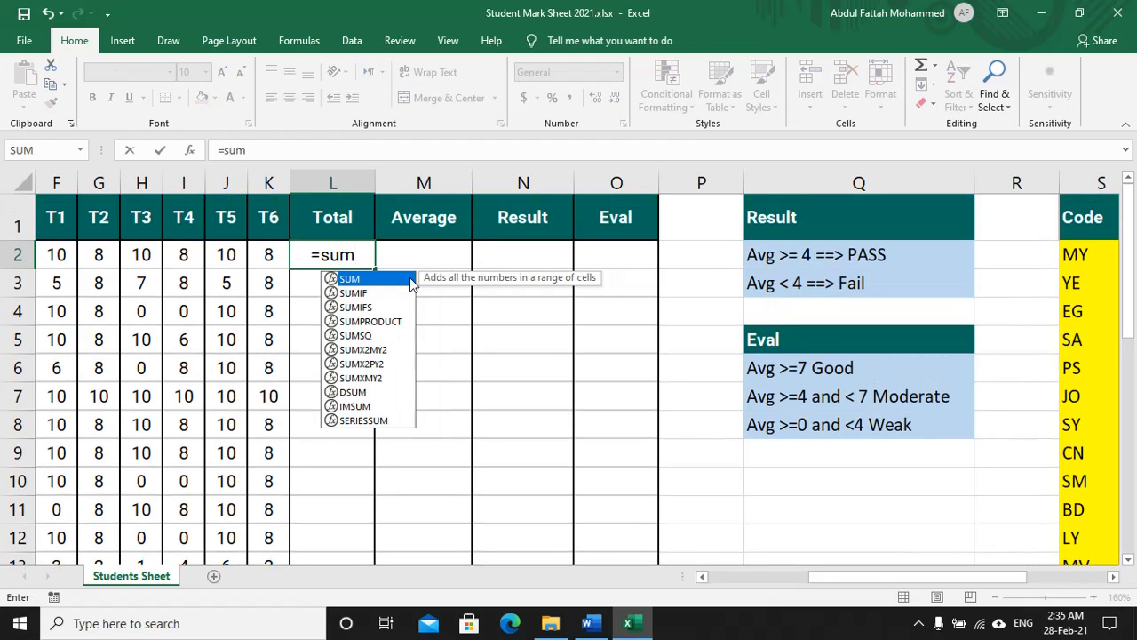
{"action": "type", "text": "("}
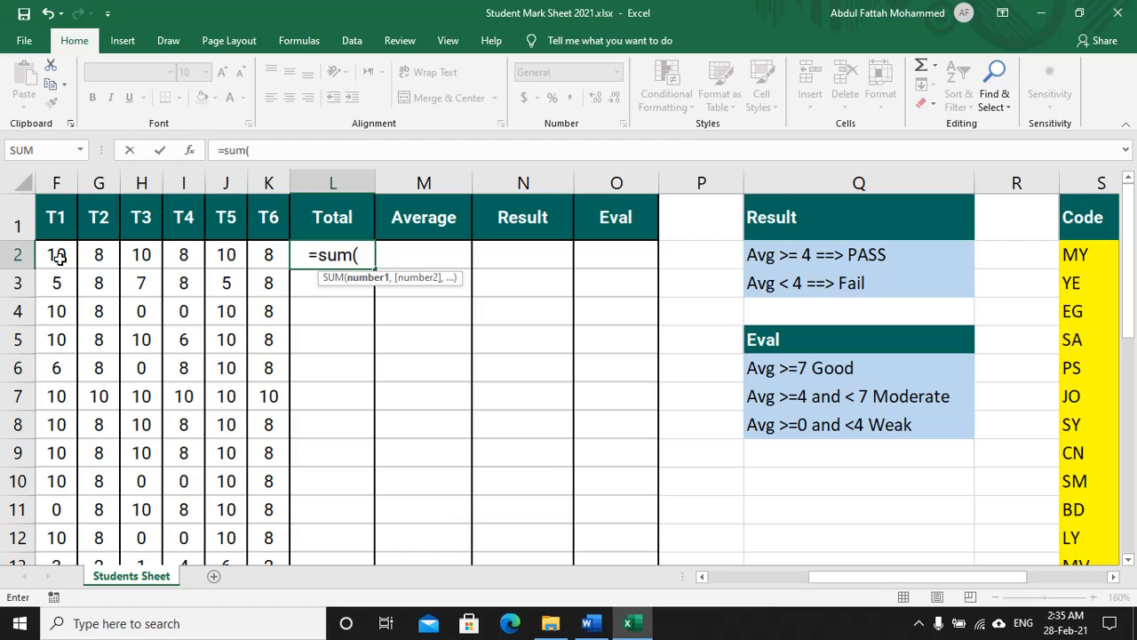
{"action": "left_click_drag", "start_coordinate": [59, 257], "coordinate": [270, 253]}
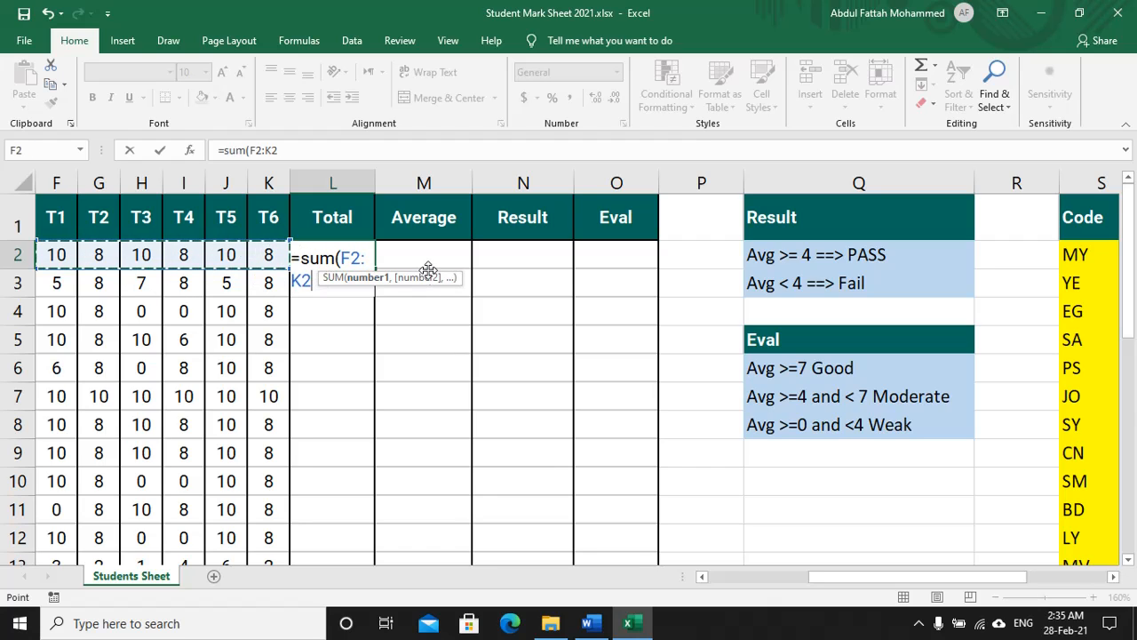
{"action": "type", "text": ")"}
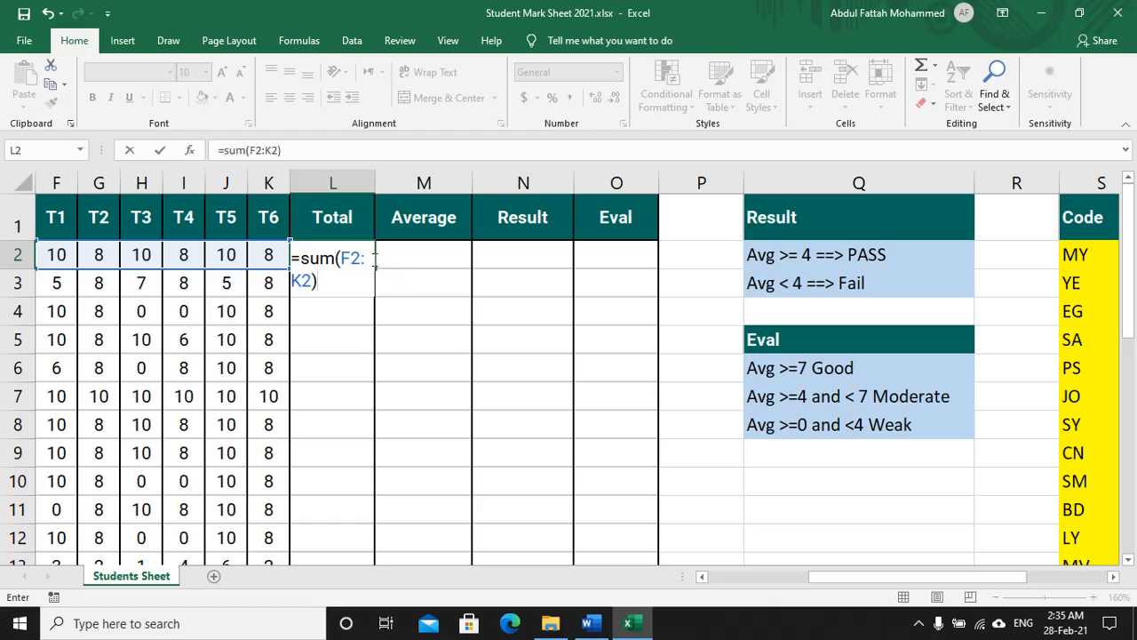
{"action": "key", "text": "Return"}
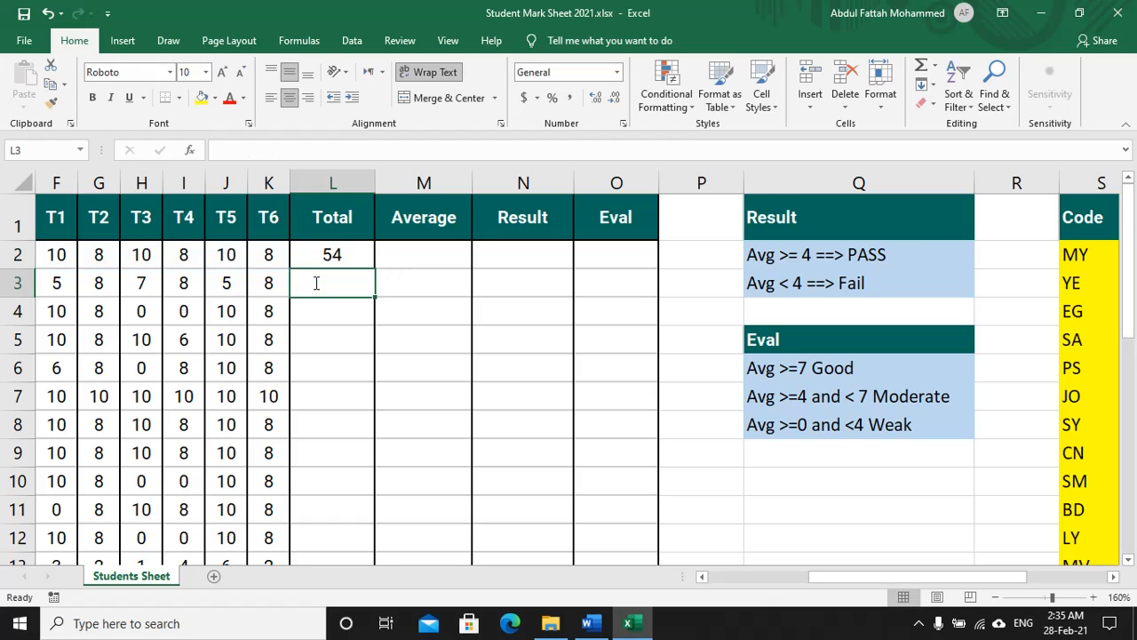
{"action": "left_click", "coordinate": [320, 253]}
Step: Underline instruction 2 about the mean and its =average(F2:K2) hint in red
{"action": "key", "text": "alt+Tab"}
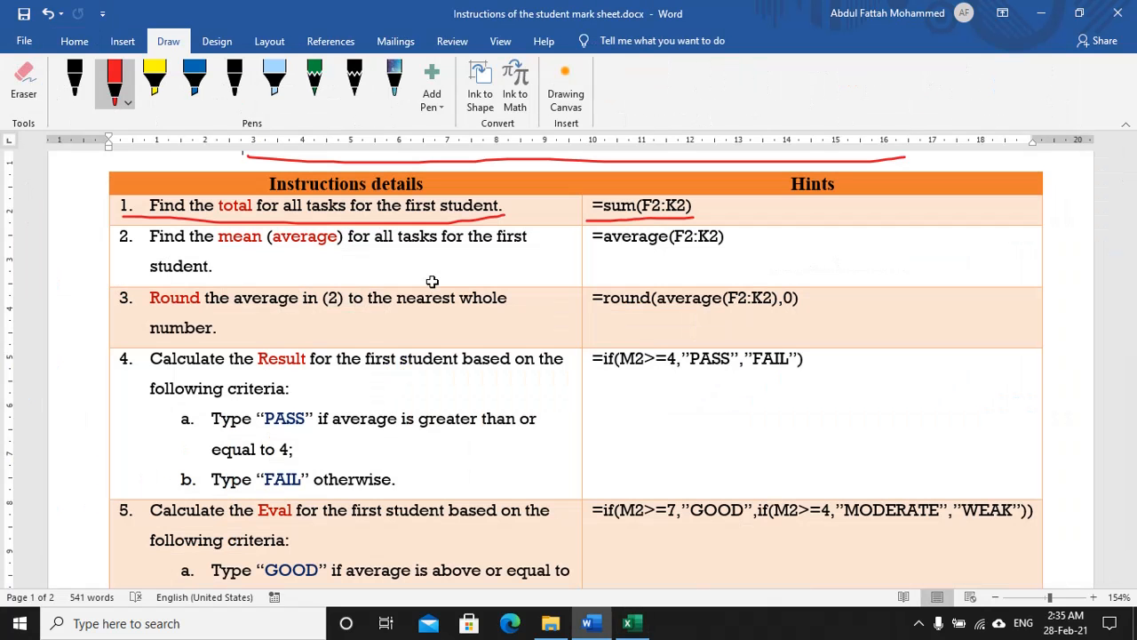
{"action": "left_click_drag", "start_coordinate": [146, 252], "coordinate": [529, 255]}
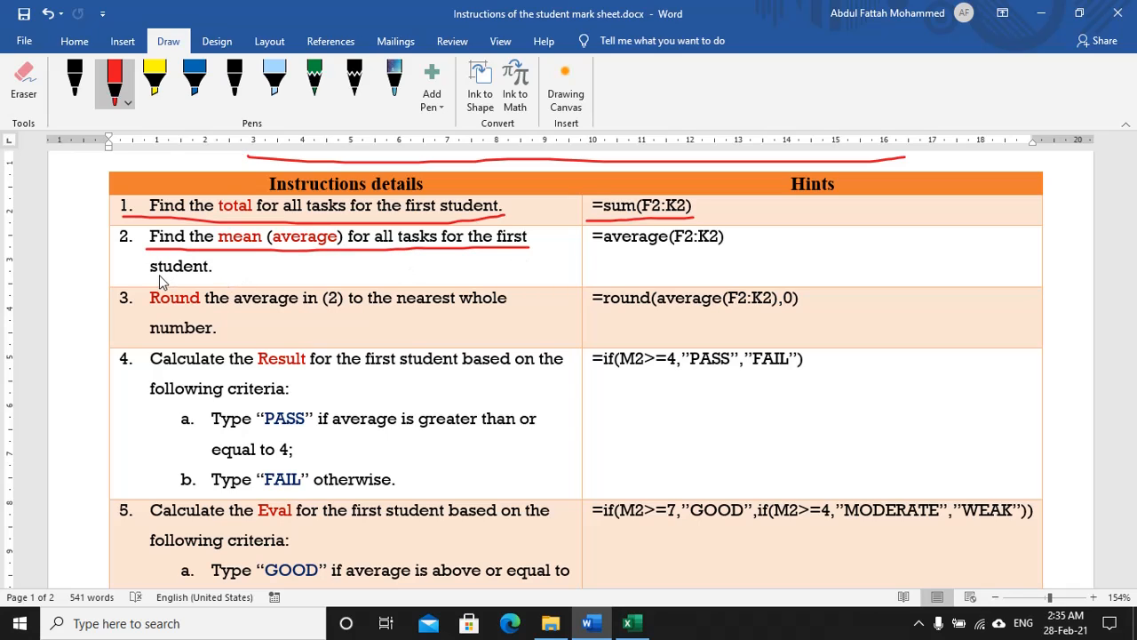
{"action": "left_click_drag", "start_coordinate": [210, 279], "coordinate": [214, 274]}
{"action": "left_click_drag", "start_coordinate": [592, 252], "coordinate": [738, 250]}
{"action": "key", "text": "alt+Tab"}
{"action": "left_click", "coordinate": [417, 261]}
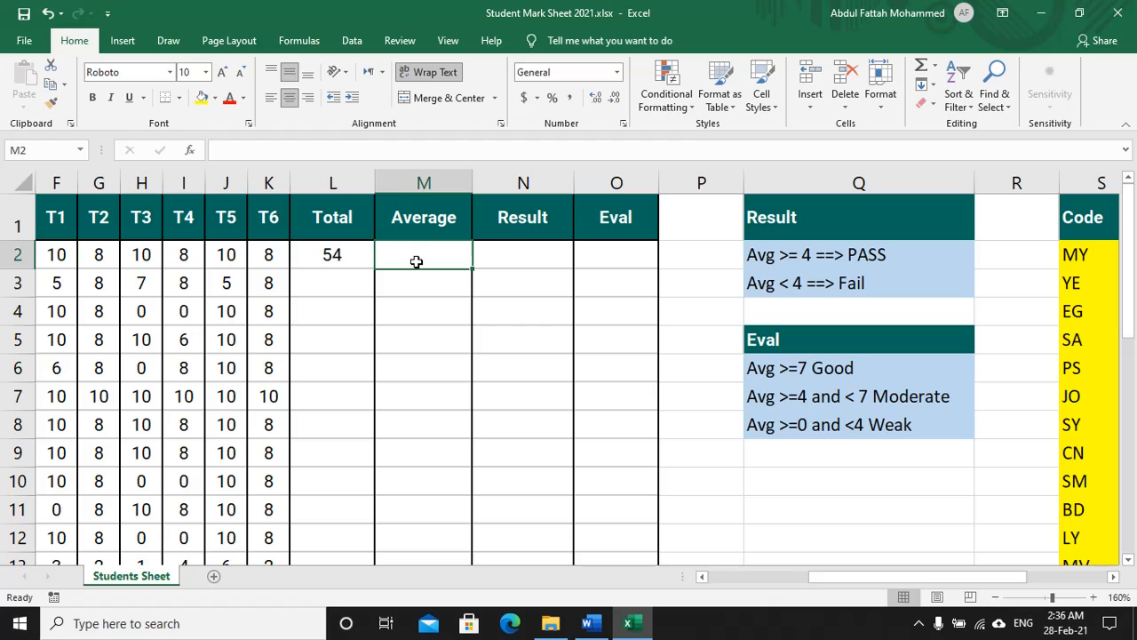
Step: Enter =AVERAGE(F2:K2) in M2, giving the first student's average of 9
{"action": "type", "text": "=ave"}
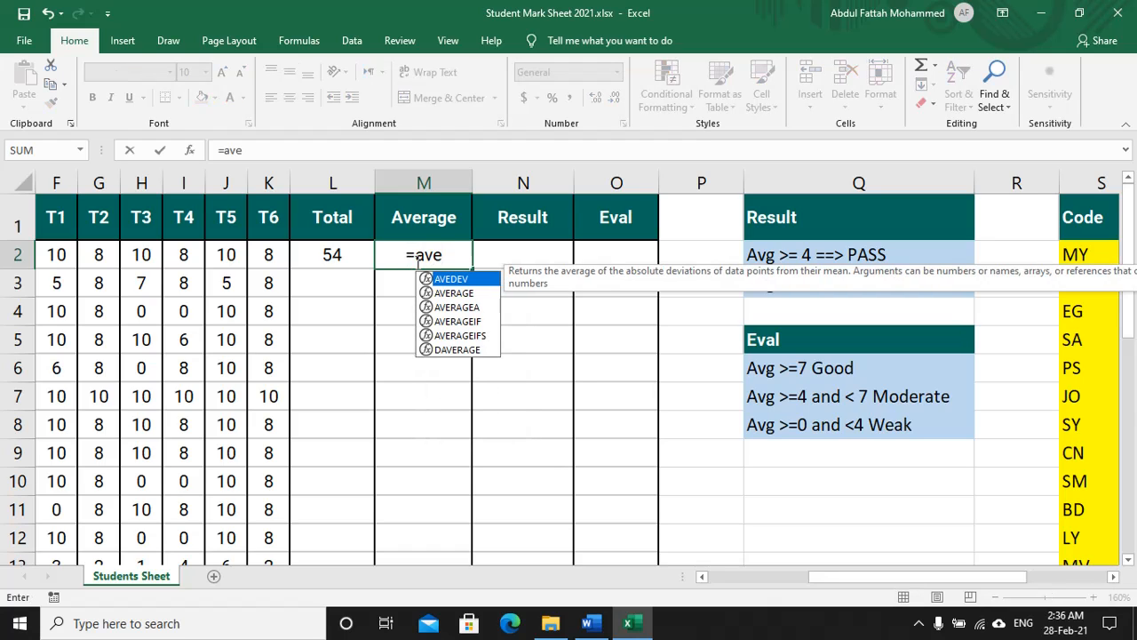
{"action": "key", "text": "Down"}
{"action": "key", "text": "Tab"}
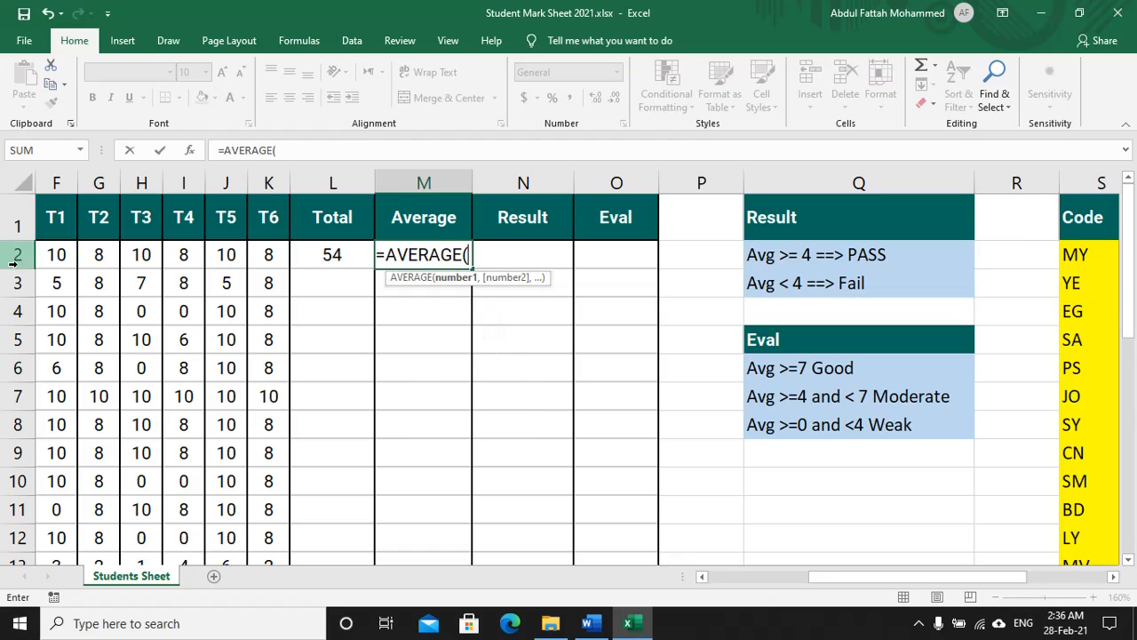
{"action": "left_click_drag", "start_coordinate": [53, 256], "coordinate": [263, 254]}
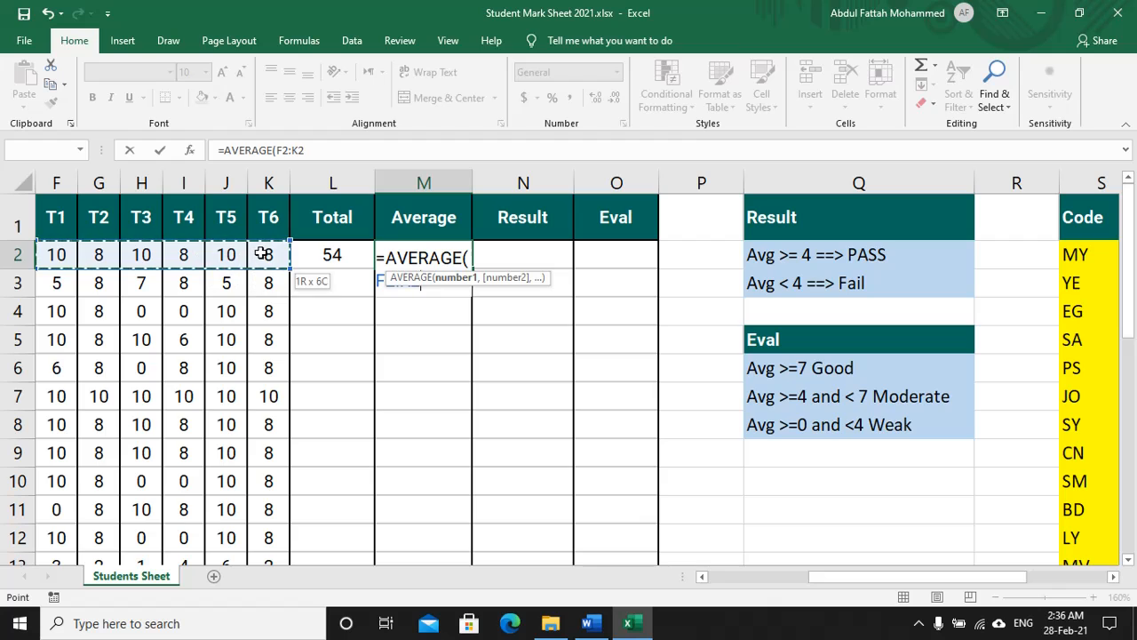
{"action": "type", "text": ")"}
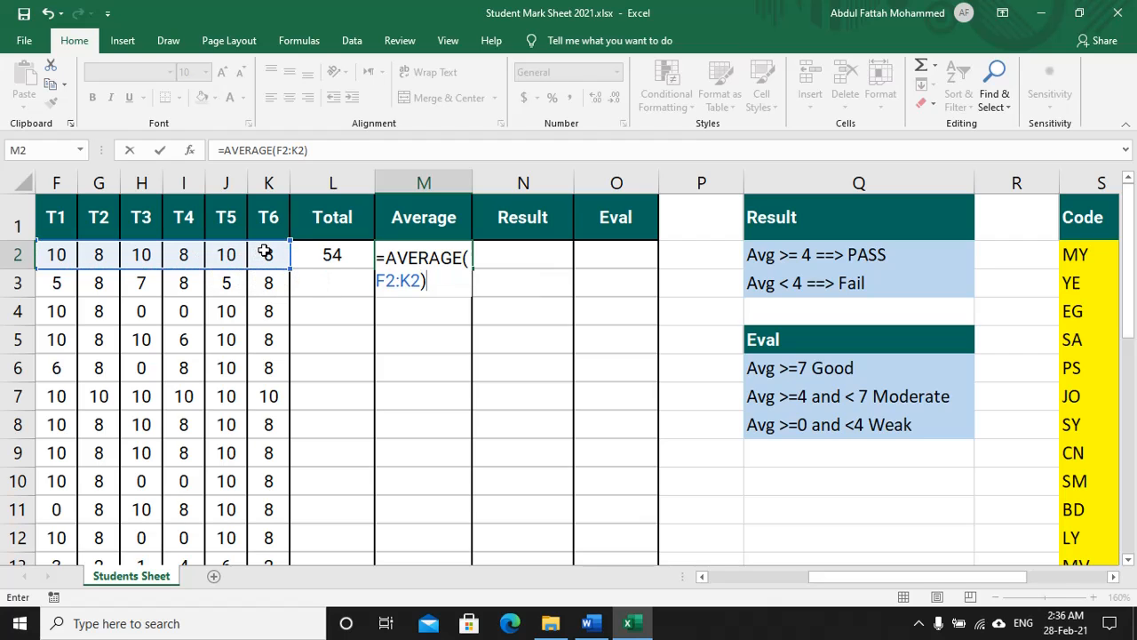
{"action": "key", "text": "Return"}
Step: Underline instruction 3 and =round(average(F2:K2),0), with arrows under average and 0
{"action": "key", "text": "alt+Tab"}
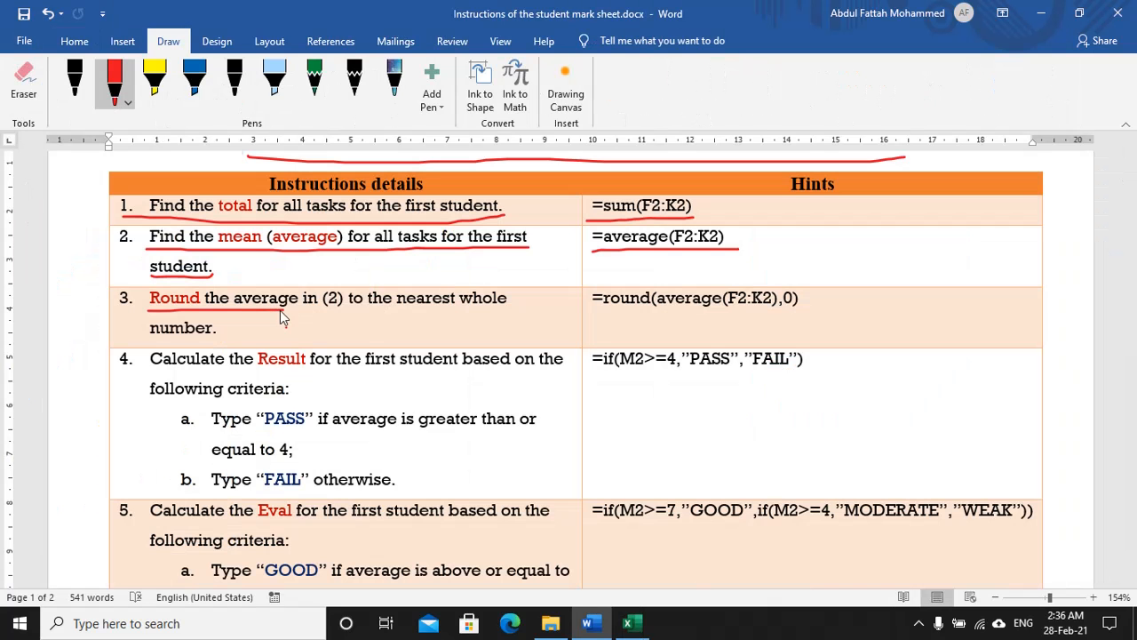
{"action": "left_click_drag", "start_coordinate": [358, 310], "coordinate": [499, 311]}
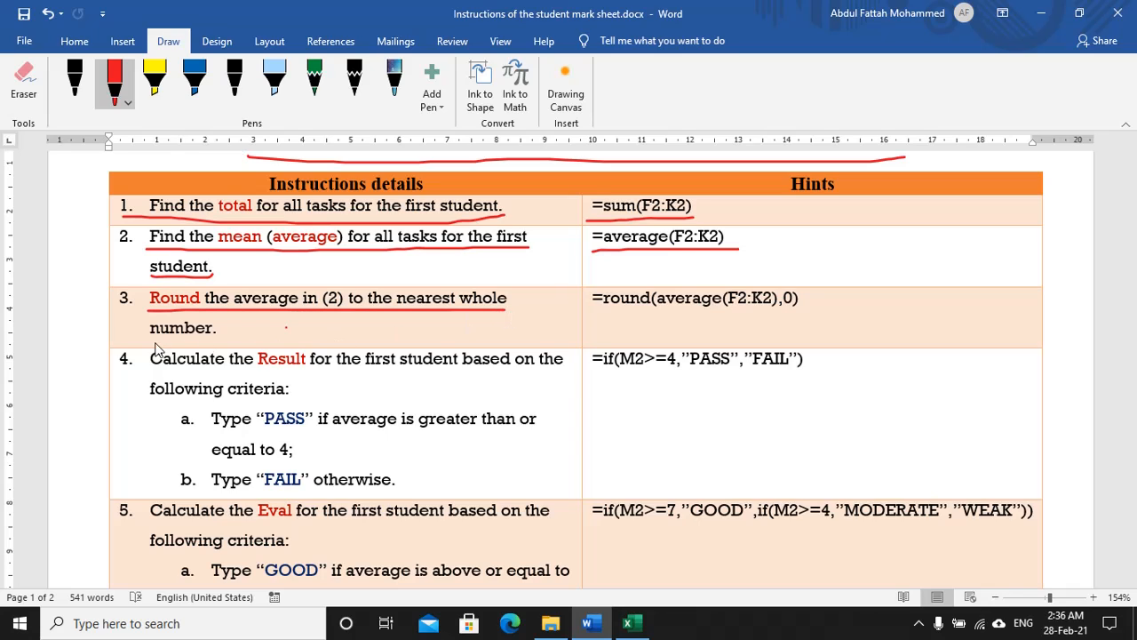
{"action": "left_click_drag", "start_coordinate": [151, 340], "coordinate": [211, 341]}
{"action": "left_click_drag", "start_coordinate": [660, 314], "coordinate": [808, 308]}
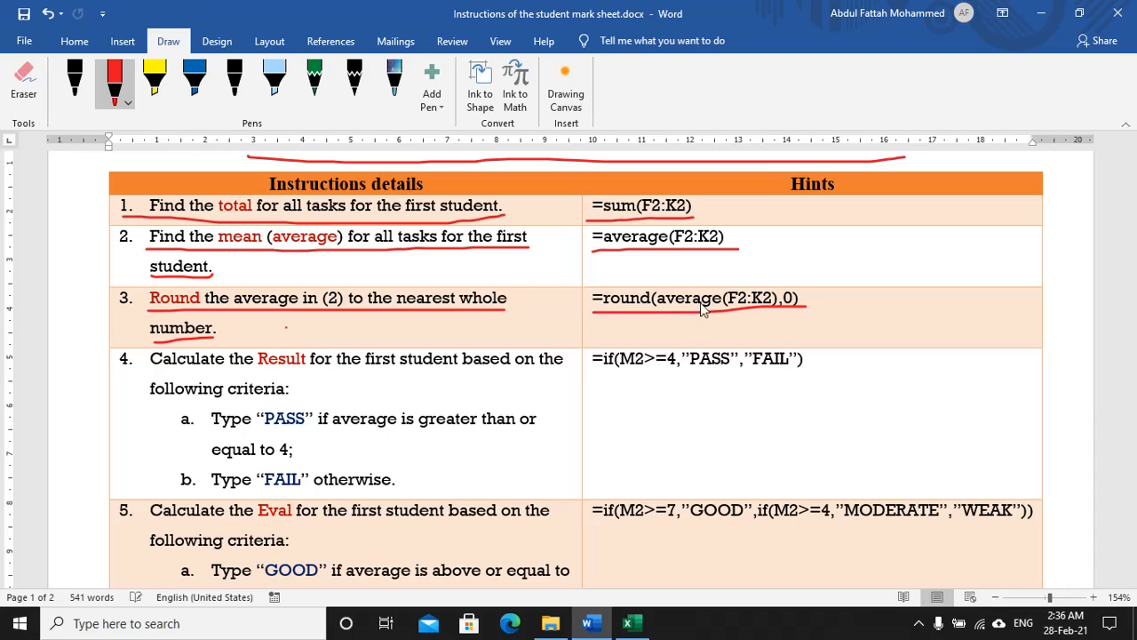
{"action": "left_click_drag", "start_coordinate": [704, 332], "coordinate": [707, 312]}
{"action": "left_click_drag", "start_coordinate": [787, 331], "coordinate": [794, 309]}
Step: Change M2's formula to =round(AVERAGE(F2:K2),0), keeping the average at 9
{"action": "key", "text": "alt+Tab"}
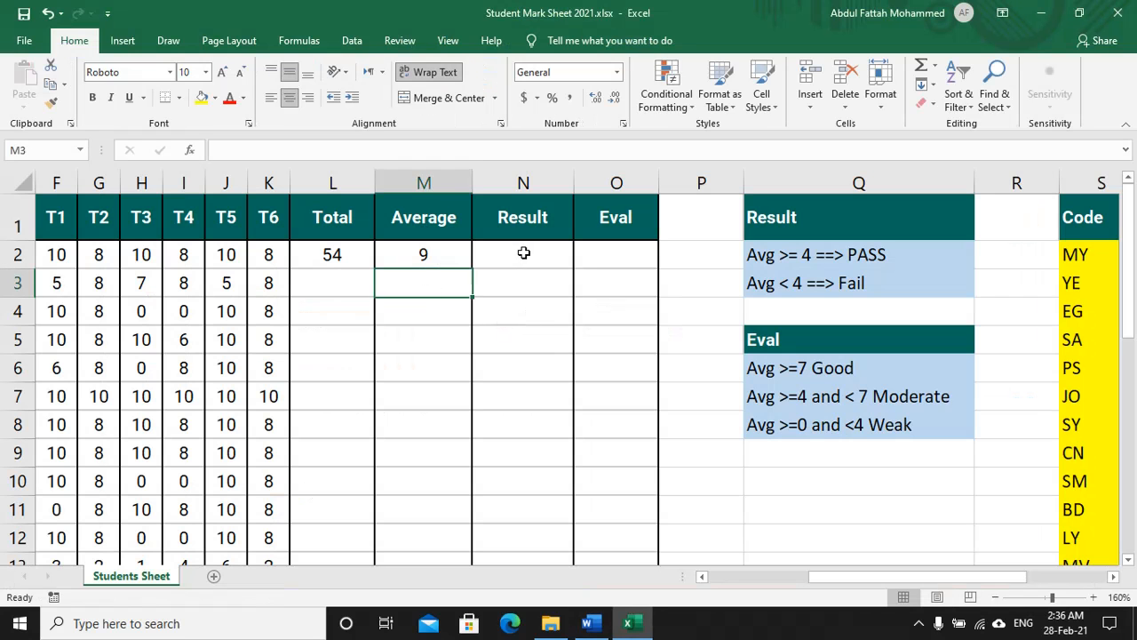
{"action": "left_click", "coordinate": [428, 260]}
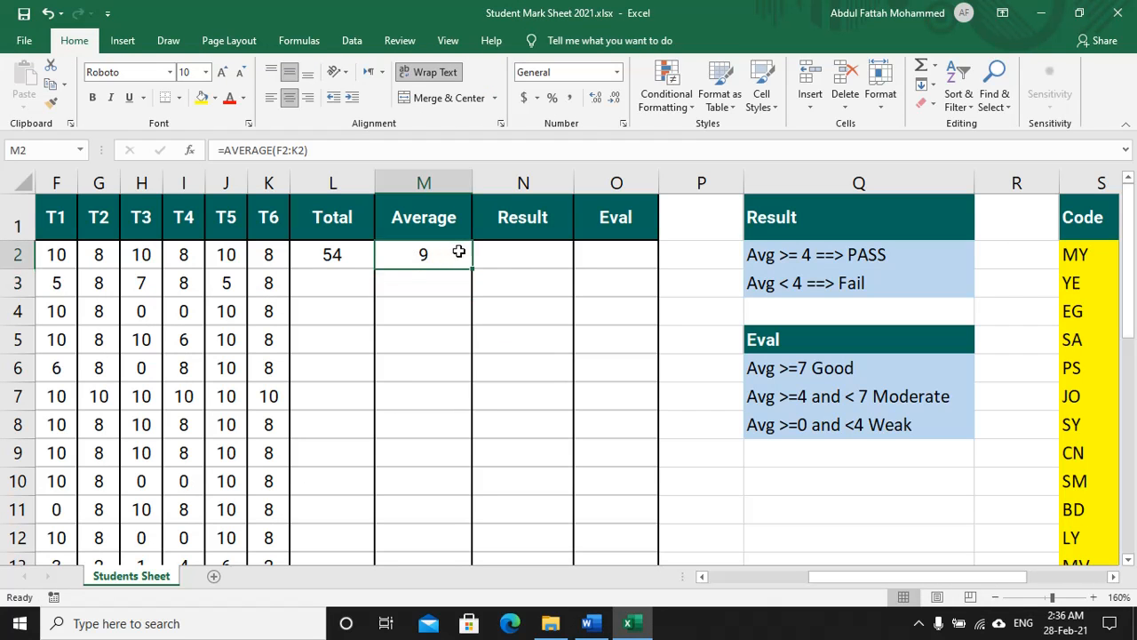
{"action": "left_click", "coordinate": [223, 150]}
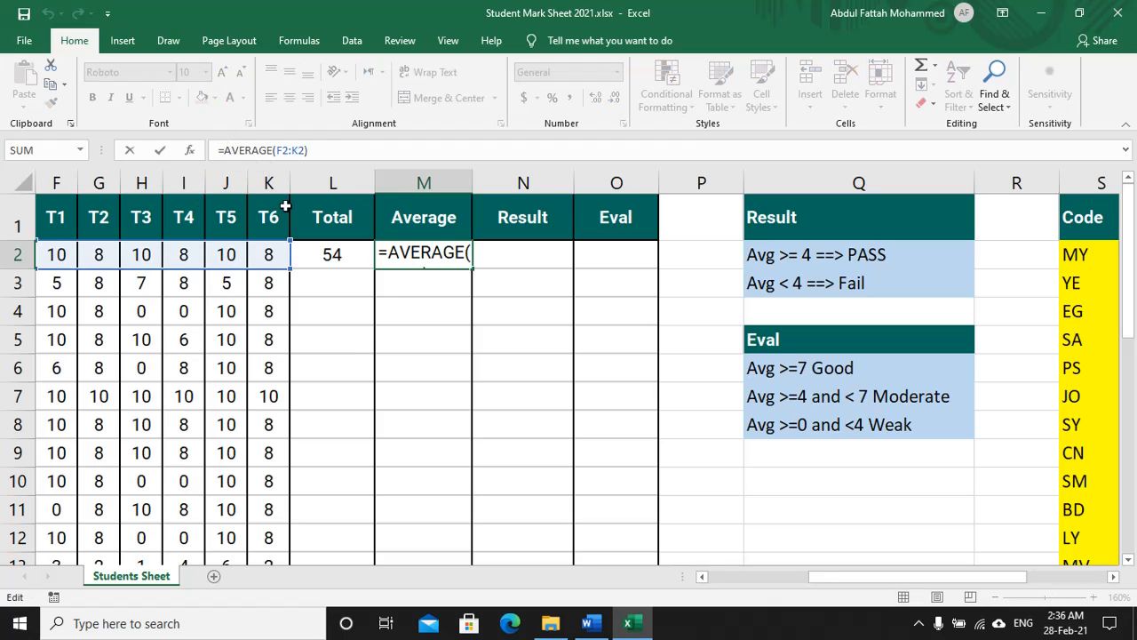
{"action": "type", "text": "round"}
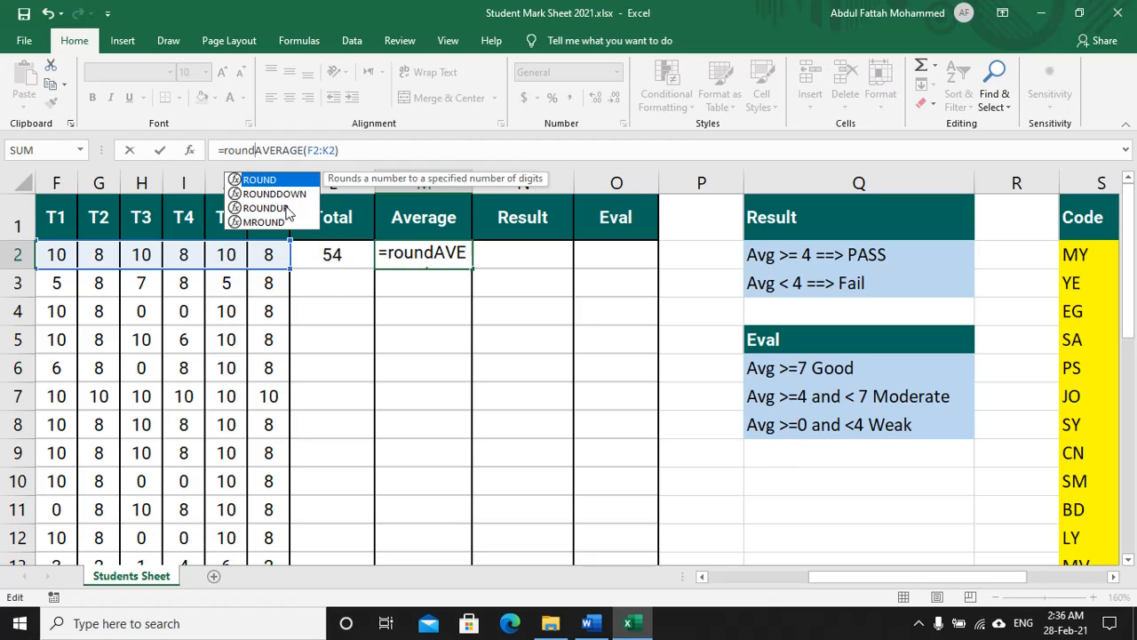
{"action": "type", "text": "("}
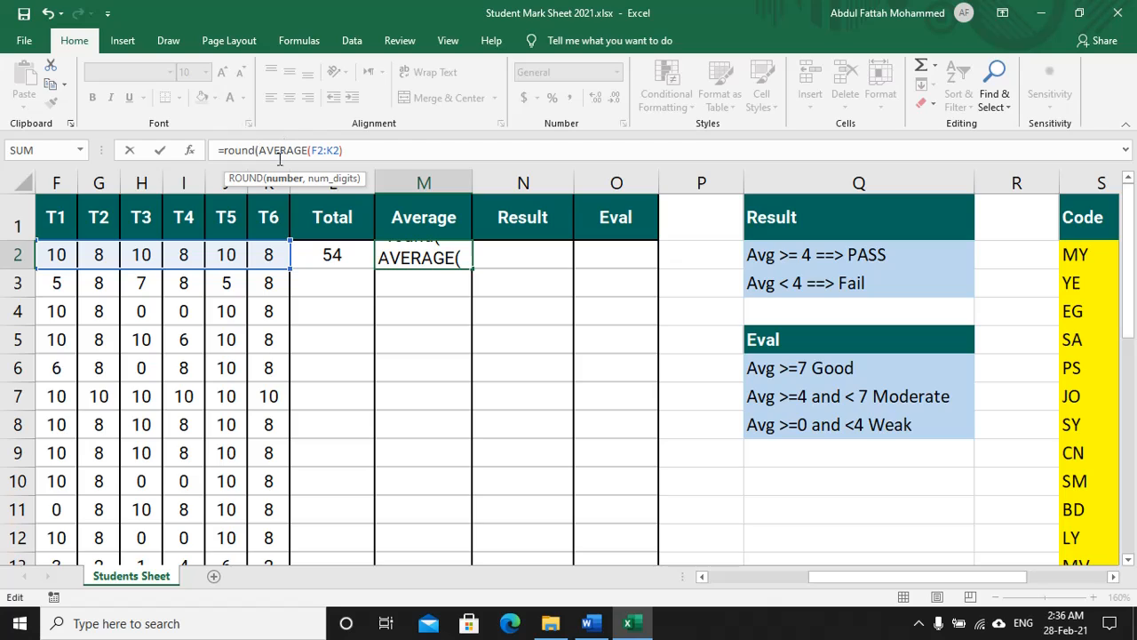
{"action": "left_click", "coordinate": [354, 153]}
{"action": "type", "text": ","}
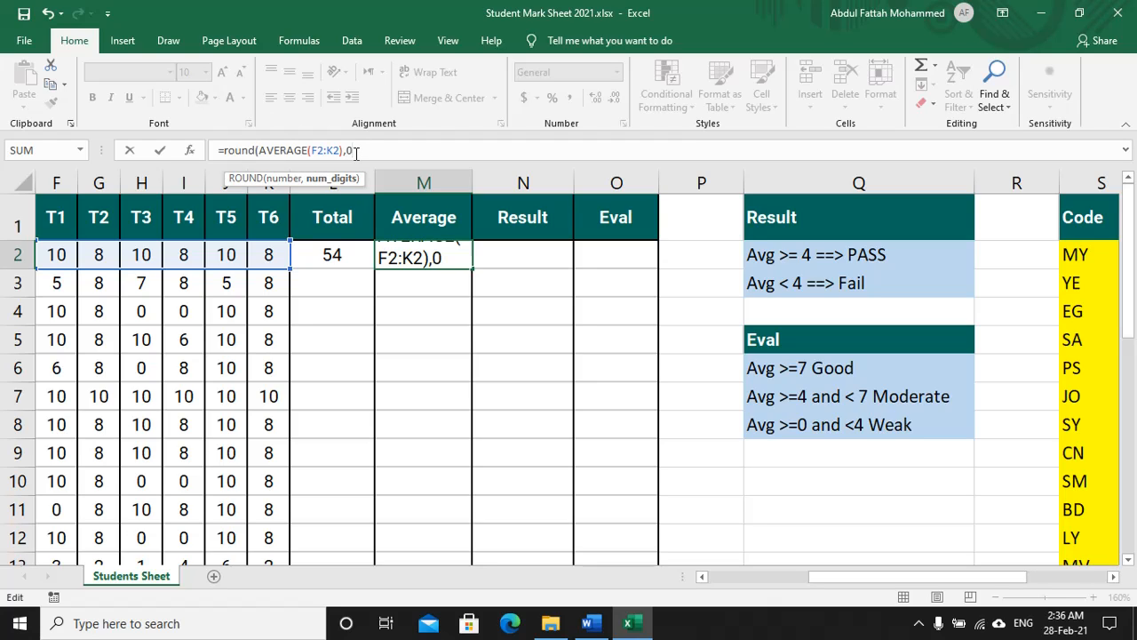
{"action": "type", "text": "0)"}
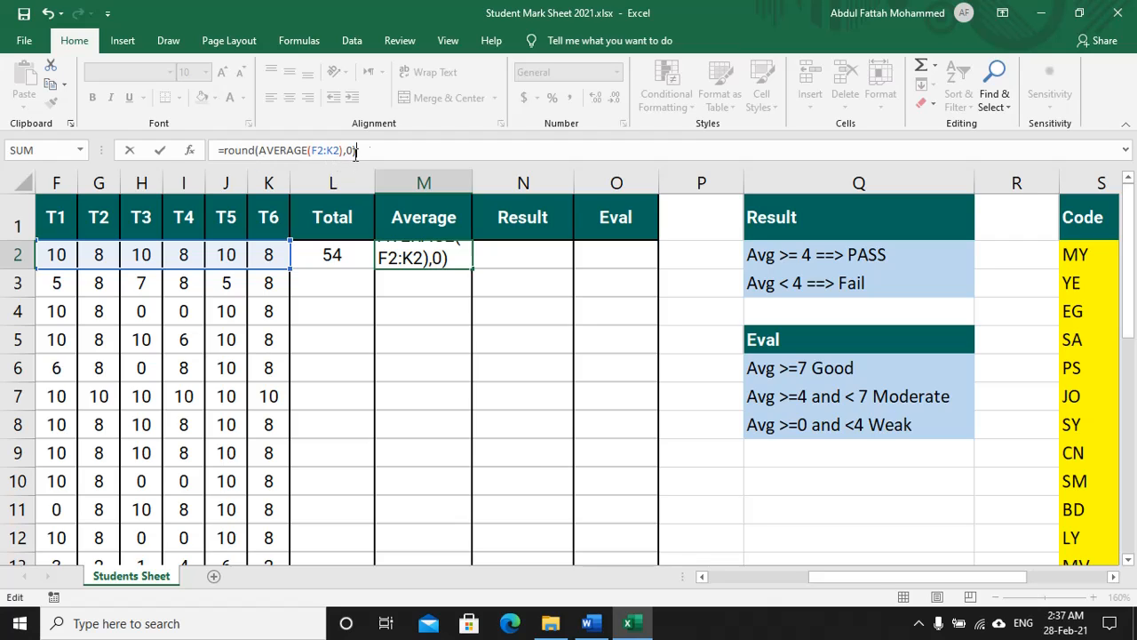
{"action": "key", "text": "Return"}
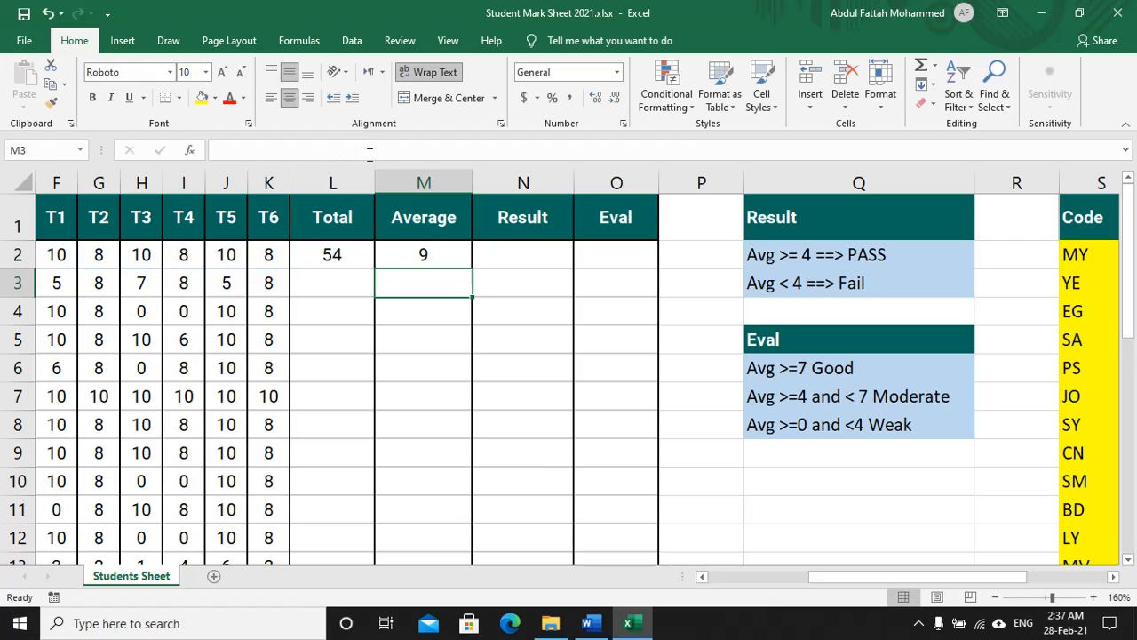
Step: Underline item 4's Result criteria lines: PASS if average ≥ 4, FAIL otherwise
{"action": "key", "text": "alt+Tab"}
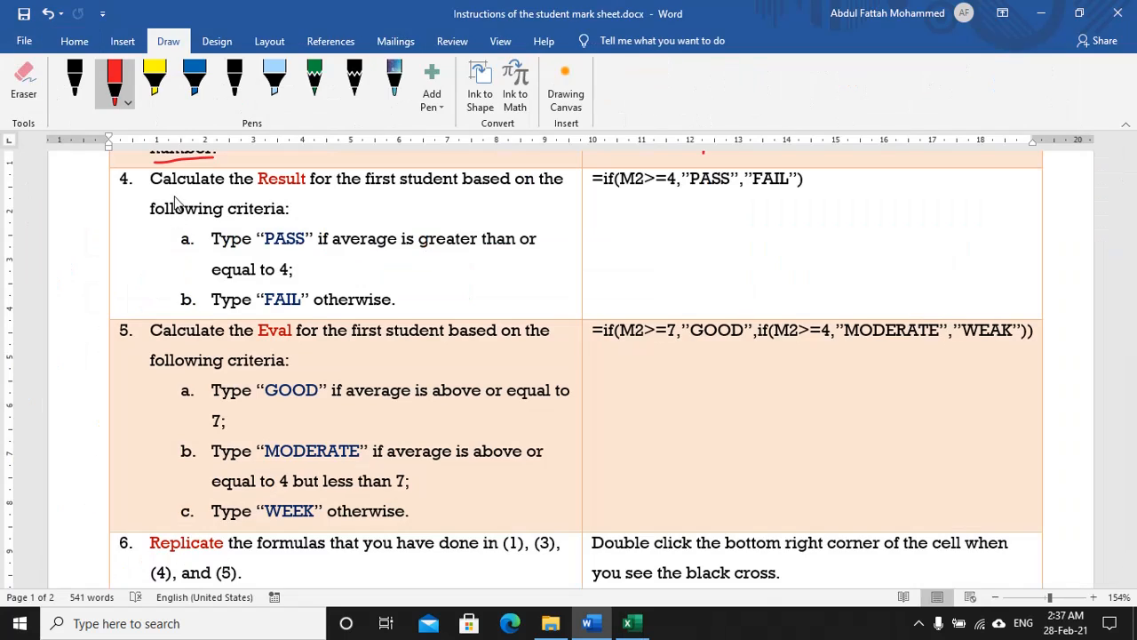
{"action": "left_click_drag", "start_coordinate": [149, 188], "coordinate": [180, 190]}
{"action": "left_click_drag", "start_coordinate": [307, 191], "coordinate": [566, 194]}
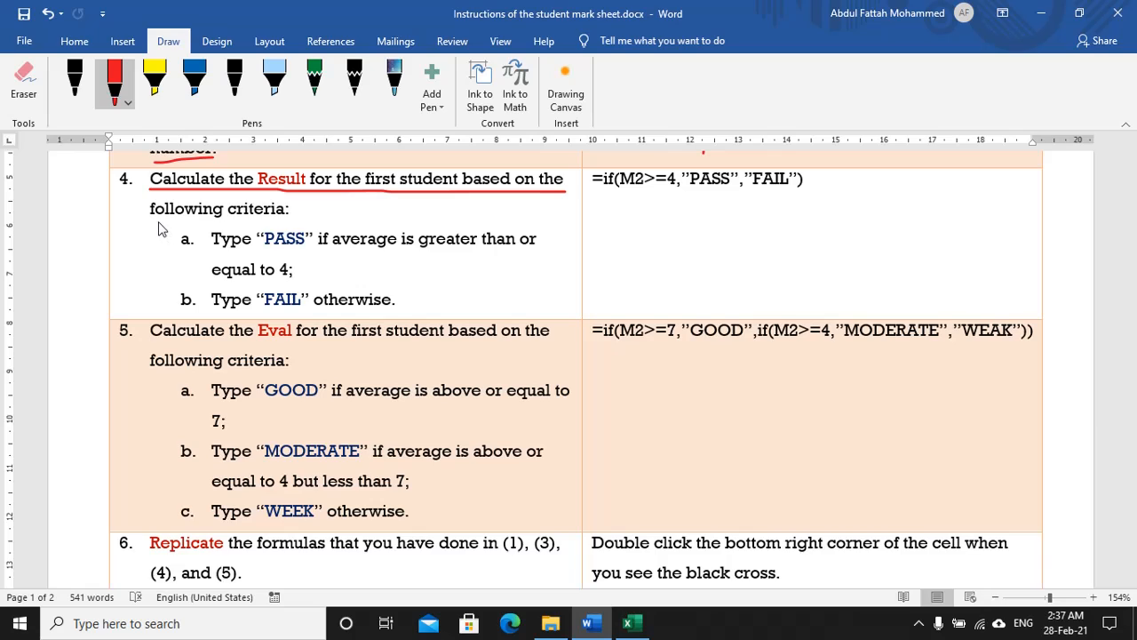
{"action": "left_click_drag", "start_coordinate": [150, 219], "coordinate": [290, 218]}
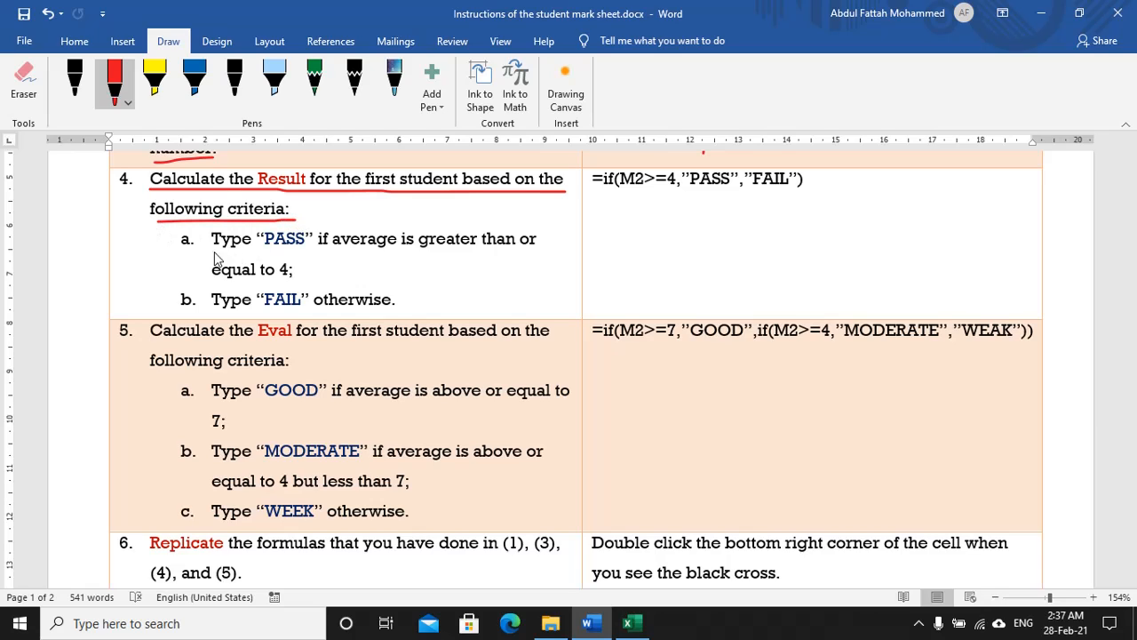
{"action": "left_click_drag", "start_coordinate": [214, 254], "coordinate": [531, 252]}
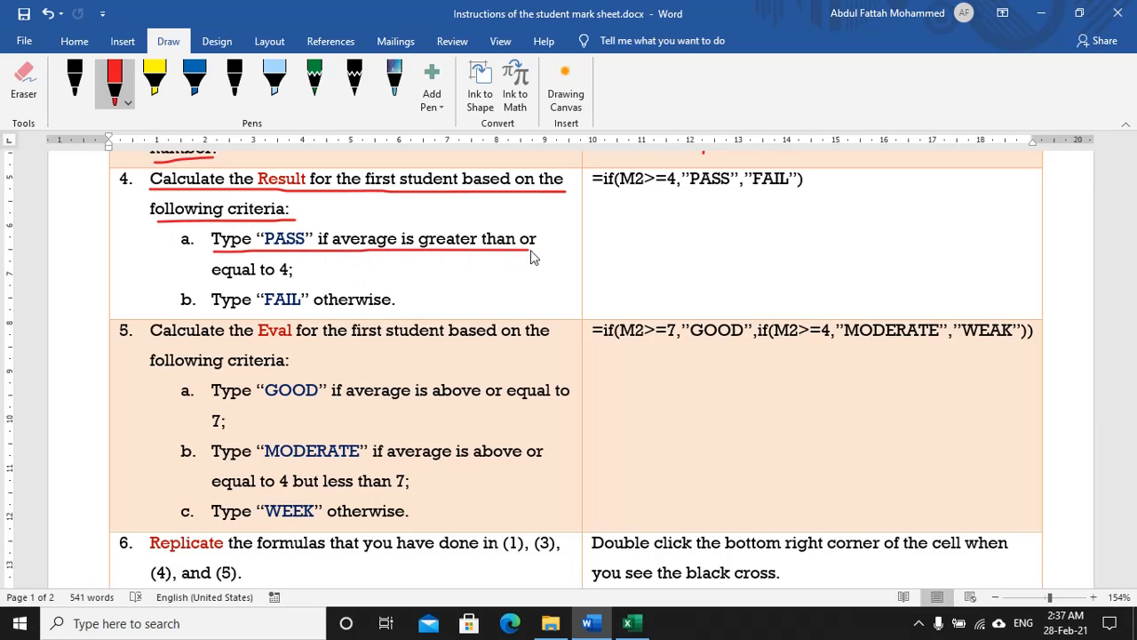
{"action": "left_click_drag", "start_coordinate": [214, 283], "coordinate": [301, 284]}
{"action": "left_click_drag", "start_coordinate": [212, 304], "coordinate": [395, 305]}
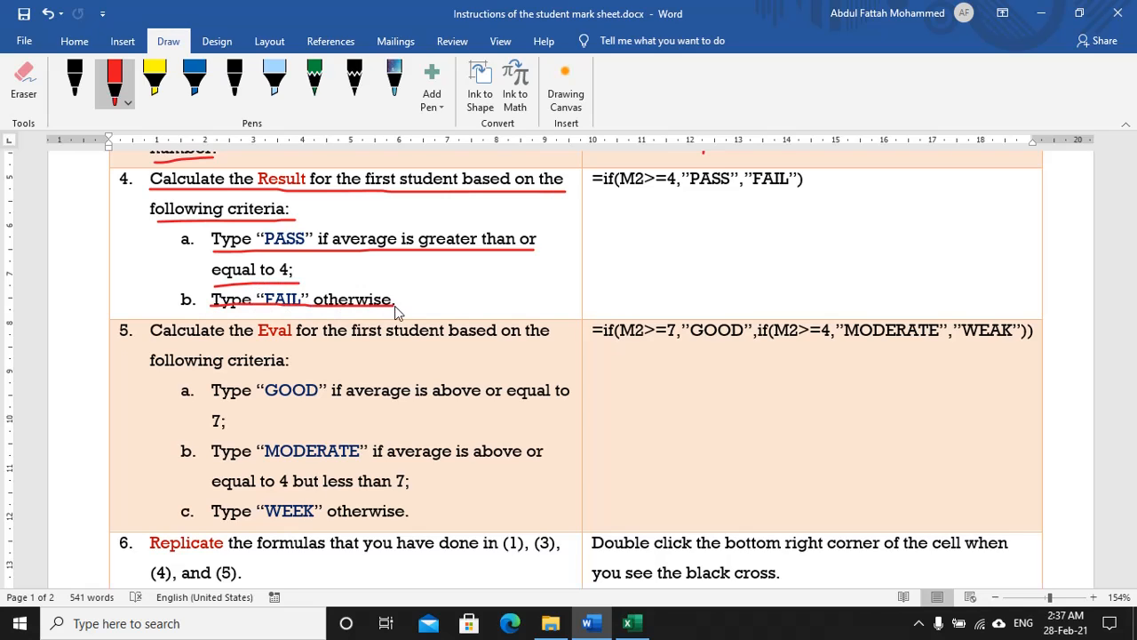
{"action": "scroll", "coordinate": [640, 295], "scroll_direction": "up", "scroll_amount": 1}
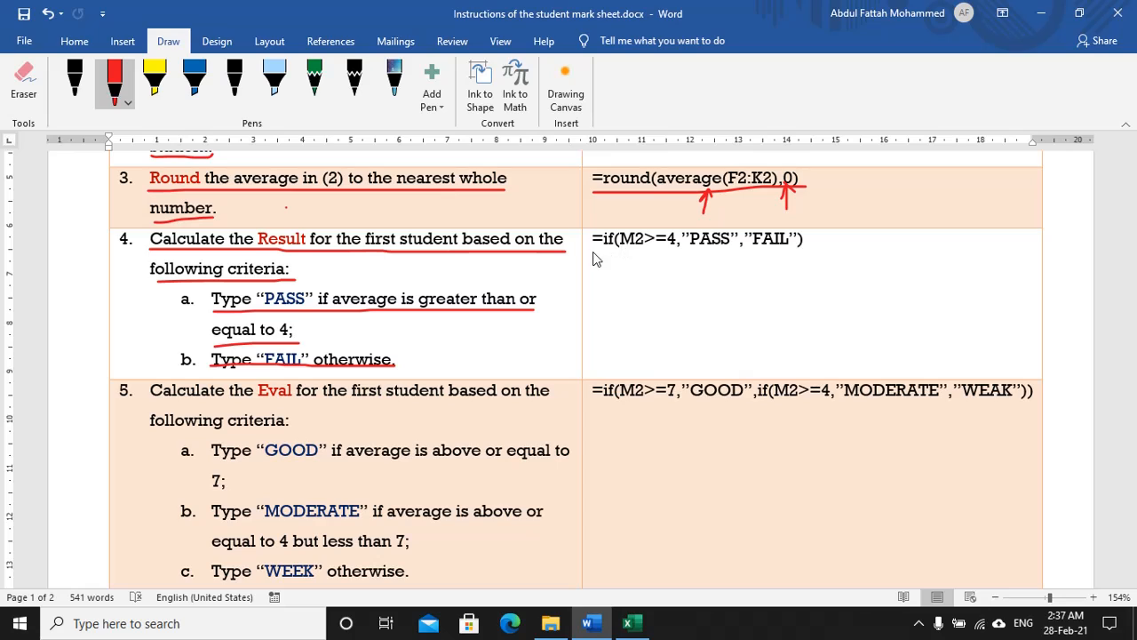
Step: Underline the =if(M2>=4,'PASS','FAIL') hint, adding arrows under >= and PASS
{"action": "left_click_drag", "start_coordinate": [594, 253], "coordinate": [805, 253]}
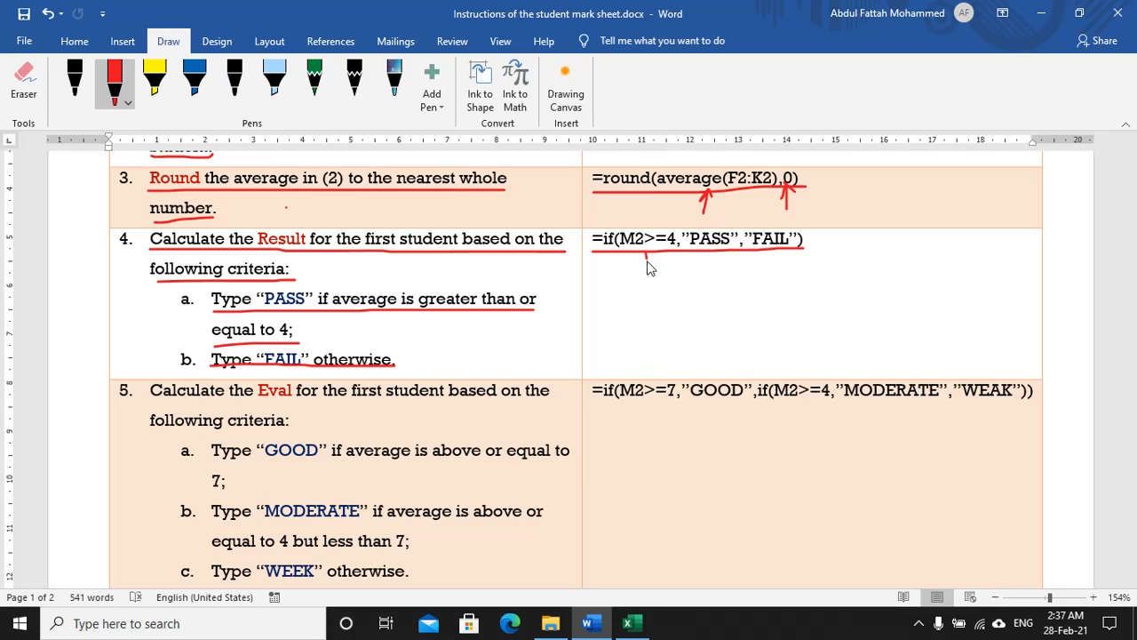
{"action": "mouse_move", "coordinate": [647, 261]}
{"action": "left_mouse_down"}
{"action": "mouse_move", "coordinate": [646, 279]}
{"action": "mouse_move", "coordinate": [648, 254]}
{"action": "left_mouse_up"}
{"action": "mouse_move", "coordinate": [717, 256]}
{"action": "left_mouse_down"}
{"action": "mouse_move", "coordinate": [714, 277]}
{"action": "mouse_move", "coordinate": [713, 251]}
{"action": "mouse_move", "coordinate": [774, 278]}
{"action": "mouse_move", "coordinate": [774, 248]}
{"action": "mouse_move", "coordinate": [782, 259]}
{"action": "left_mouse_up"}
{"action": "key", "text": "alt+Tab"}
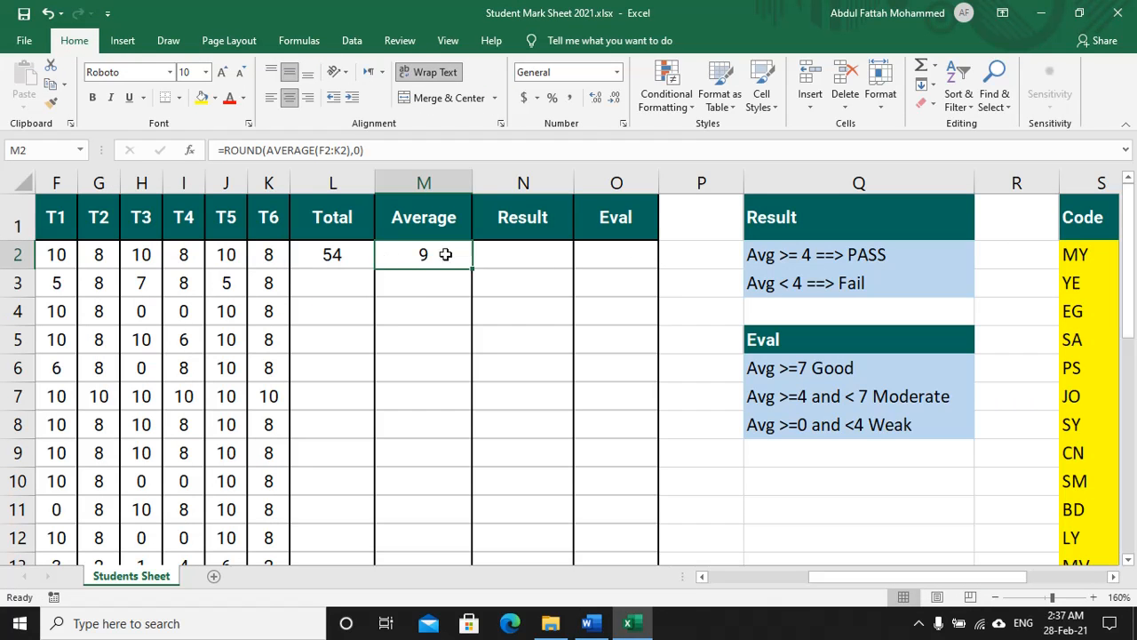
{"action": "key", "text": "alt+Tab"}
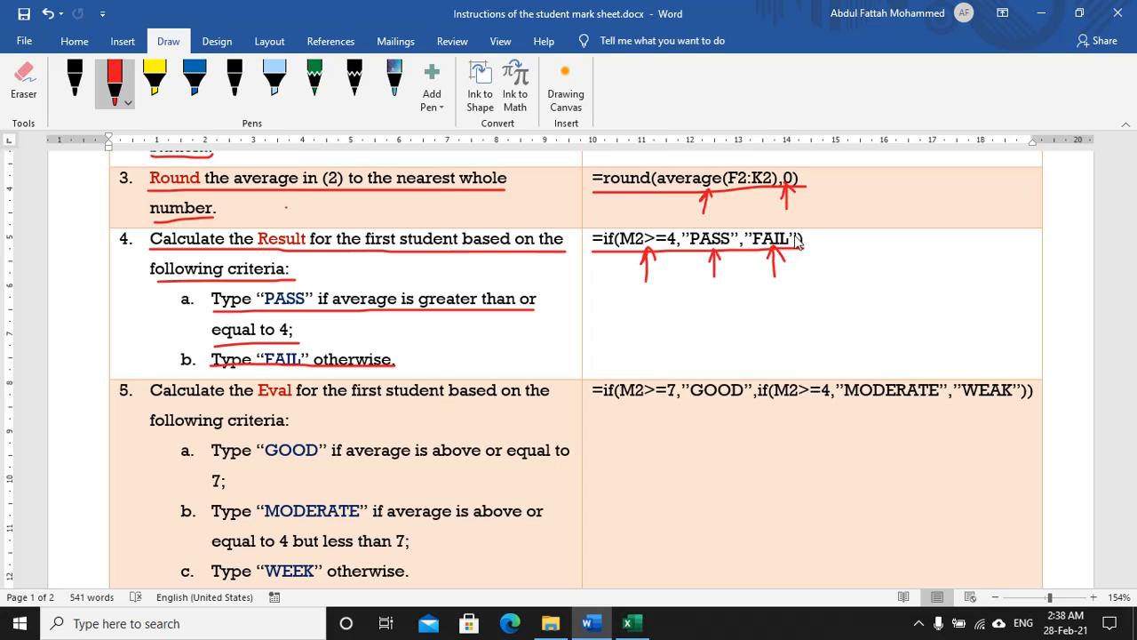
Step: Enter =IF(M2>=4,"PASS","FAIL") in N2 so the first student's Result shows PASS
{"action": "key", "text": "alt+Tab"}
{"action": "left_click", "coordinate": [522, 255]}
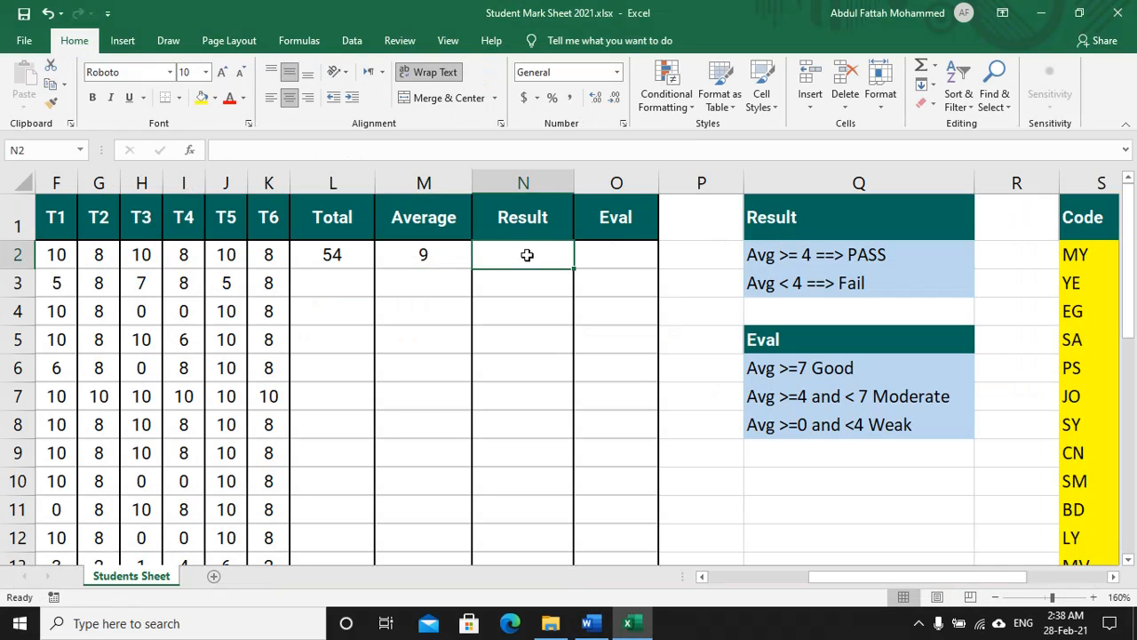
{"action": "type", "text": "="}
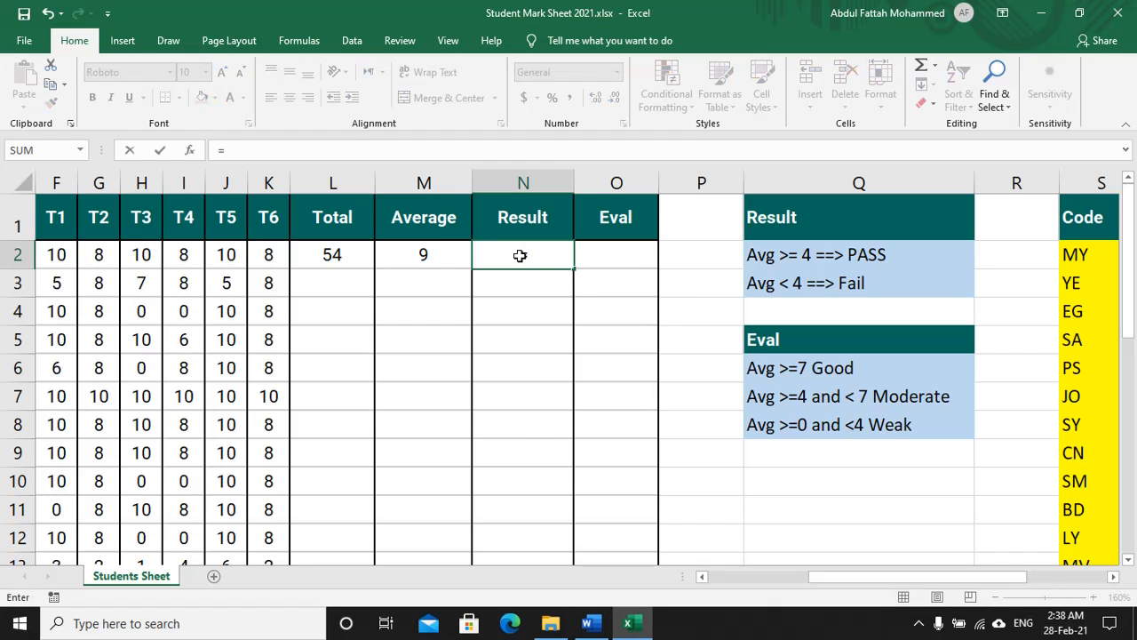
{"action": "type", "text": "if"}
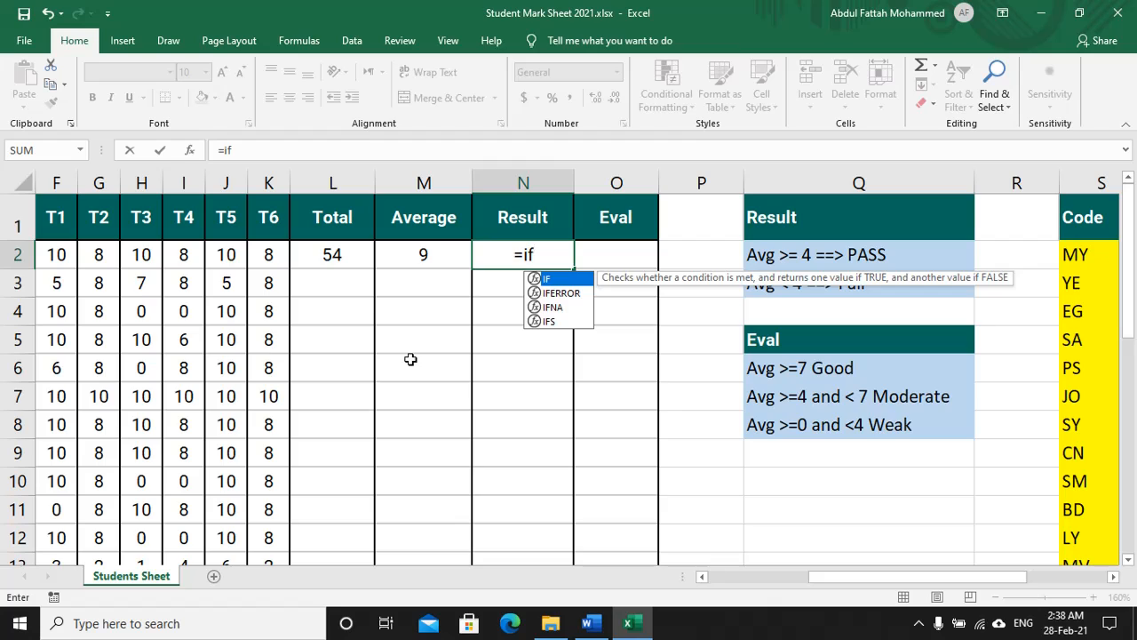
{"action": "type", "text": "("}
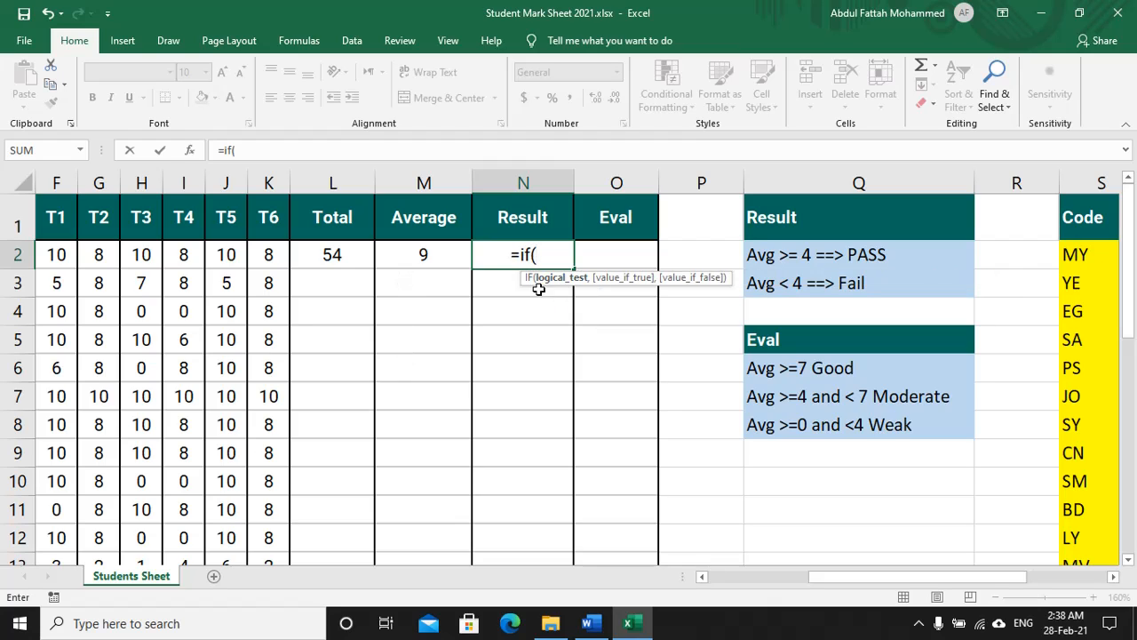
{"action": "left_click", "coordinate": [407, 257]}
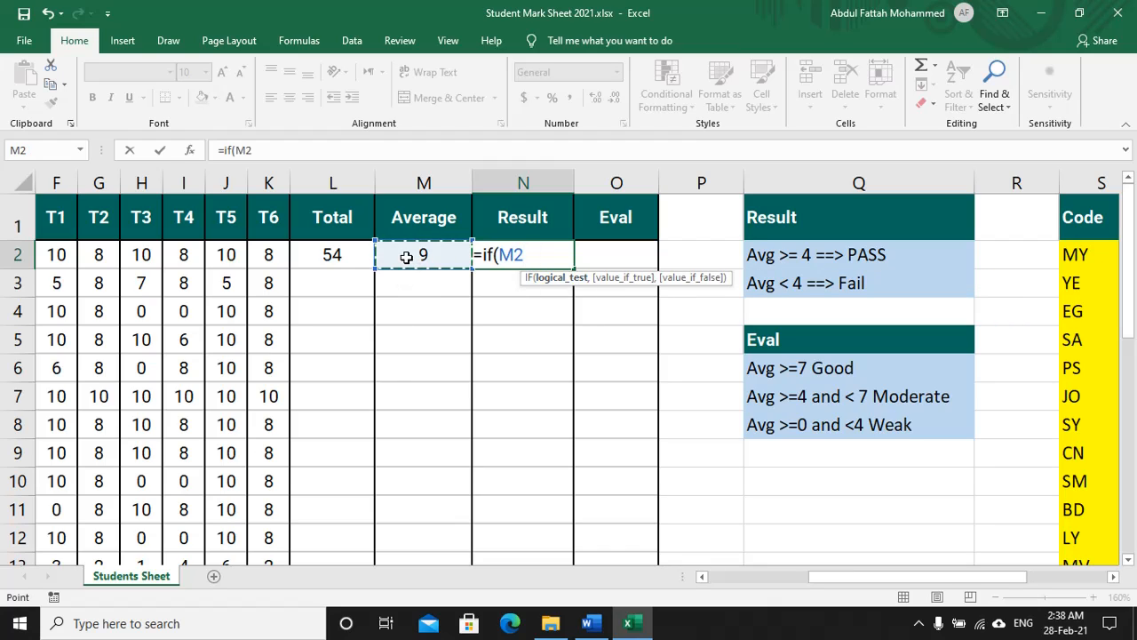
{"action": "type", "text": ">"}
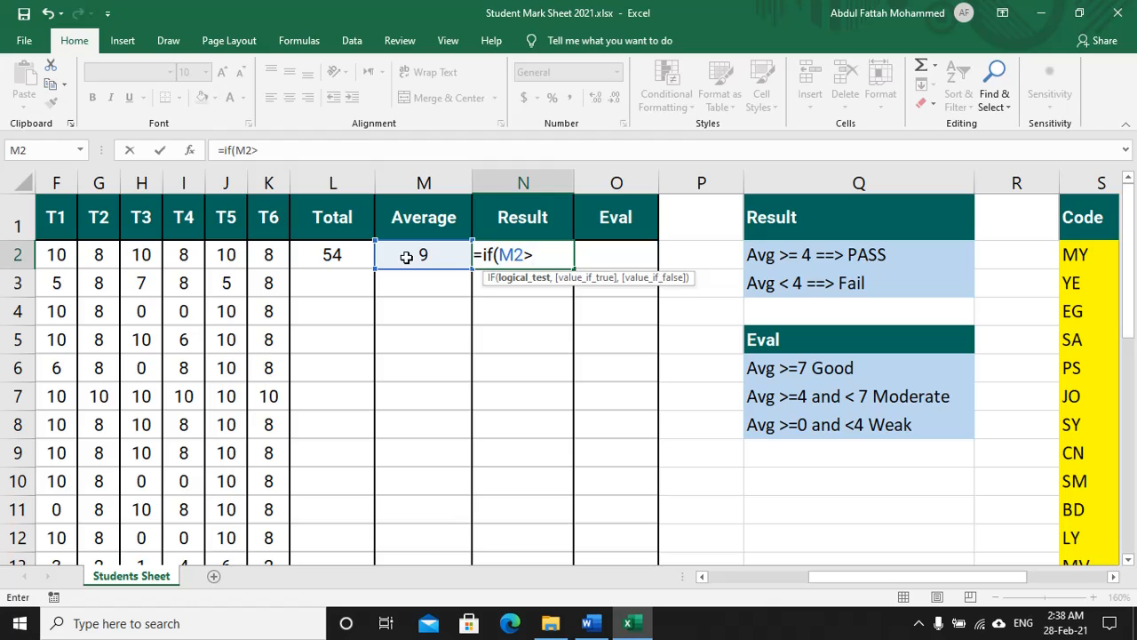
{"action": "type", "text": "=4,"}
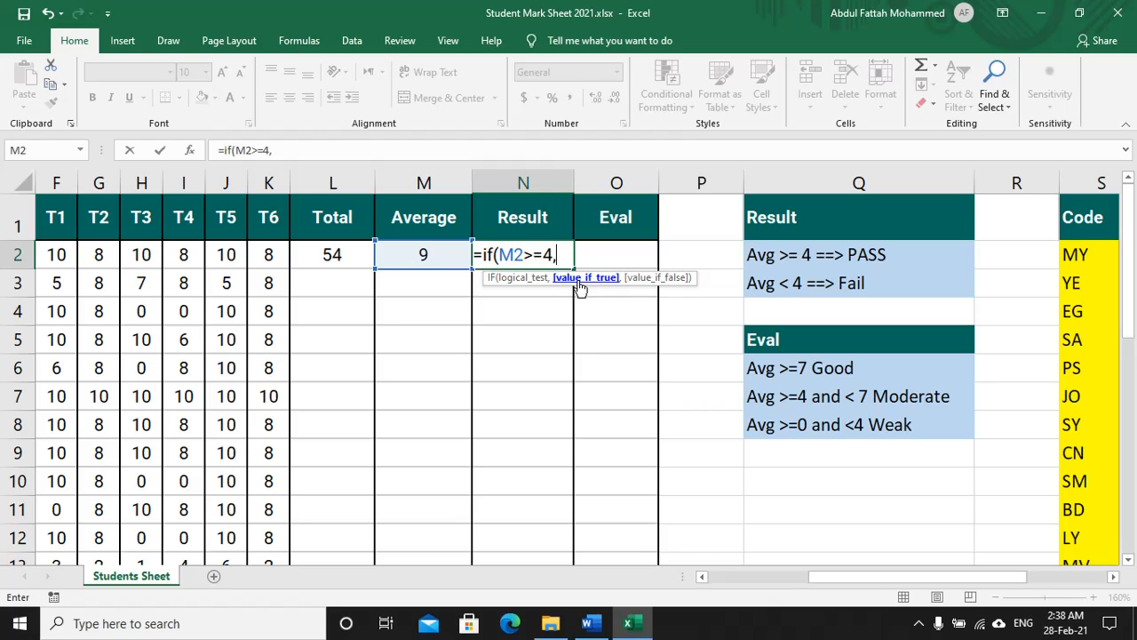
{"action": "type", "text": "\"PASS"}
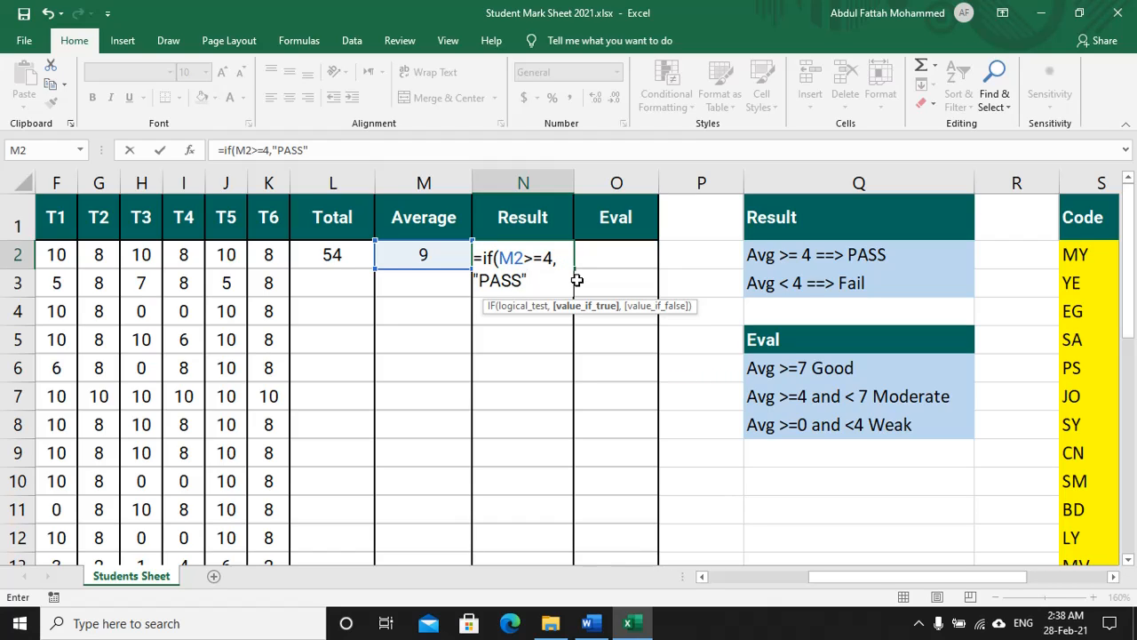
{"action": "type", "text": "\","}
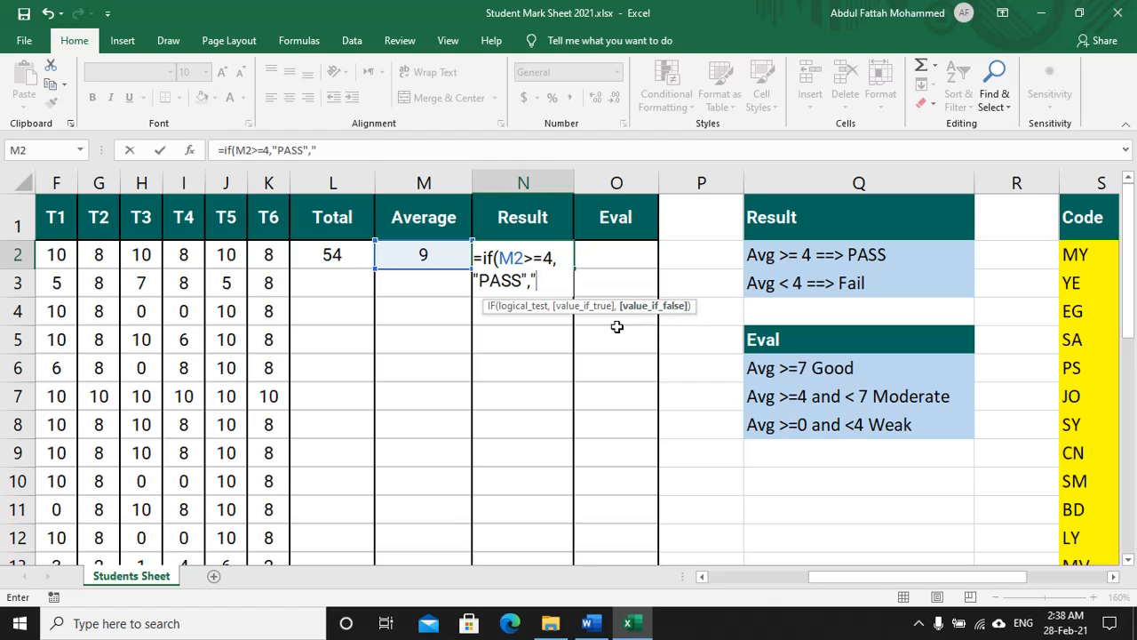
{"action": "type", "text": "\"FAIL\")"}
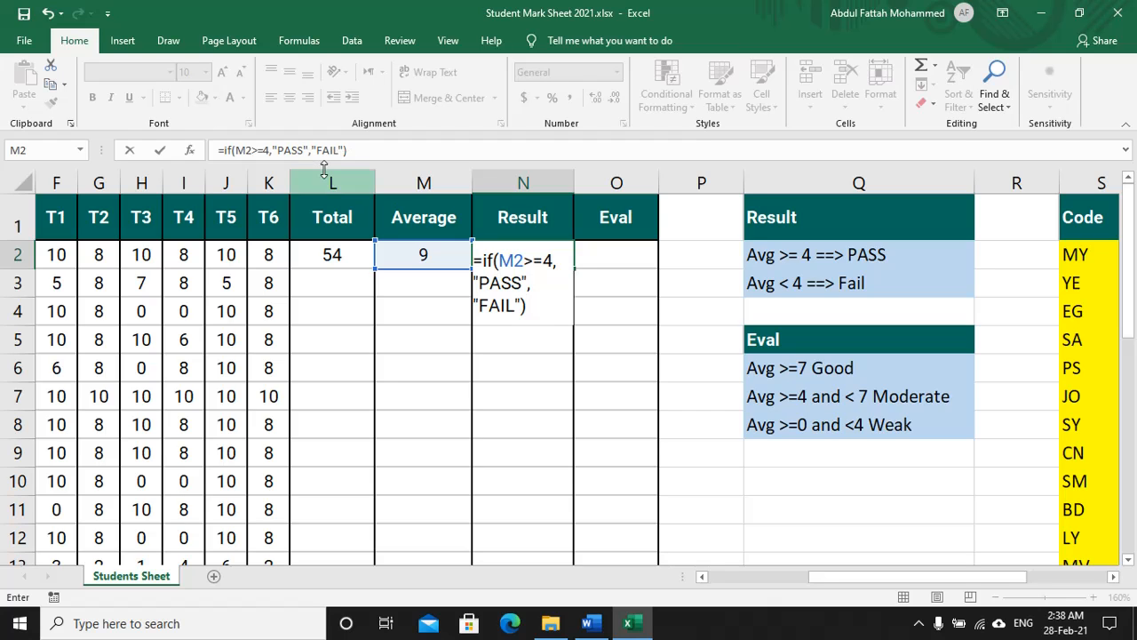
{"action": "key", "text": "Return"}
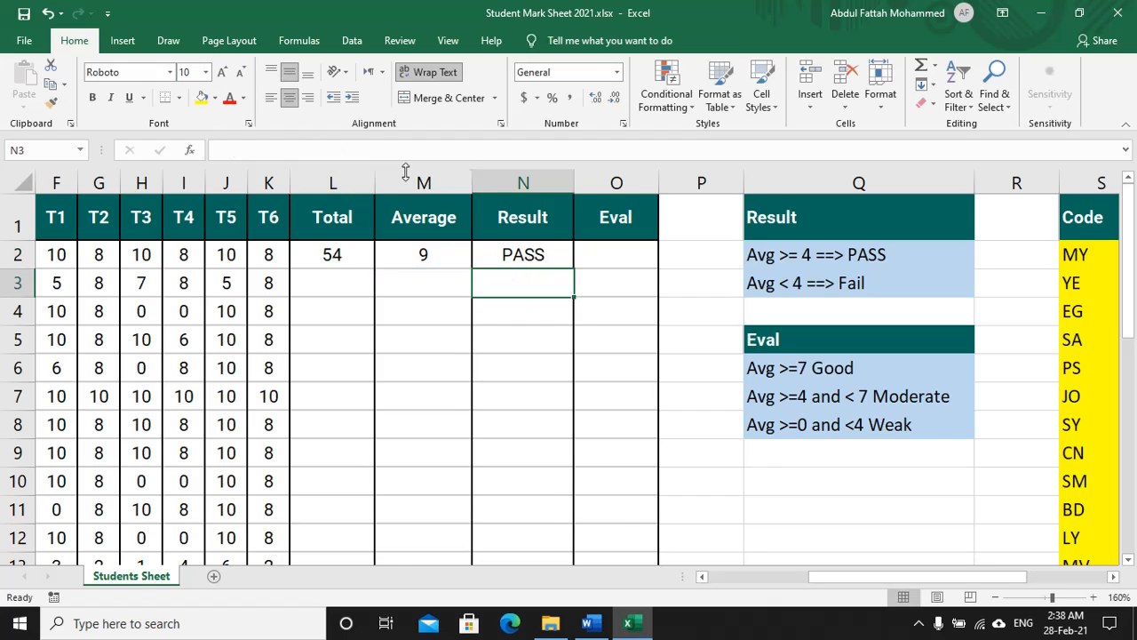
Step: Underline item 5's Eval instruction and its GOOD, MODERATE and third criteria in blue ink
{"action": "key", "text": "alt+Tab"}
{"action": "left_click_drag", "start_coordinate": [210, 228], "coordinate": [546, 226]}
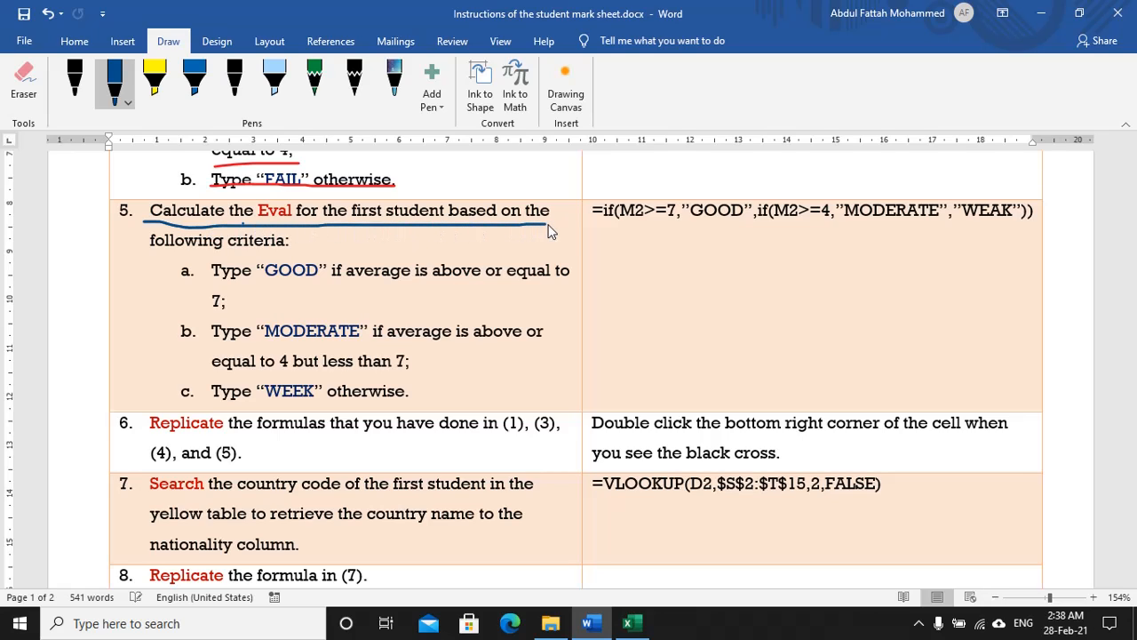
{"action": "mouse_move", "coordinate": [153, 254]}
{"action": "left_mouse_down"}
{"action": "mouse_move", "coordinate": [298, 253]}
{"action": "mouse_move", "coordinate": [326, 280]}
{"action": "left_mouse_up"}
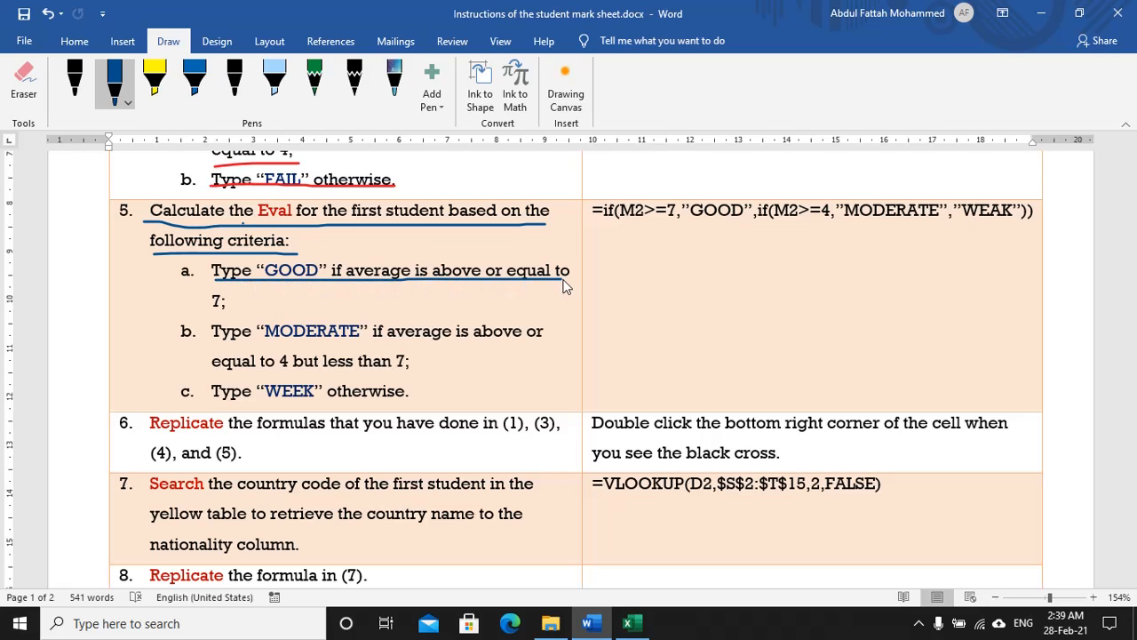
{"action": "left_click_drag", "start_coordinate": [563, 282], "coordinate": [578, 279]}
{"action": "mouse_move", "coordinate": [212, 310]}
{"action": "left_mouse_down"}
{"action": "mouse_move", "coordinate": [354, 345]}
{"action": "mouse_move", "coordinate": [547, 344]}
{"action": "left_mouse_up"}
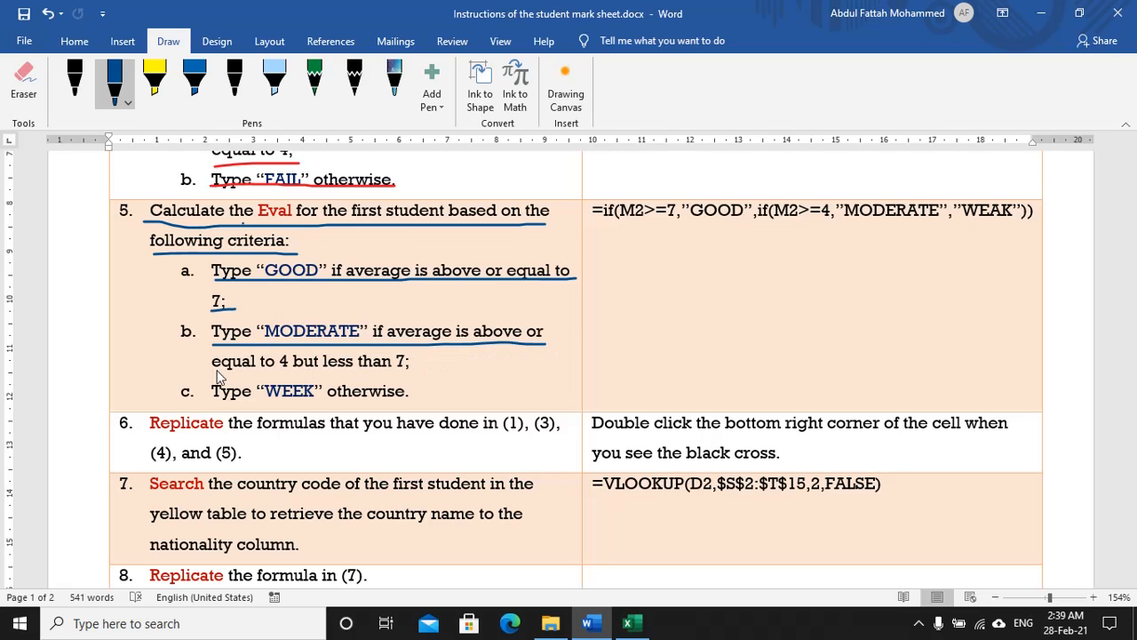
{"action": "left_click_drag", "start_coordinate": [213, 375], "coordinate": [409, 376]}
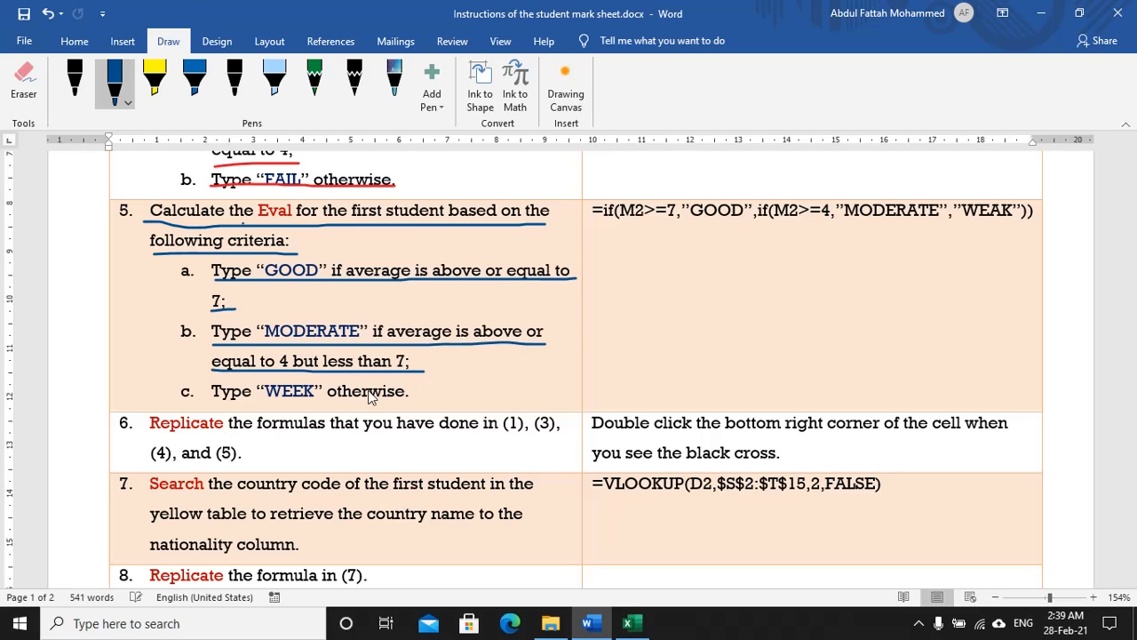
{"action": "left_click_drag", "start_coordinate": [215, 405], "coordinate": [409, 407]}
Step: Correct the misspelt WEEK to WEAK in item c
{"action": "left_click", "coordinate": [304, 392]}
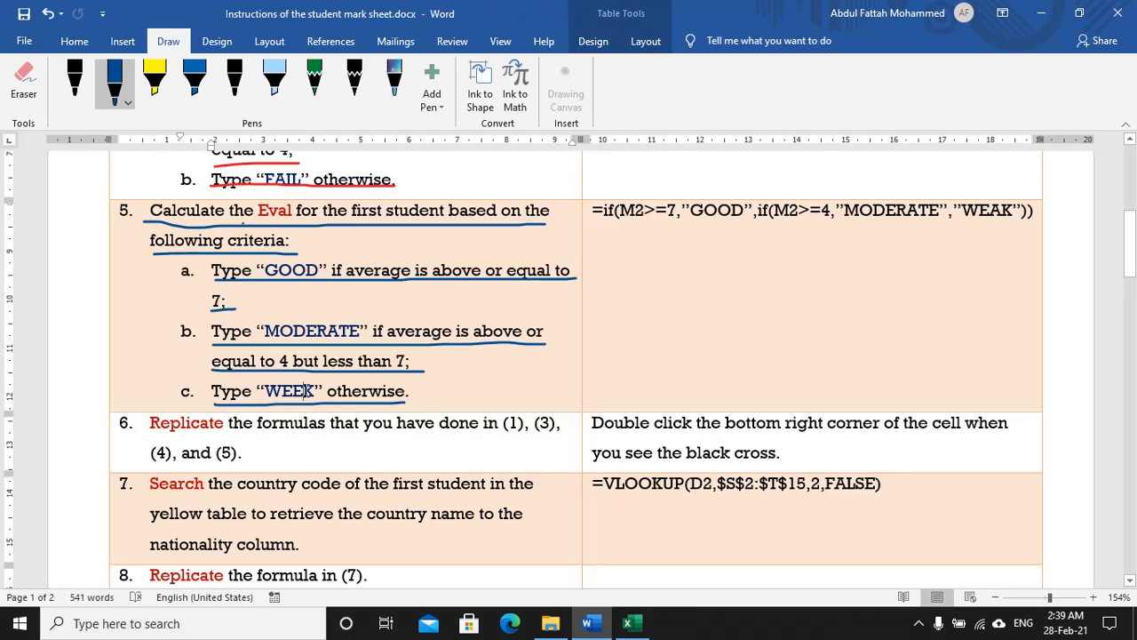
{"action": "key", "text": "BackSpace"}
{"action": "type", "text": "A"}
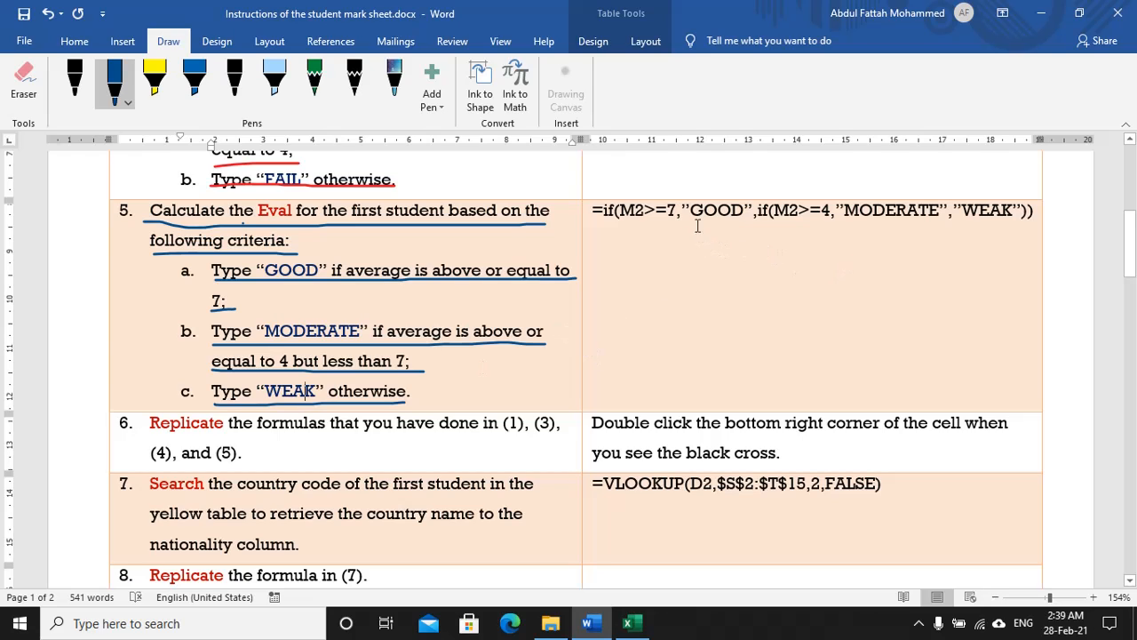
Step: Underline the nested IF Eval formula hint in red ink
{"action": "left_click_drag", "start_coordinate": [598, 228], "coordinate": [653, 228]}
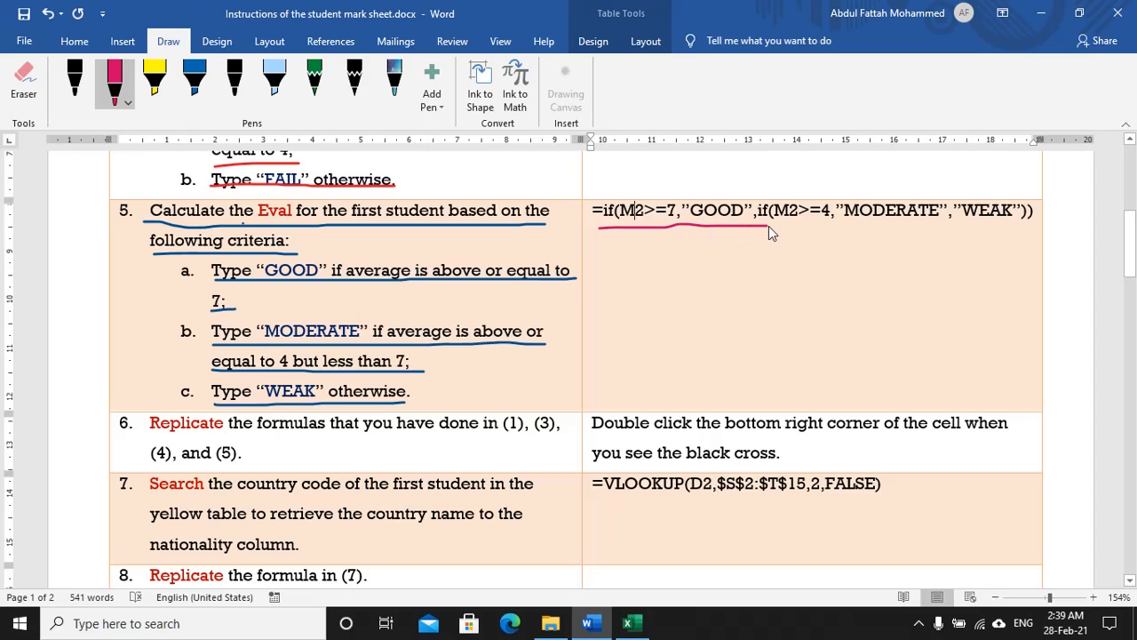
{"action": "left_click_drag", "start_coordinate": [768, 226], "coordinate": [1031, 227]}
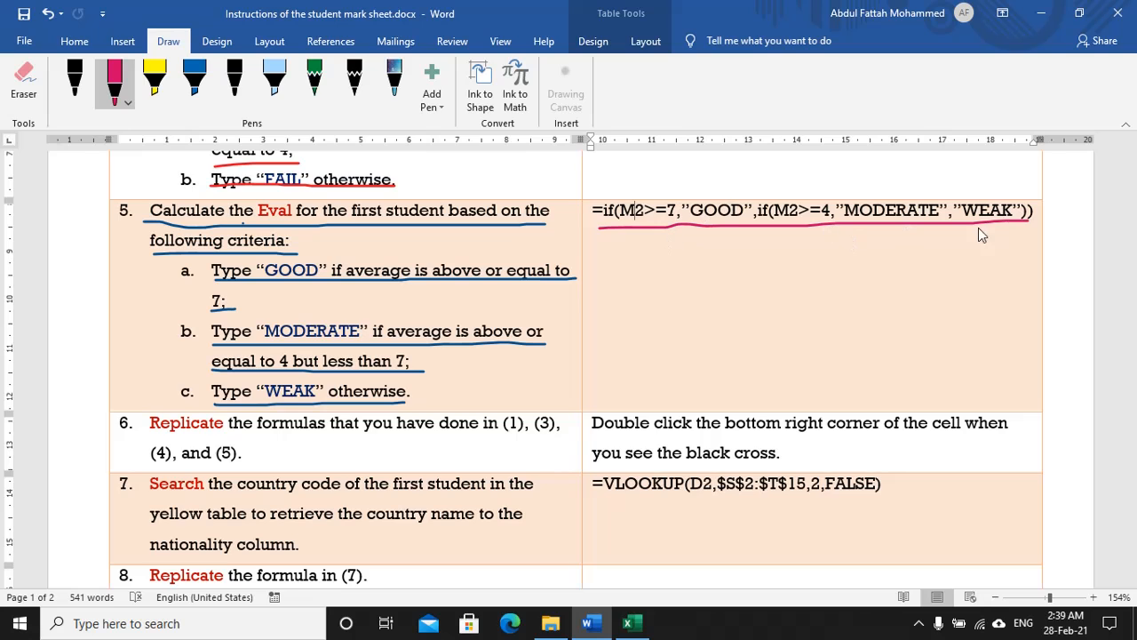
{"action": "scroll", "coordinate": [795, 270], "scroll_direction": "up", "scroll_amount": 2}
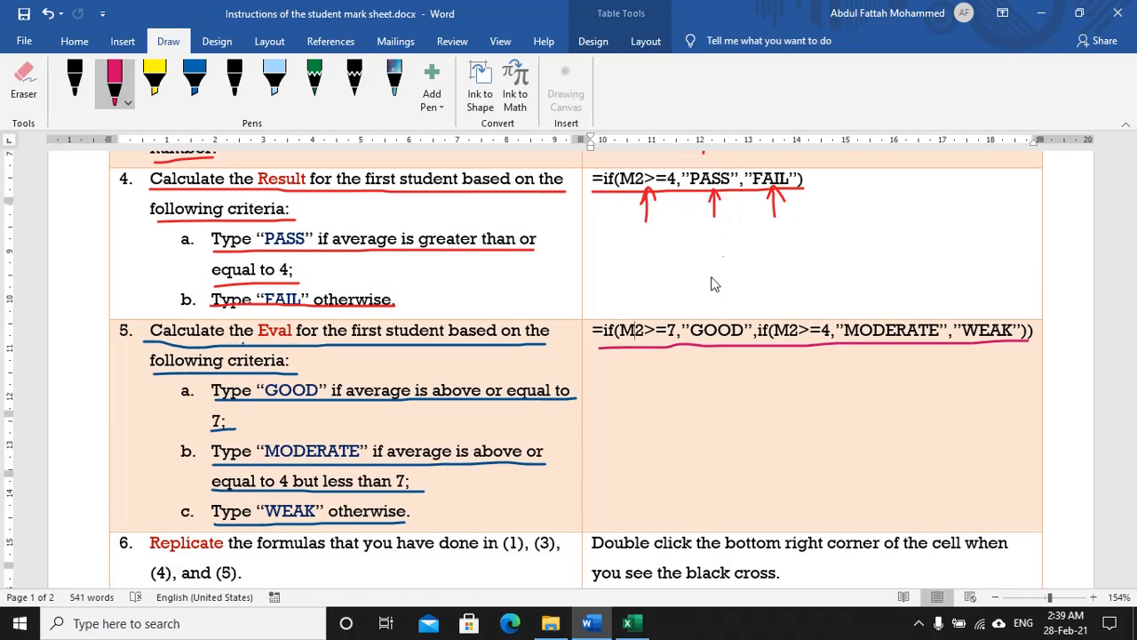
Step: Enter =IF(M2>=7,"GOOD",IF(M2>=4,"MODERATE","WEAK")) in O2 for the first Eval
{"action": "key", "text": "alt+Tab"}
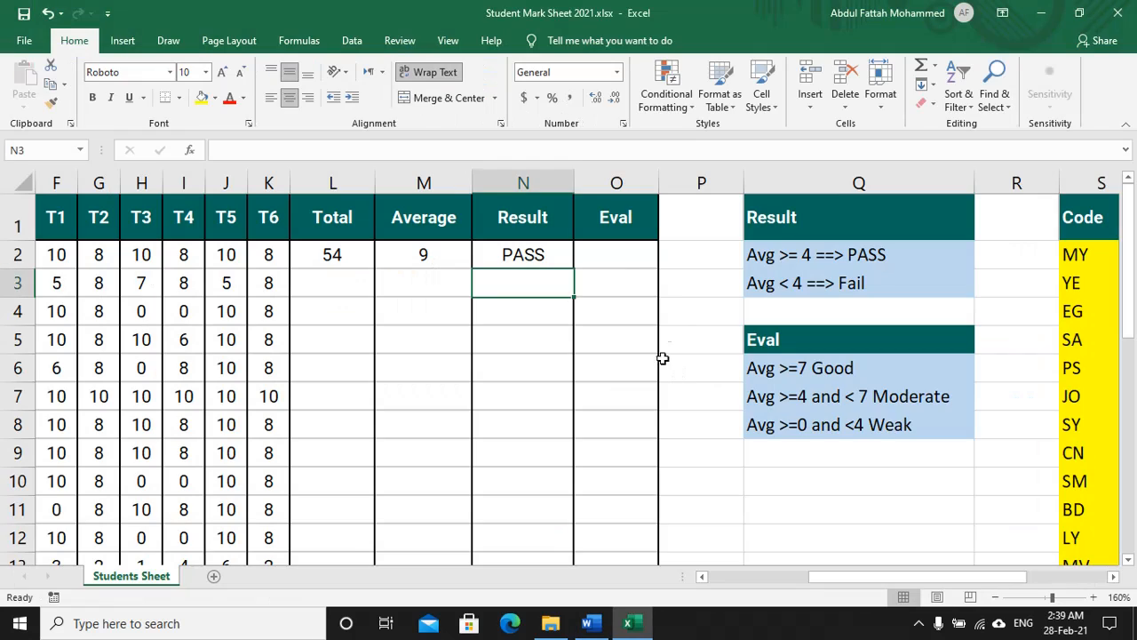
{"action": "left_click", "coordinate": [626, 256]}
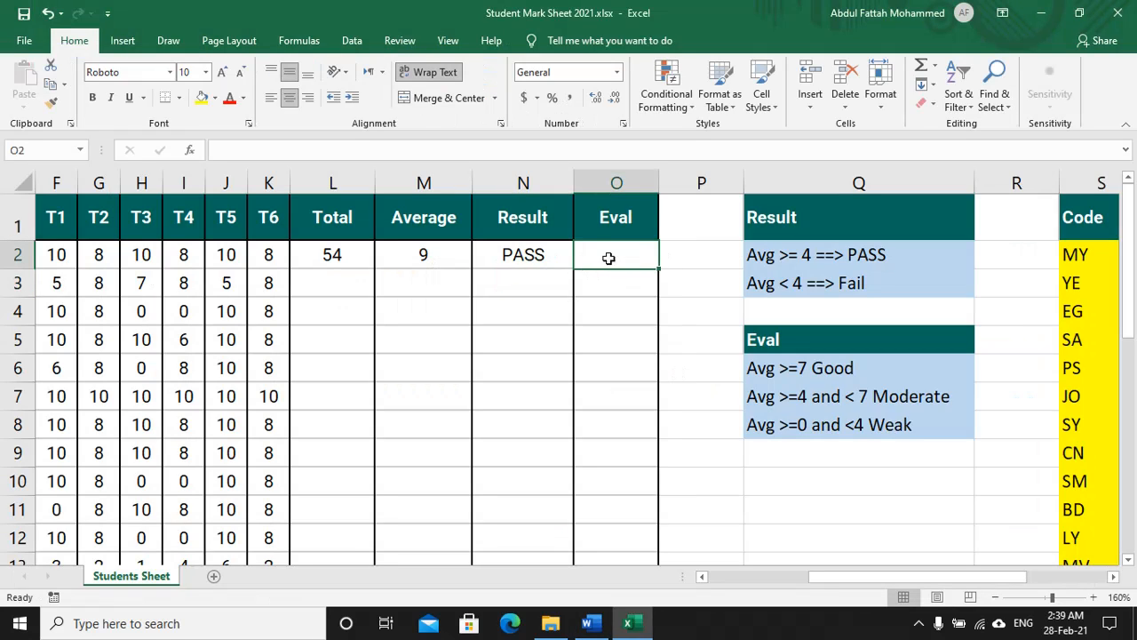
{"action": "type", "text": "="}
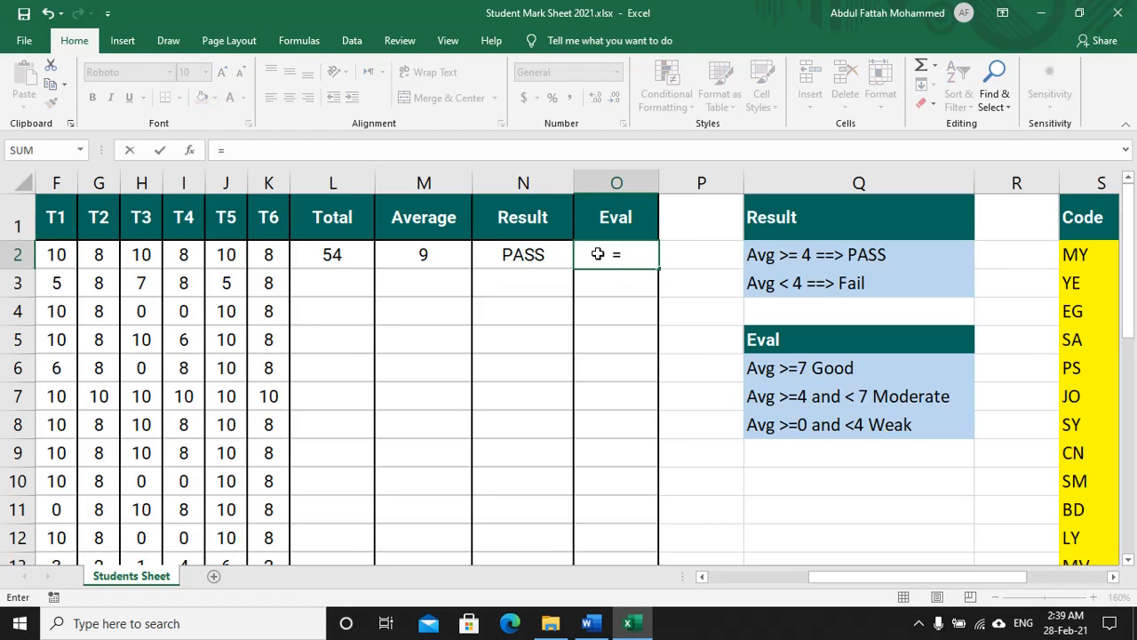
{"action": "type", "text": "if("}
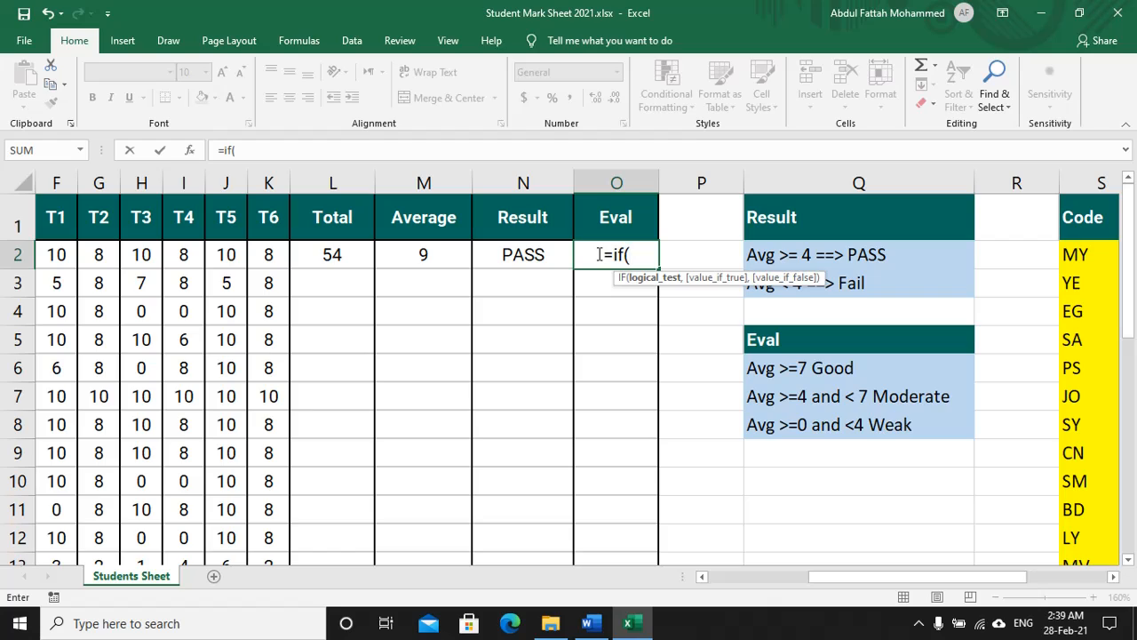
{"action": "left_click", "coordinate": [426, 252]}
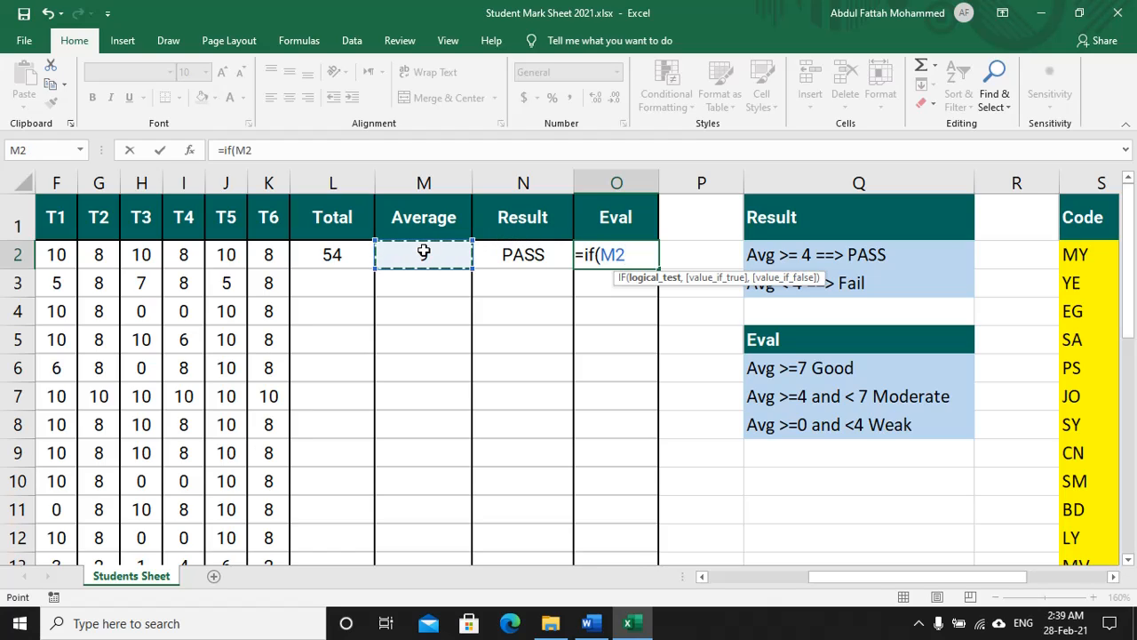
{"action": "type", "text": ">=7"}
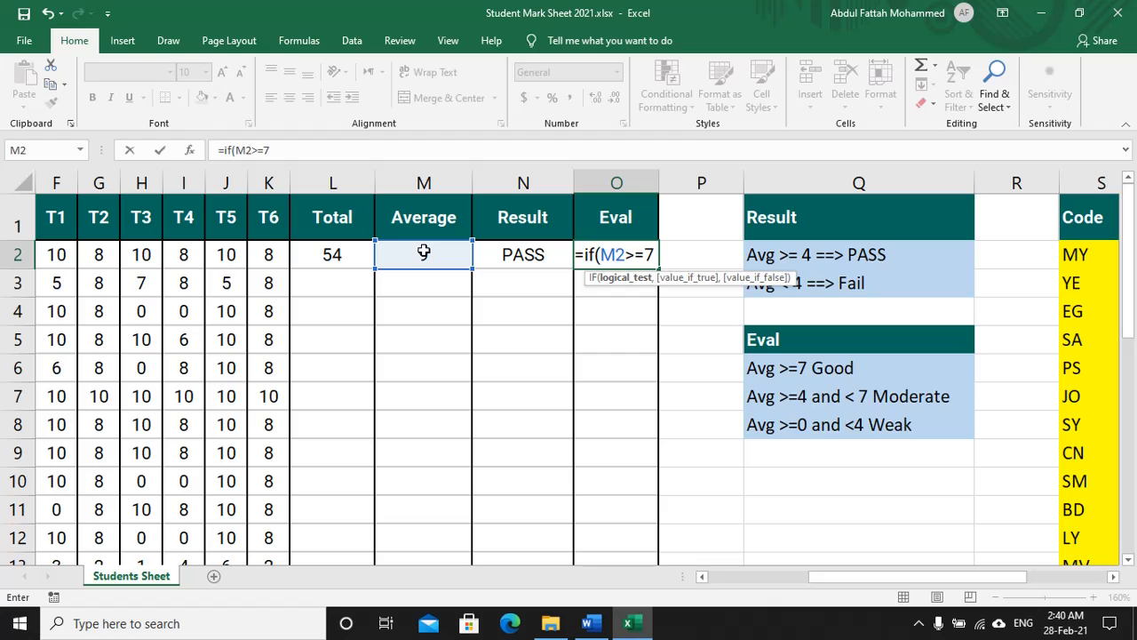
{"action": "type", "text": ","}
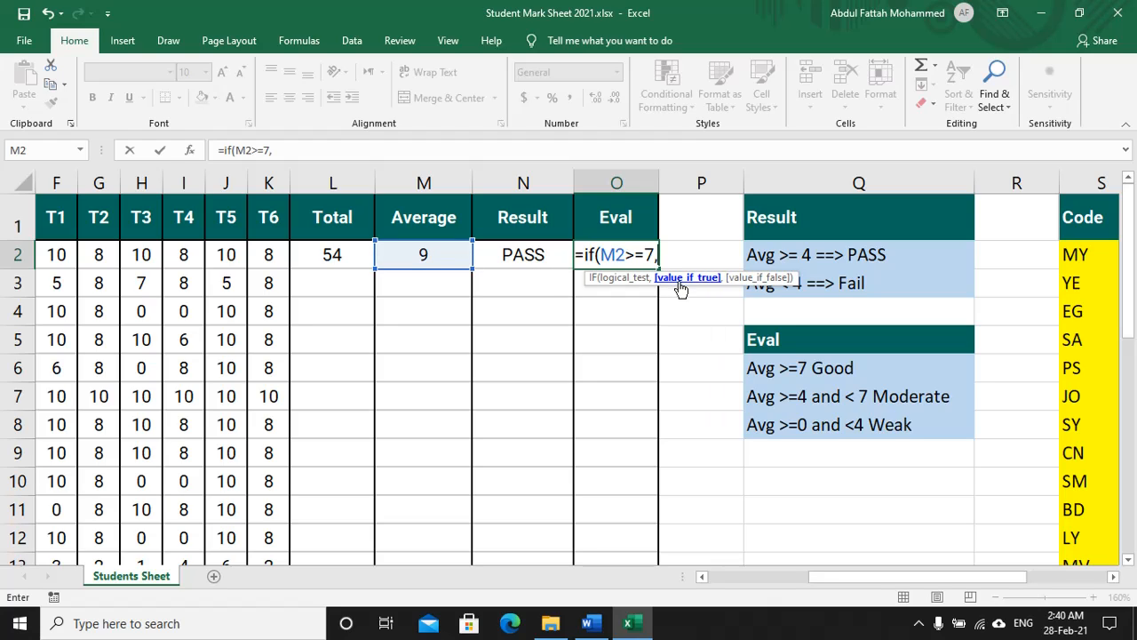
{"action": "type", "text": "\"G"}
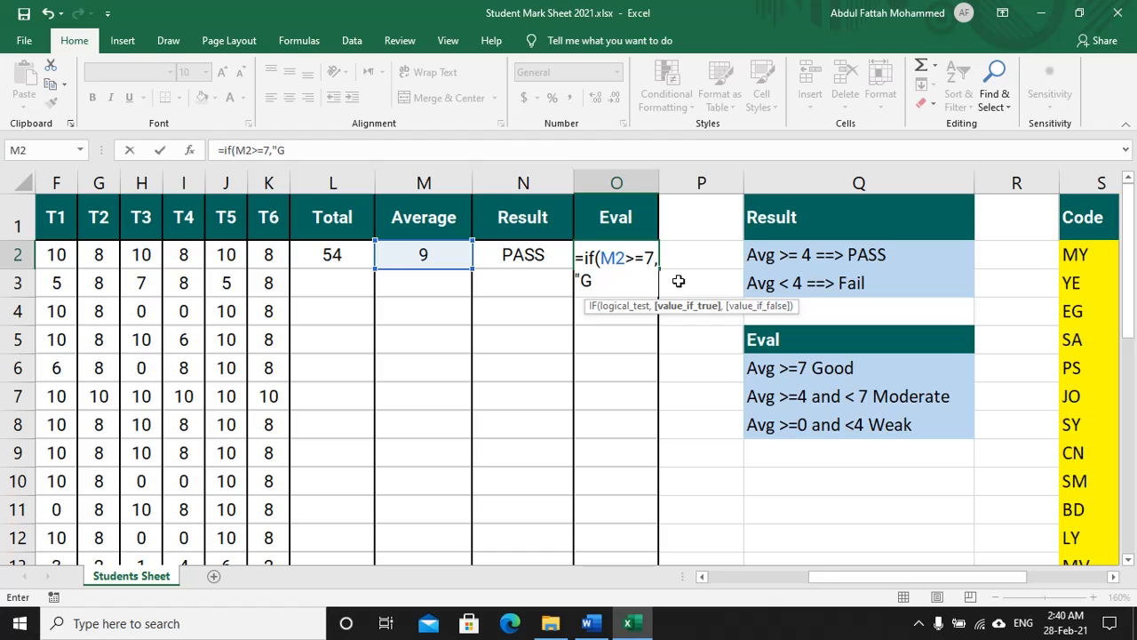
{"action": "type", "text": "OOD\","}
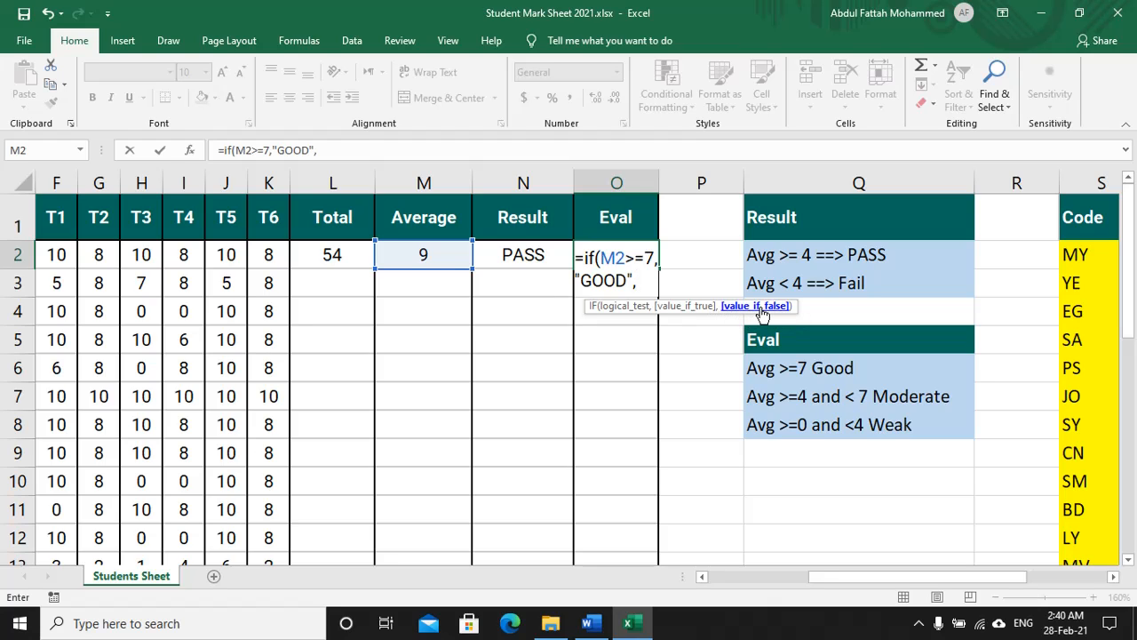
{"action": "type", "text": "if"}
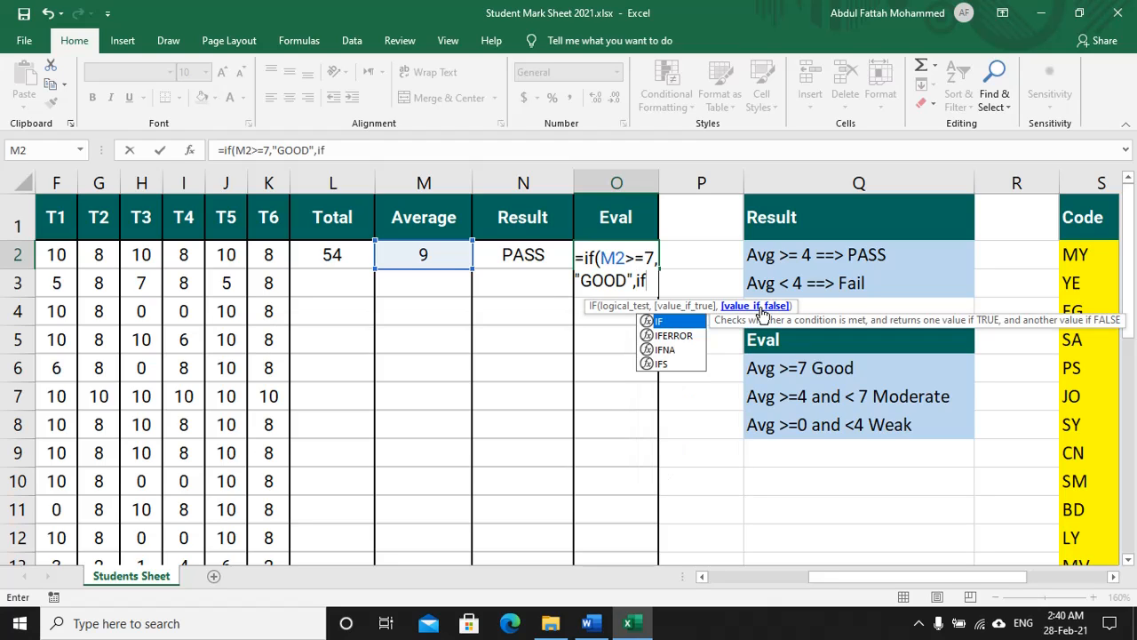
{"action": "type", "text": "("}
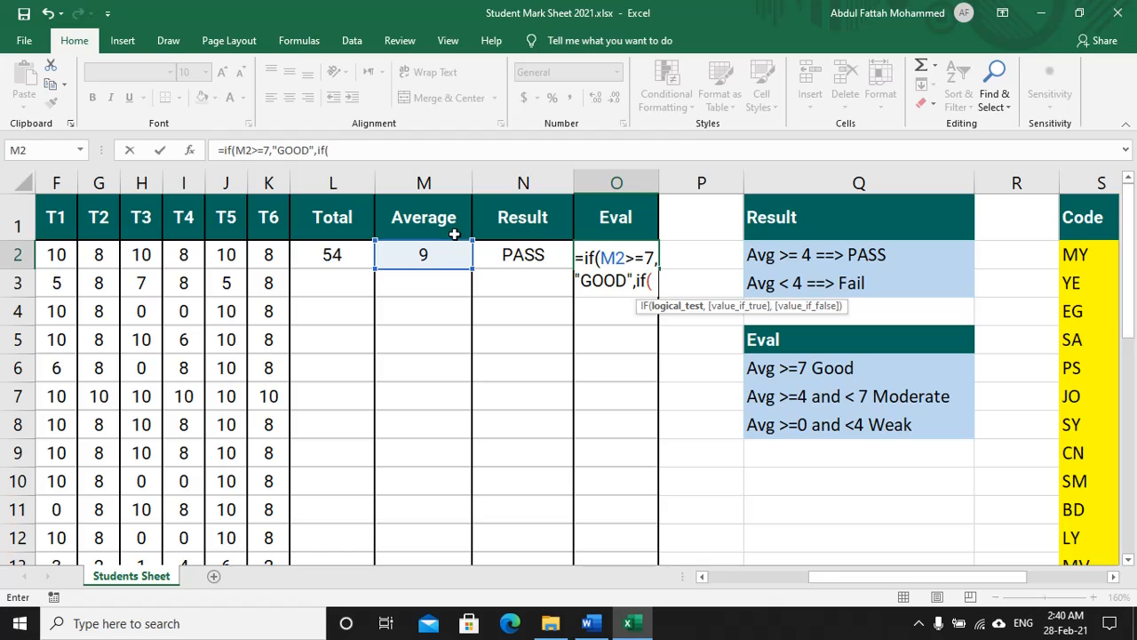
{"action": "left_click", "coordinate": [439, 255]}
{"action": "type", "text": ">"}
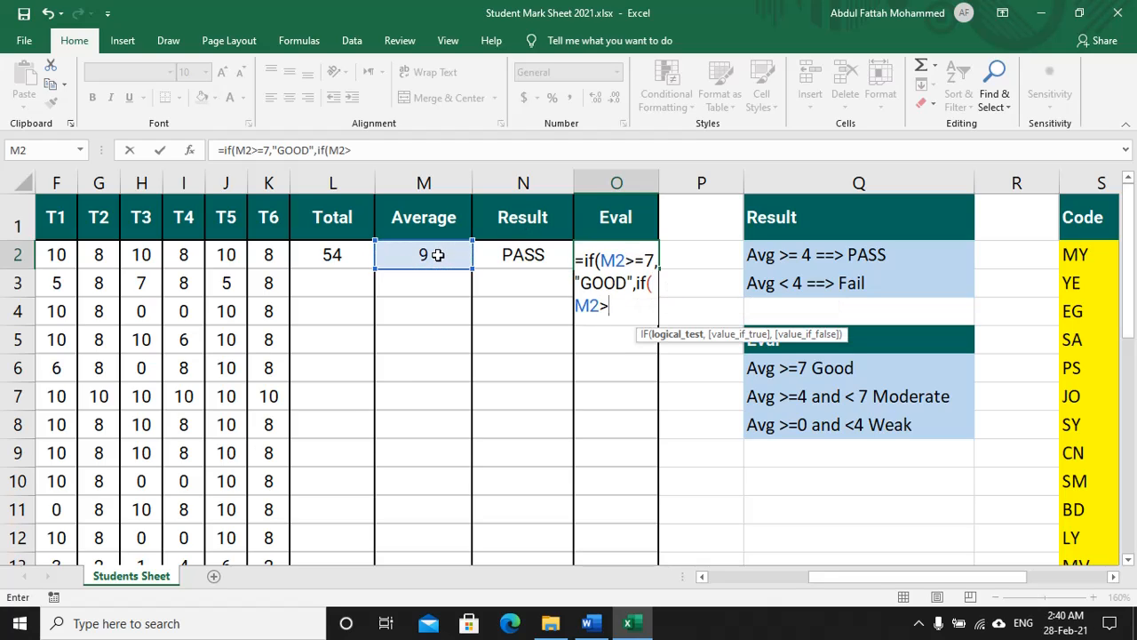
{"action": "type", "text": "=4,"}
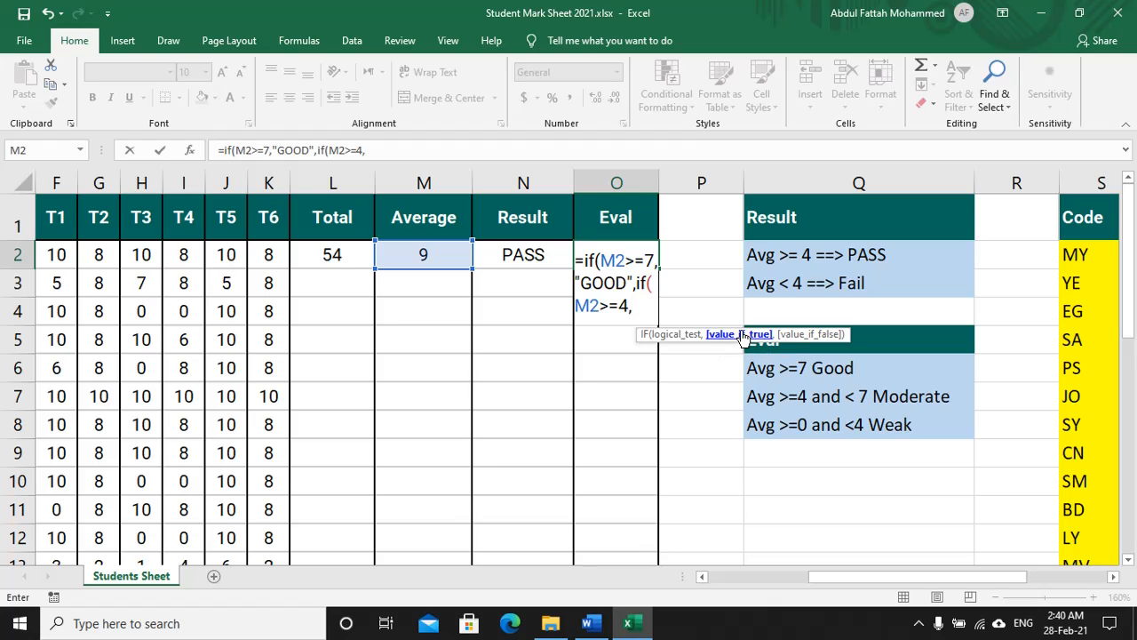
{"action": "type", "text": "\"MOD"}
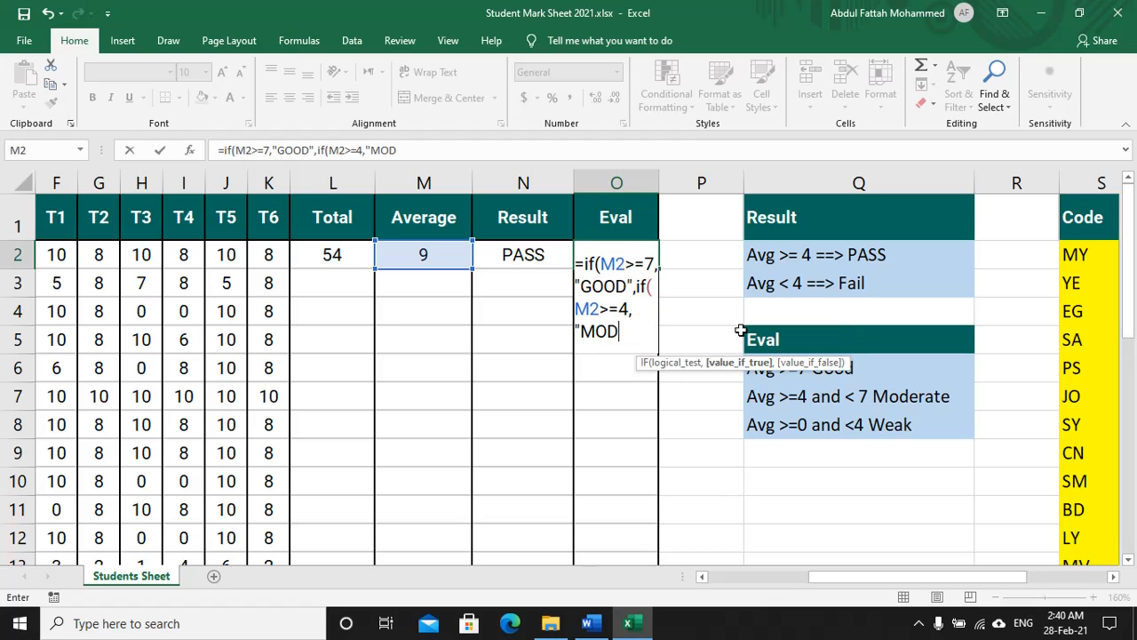
{"action": "type", "text": "ERATE"}
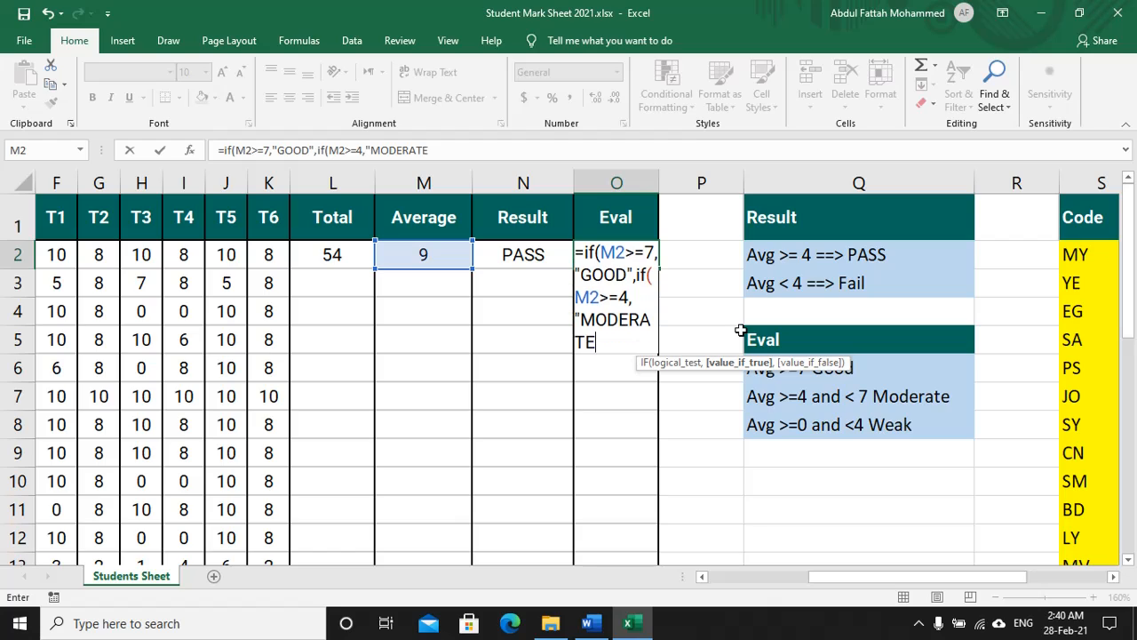
{"action": "type", "text": "\","}
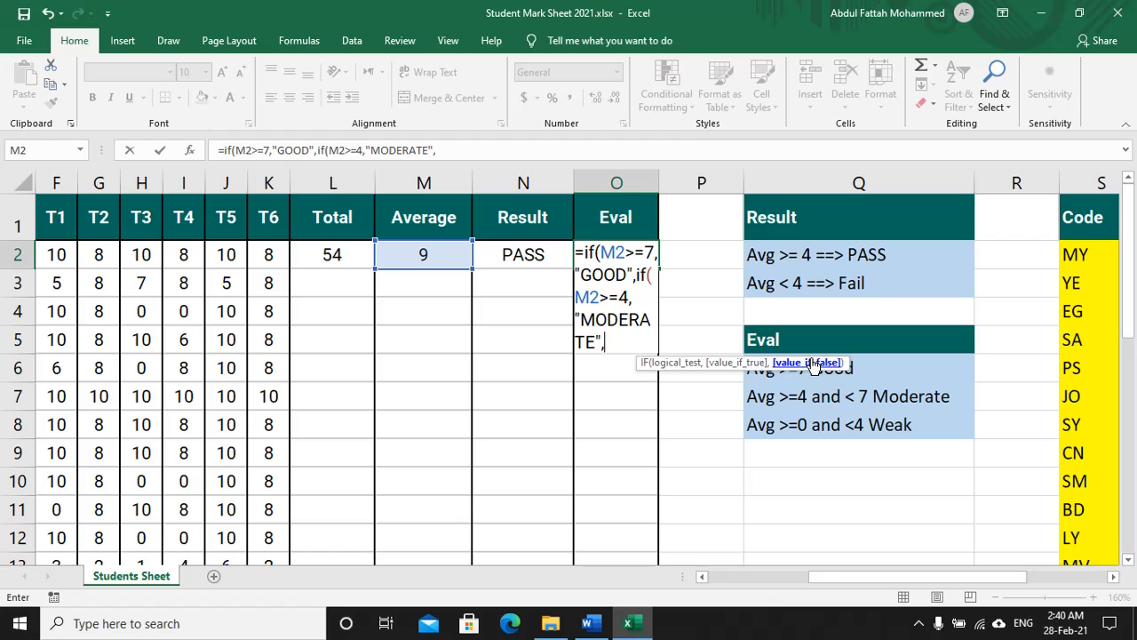
{"action": "type", "text": "\"WEAK"}
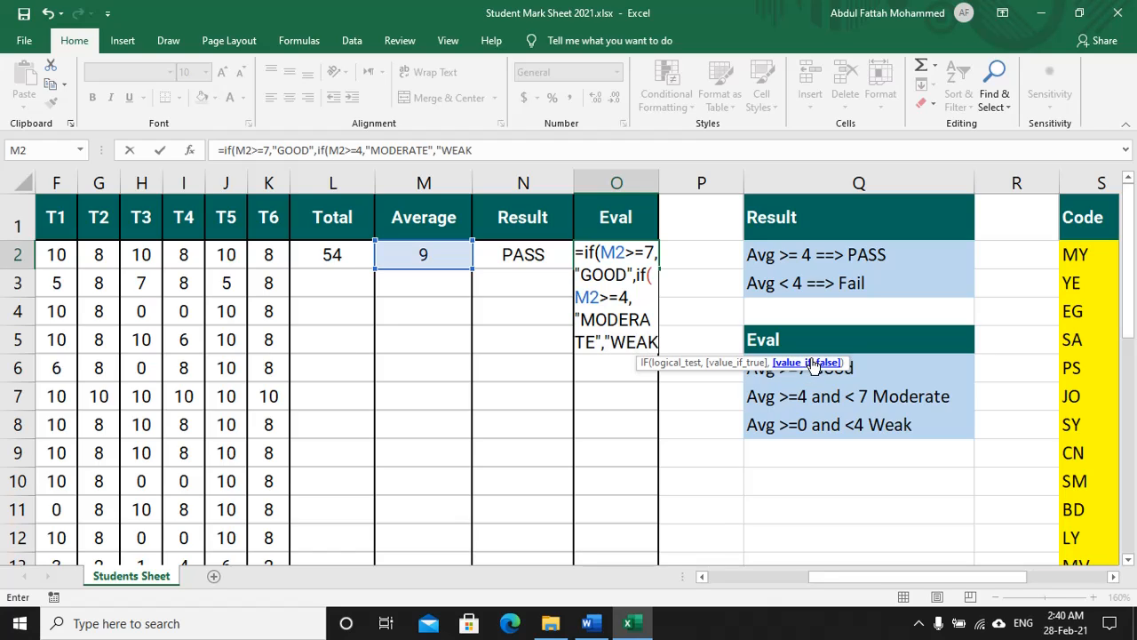
{"action": "type", "text": "\""}
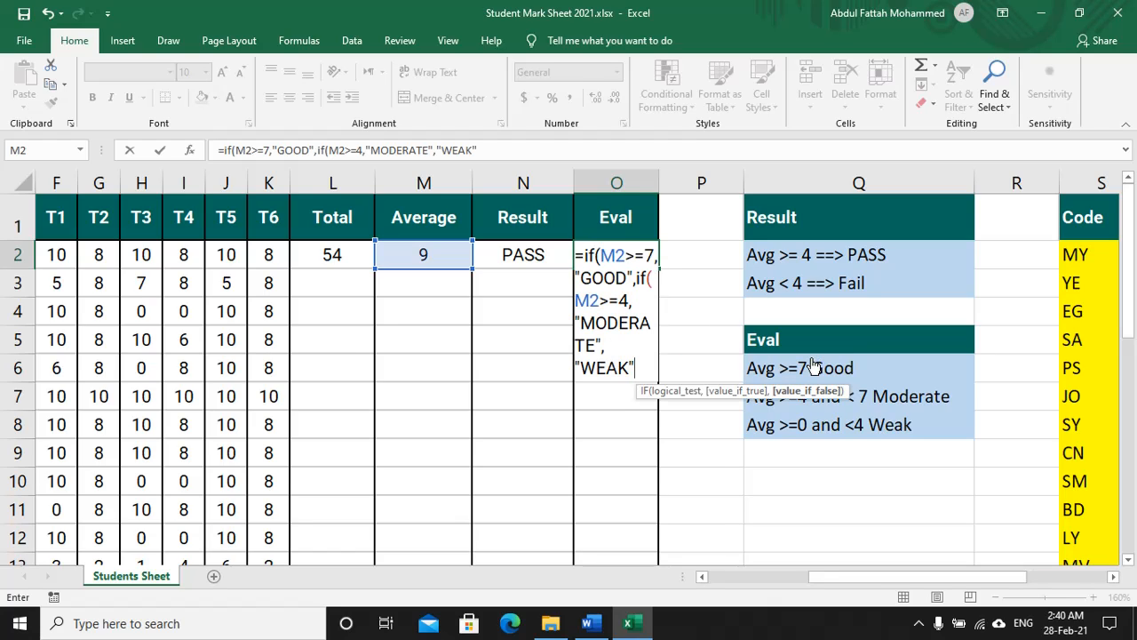
{"action": "type", "text": "))"}
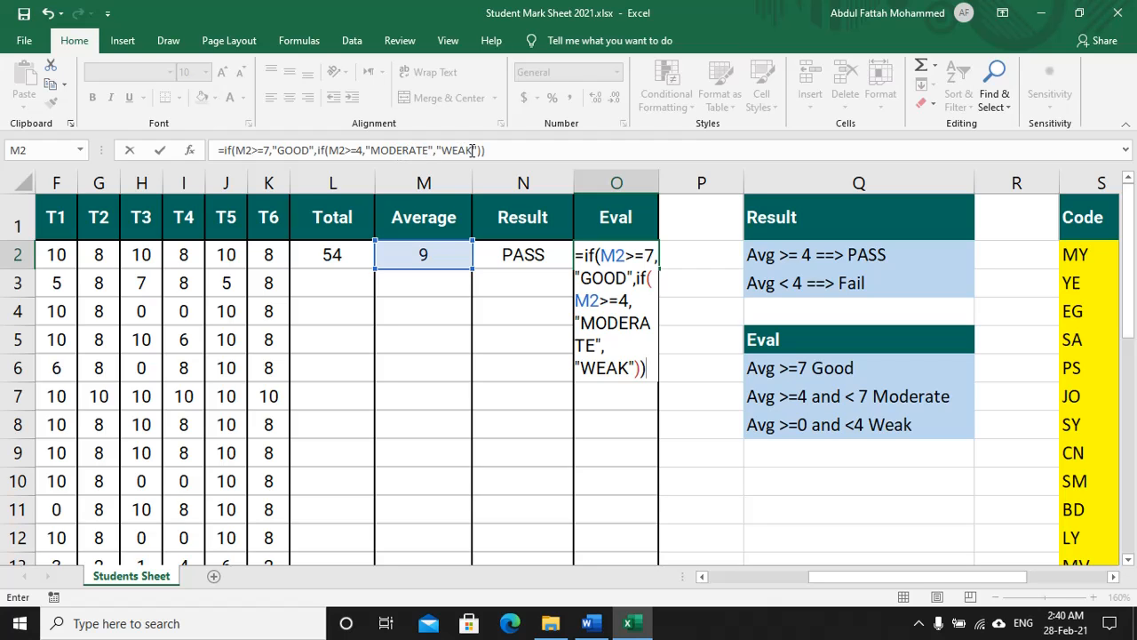
{"action": "key", "text": "alt+Tab"}
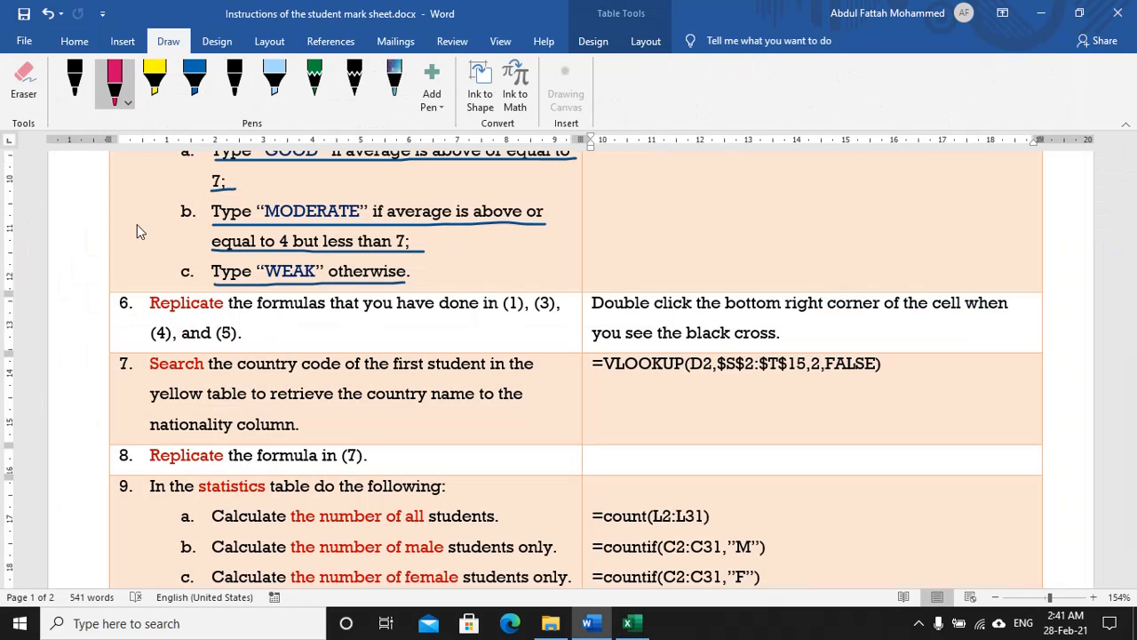
Step: Switch to green ink and underline item 6's 'Replicate the formulas' text and black-cross double-click tip
{"action": "double_click", "coordinate": [119, 74]}
{"action": "left_click", "coordinate": [202, 293]}
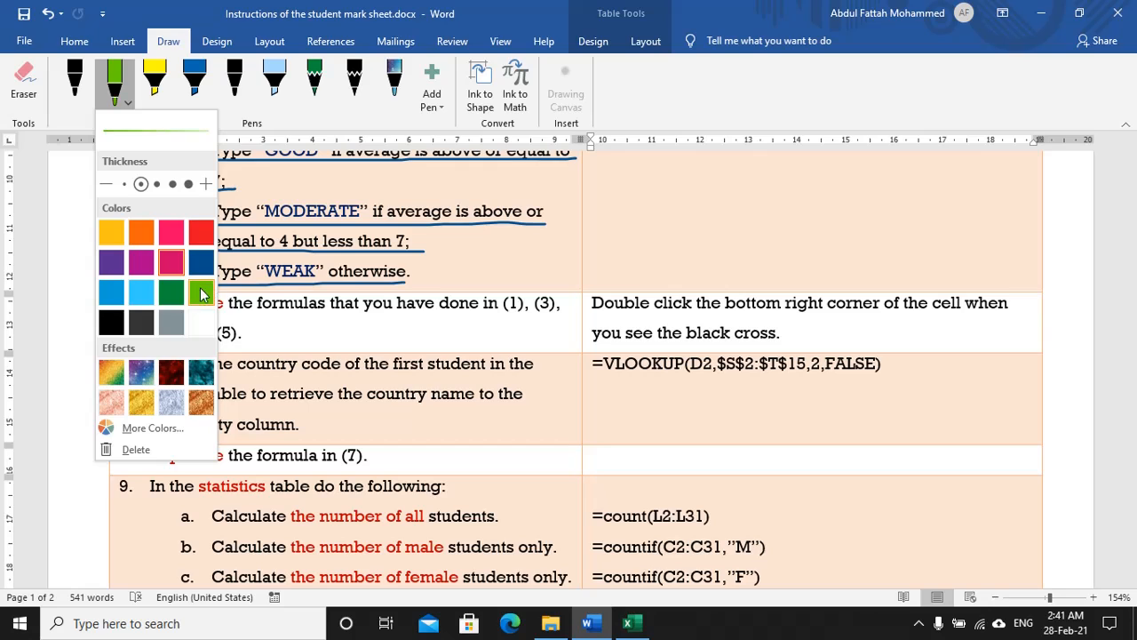
{"action": "left_click_drag", "start_coordinate": [149, 319], "coordinate": [562, 324]}
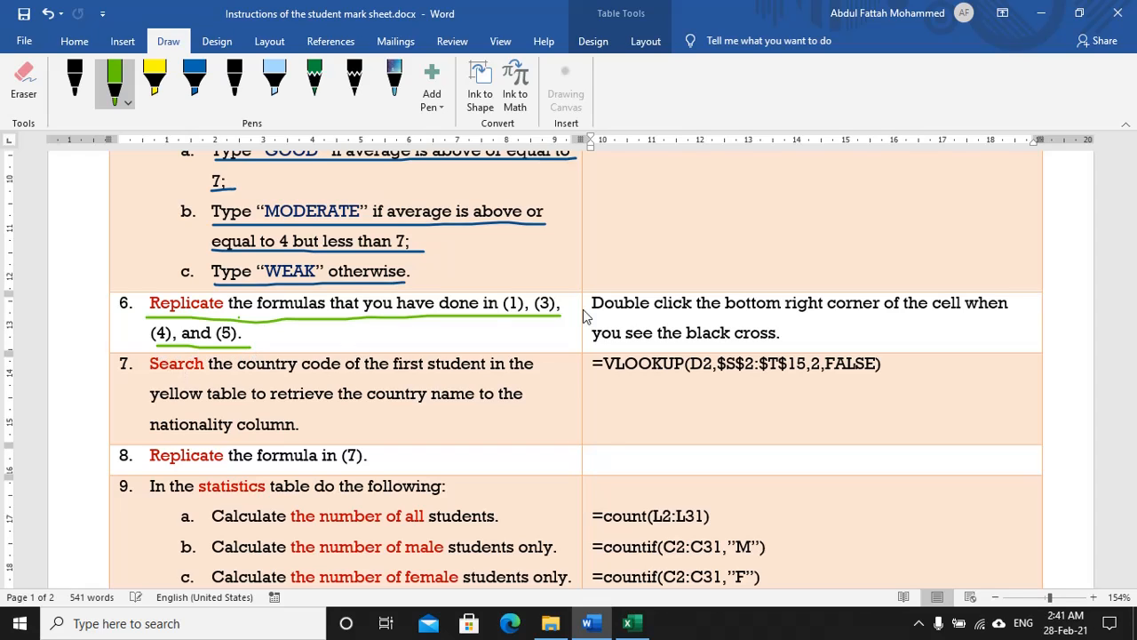
{"action": "left_click_drag", "start_coordinate": [591, 317], "coordinate": [1012, 316]}
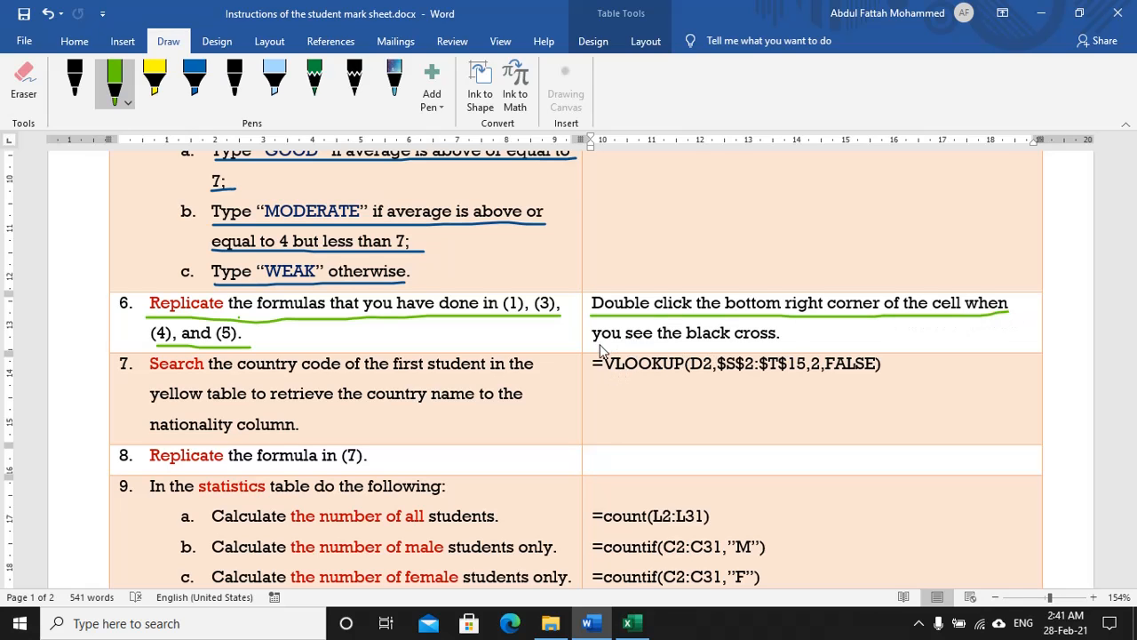
{"action": "left_click_drag", "start_coordinate": [596, 343], "coordinate": [786, 343]}
Step: Fill the L2, M2, N2 and O2 formulas down their columns and autofit column O
{"action": "key", "text": "alt+Tab"}
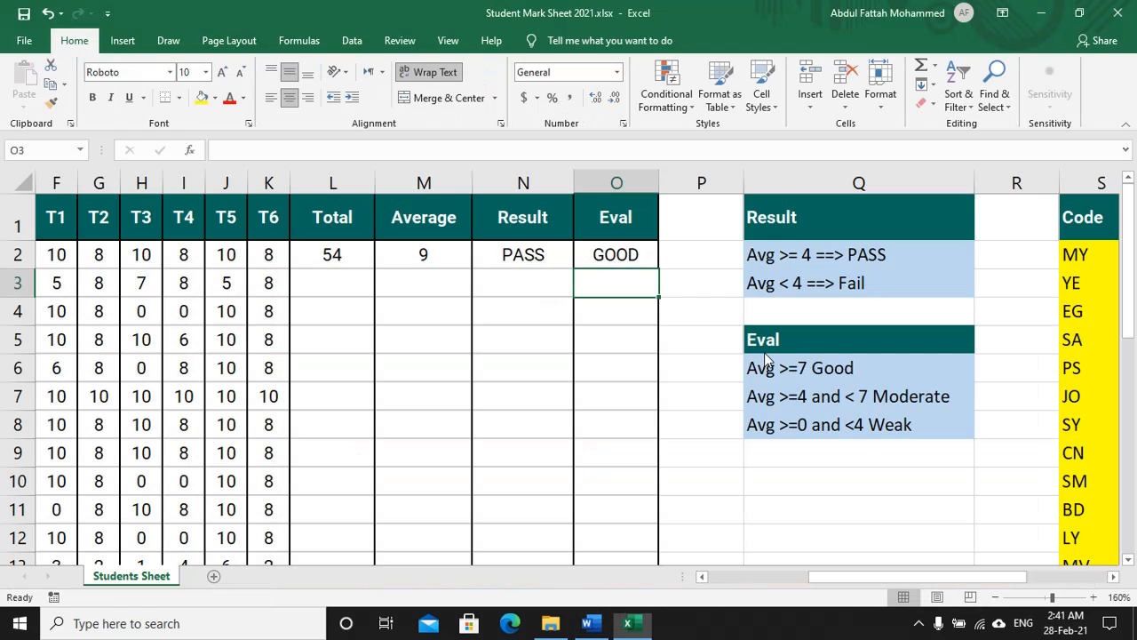
{"action": "left_click", "coordinate": [351, 260]}
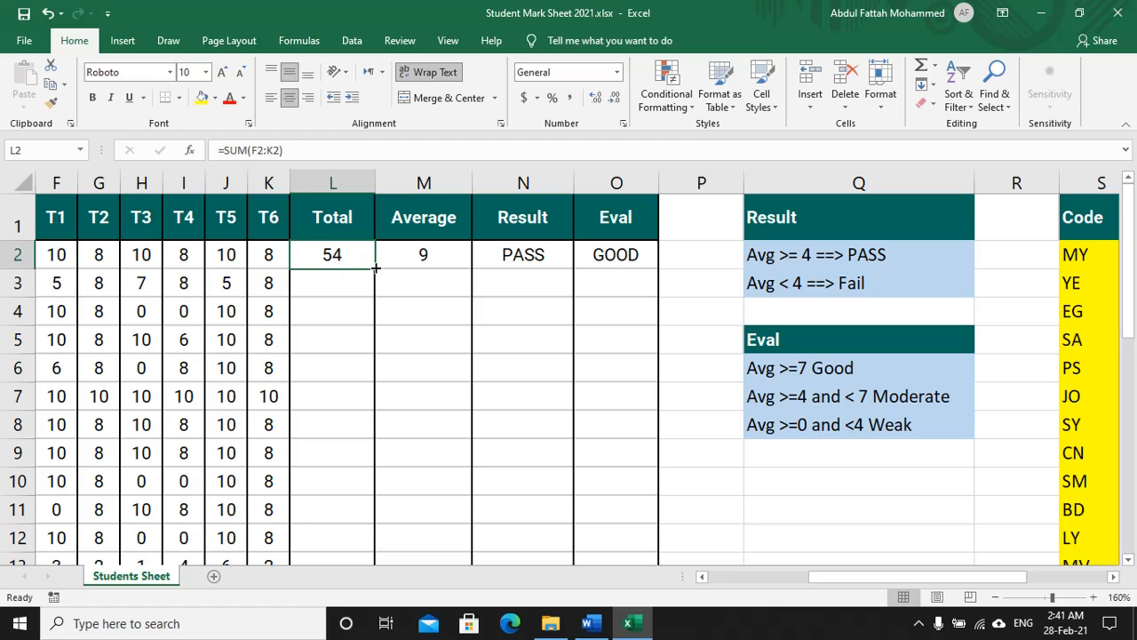
{"action": "double_click", "coordinate": [376, 267]}
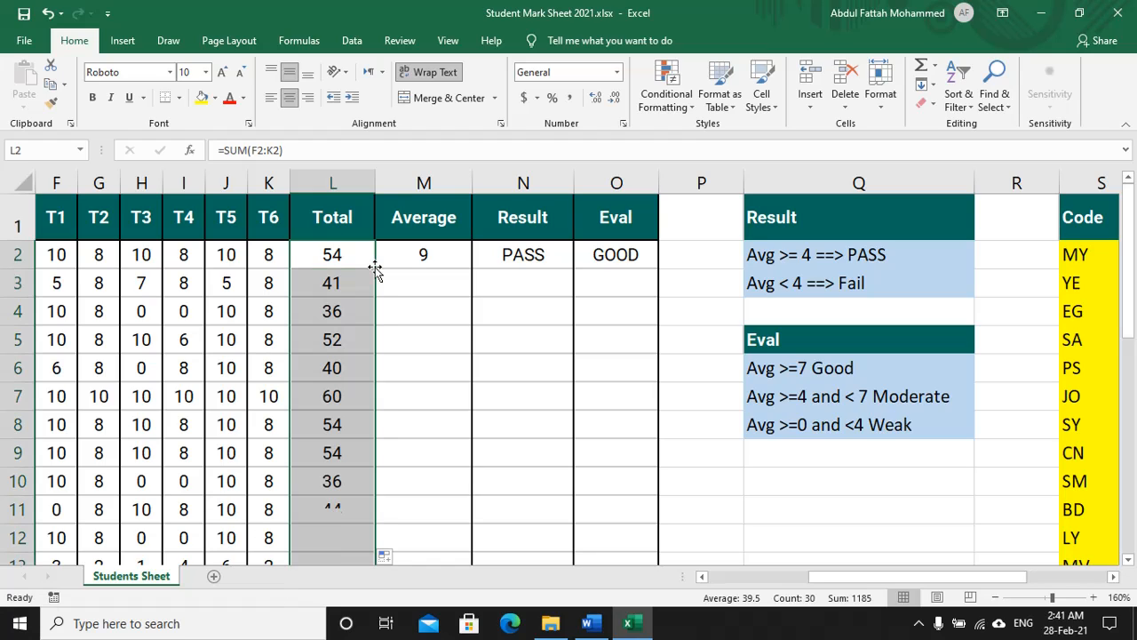
{"action": "left_click", "coordinate": [427, 255]}
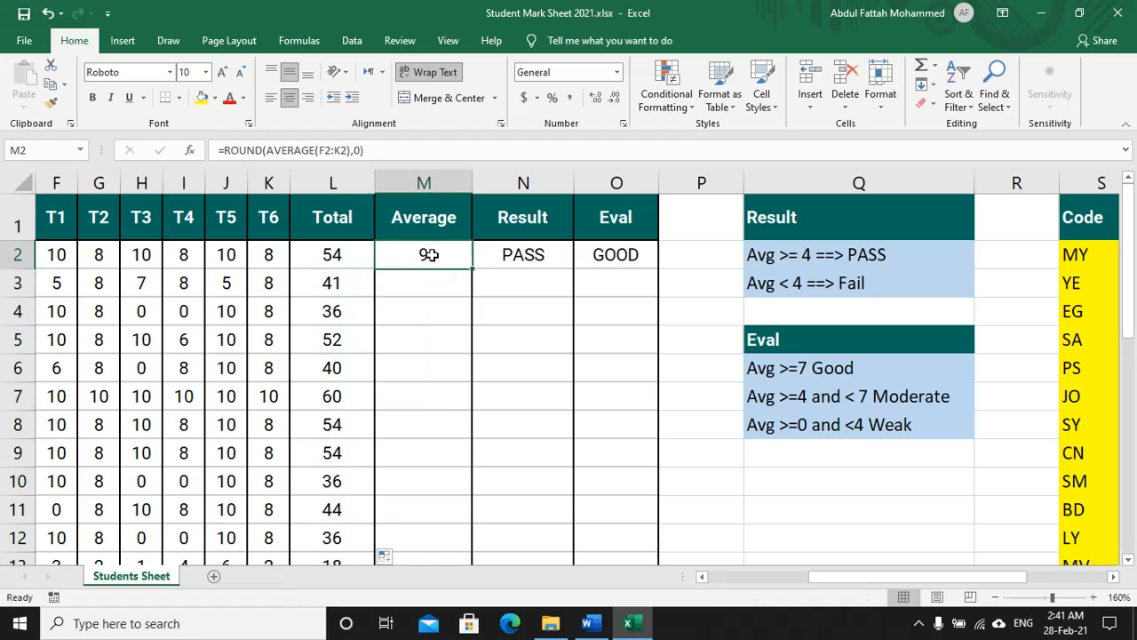
{"action": "double_click", "coordinate": [471, 269]}
{"action": "left_click", "coordinate": [526, 259]}
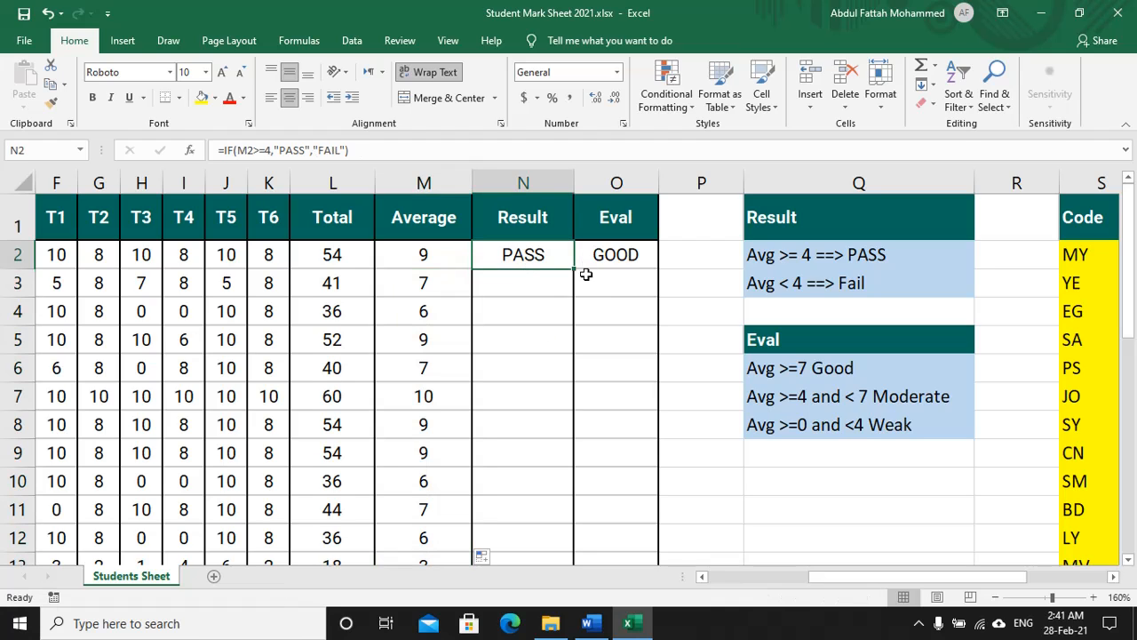
{"action": "double_click", "coordinate": [574, 268]}
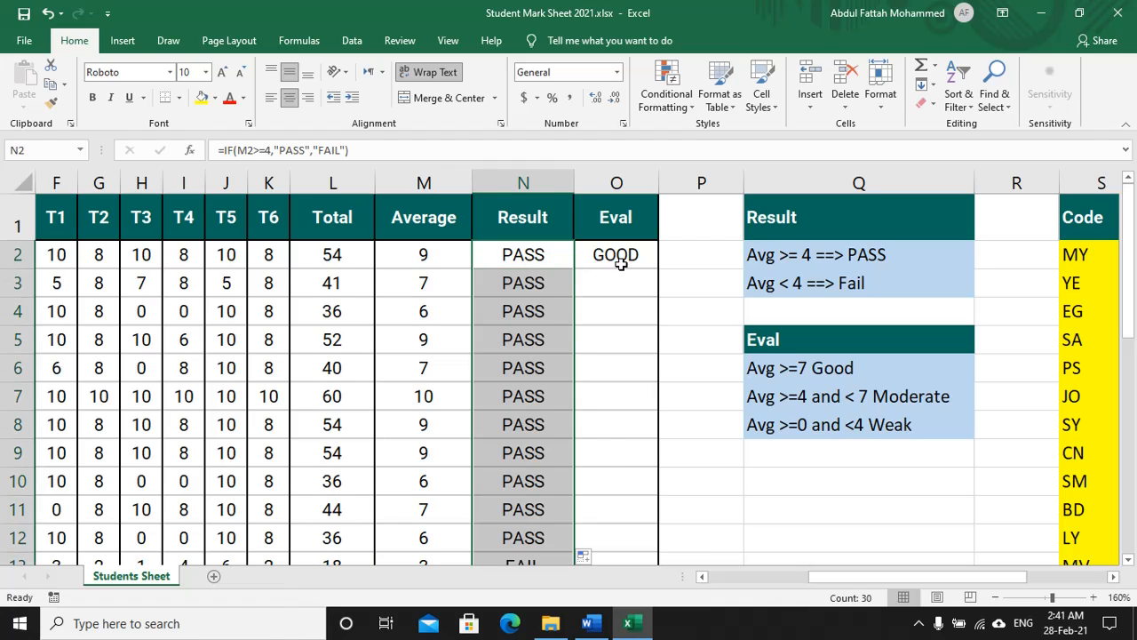
{"action": "left_click", "coordinate": [617, 255]}
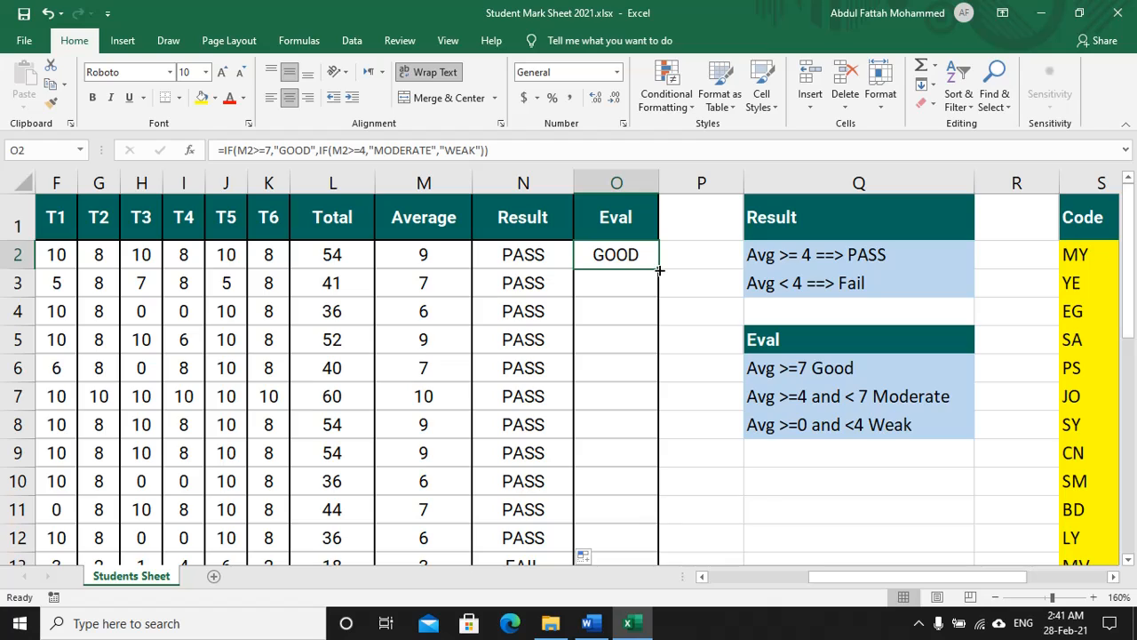
{"action": "double_click", "coordinate": [659, 269]}
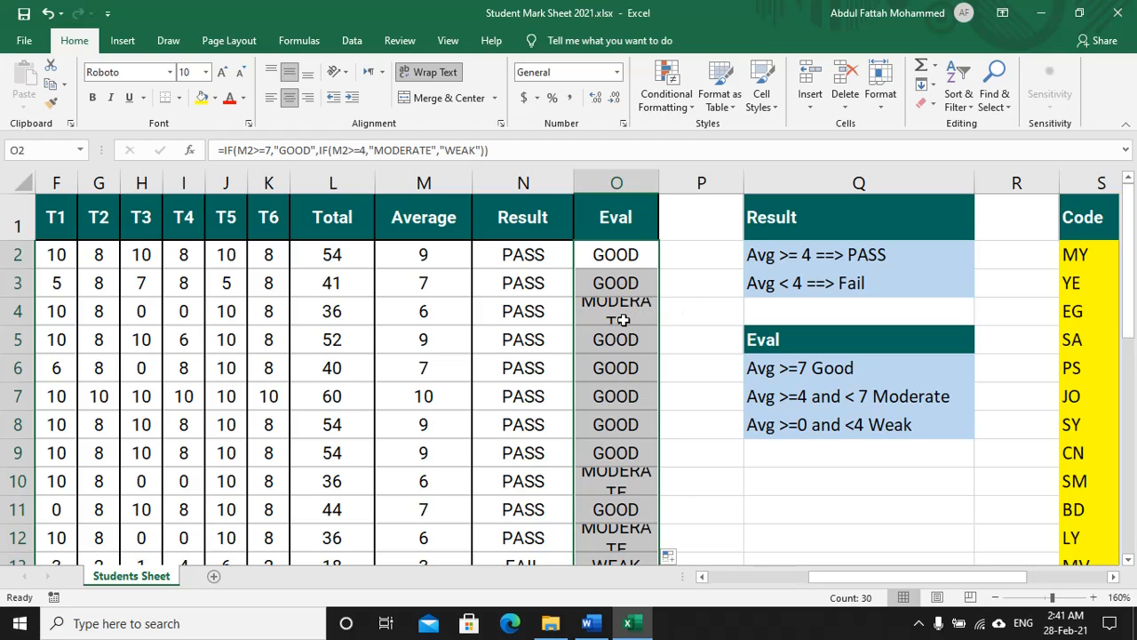
{"action": "double_click", "coordinate": [661, 179]}
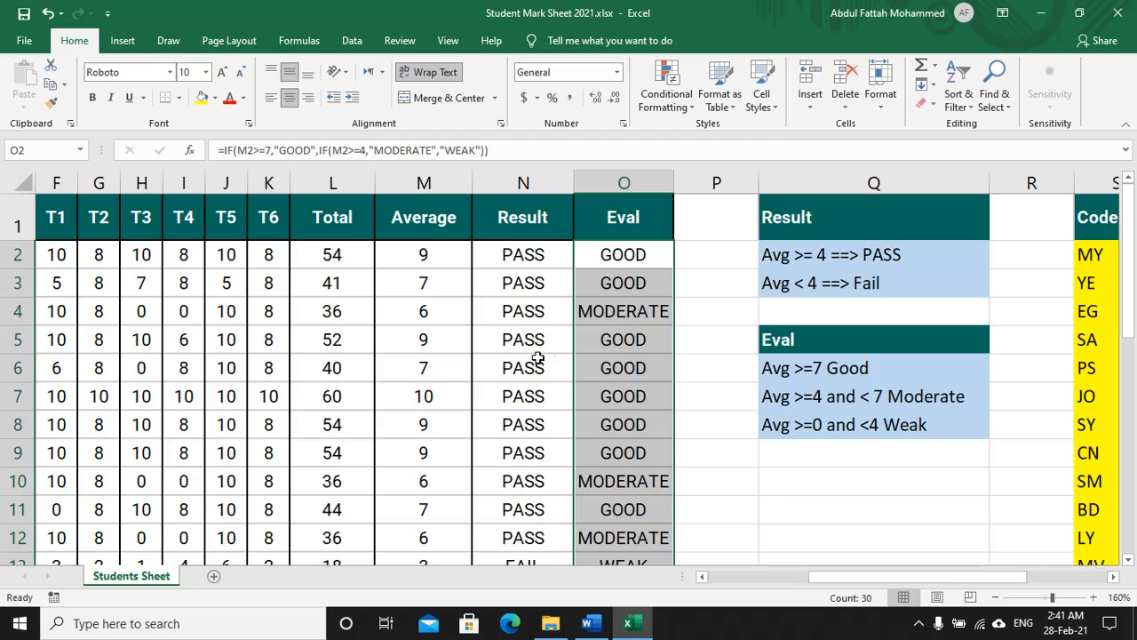
{"action": "key", "text": "alt+Tab"}
Step: Switch to orange ink and underline step 7's text and its VLOOKUP formula
{"action": "left_click", "coordinate": [121, 103]}
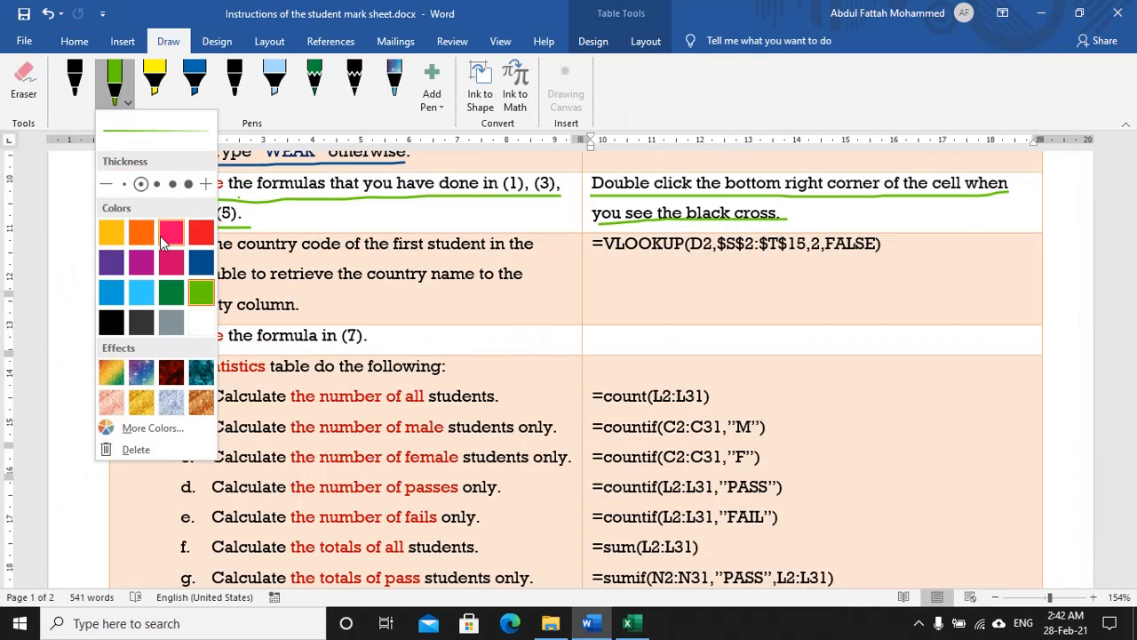
{"action": "left_click", "coordinate": [160, 236]}
{"action": "left_click_drag", "start_coordinate": [142, 256], "coordinate": [525, 260]}
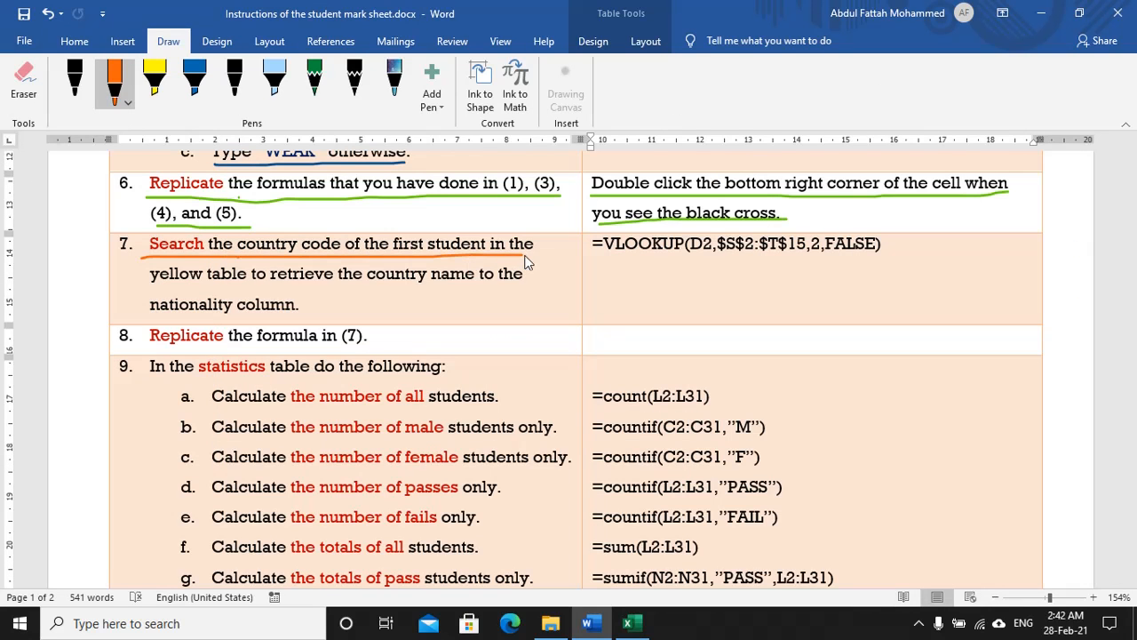
{"action": "left_click_drag", "start_coordinate": [149, 284], "coordinate": [536, 286]}
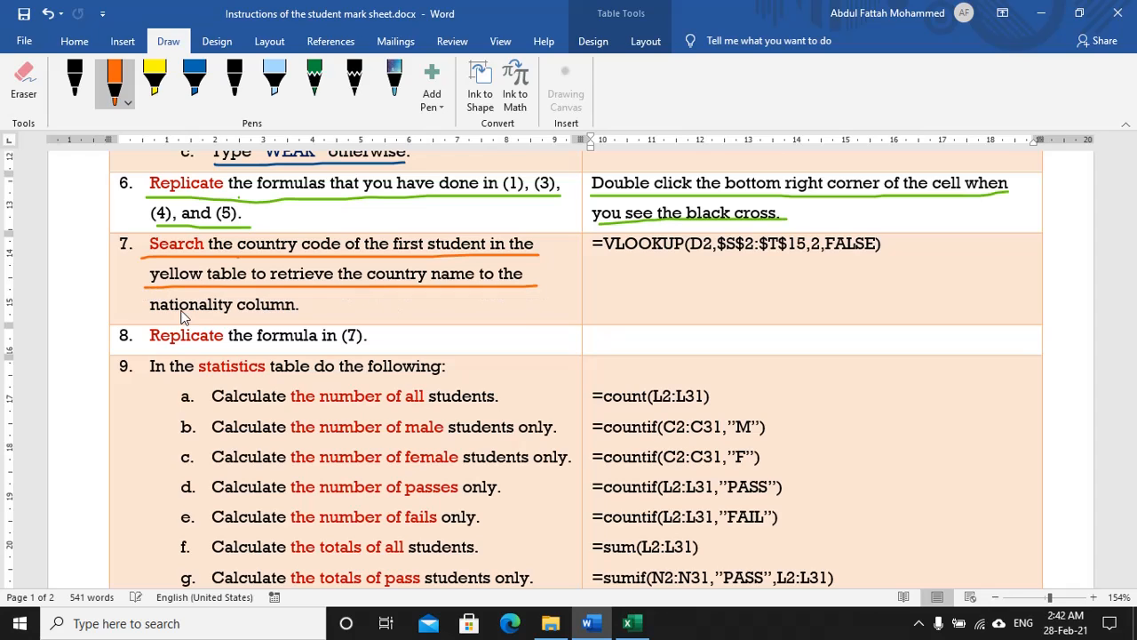
{"action": "left_click_drag", "start_coordinate": [154, 322], "coordinate": [299, 316]}
{"action": "left_click_drag", "start_coordinate": [595, 259], "coordinate": [880, 259]}
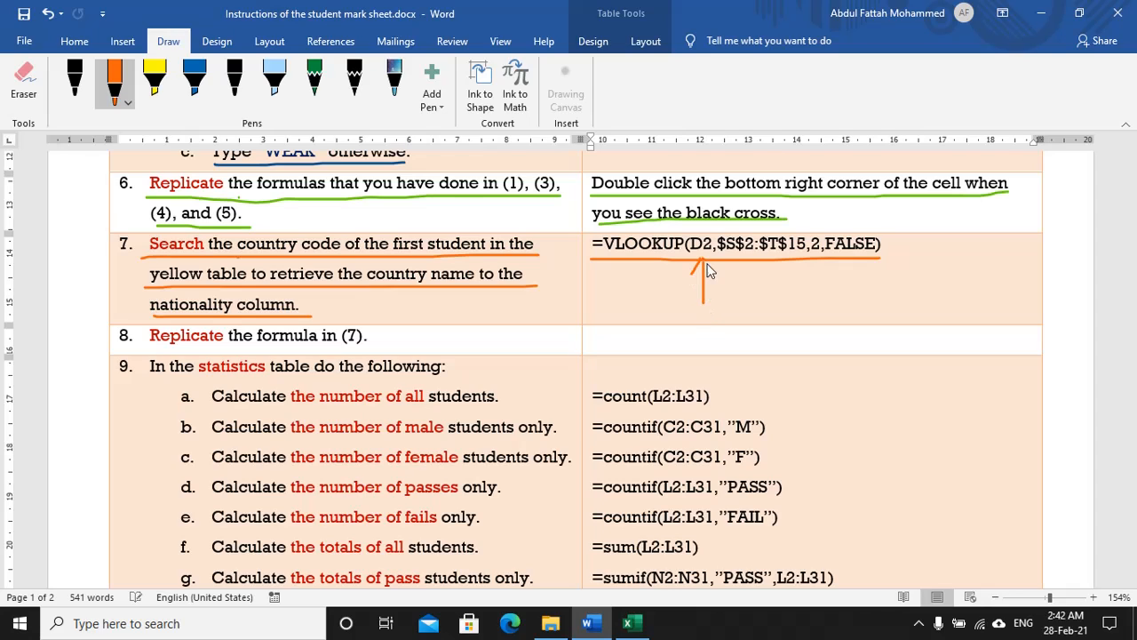
Step: Draw four orange arrows pointing up at the VLOOKUP formula's arguments
{"action": "left_click_drag", "start_coordinate": [703, 260], "coordinate": [762, 302]}
{"action": "left_click_drag", "start_coordinate": [758, 257], "coordinate": [763, 272]}
{"action": "mouse_move", "coordinate": [818, 256]}
{"action": "left_mouse_down"}
{"action": "mouse_move", "coordinate": [812, 272]}
{"action": "mouse_move", "coordinate": [825, 270]}
{"action": "left_mouse_up"}
{"action": "mouse_move", "coordinate": [855, 259]}
{"action": "left_mouse_down"}
{"action": "mouse_move", "coordinate": [849, 275]}
{"action": "mouse_move", "coordinate": [862, 267]}
{"action": "left_mouse_up"}
Step: Start a VLOOKUP in E2 using D2's country code as the lookup value
{"action": "key", "text": "alt+Tab"}
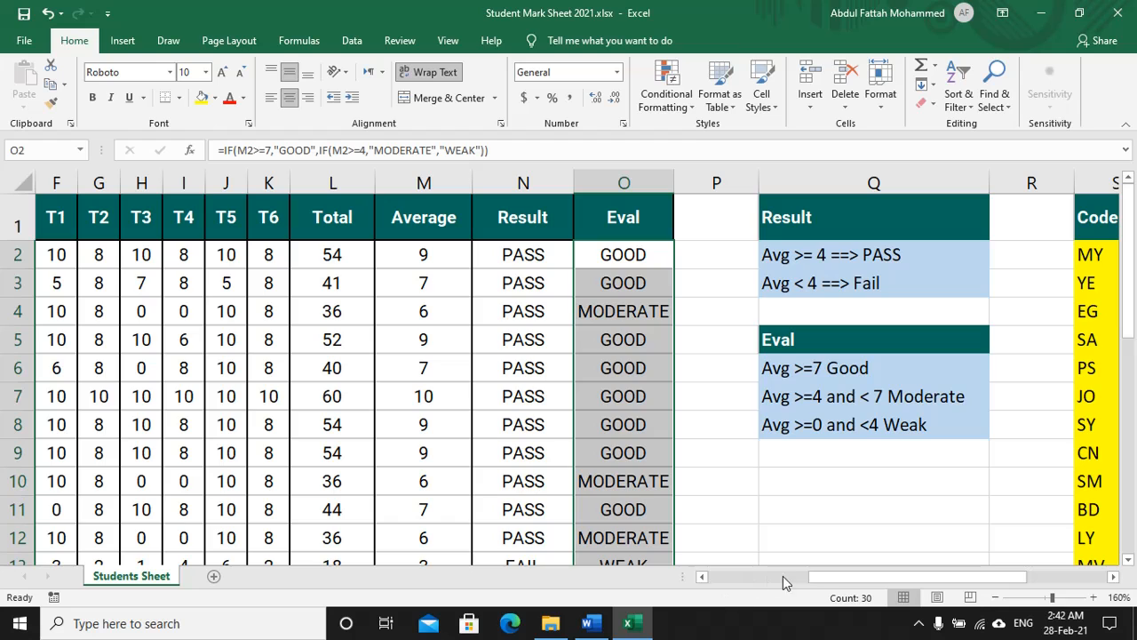
{"action": "left_click_drag", "start_coordinate": [833, 573], "coordinate": [727, 580]}
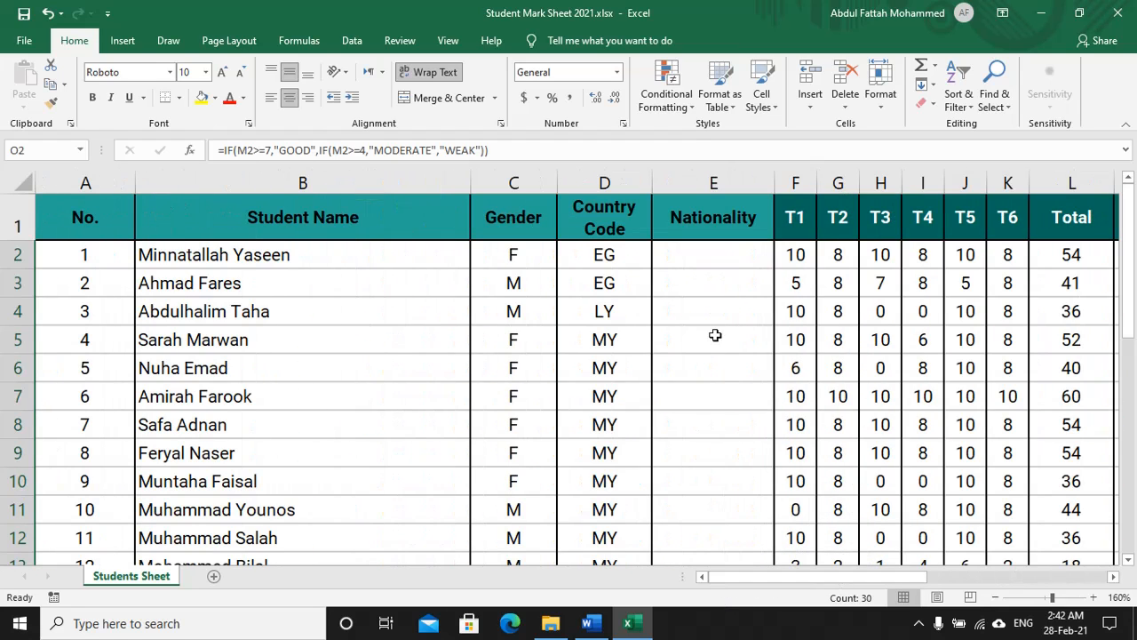
{"action": "left_click", "coordinate": [691, 257]}
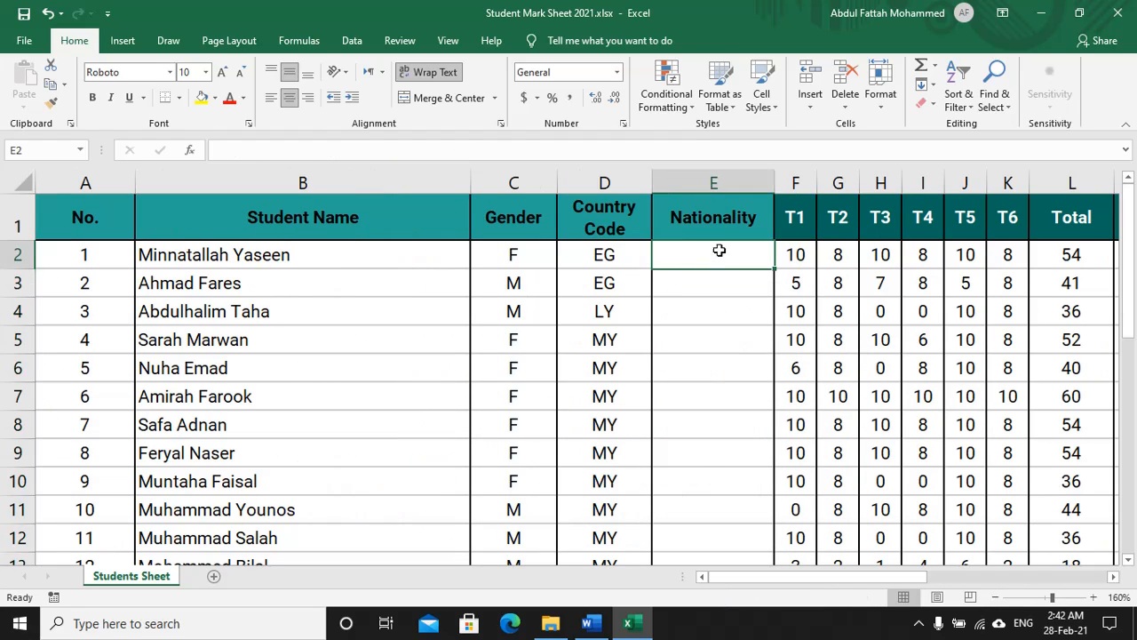
{"action": "type", "text": "="}
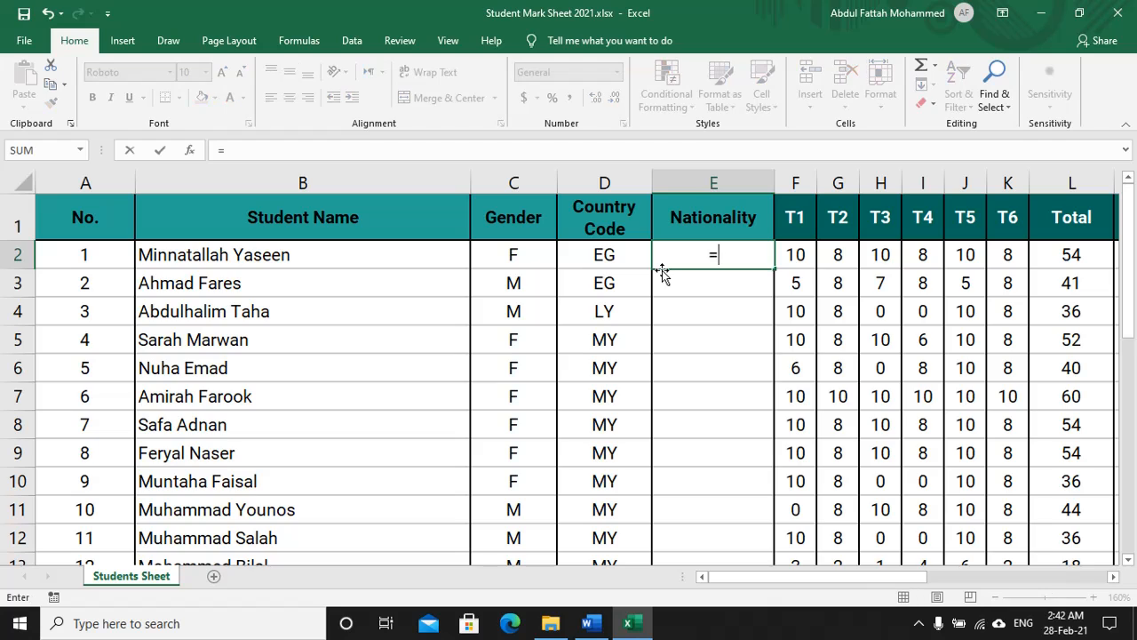
{"action": "type", "text": "vl"}
{"action": "key", "text": "Tab"}
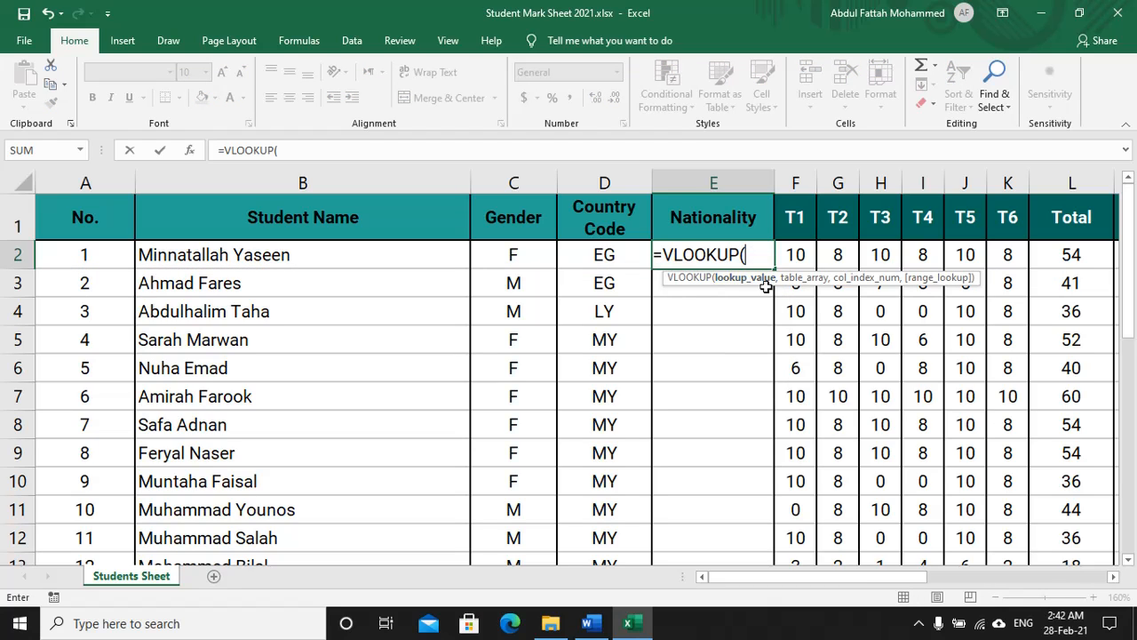
{"action": "left_click", "coordinate": [605, 256]}
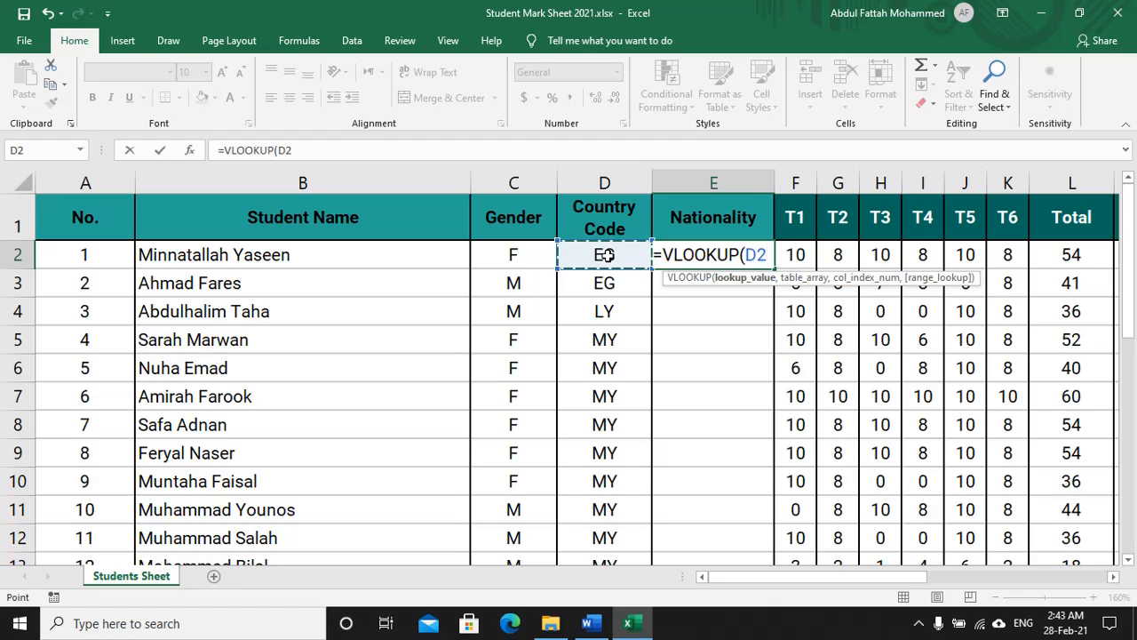
{"action": "type", "text": ","}
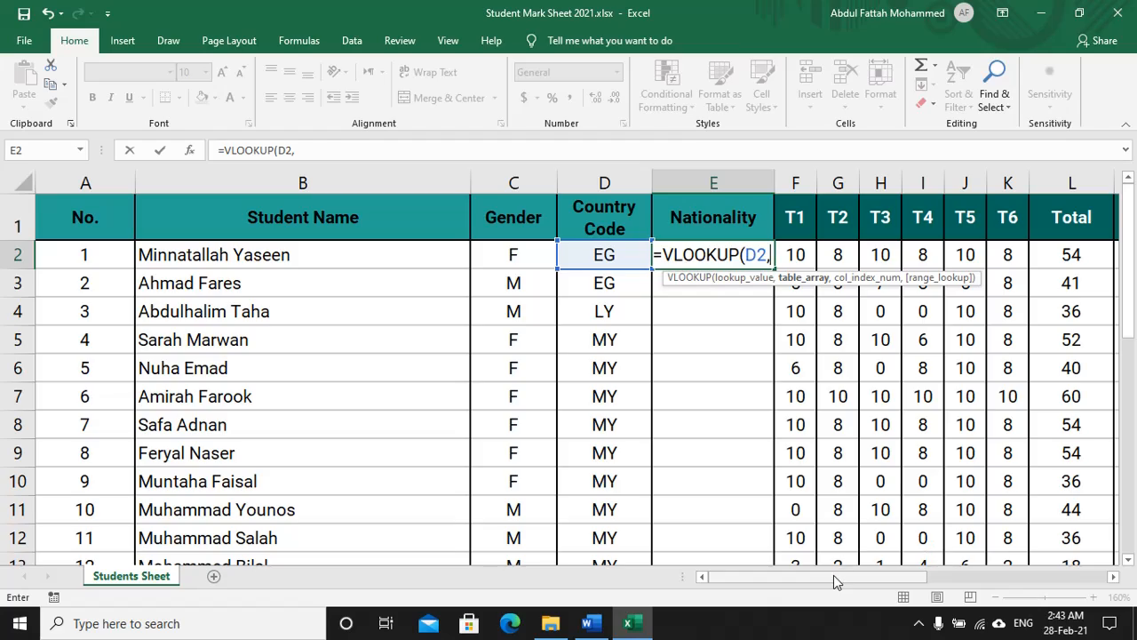
Step: Complete the lookup with table S2:T15, column 2 and FALSE, so E2 shows Egypt
{"action": "left_click_drag", "start_coordinate": [833, 575], "coordinate": [1026, 582]}
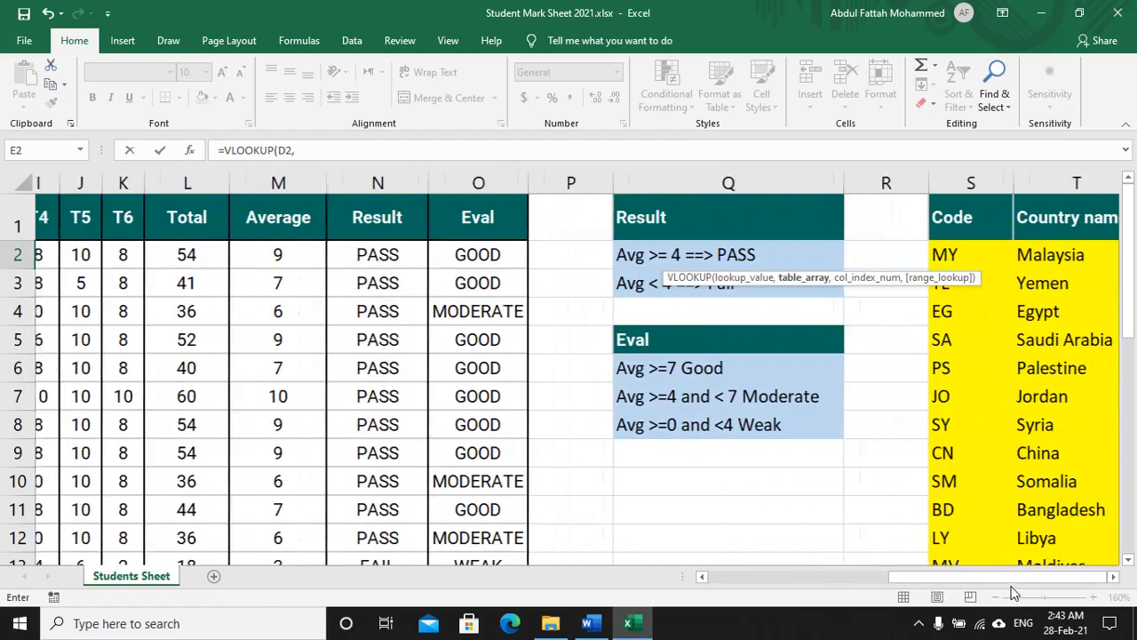
{"action": "left_click_drag", "start_coordinate": [954, 253], "coordinate": [1083, 435]}
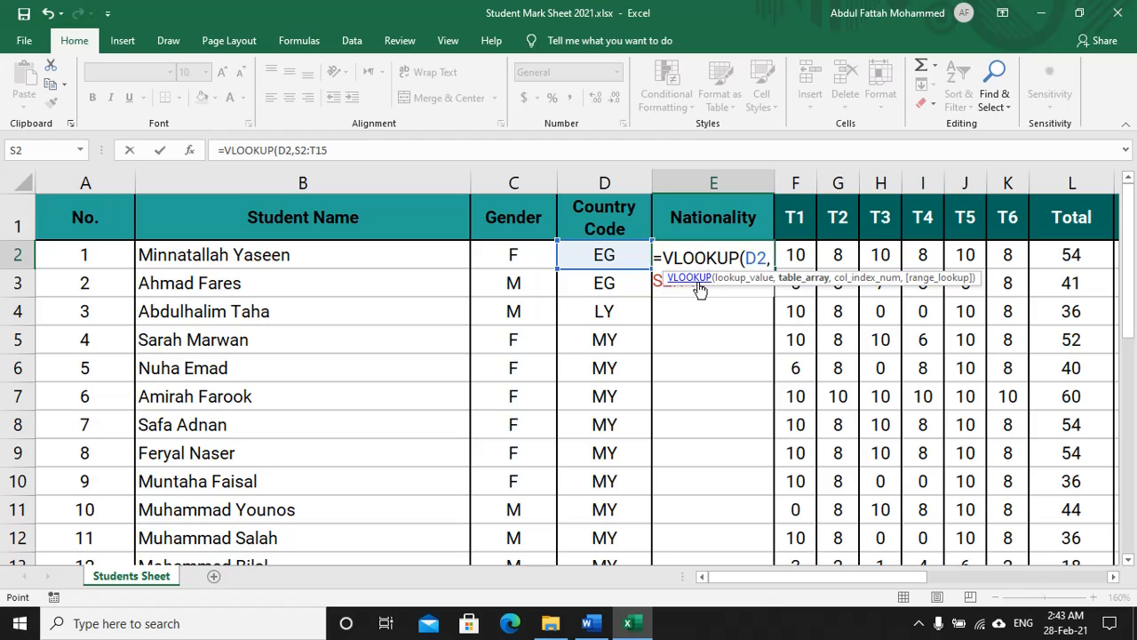
{"action": "type", "text": ","}
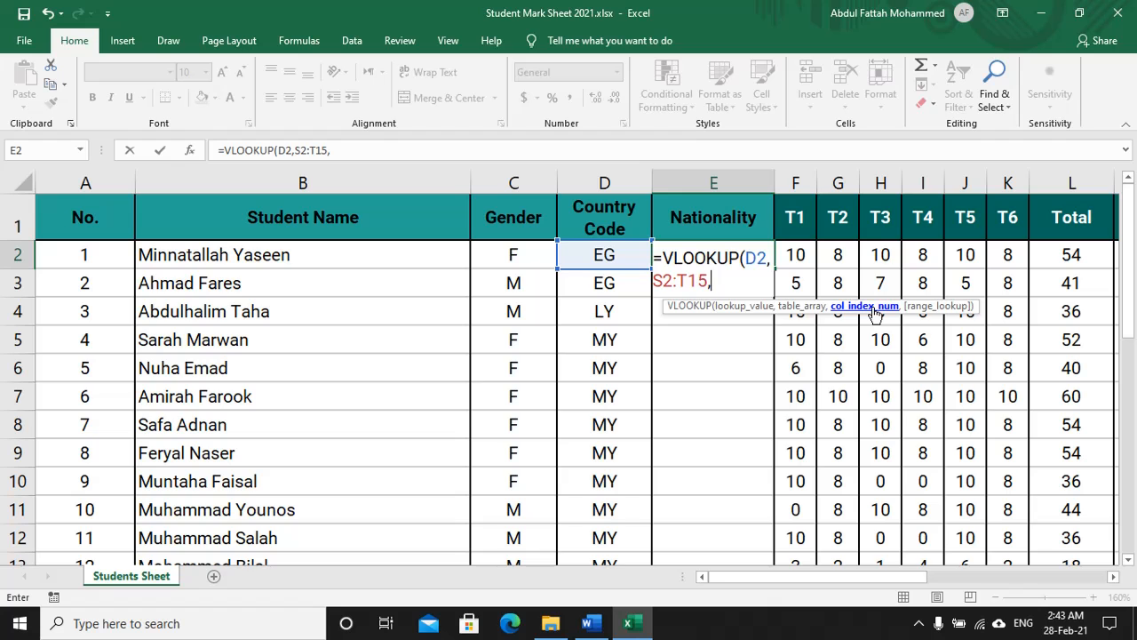
{"action": "left_click_drag", "start_coordinate": [889, 583], "coordinate": [1042, 582]}
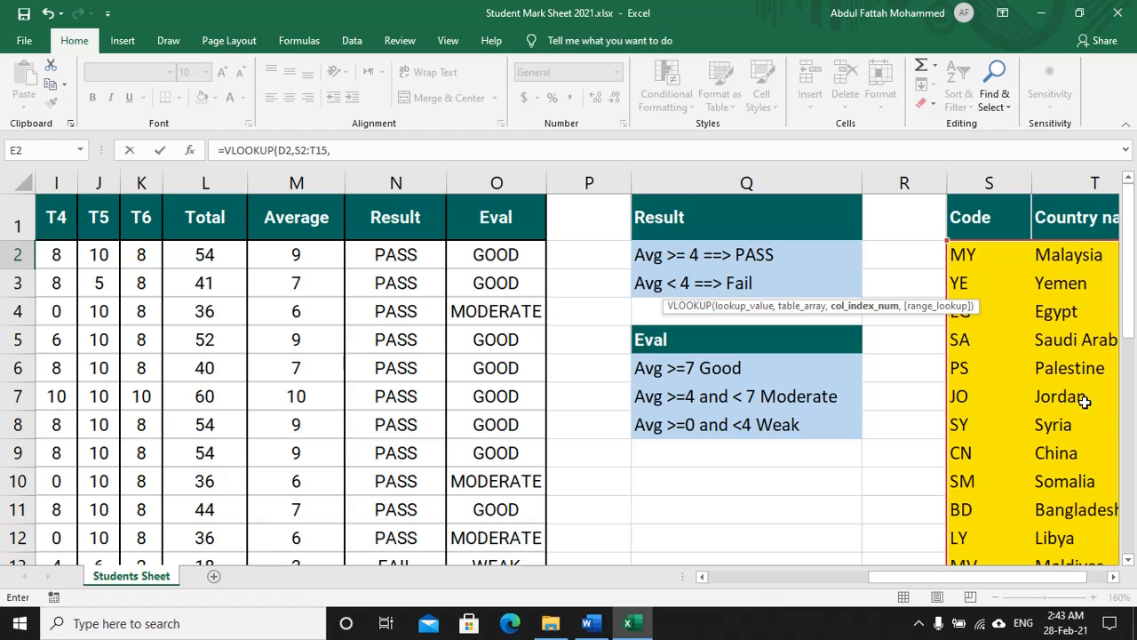
{"action": "left_click_drag", "start_coordinate": [948, 577], "coordinate": [784, 579]}
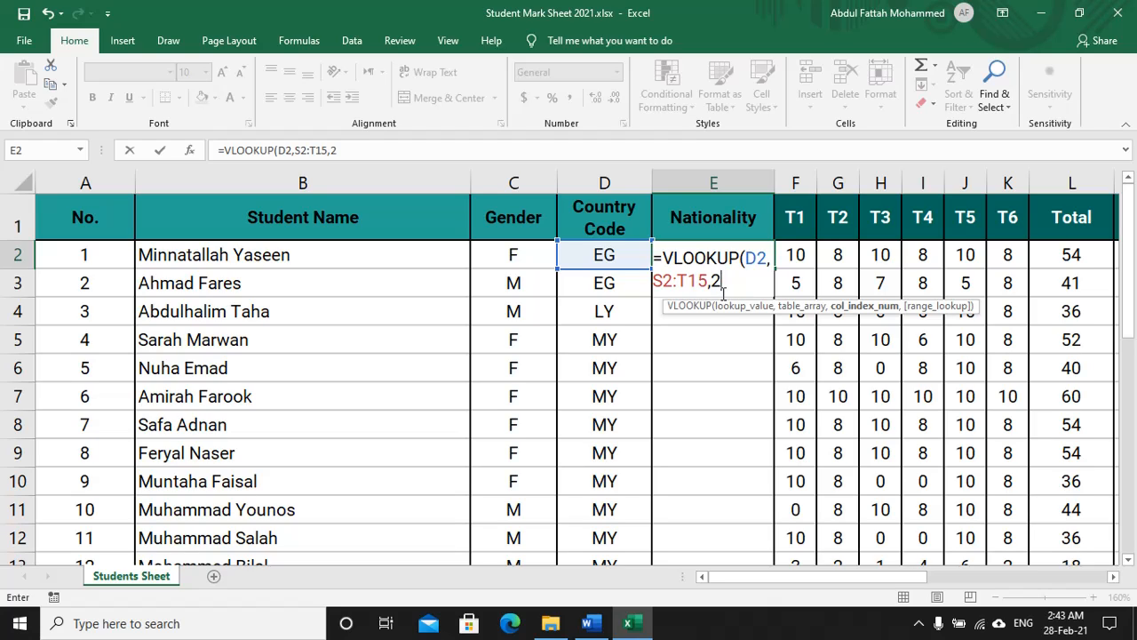
{"action": "type", "text": ","}
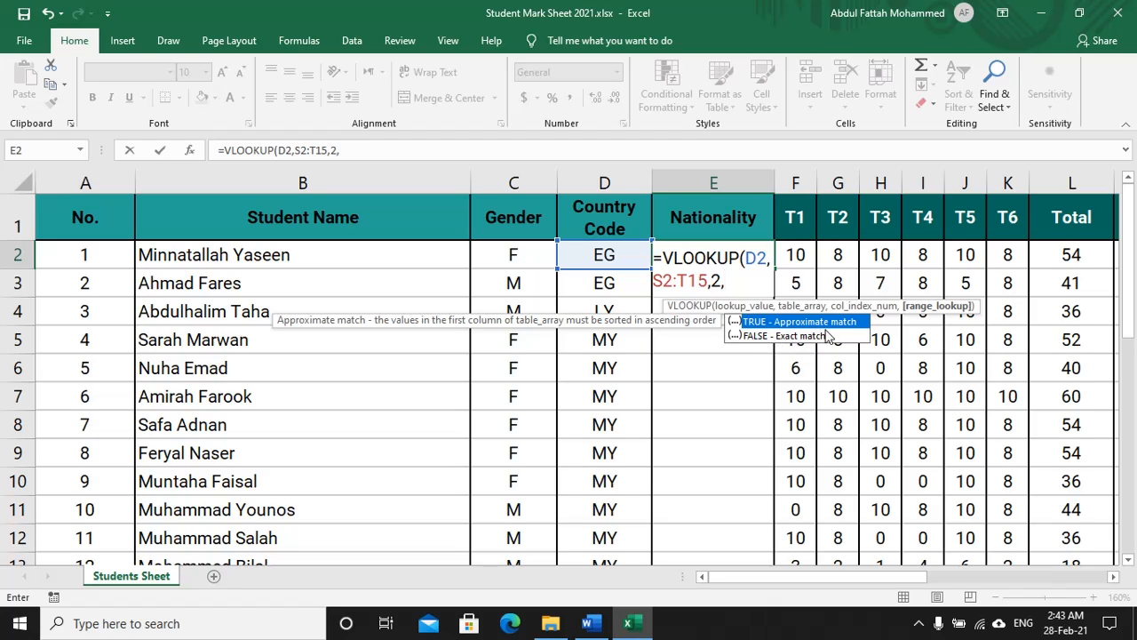
{"action": "double_click", "coordinate": [764, 338]}
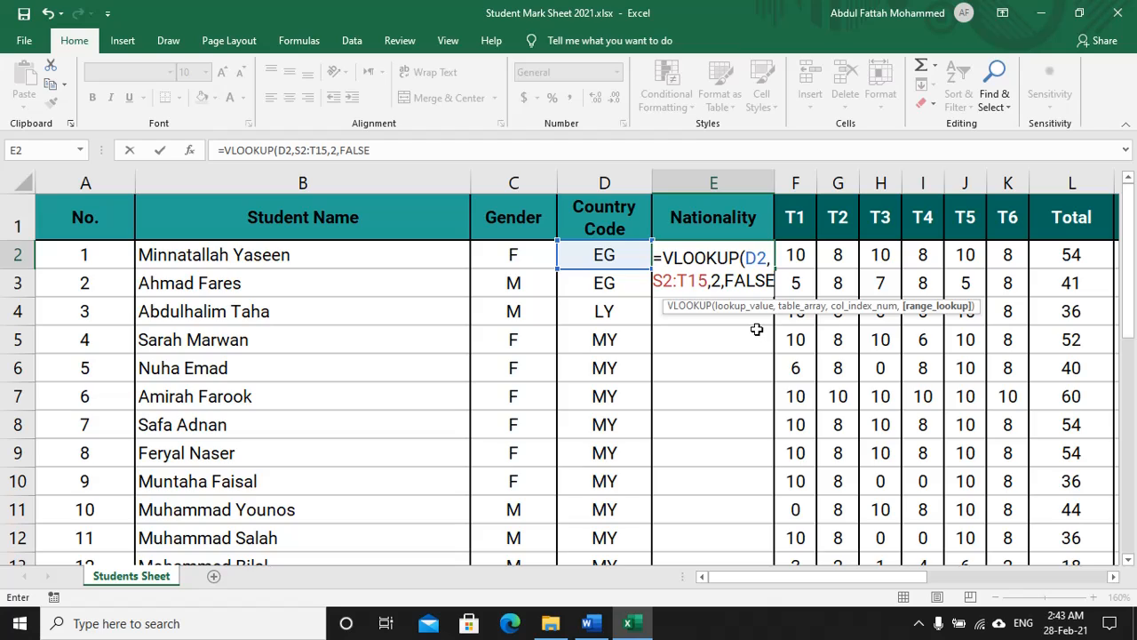
{"action": "type", "text": ")"}
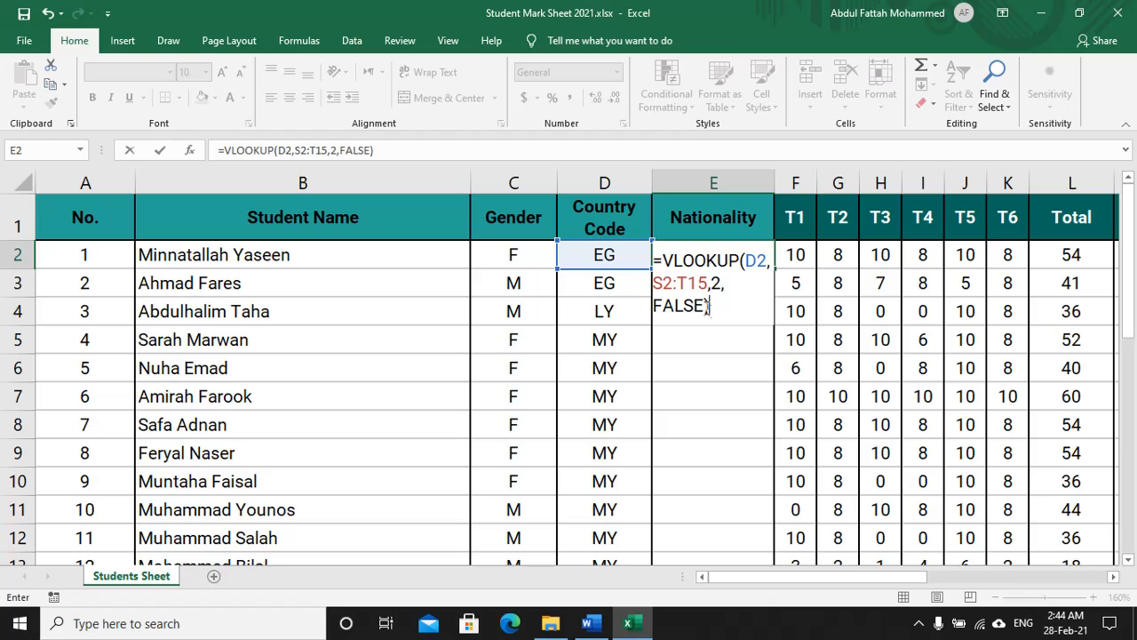
{"action": "key", "text": "Return"}
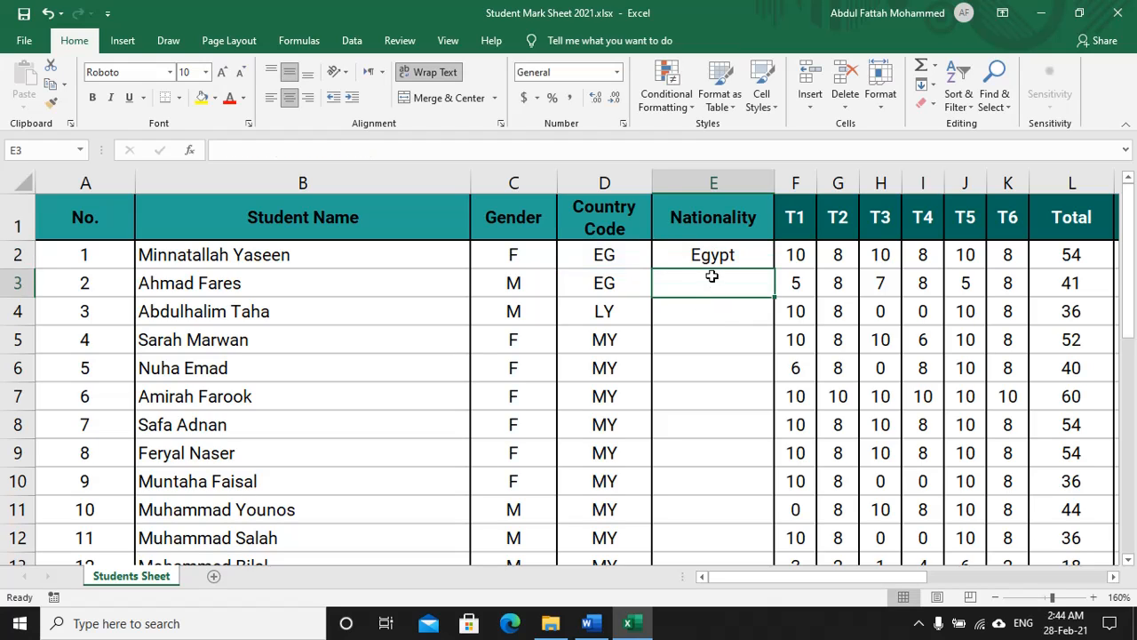
Step: Check E2's lookup, then underline 'the formula in (7)' in Word with light green ink
{"action": "left_click", "coordinate": [609, 256]}
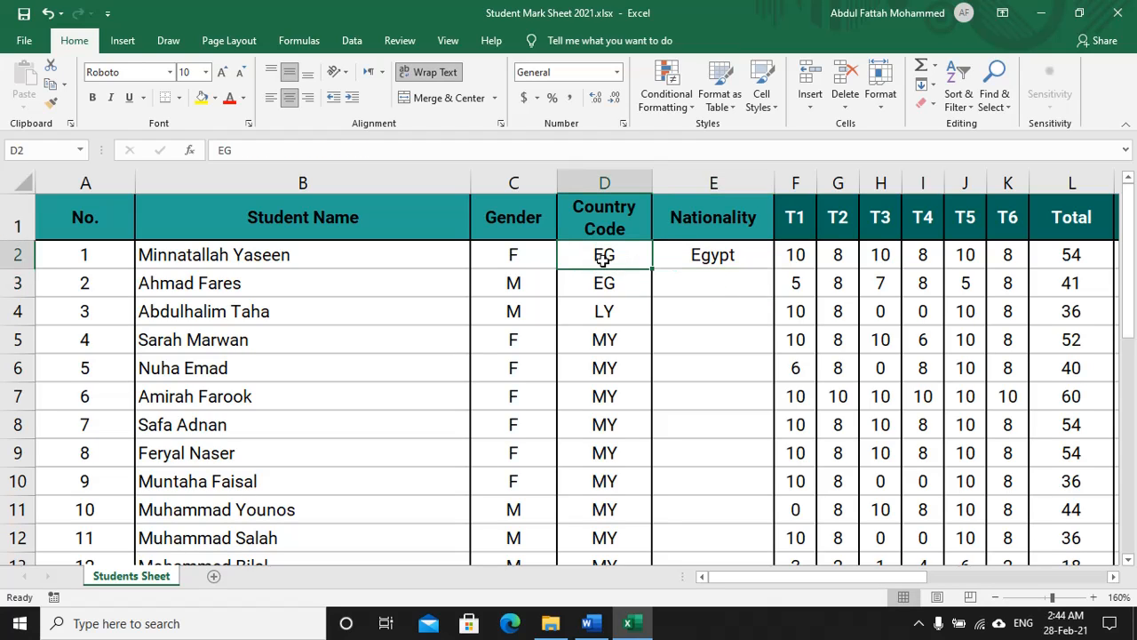
{"action": "left_click", "coordinate": [712, 257]}
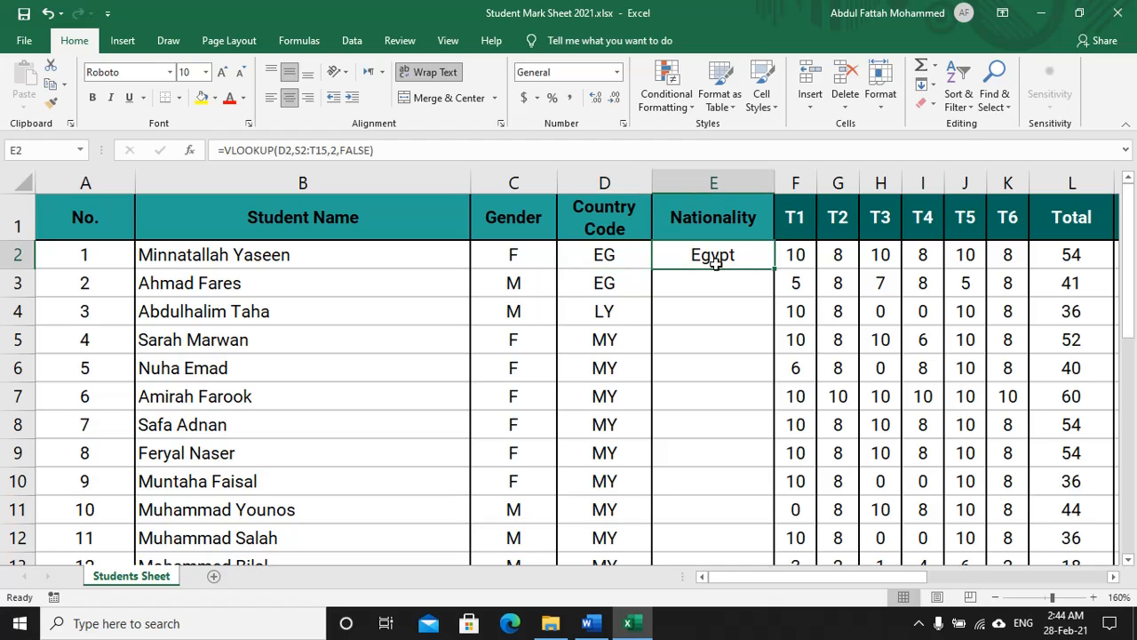
{"action": "key", "text": "alt+Tab"}
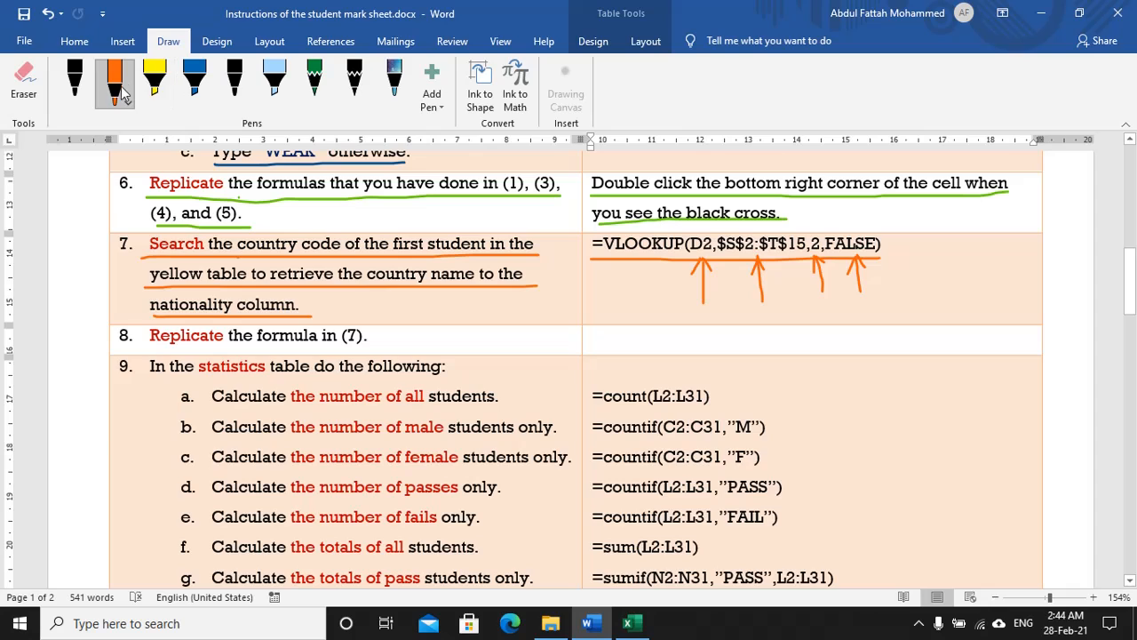
{"action": "left_click", "coordinate": [126, 96]}
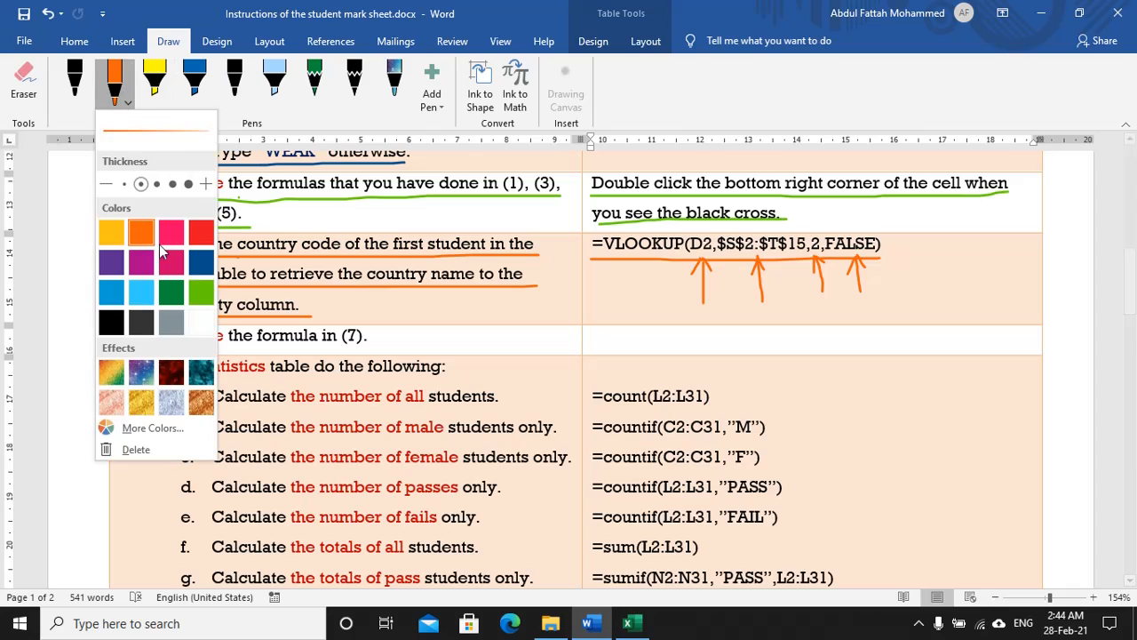
{"action": "left_click", "coordinate": [197, 293]}
{"action": "left_click_drag", "start_coordinate": [378, 352], "coordinate": [147, 354]}
{"action": "key", "text": "alt+Tab"}
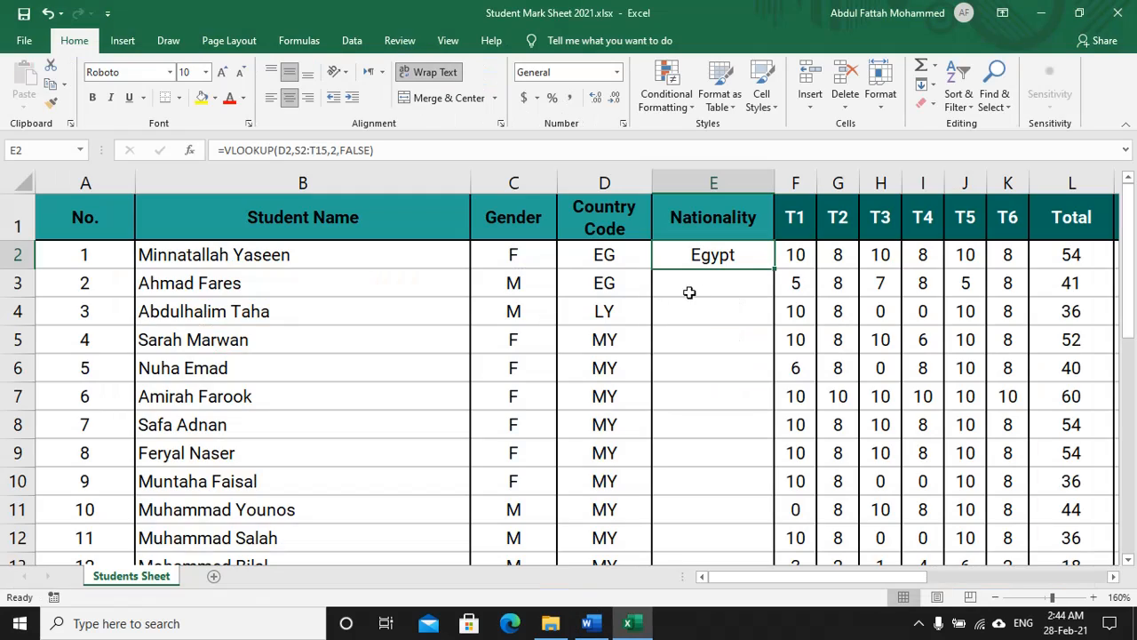
Step: Fill E2's VLOOKUP down column E, giving Egypt, Egypt, Libya, then #N/A errors
{"action": "double_click", "coordinate": [776, 267]}
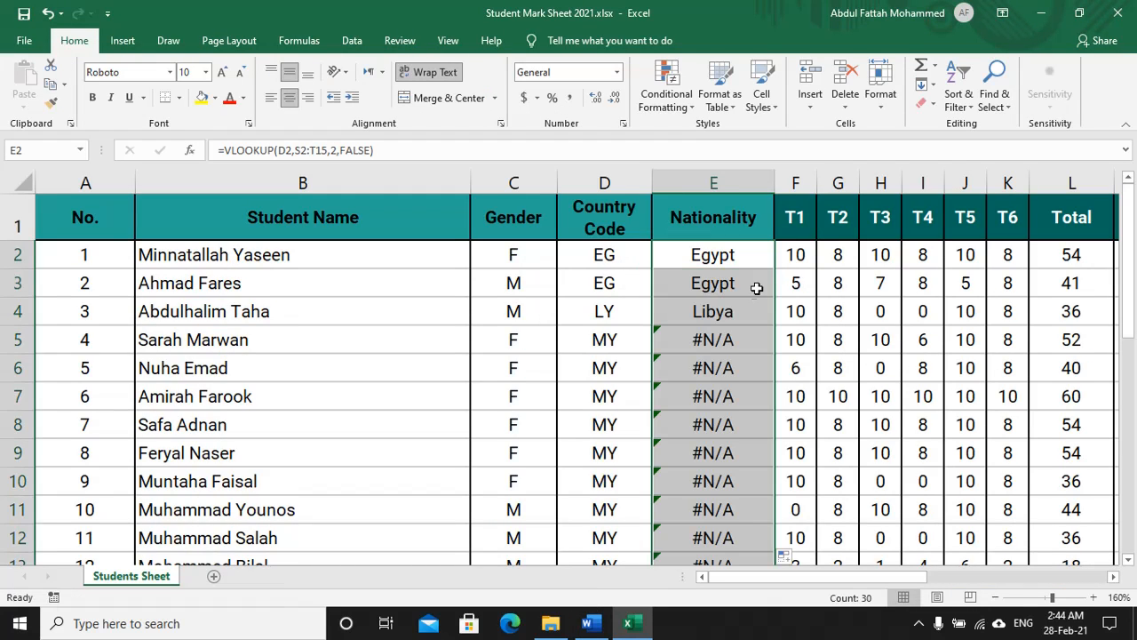
{"action": "scroll", "coordinate": [683, 323], "scroll_direction": "down", "scroll_amount": 2}
{"action": "scroll", "coordinate": [682, 323], "scroll_direction": "up", "scroll_amount": 2}
{"action": "left_click", "coordinate": [624, 260]}
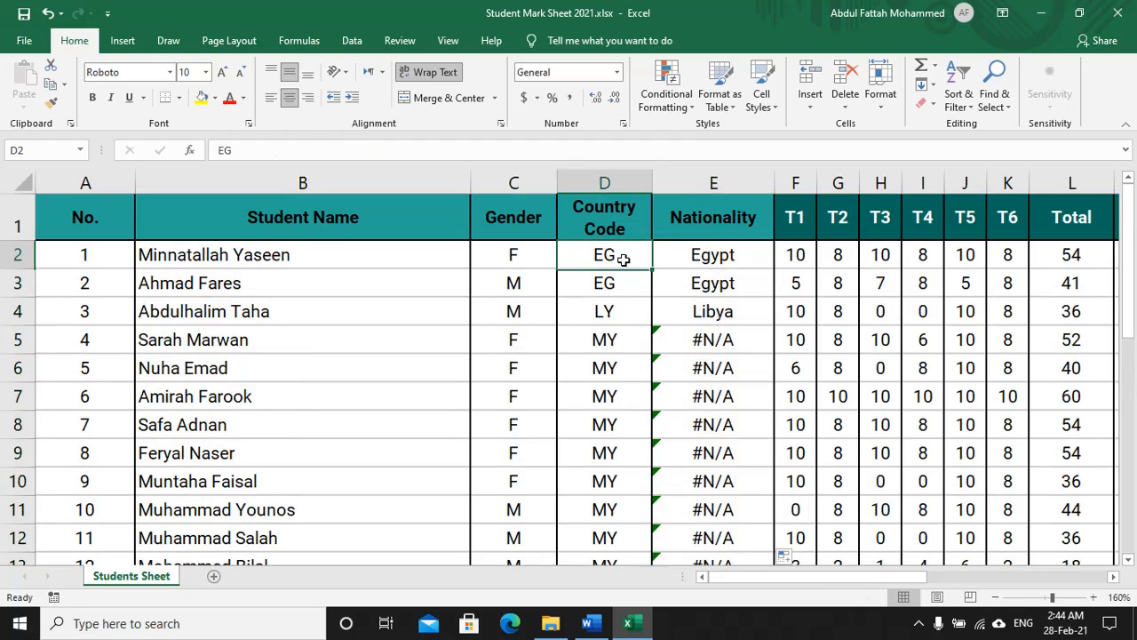
{"action": "left_click", "coordinate": [704, 261]}
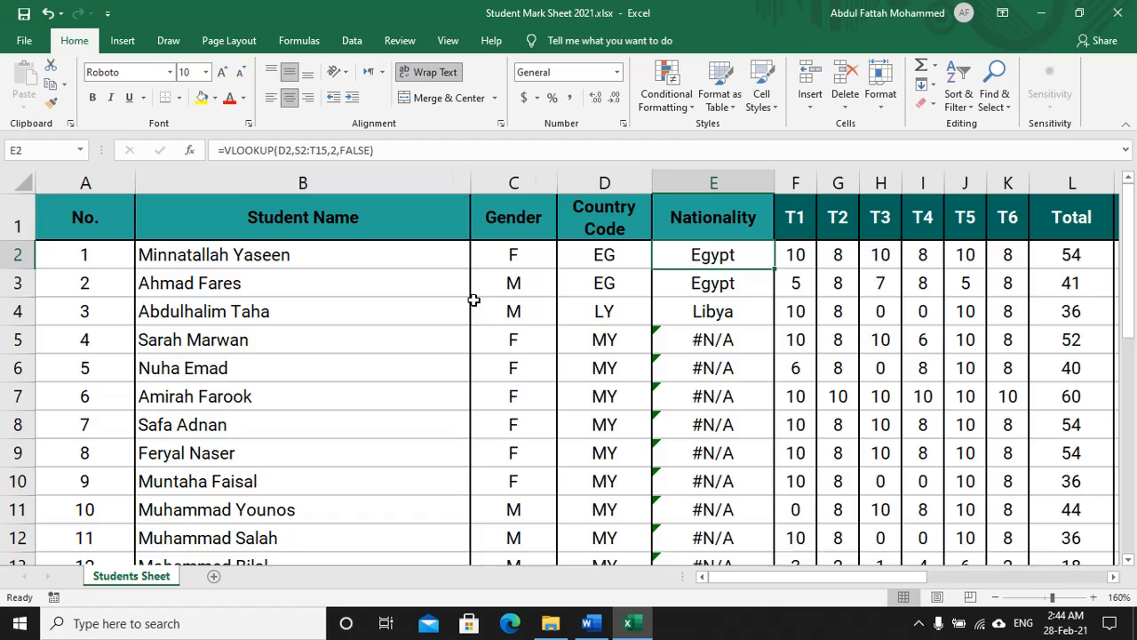
{"action": "scroll", "coordinate": [470, 303], "scroll_direction": "down", "scroll_amount": 2}
{"action": "scroll", "coordinate": [469, 302], "scroll_direction": "down", "scroll_amount": 3}
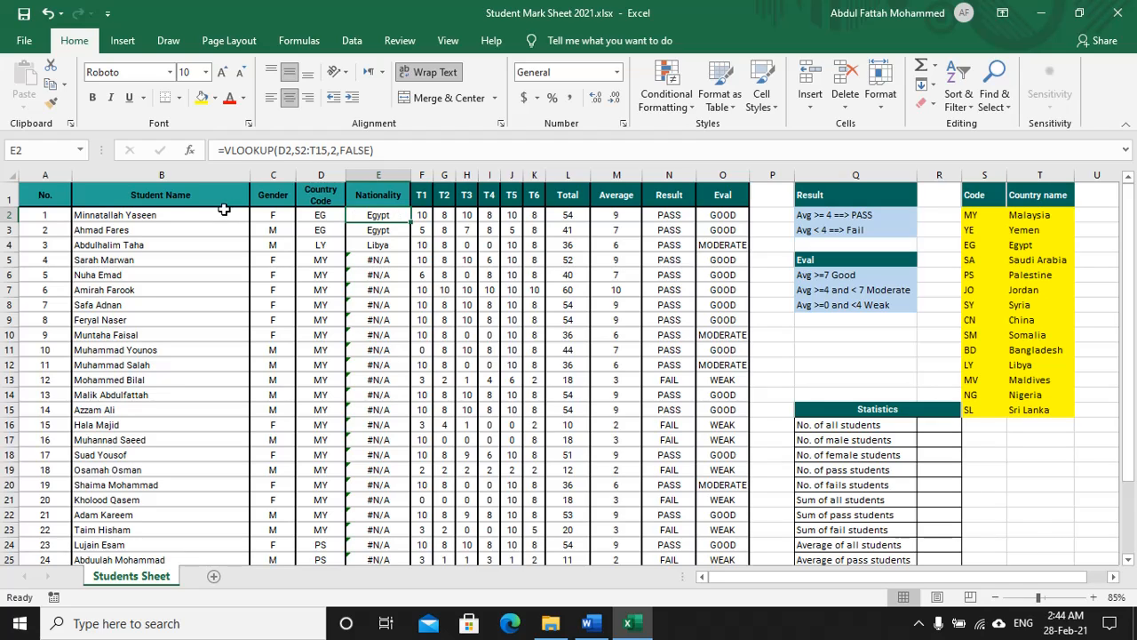
Step: Compare the lookup ranges in E2's and E3's formulas to spot the shifted table range
{"action": "left_click", "coordinate": [319, 150]}
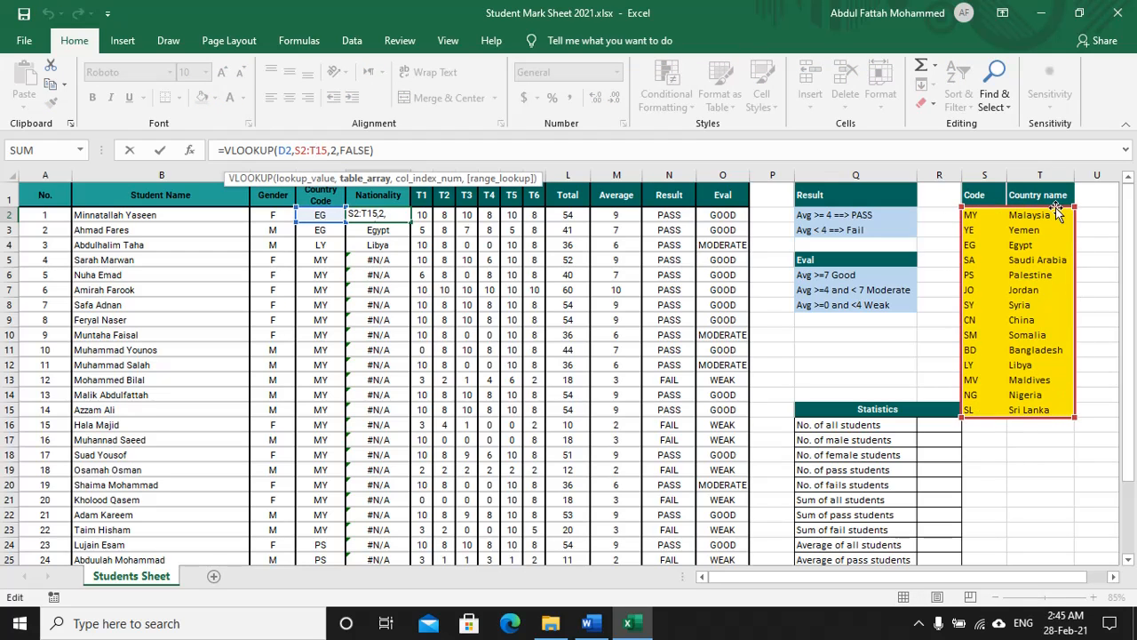
{"action": "key", "text": "Return"}
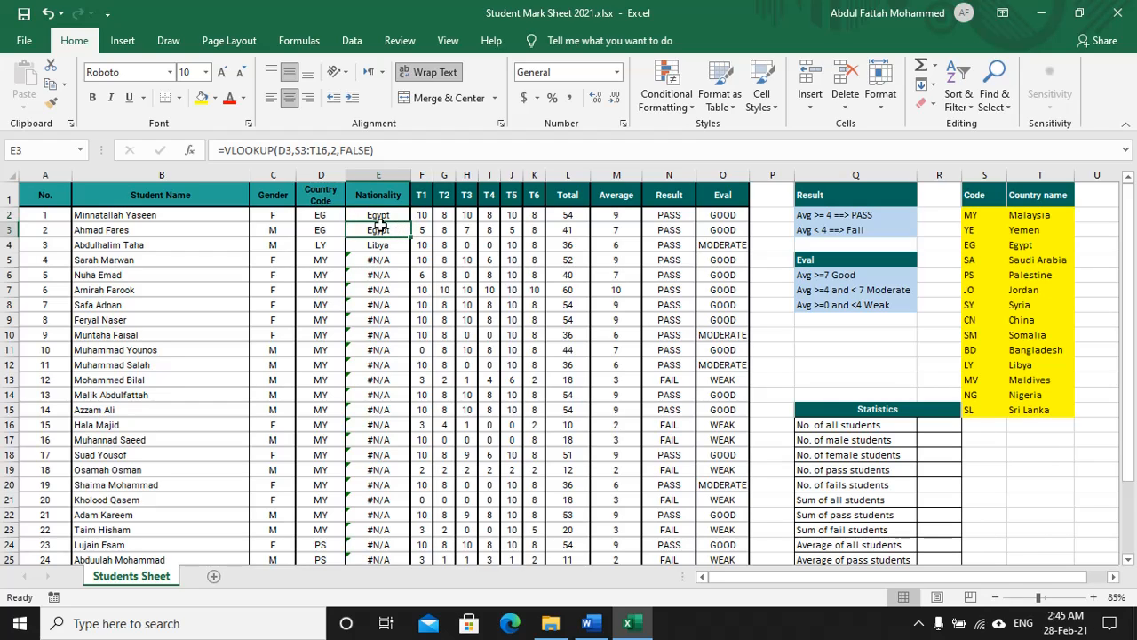
{"action": "left_click", "coordinate": [313, 150]}
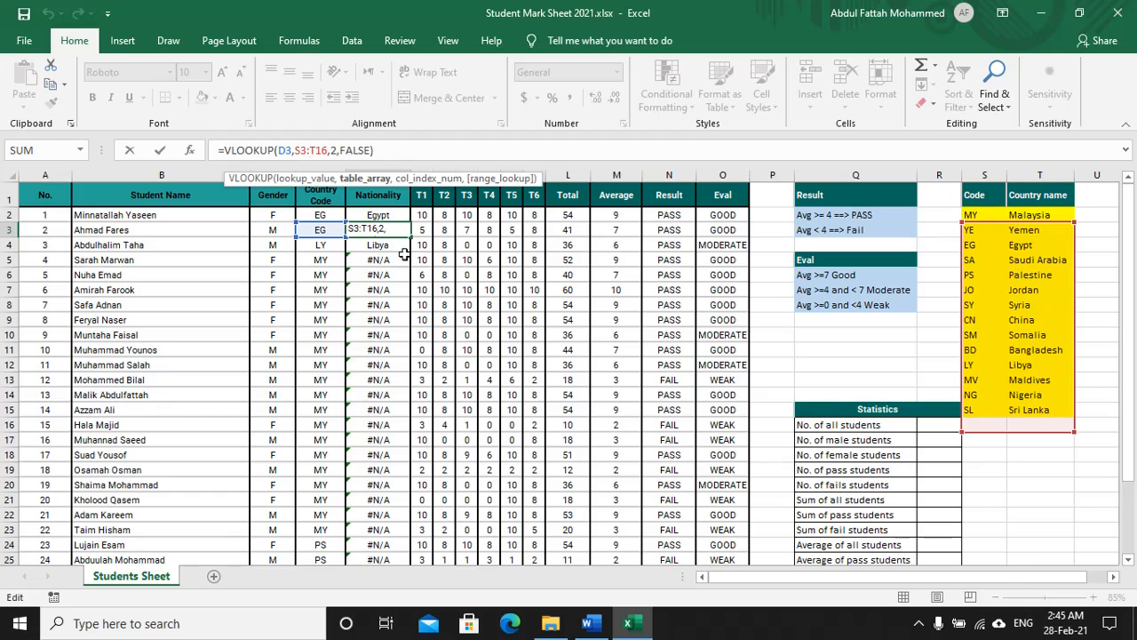
{"action": "key", "text": "ctrl+Return"}
Step: Lock E2's lookup table range as $S$2:$T$15 with F4 and confirm it
{"action": "left_click", "coordinate": [379, 216]}
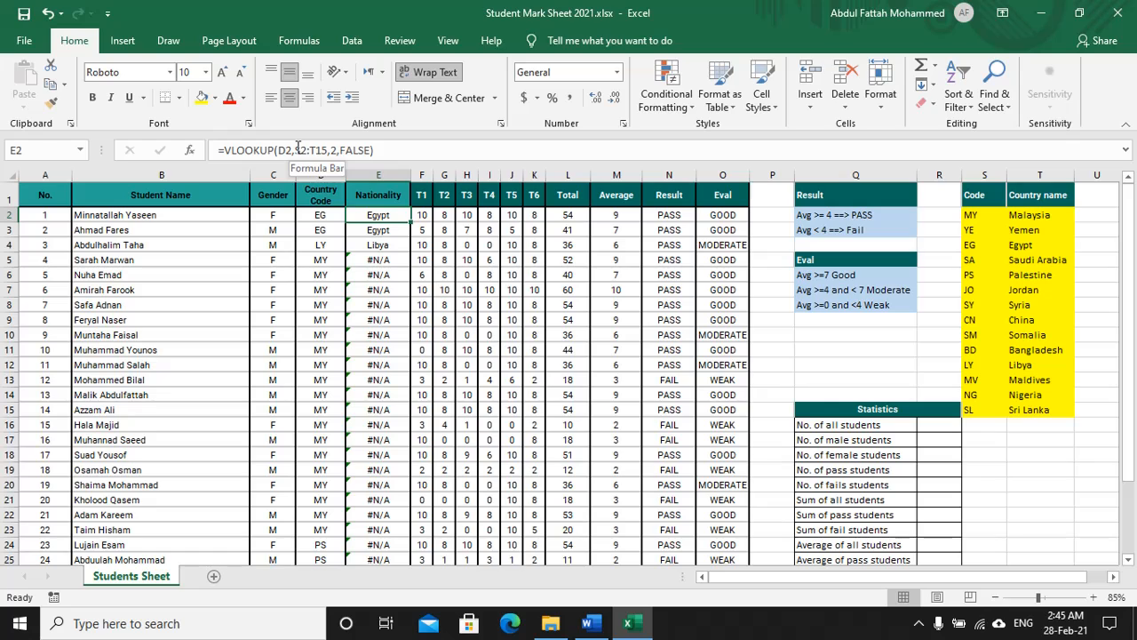
{"action": "left_click_drag", "start_coordinate": [296, 150], "coordinate": [327, 151]}
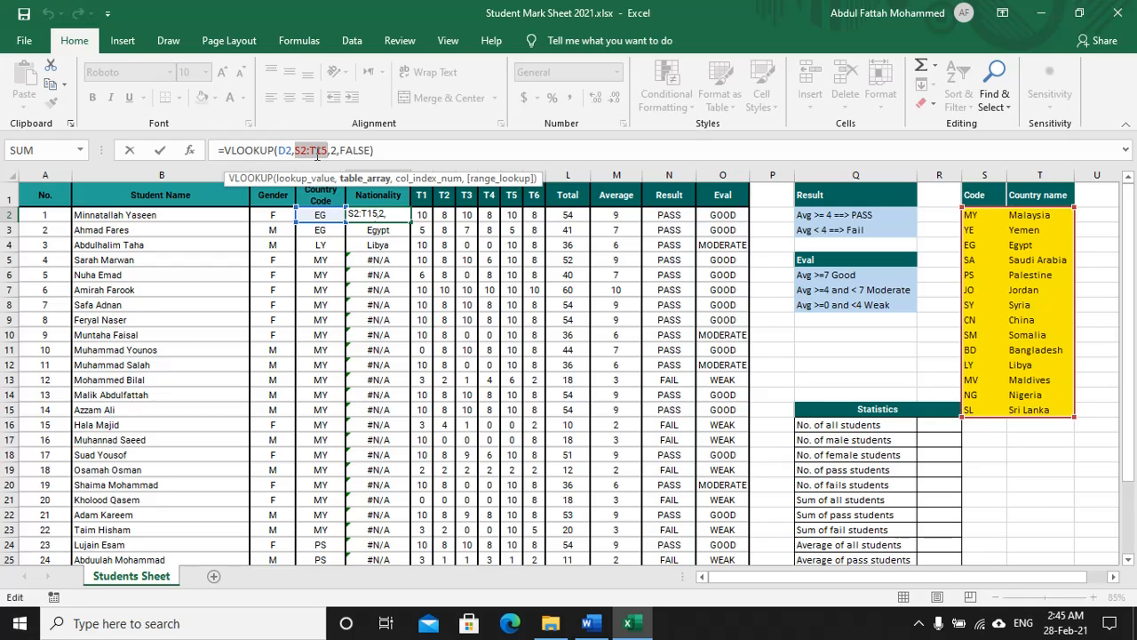
{"action": "key", "text": "F4"}
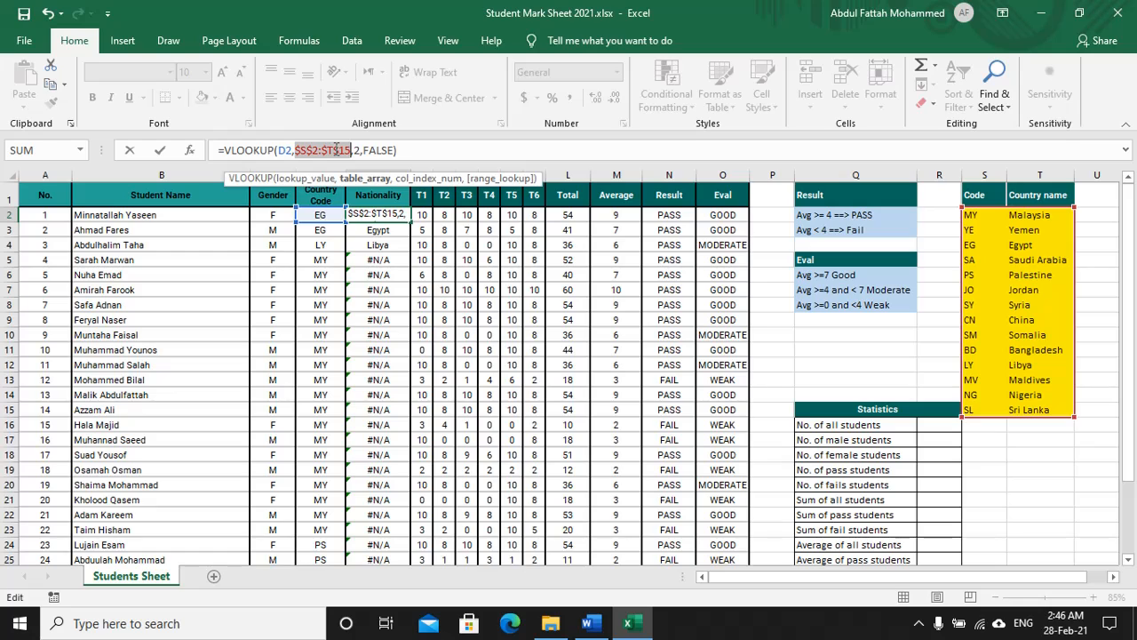
{"action": "key", "text": "Return"}
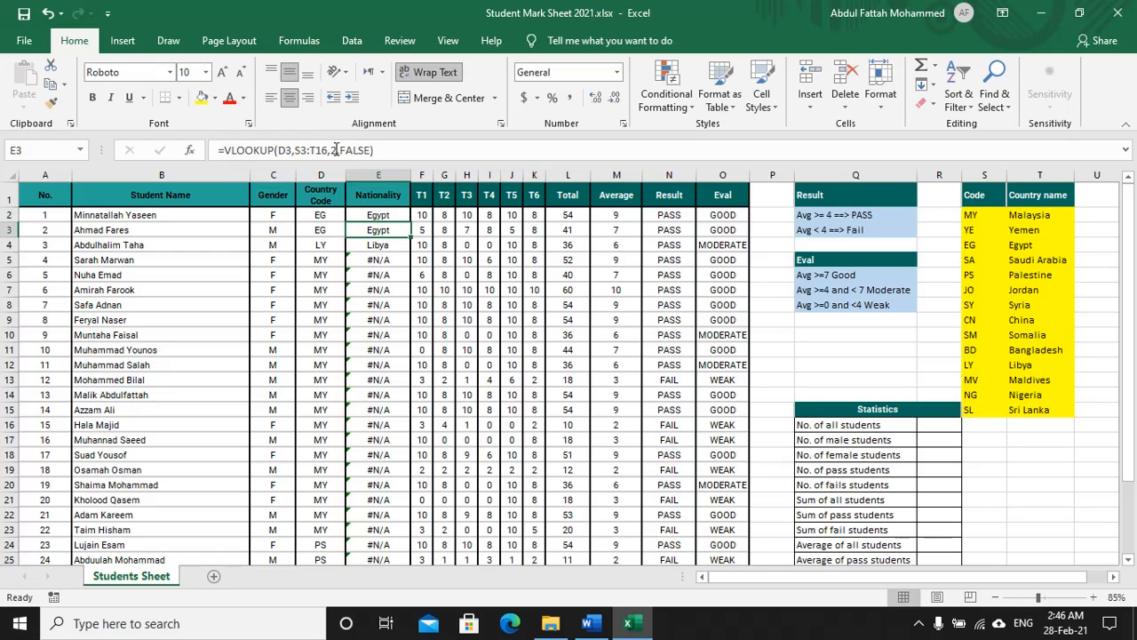
Step: Copy E2's corrected lookup down to E31 so nationalities show Malaysia, Palestine, Sri Lanka and Yemen
{"action": "left_click", "coordinate": [387, 219]}
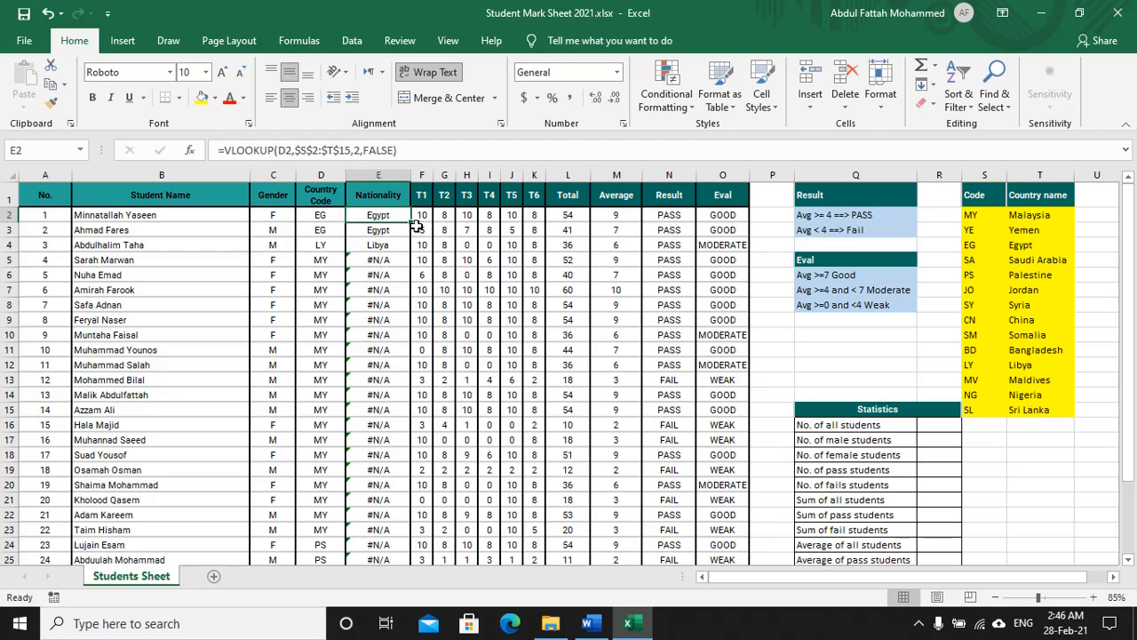
{"action": "double_click", "coordinate": [412, 222]}
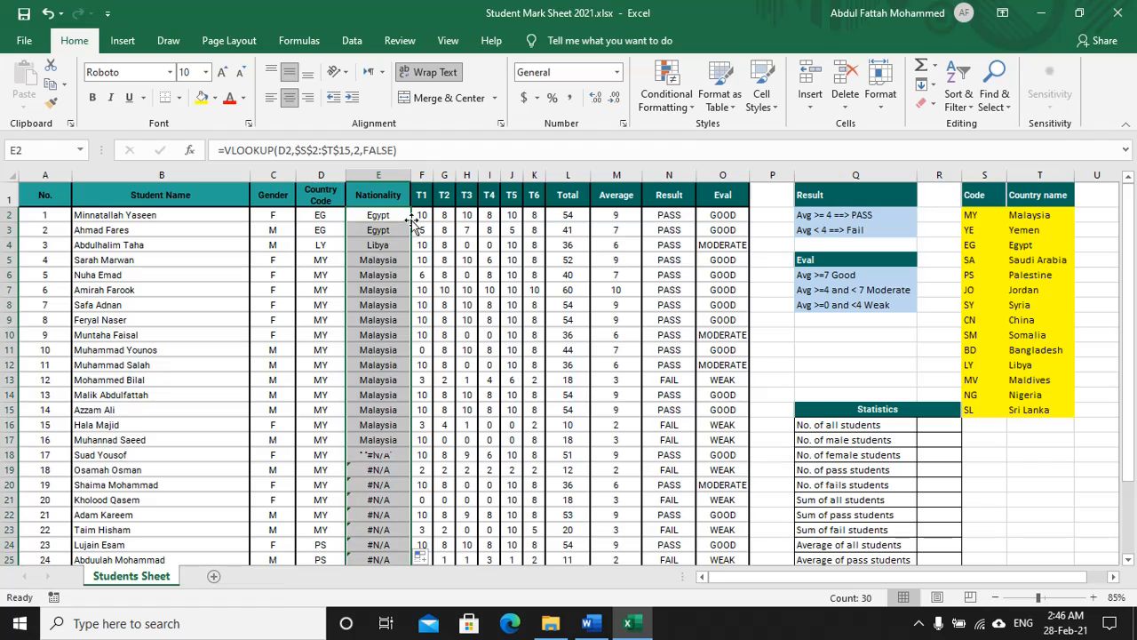
{"action": "scroll", "coordinate": [377, 298], "scroll_direction": "down", "scroll_amount": 2}
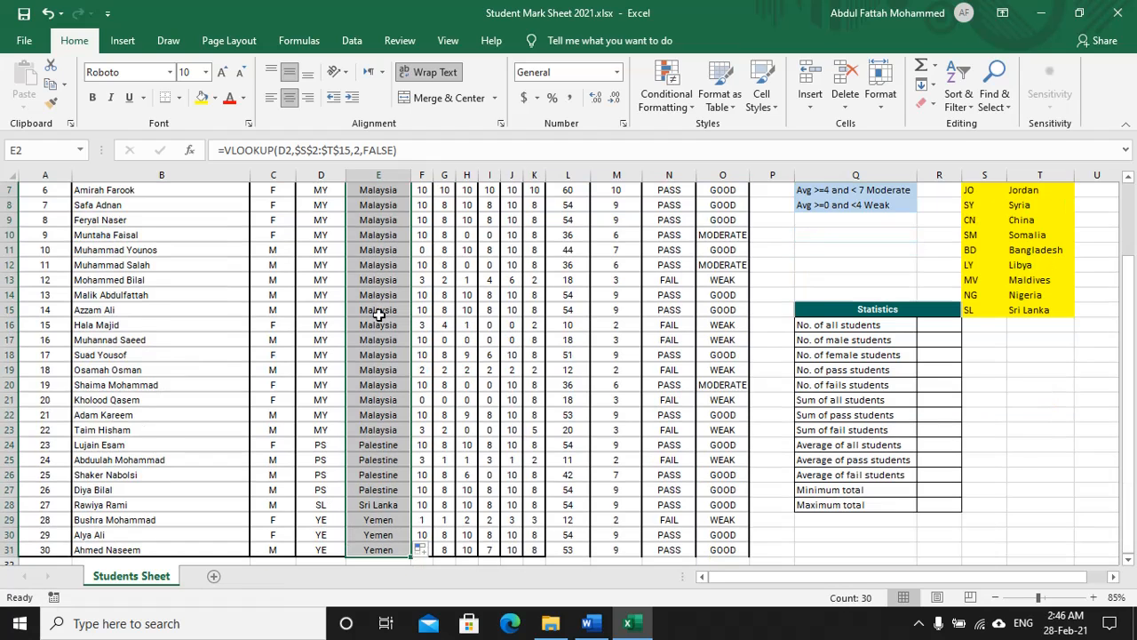
{"action": "scroll", "coordinate": [377, 317], "scroll_direction": "down", "scroll_amount": 2}
{"action": "scroll", "coordinate": [370, 391], "scroll_direction": "up", "scroll_amount": 3}
{"action": "scroll", "coordinate": [368, 343], "scroll_direction": "up", "scroll_amount": 1}
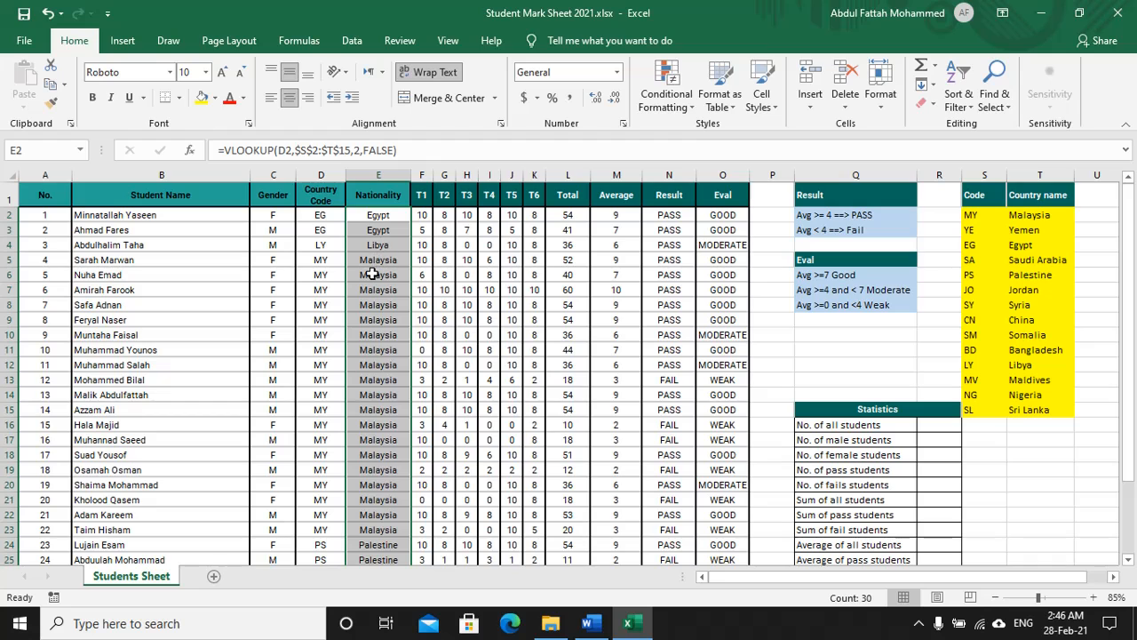
{"action": "scroll", "coordinate": [372, 274], "scroll_direction": "down", "scroll_amount": 3}
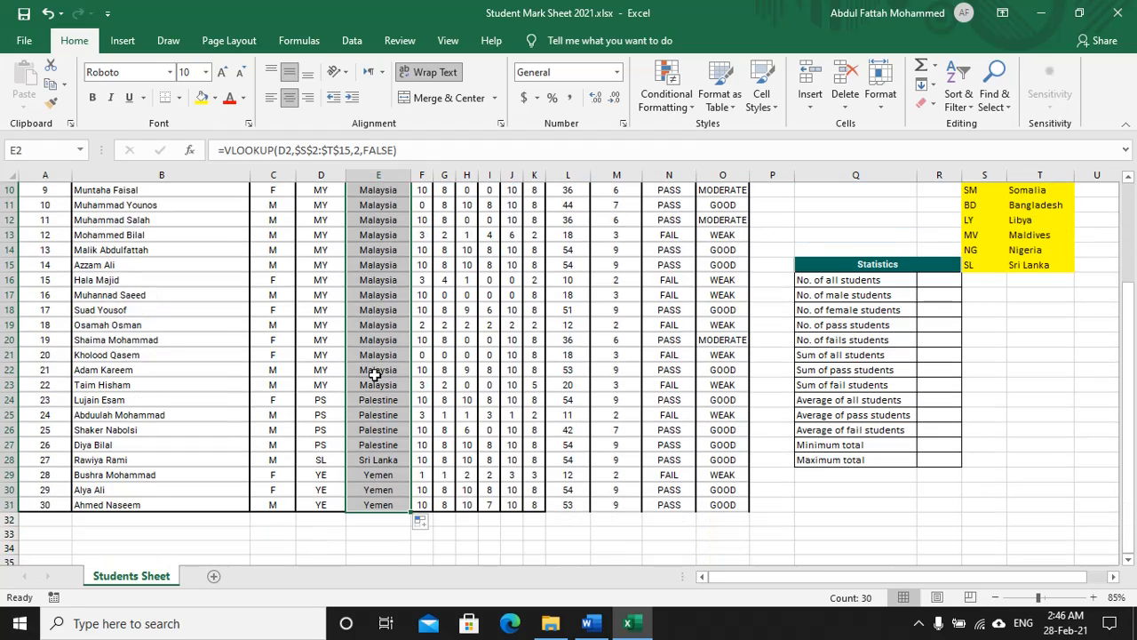
{"action": "scroll", "coordinate": [371, 377], "scroll_direction": "up", "scroll_amount": 2}
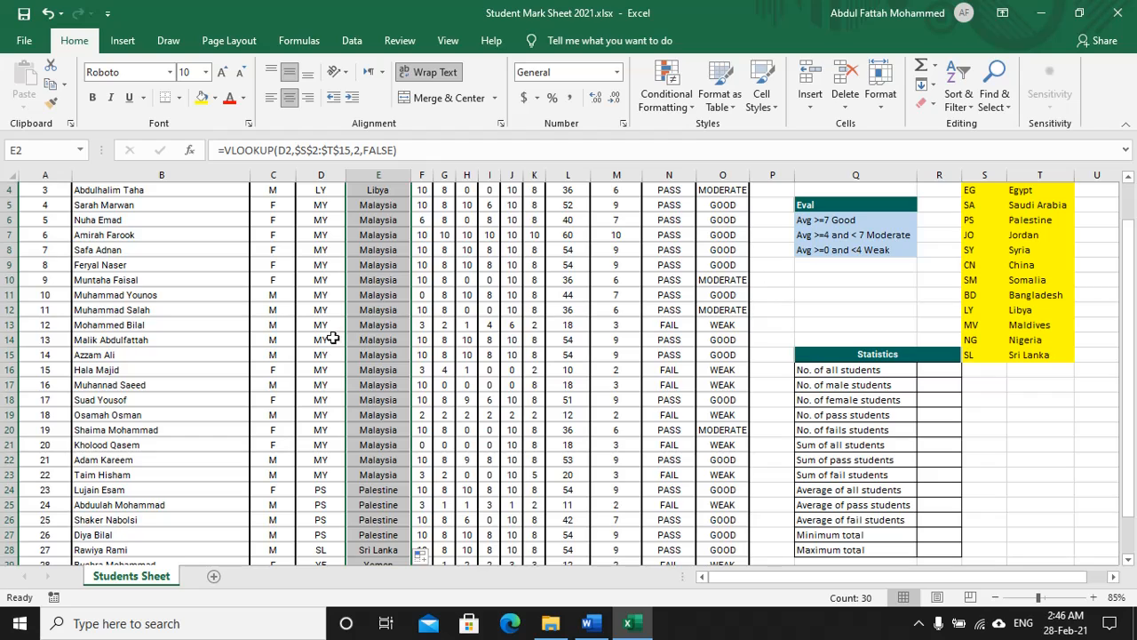
Step: Change D14's country code to BD so it shows Bangladesh, then return to the Word instructions
{"action": "left_click", "coordinate": [312, 341]}
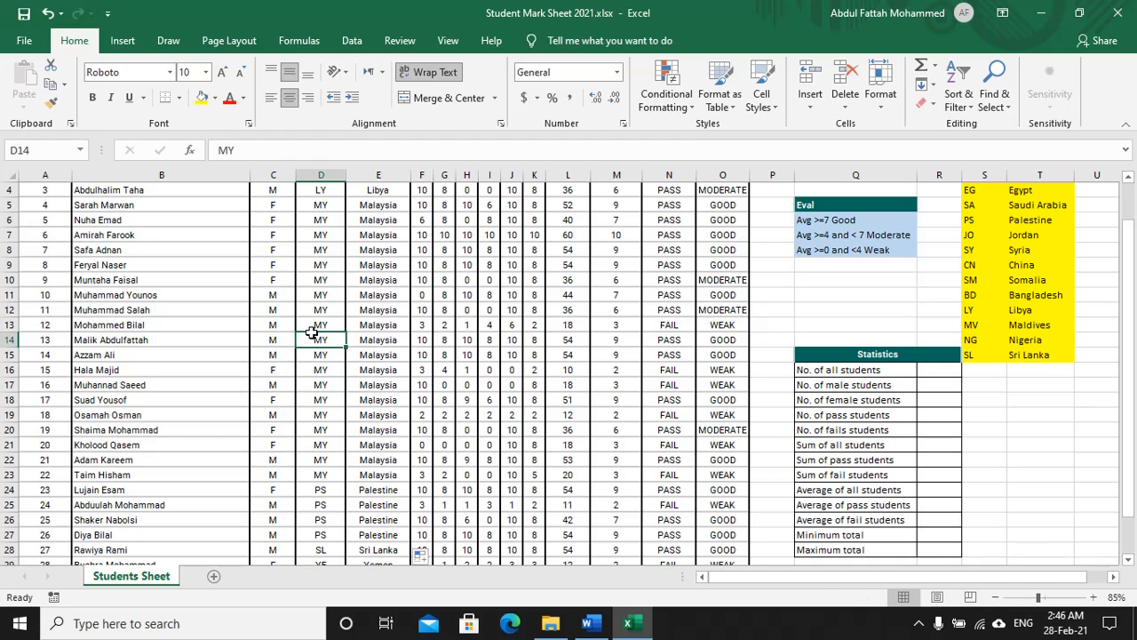
{"action": "type", "text": "BD"}
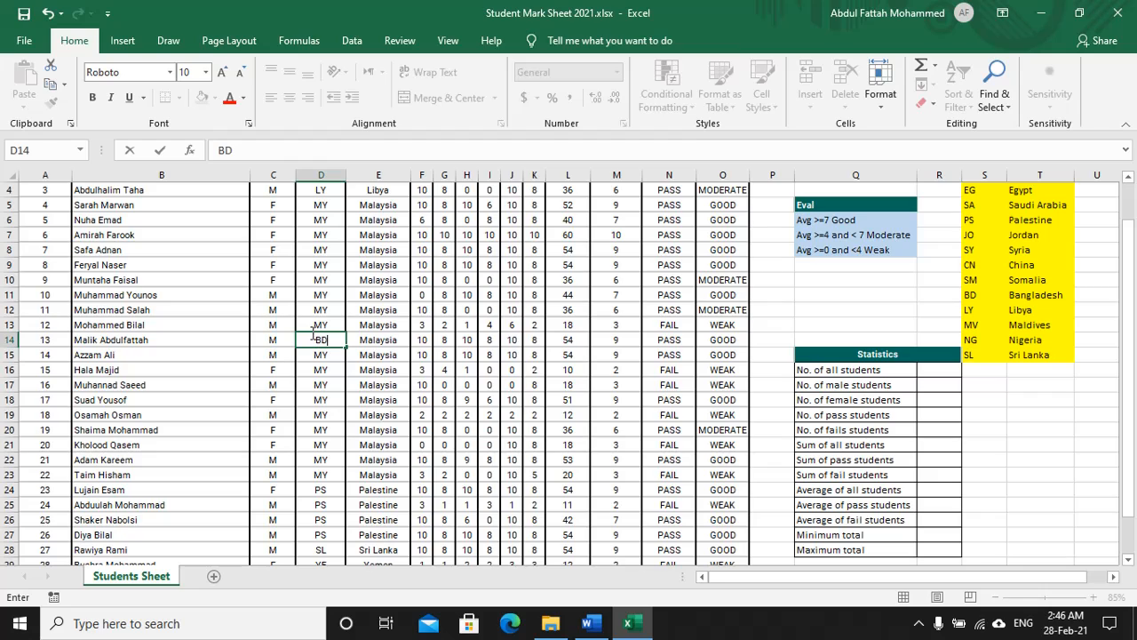
{"action": "key", "text": "Return"}
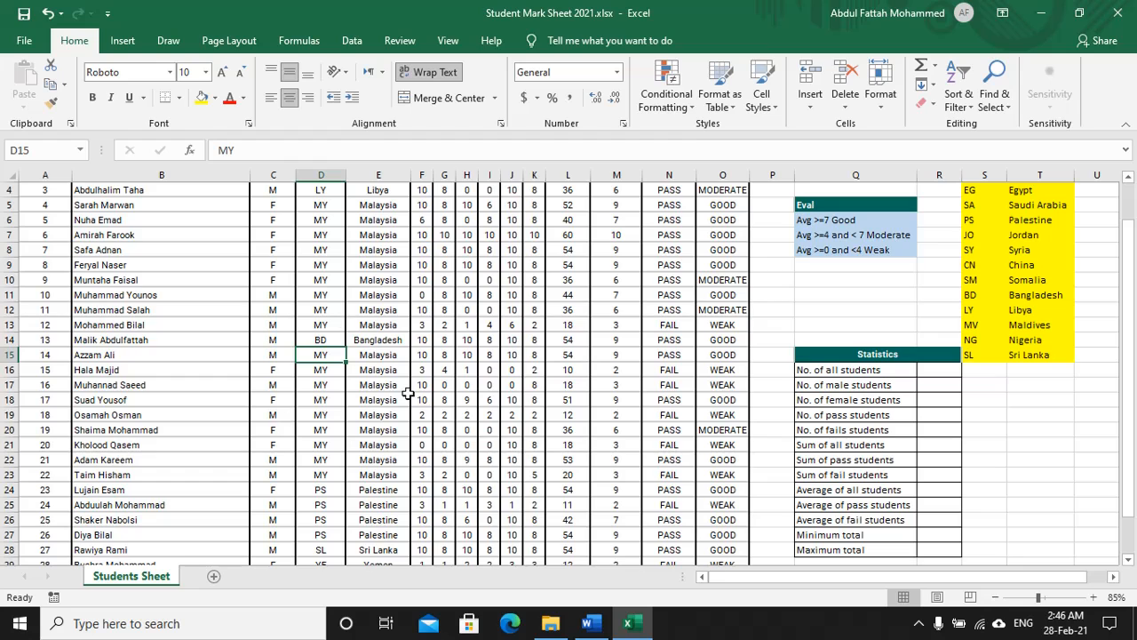
{"action": "scroll", "coordinate": [366, 391], "scroll_direction": "up", "scroll_amount": 1}
{"action": "key", "text": "alt+Tab"}
Step: Switch the Draw pen to red and underline the statistics table heading
{"action": "left_click", "coordinate": [114, 82]}
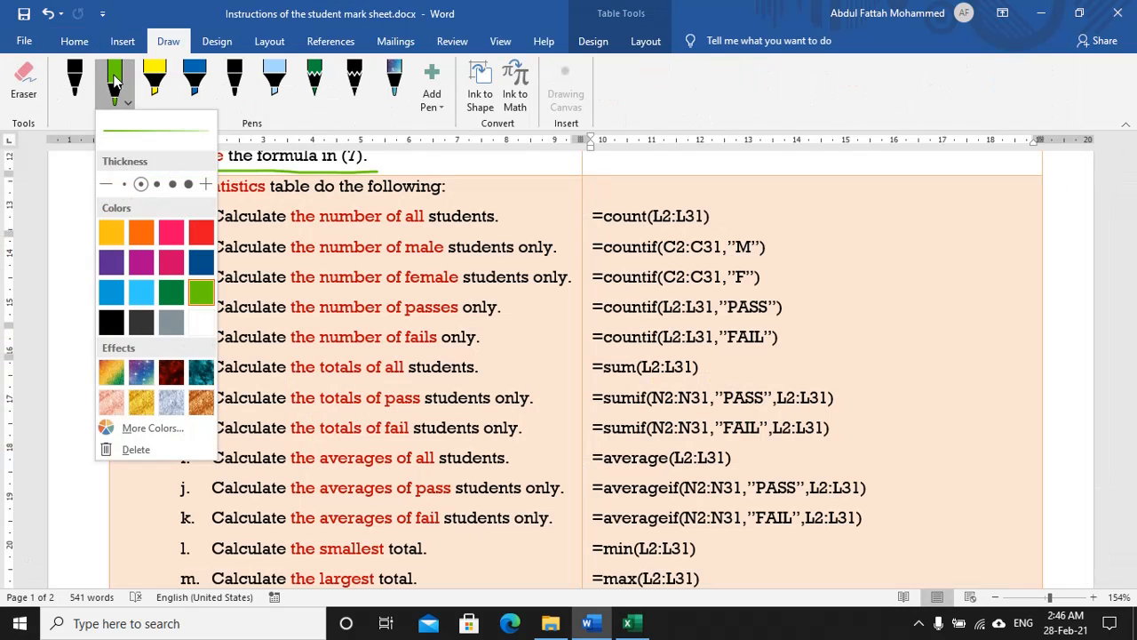
{"action": "left_click", "coordinate": [200, 232]}
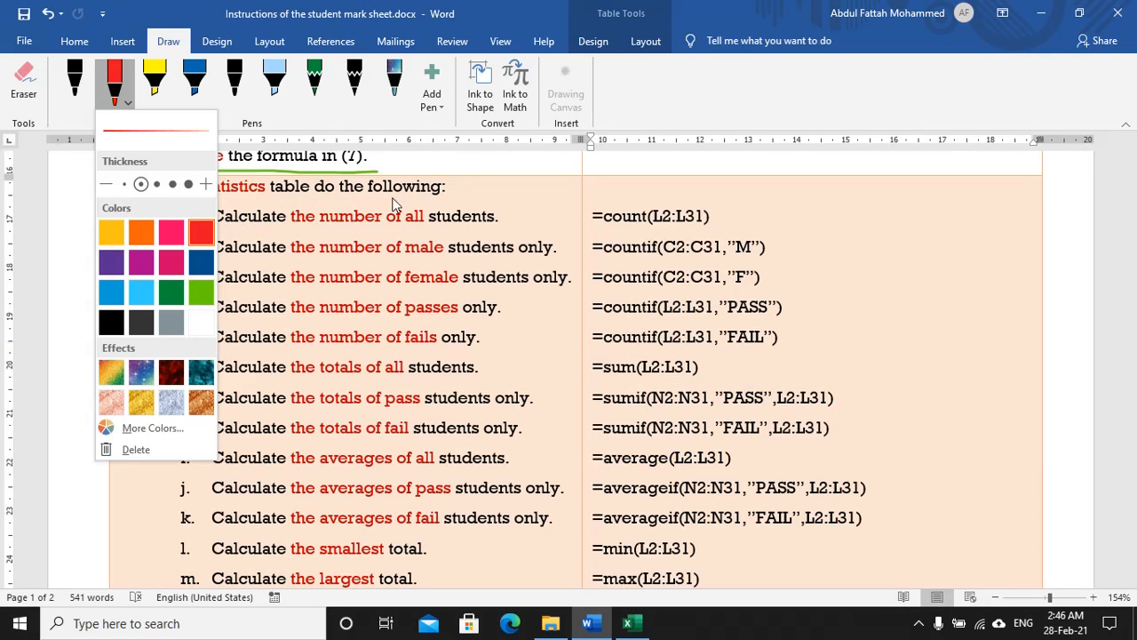
{"action": "left_click", "coordinate": [444, 199]}
{"action": "left_click_drag", "start_coordinate": [447, 199], "coordinate": [135, 205]}
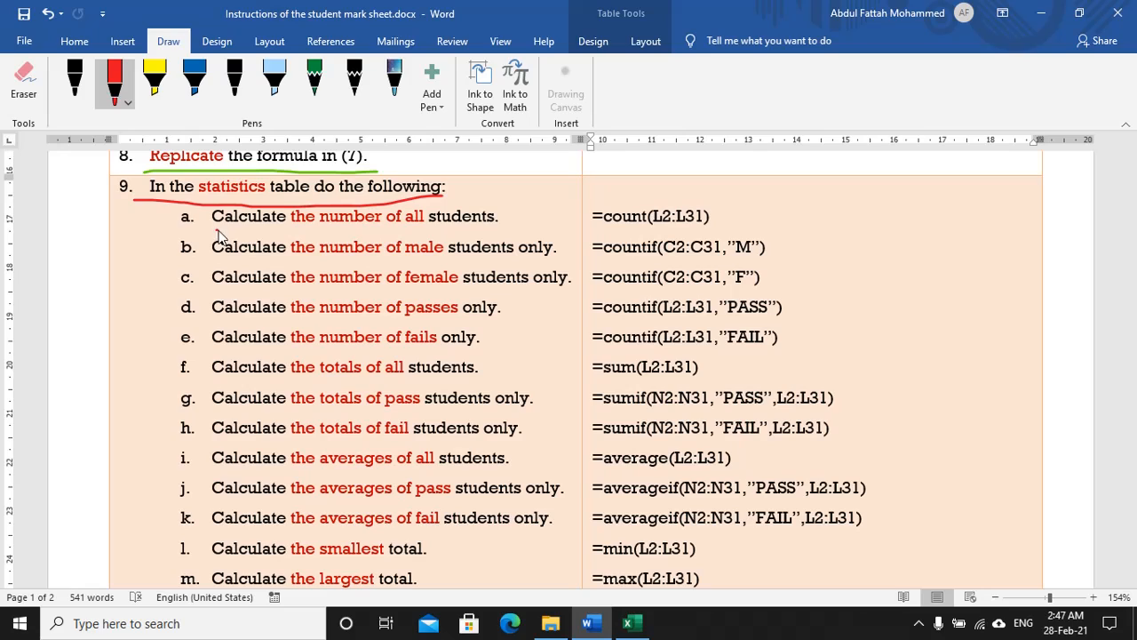
Step: Underline statistics items a through d and their formulas in red, marking the word male in item b
{"action": "left_click_drag", "start_coordinate": [217, 230], "coordinate": [503, 231]}
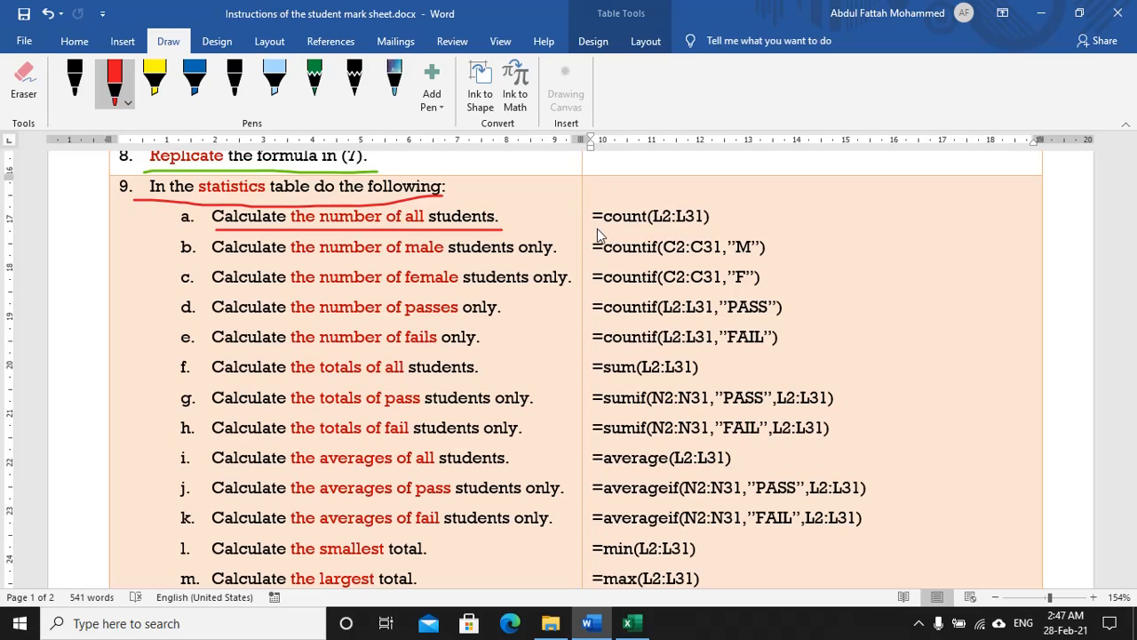
{"action": "left_click_drag", "start_coordinate": [590, 230], "coordinate": [711, 233]}
{"action": "left_click_drag", "start_coordinate": [213, 263], "coordinate": [704, 260]}
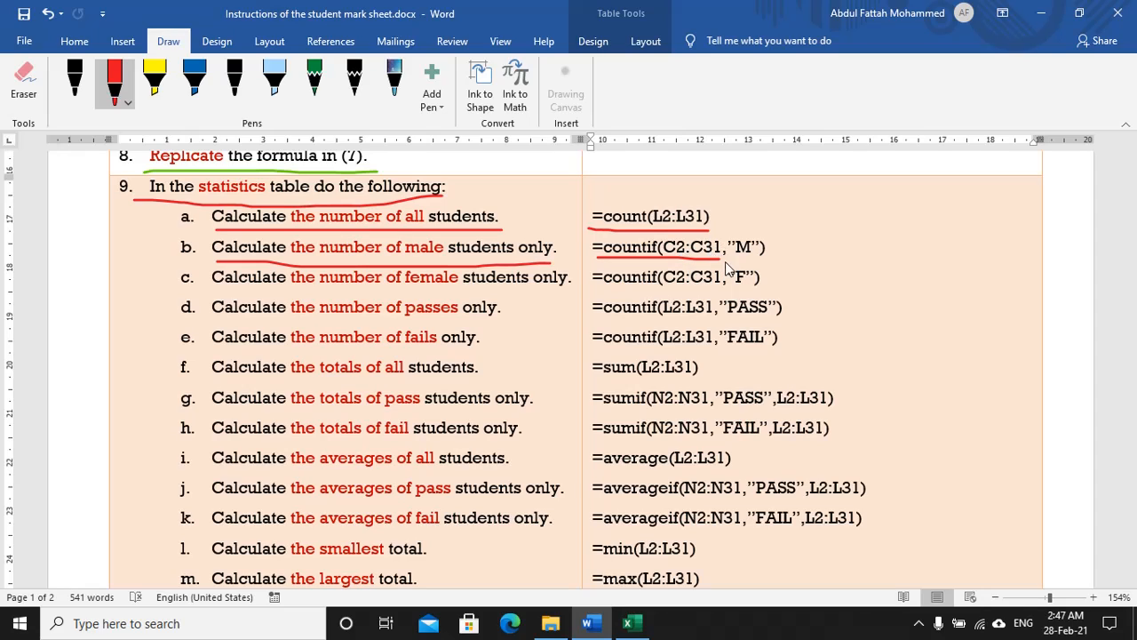
{"action": "left_click_drag", "start_coordinate": [717, 258], "coordinate": [766, 259]}
{"action": "mouse_move", "coordinate": [405, 260]}
{"action": "left_mouse_down"}
{"action": "mouse_move", "coordinate": [417, 238]}
{"action": "mouse_move", "coordinate": [446, 265]}
{"action": "left_mouse_up"}
{"action": "left_click_drag", "start_coordinate": [212, 288], "coordinate": [768, 289]}
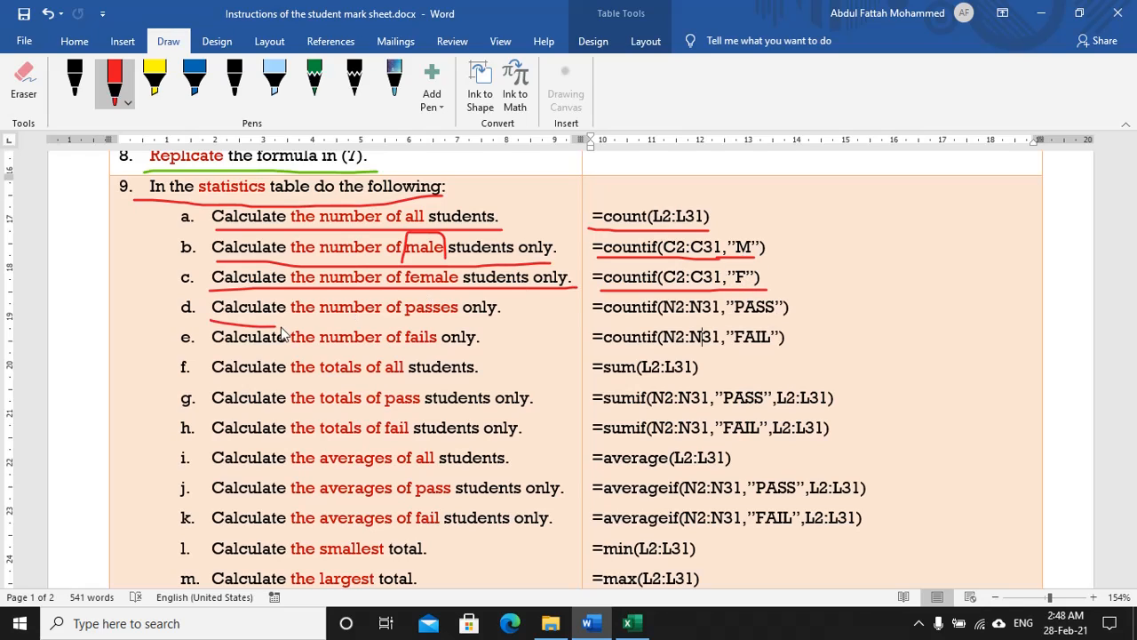
{"action": "left_click_drag", "start_coordinate": [211, 320], "coordinate": [496, 321]}
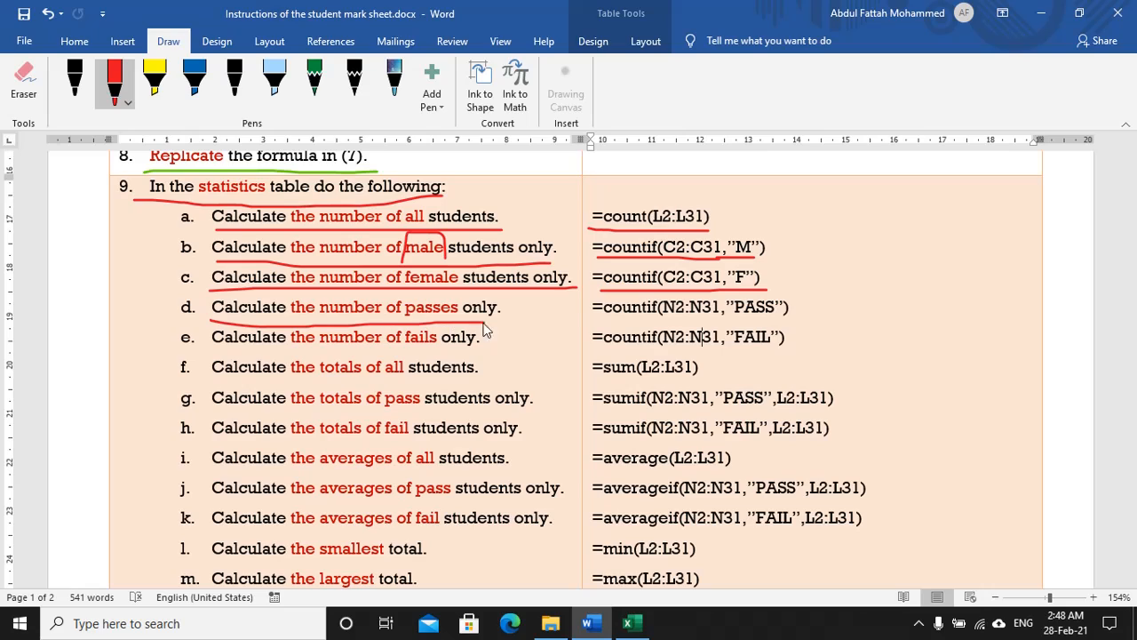
Step: Underline the pass and fail count formulas, the fails instruction, and the all-students and pass-students totals rows
{"action": "left_click_drag", "start_coordinate": [597, 323], "coordinate": [789, 320]}
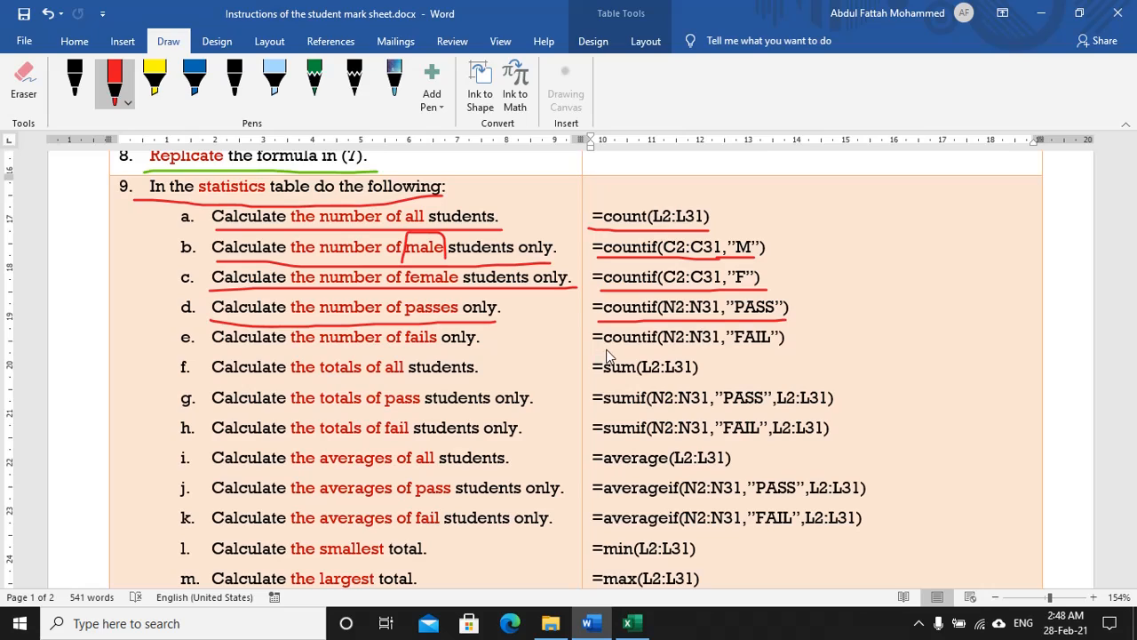
{"action": "left_click_drag", "start_coordinate": [592, 353], "coordinate": [784, 353]}
{"action": "left_click_drag", "start_coordinate": [230, 348], "coordinate": [485, 347]}
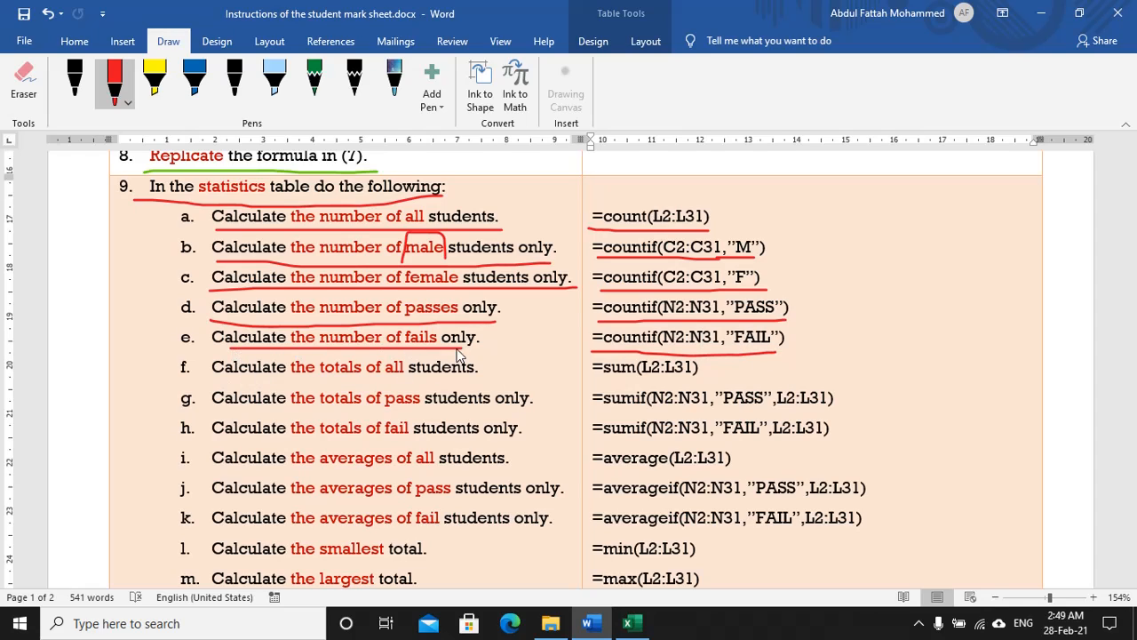
{"action": "left_click_drag", "start_coordinate": [217, 376], "coordinate": [486, 379]}
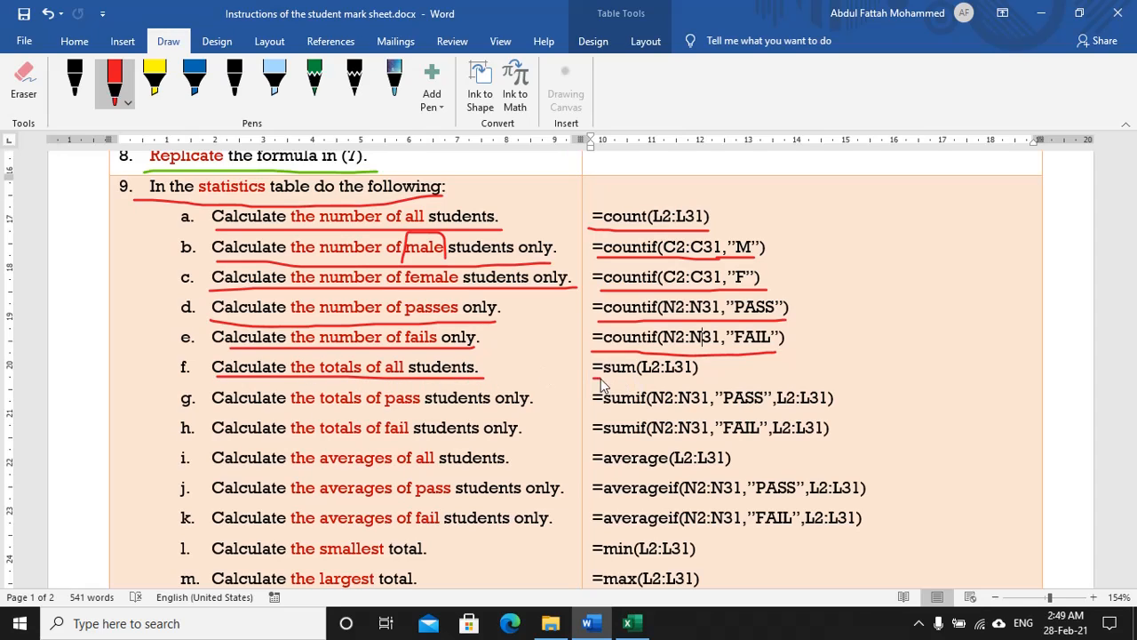
{"action": "left_click_drag", "start_coordinate": [601, 378], "coordinate": [702, 377]}
{"action": "left_click_drag", "start_coordinate": [211, 411], "coordinate": [538, 413]}
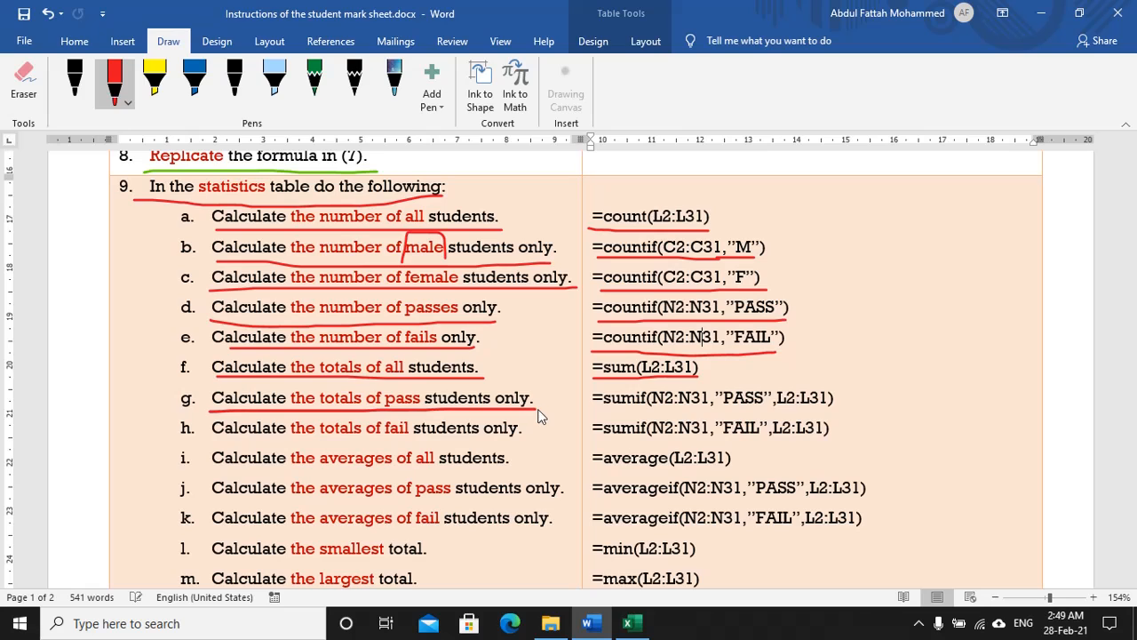
Step: Underline the pass-totals and fail-totals SUMIF rows and the =average(L2:L31) row
{"action": "scroll", "coordinate": [536, 378], "scroll_direction": "down", "scroll_amount": 1}
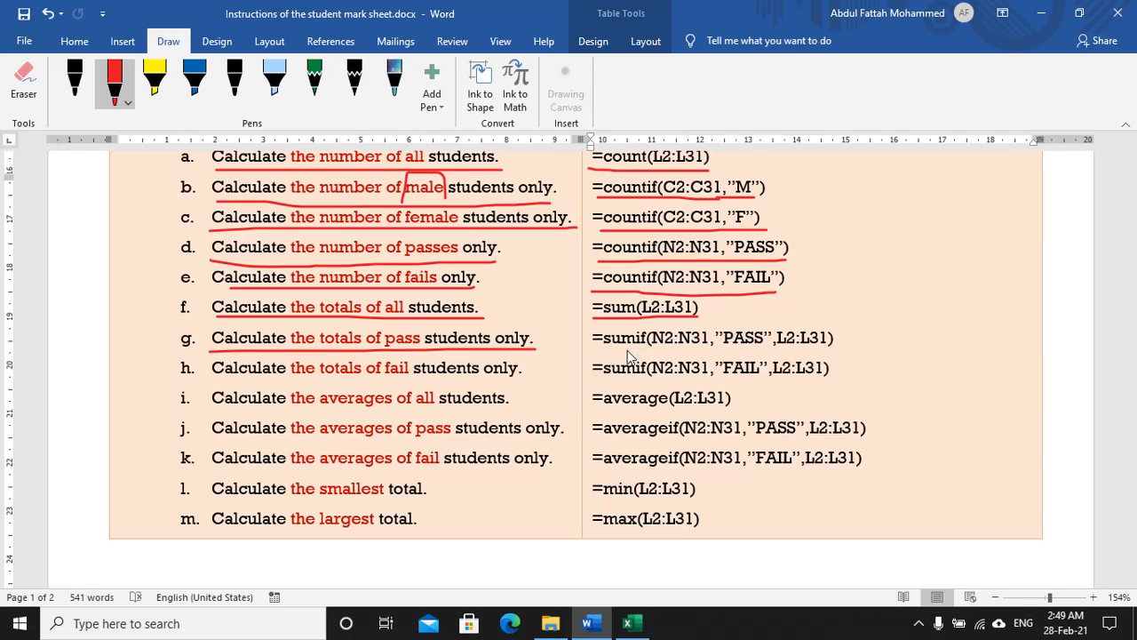
{"action": "left_click_drag", "start_coordinate": [603, 349], "coordinate": [655, 350]}
{"action": "left_click_drag", "start_coordinate": [709, 351], "coordinate": [732, 349]}
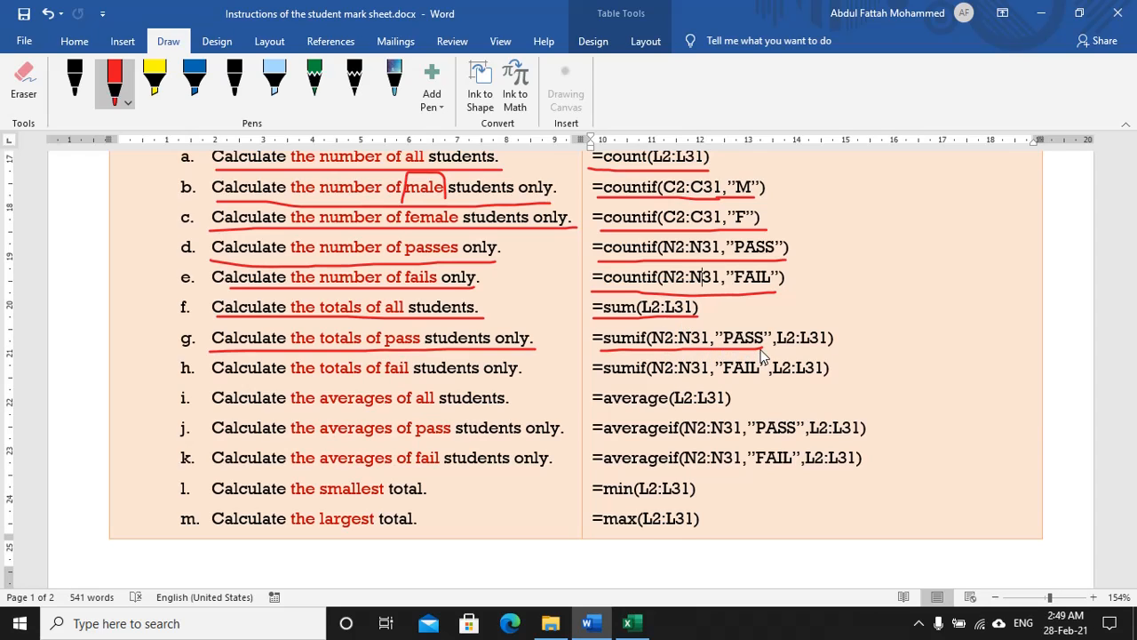
{"action": "left_click_drag", "start_coordinate": [763, 350], "coordinate": [834, 349]}
{"action": "left_click_drag", "start_coordinate": [263, 391], "coordinate": [486, 391]}
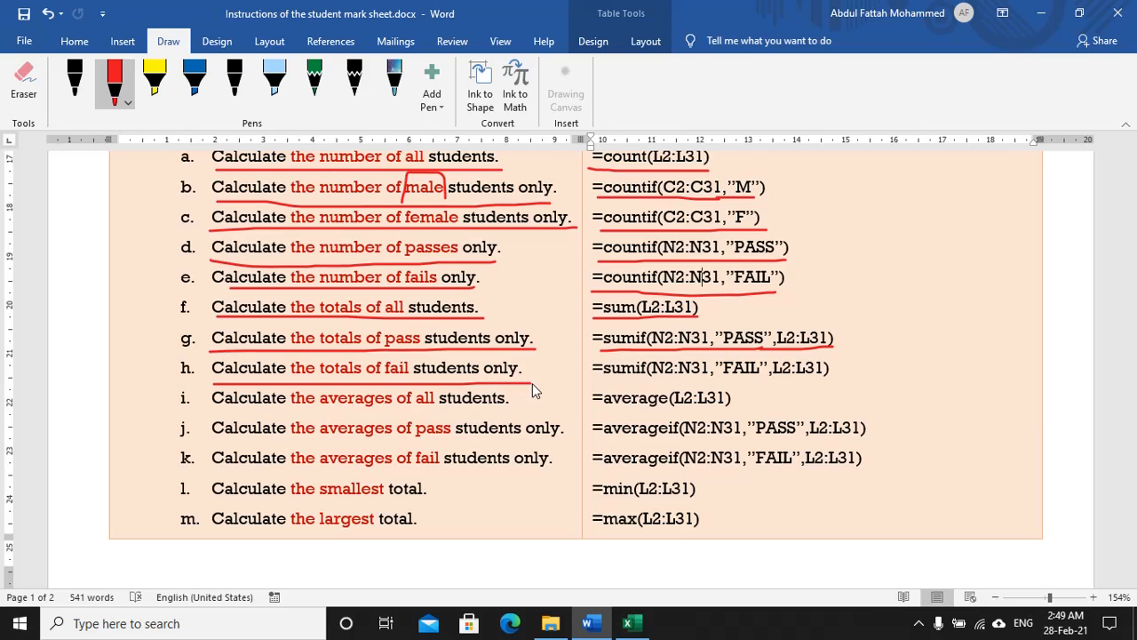
{"action": "left_click_drag", "start_coordinate": [596, 379], "coordinate": [707, 381]}
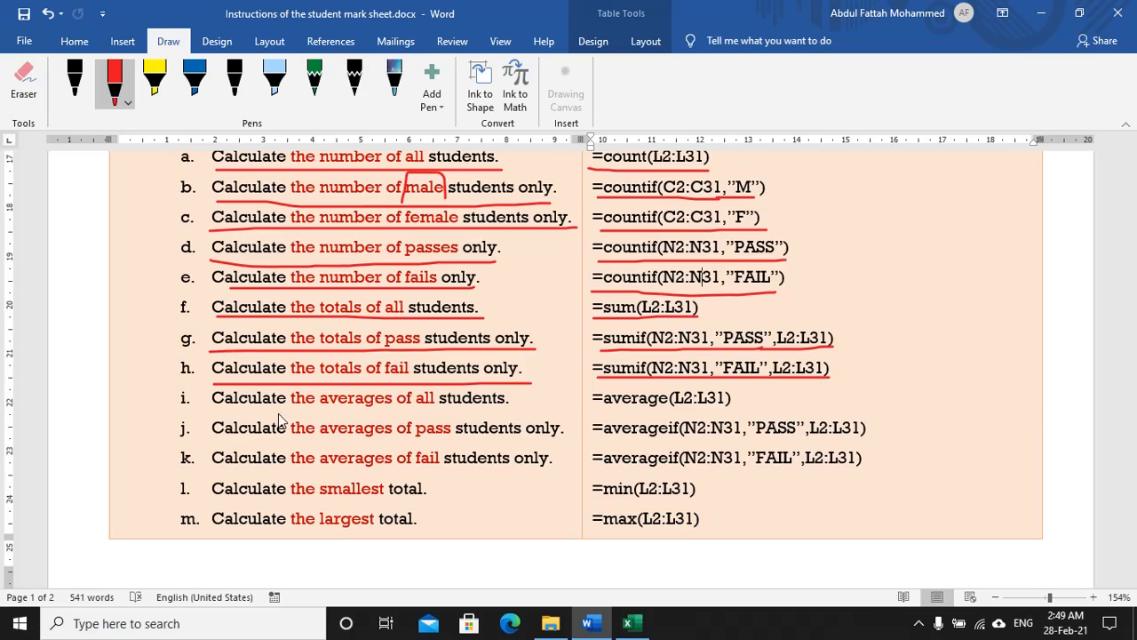
{"action": "left_click_drag", "start_coordinate": [213, 418], "coordinate": [515, 413]}
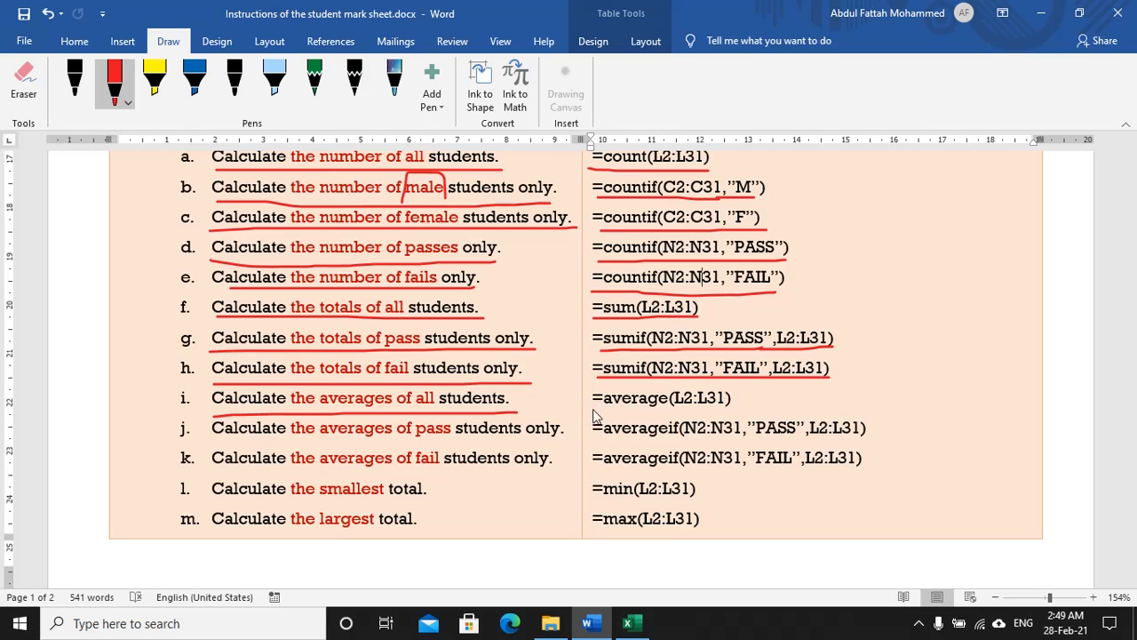
{"action": "left_click_drag", "start_coordinate": [594, 414], "coordinate": [739, 409]}
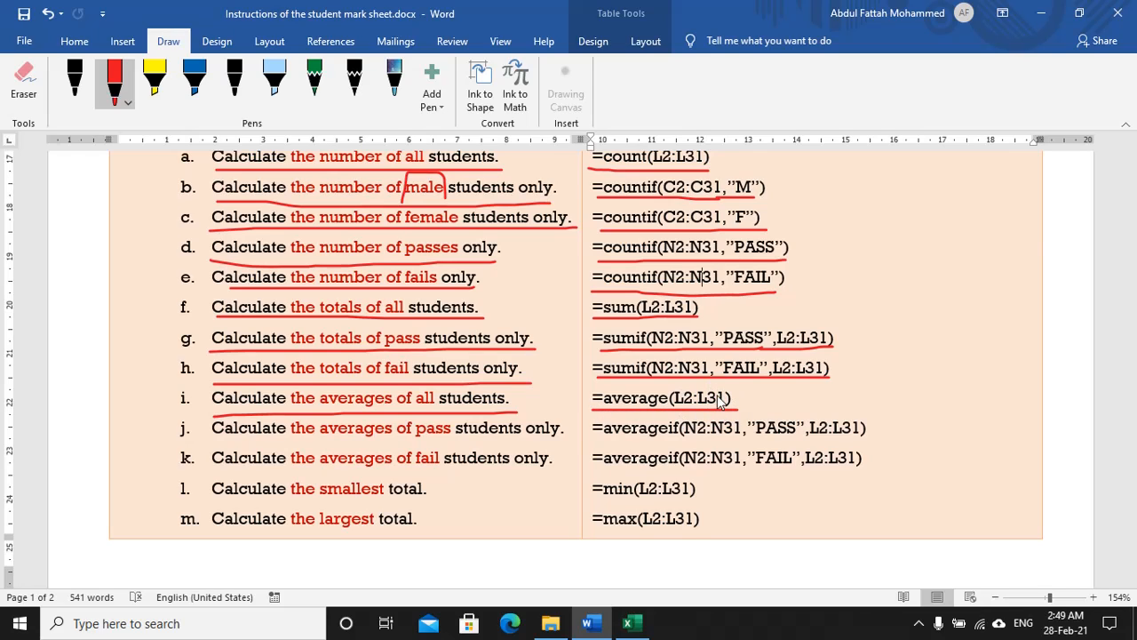
Step: Underline the pass-student and fail-student AVERAGEIF instructions and formulas
{"action": "left_click_drag", "start_coordinate": [215, 439], "coordinate": [303, 440]}
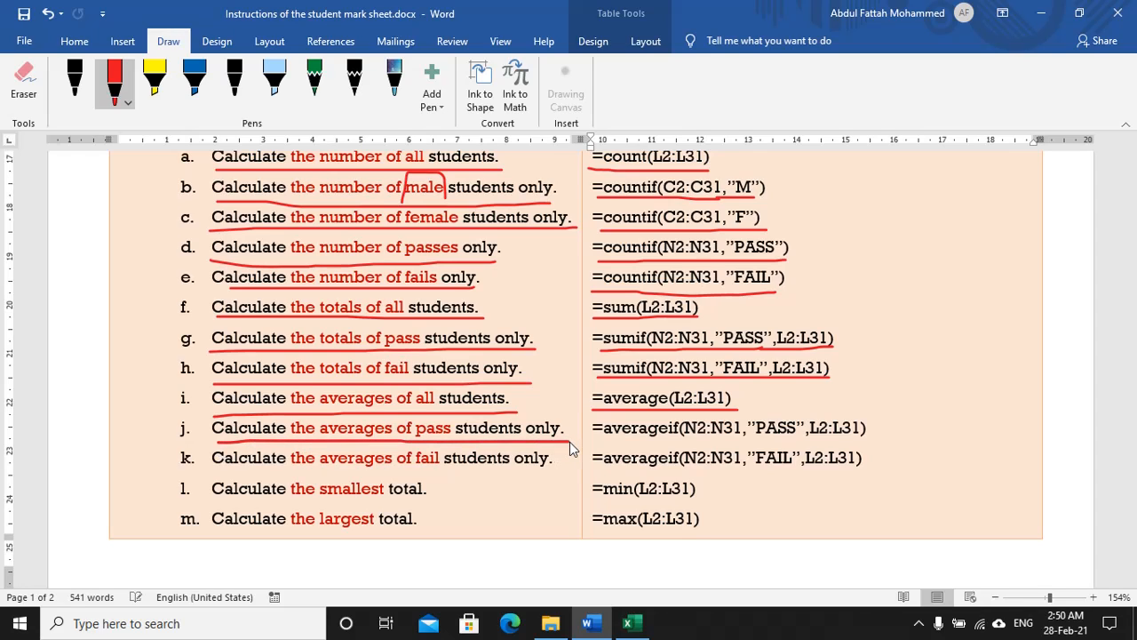
{"action": "left_click_drag", "start_coordinate": [601, 443], "coordinate": [700, 444]}
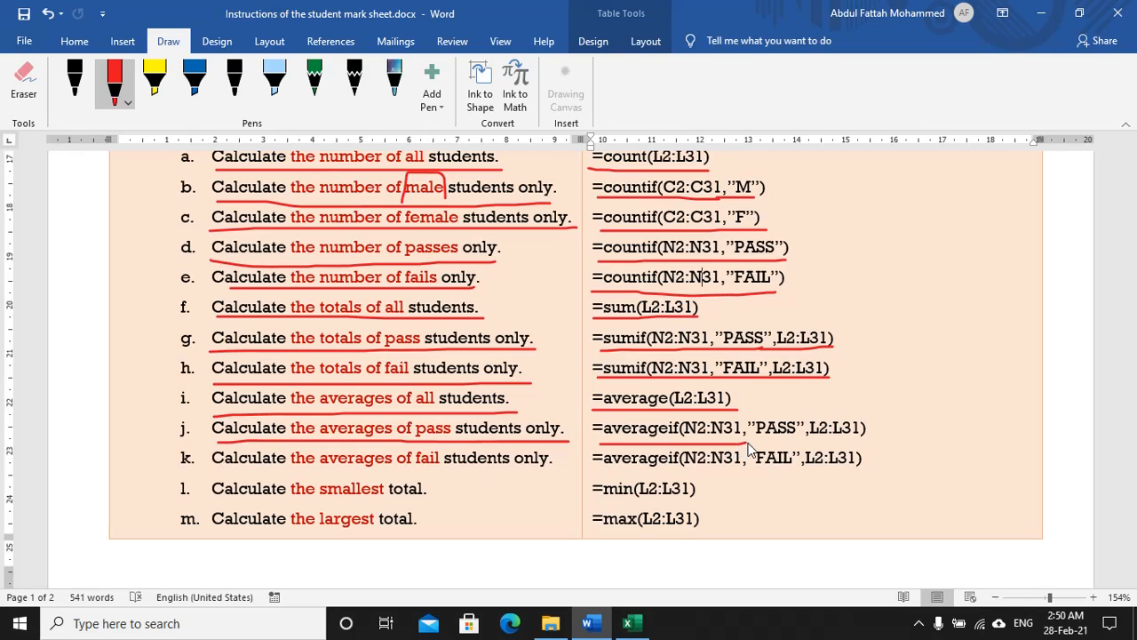
{"action": "left_click_drag", "start_coordinate": [778, 445], "coordinate": [797, 442]}
{"action": "left_click_drag", "start_coordinate": [828, 447], "coordinate": [859, 442]}
{"action": "left_click_drag", "start_coordinate": [214, 466], "coordinate": [640, 470]}
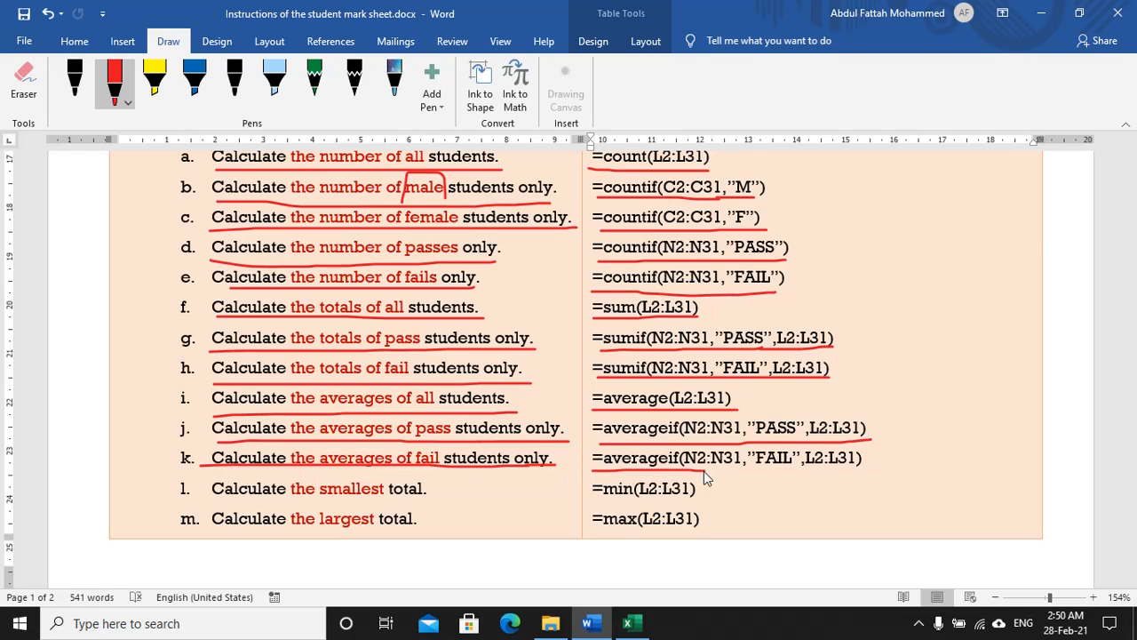
{"action": "left_click_drag", "start_coordinate": [745, 471], "coordinate": [868, 470]}
Step: Underline the smallest and largest total instructions with their =min(L2:L31) and =max(L2:L31) formulas
{"action": "left_click_drag", "start_coordinate": [212, 502], "coordinate": [429, 503]}
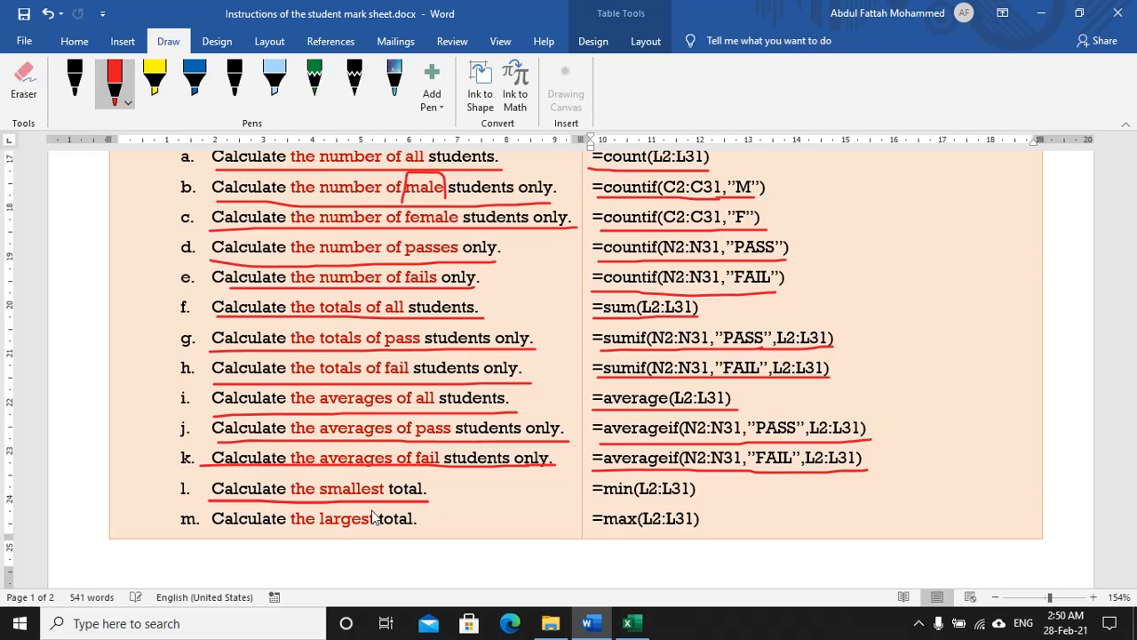
{"action": "left_click_drag", "start_coordinate": [210, 531], "coordinate": [408, 532]}
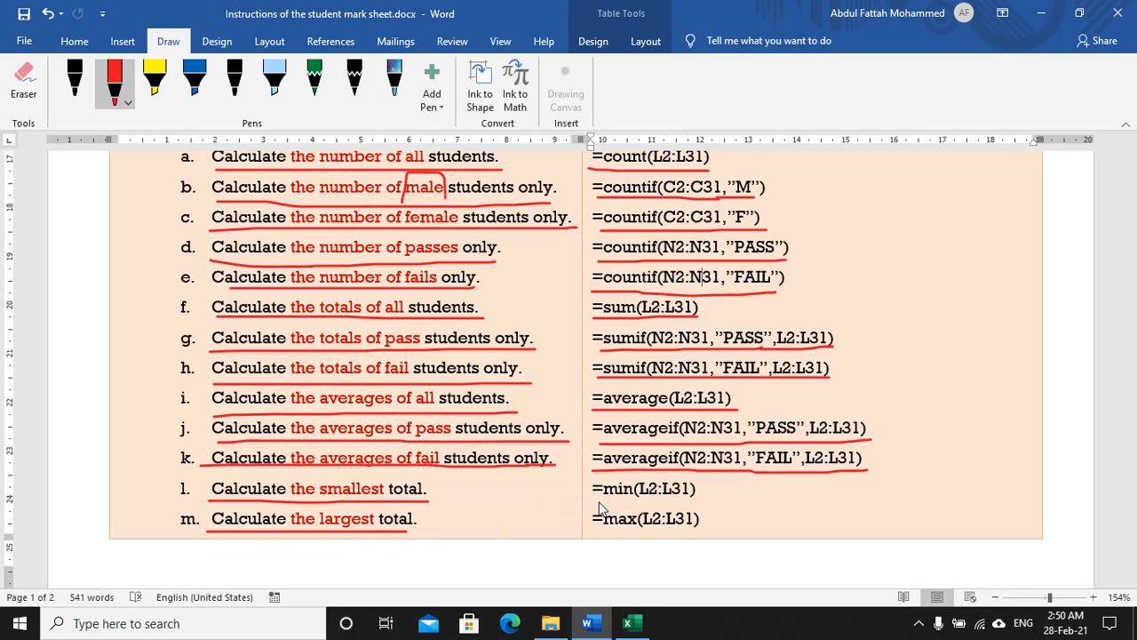
{"action": "left_click_drag", "start_coordinate": [586, 503], "coordinate": [716, 503]}
{"action": "left_click_drag", "start_coordinate": [588, 531], "coordinate": [712, 532]}
Step: Enter =count(L2:L31) in R16 to count all students, giving 30
{"action": "key", "text": "alt+Tab"}
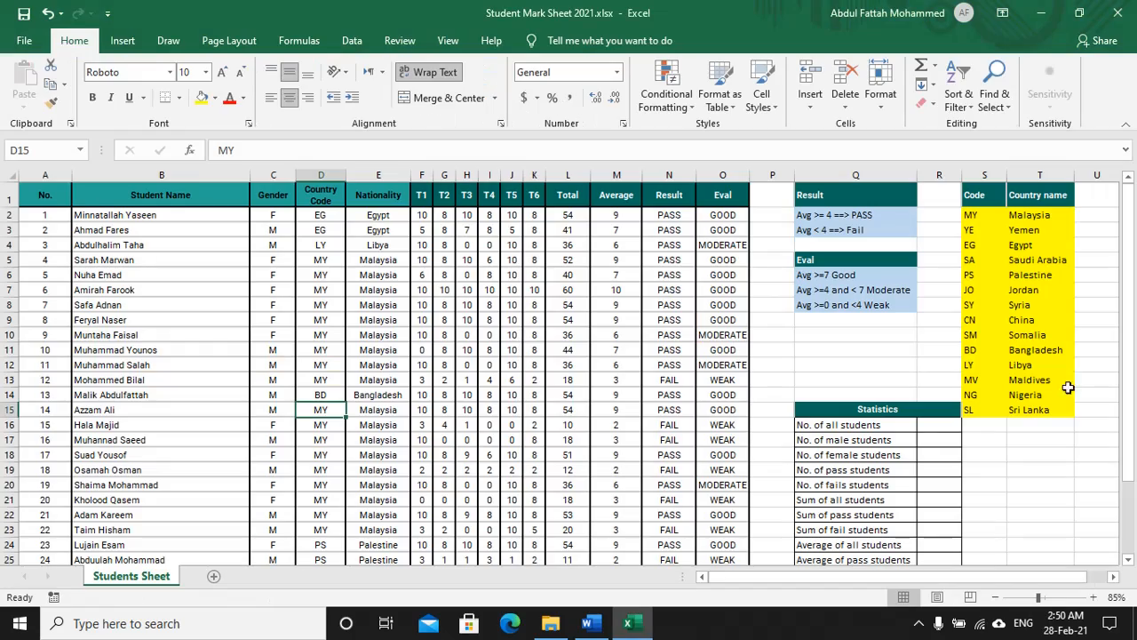
{"action": "scroll", "coordinate": [879, 418], "scroll_direction": "up", "scroll_amount": 4}
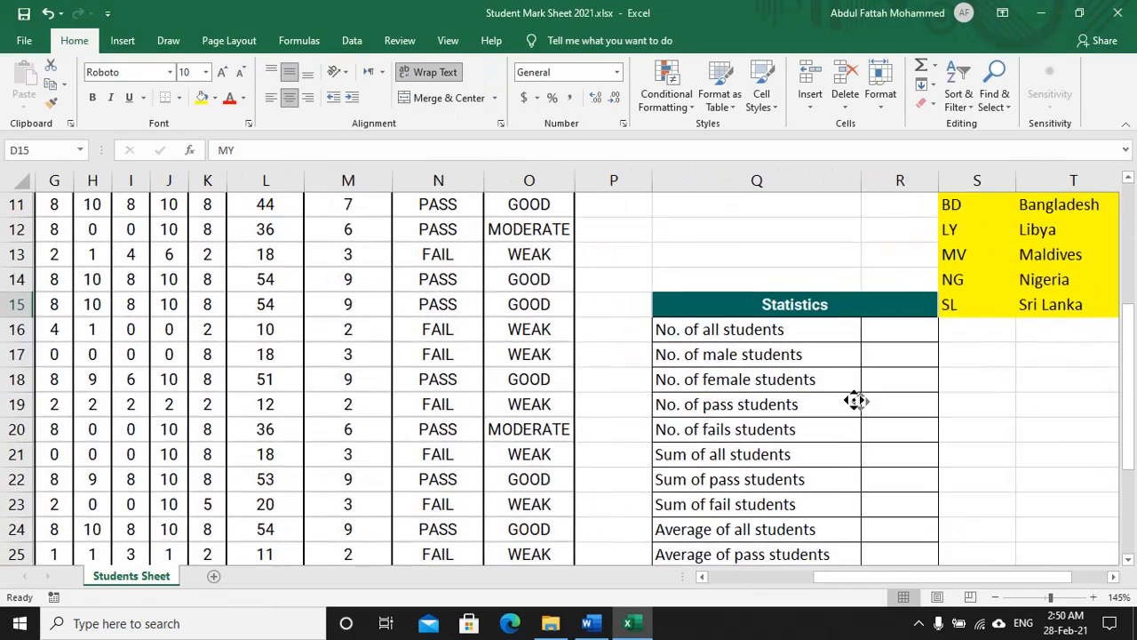
{"action": "left_click", "coordinate": [915, 363]}
{"action": "scroll", "coordinate": [853, 405], "scroll_direction": "up", "scroll_amount": 3}
{"action": "scroll", "coordinate": [853, 405], "scroll_direction": "down", "scroll_amount": 2}
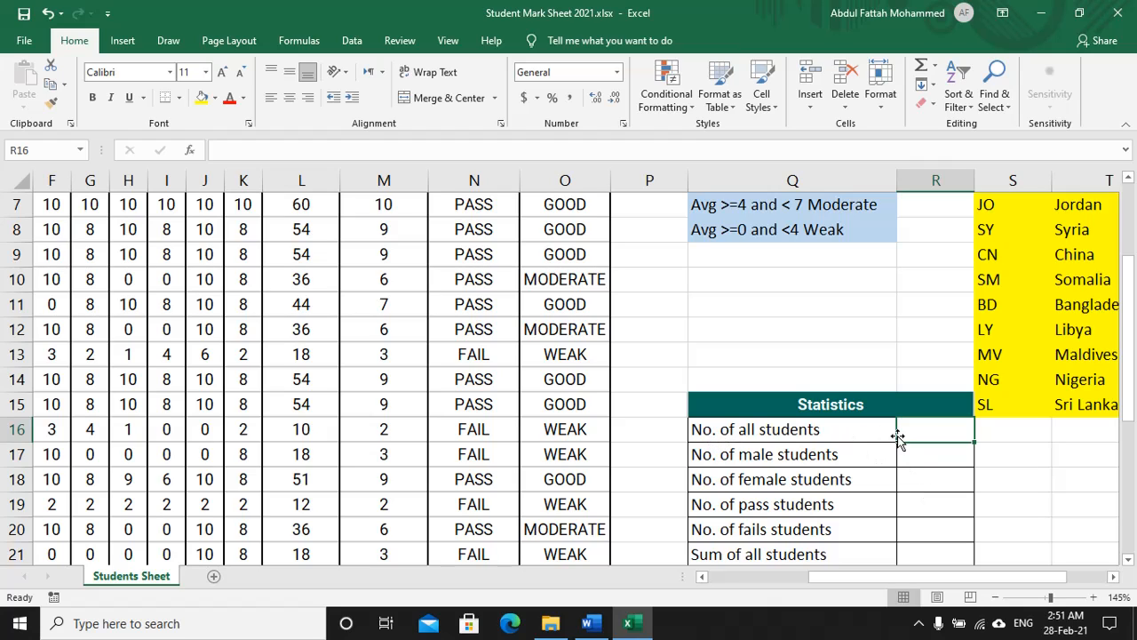
{"action": "type", "text": "=coun"}
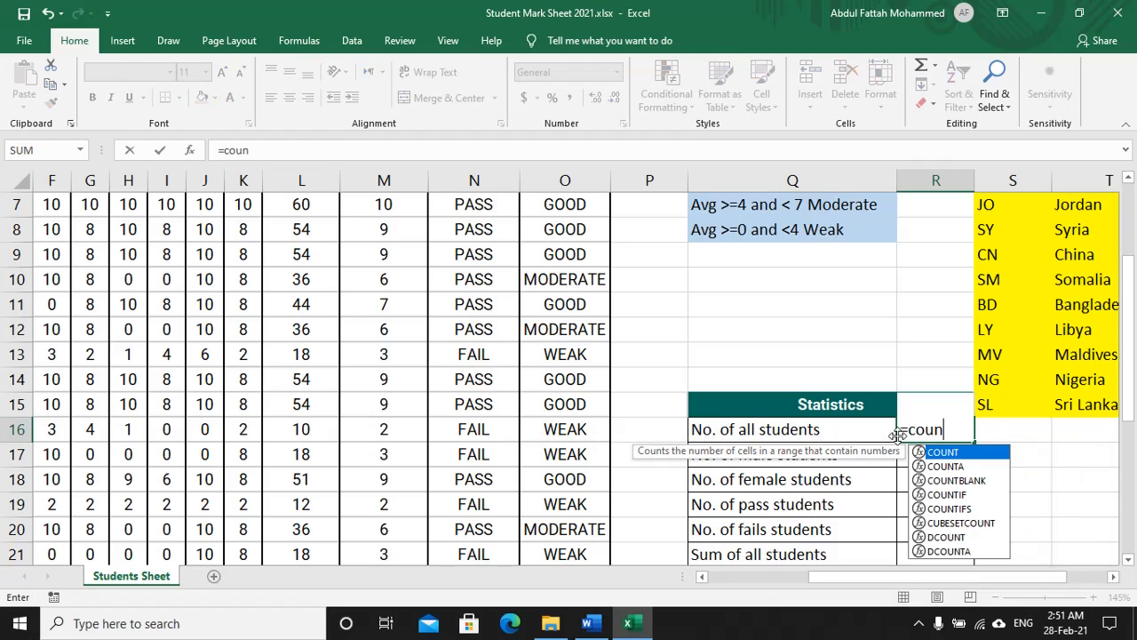
{"action": "type", "text": "t("}
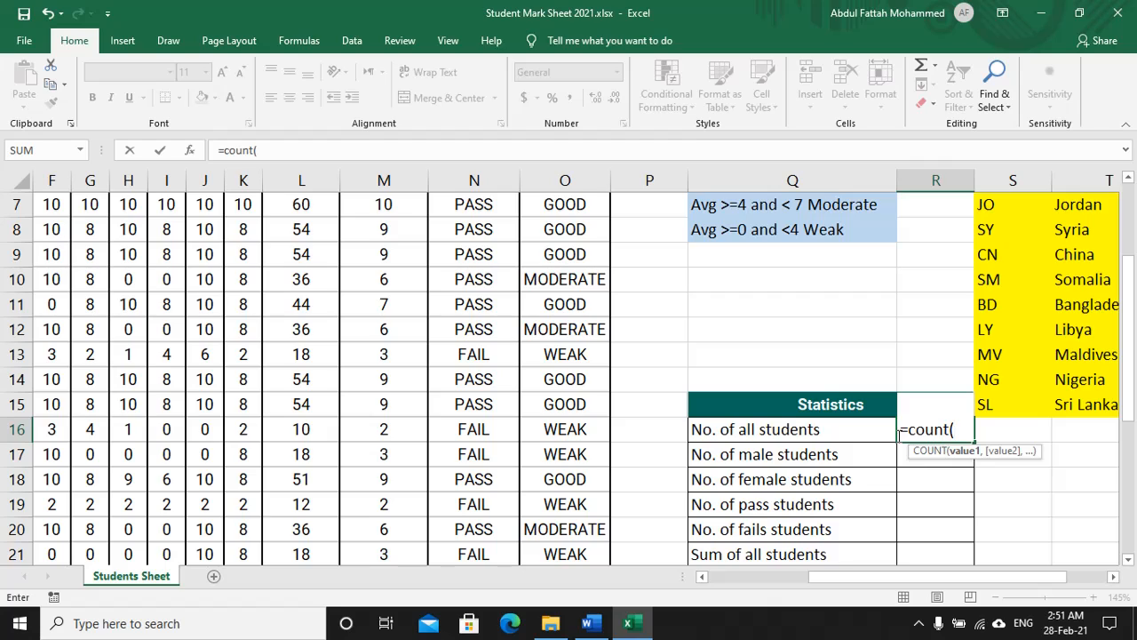
{"action": "scroll", "coordinate": [408, 243], "scroll_direction": "up", "scroll_amount": 2}
{"action": "left_click_drag", "start_coordinate": [302, 247], "coordinate": [327, 511]}
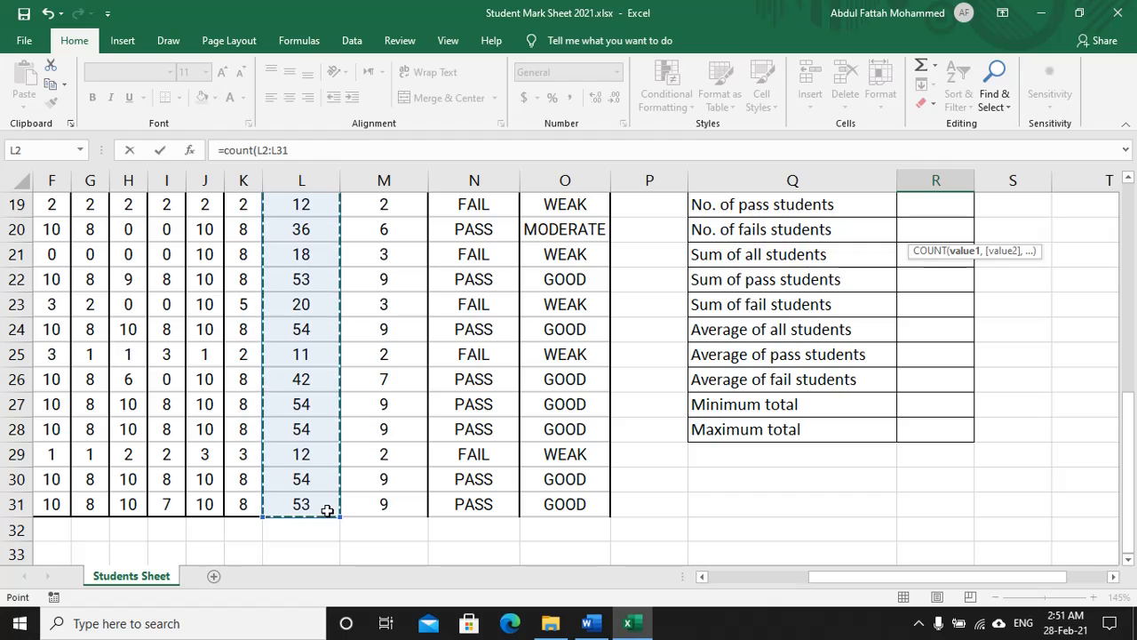
{"action": "type", "text": ")"}
{"action": "scroll", "coordinate": [1040, 348], "scroll_direction": "up", "scroll_amount": 3}
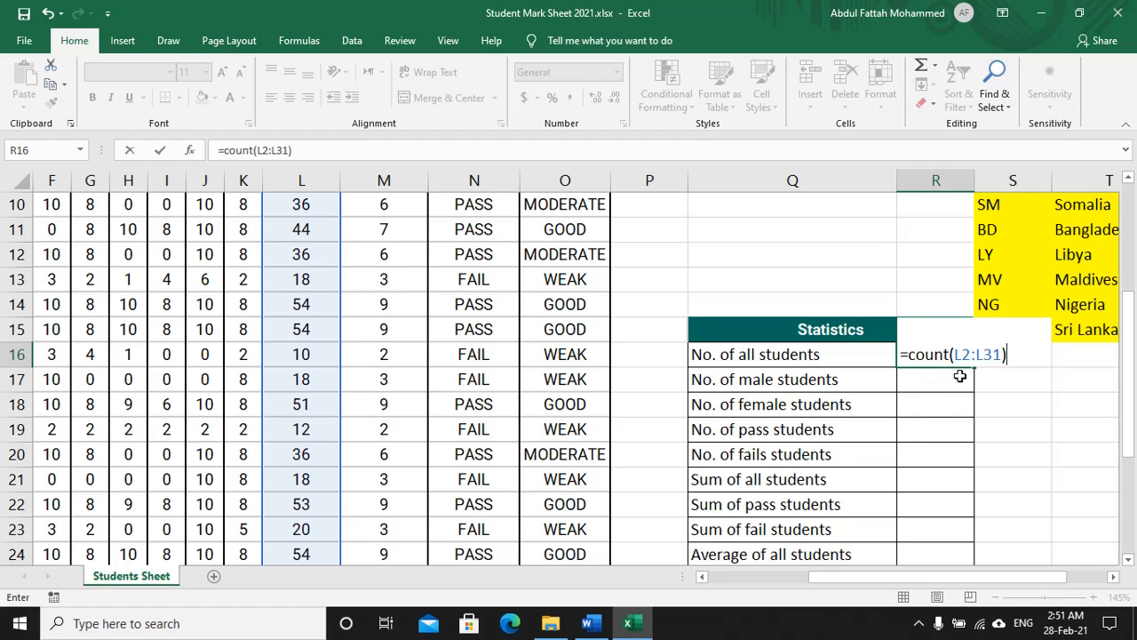
{"action": "key", "text": "Return"}
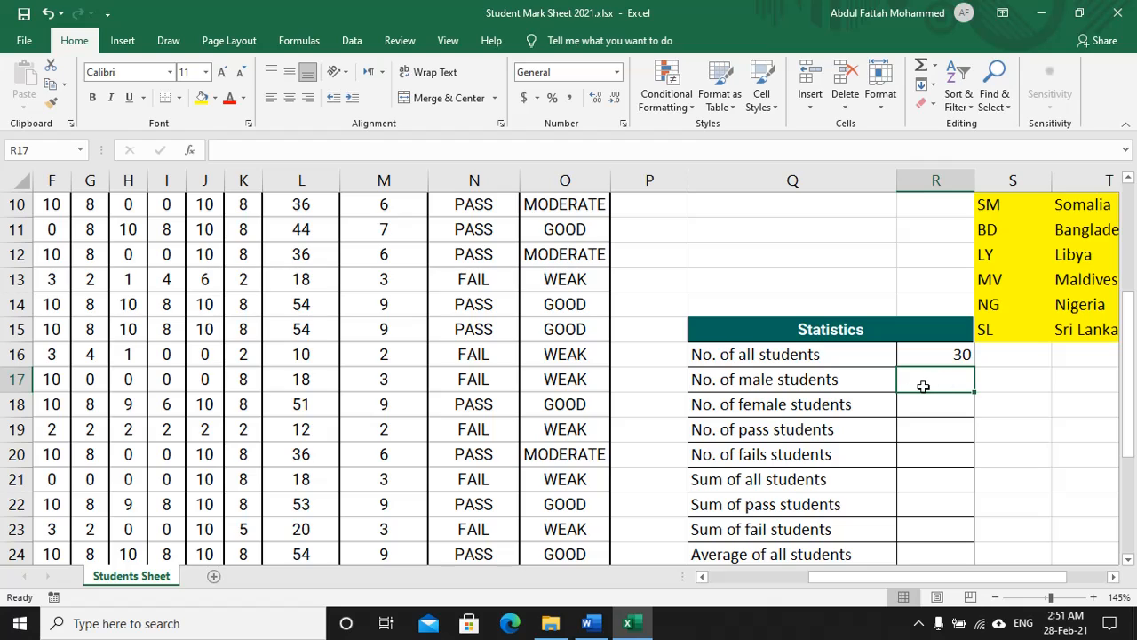
Step: Enter =countif(C2:C31,"M") in R17 to count male students, giving 16
{"action": "type", "text": "=countif"}
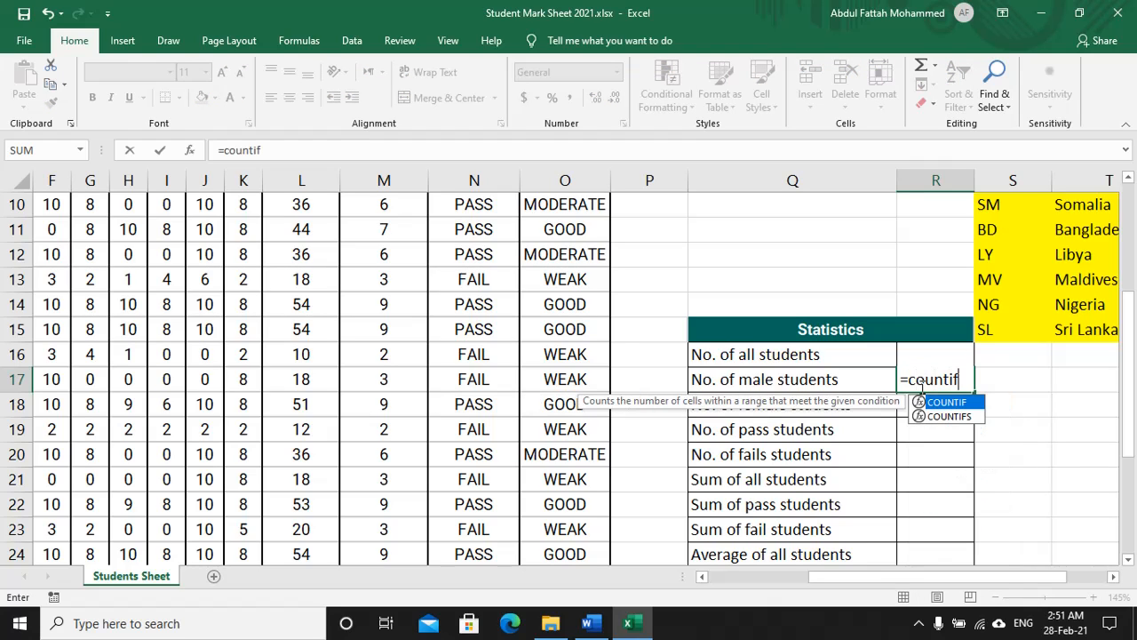
{"action": "type", "text": "("}
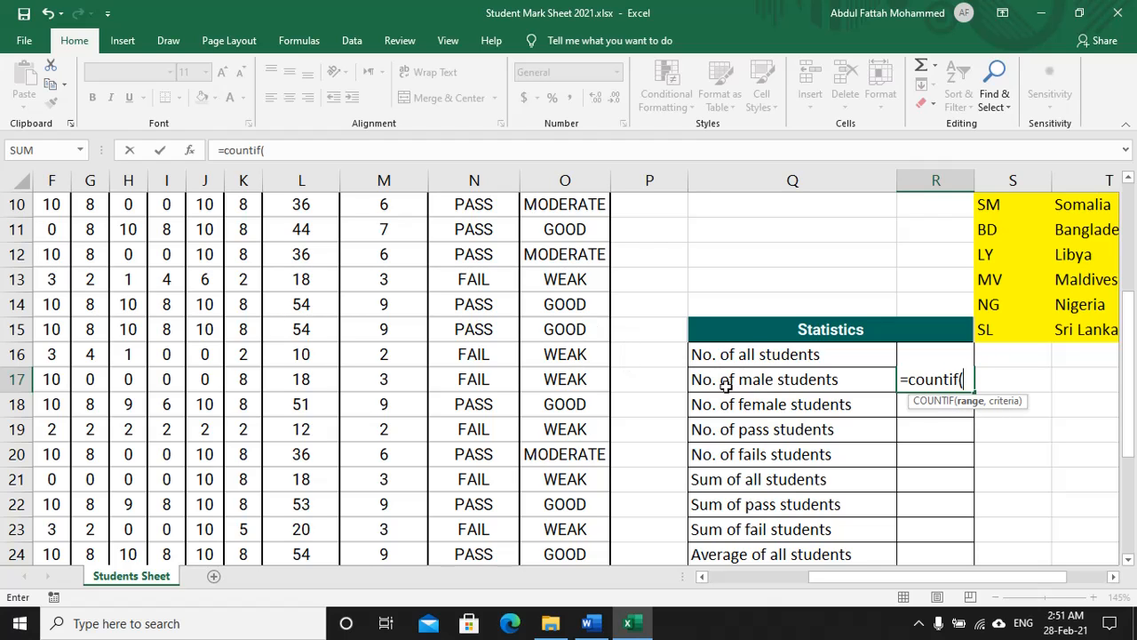
{"action": "left_click_drag", "start_coordinate": [820, 575], "coordinate": [720, 576]}
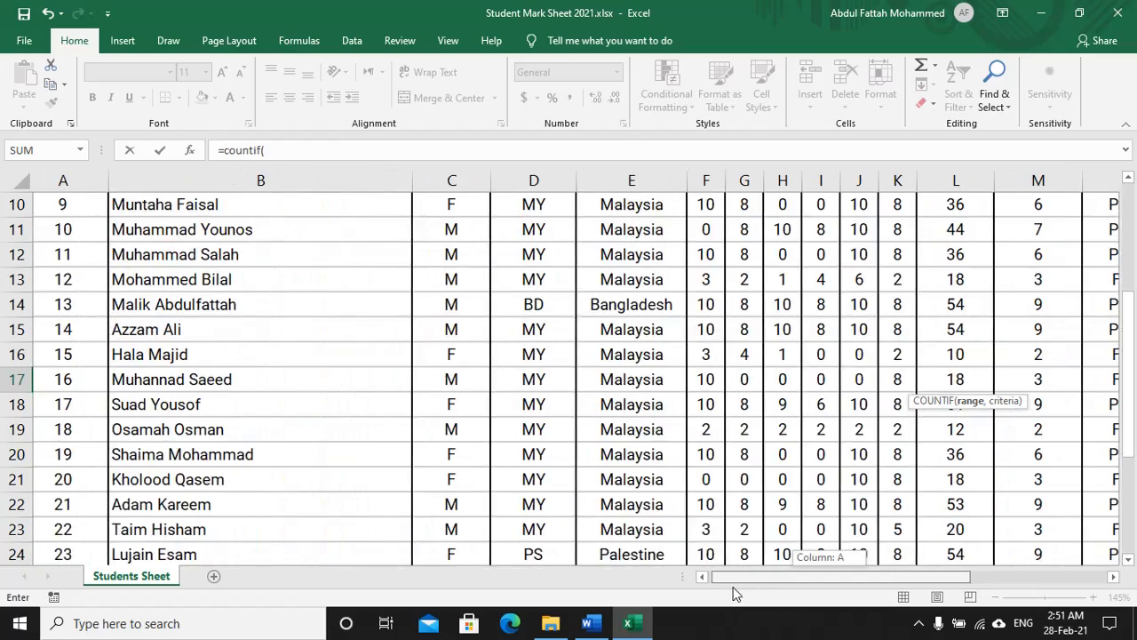
{"action": "scroll", "coordinate": [457, 284], "scroll_direction": "up", "scroll_amount": 3}
{"action": "left_click_drag", "start_coordinate": [460, 249], "coordinate": [471, 504]}
{"action": "left_click_drag", "start_coordinate": [473, 552], "coordinate": [465, 499]}
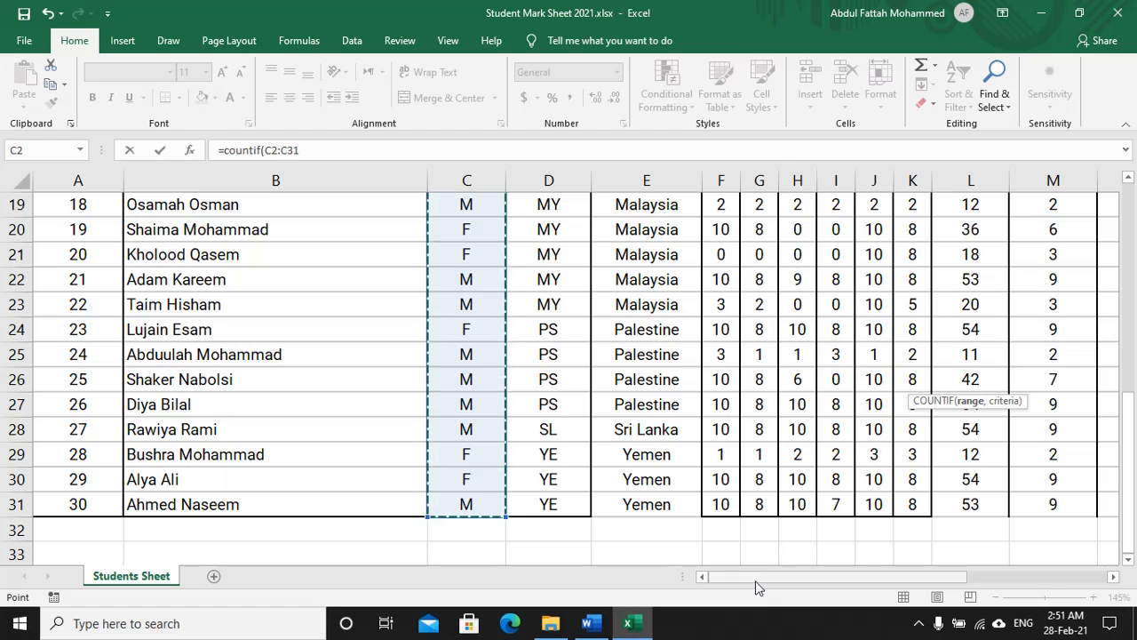
{"action": "left_click_drag", "start_coordinate": [931, 577], "coordinate": [1058, 575]}
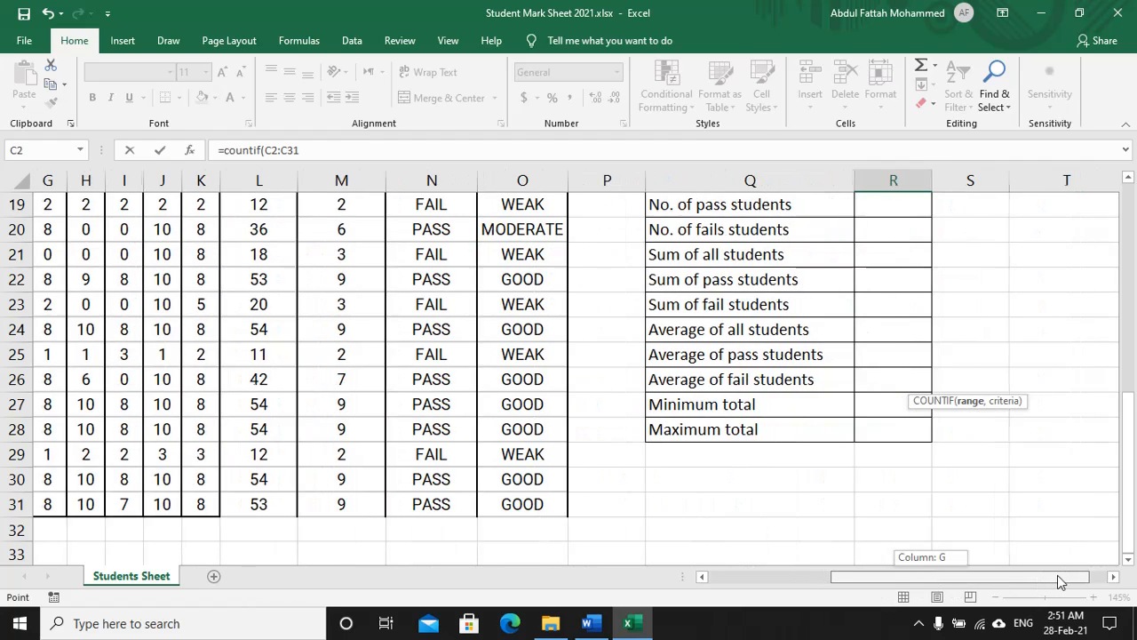
{"action": "scroll", "coordinate": [1006, 488], "scroll_direction": "up", "scroll_amount": 3}
{"action": "type", "text": ","}
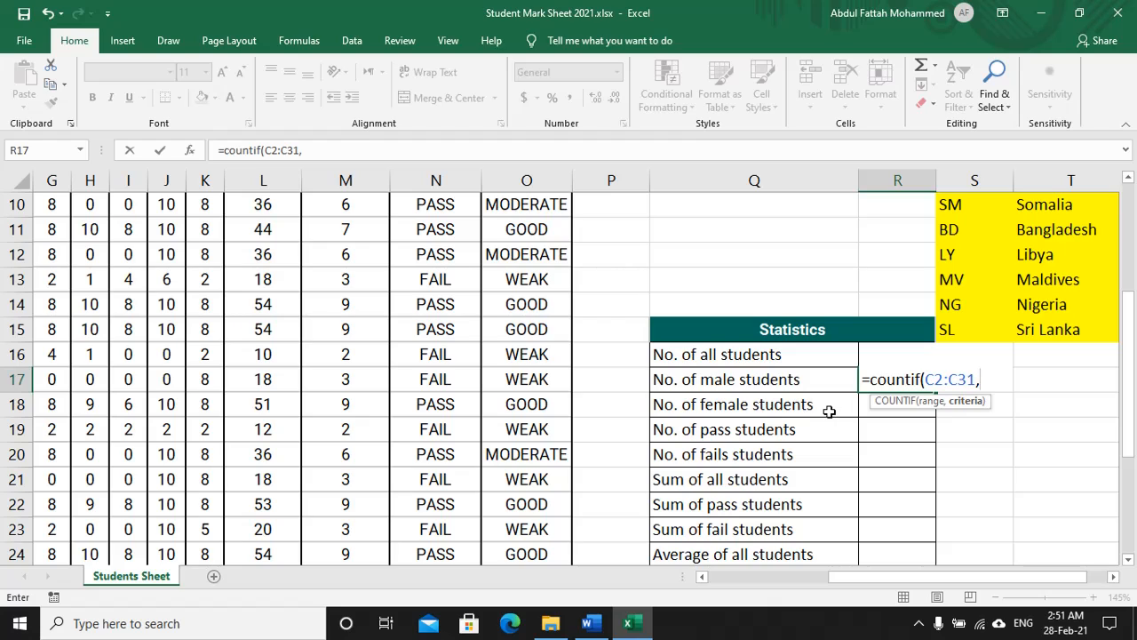
{"action": "type", "text": "\"M\")"}
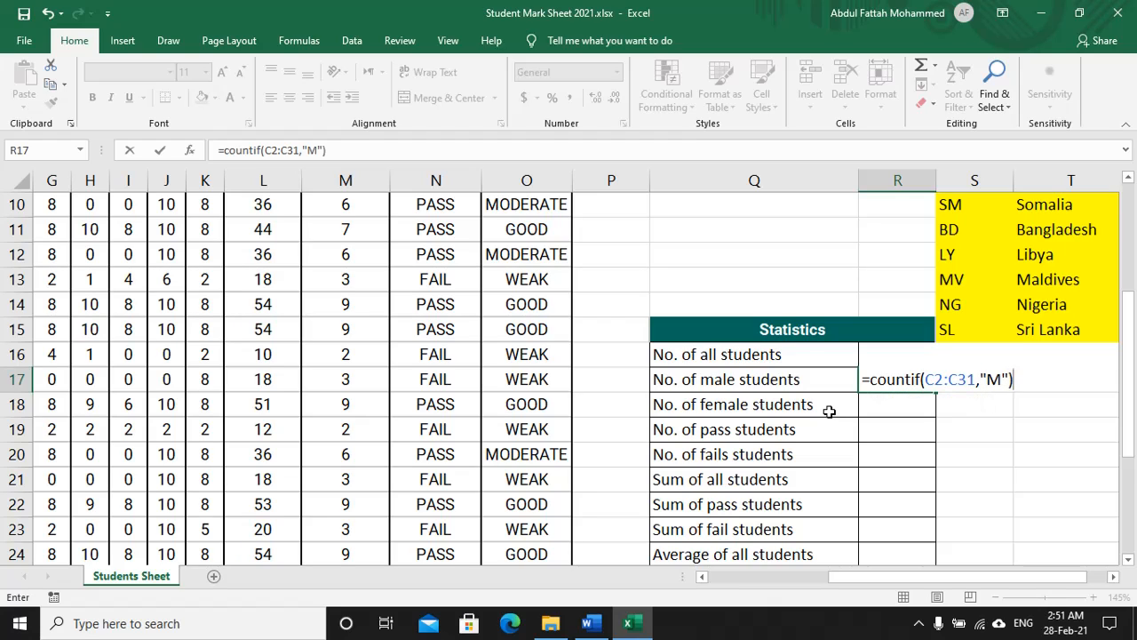
{"action": "key", "text": "Return"}
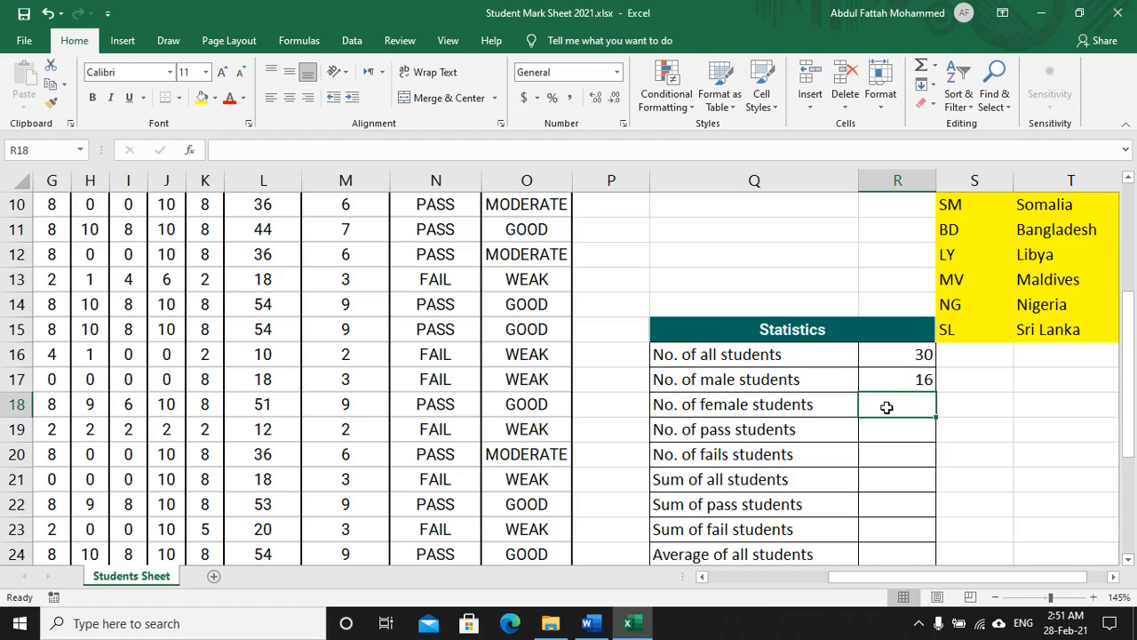
{"action": "type", "text": "=count"}
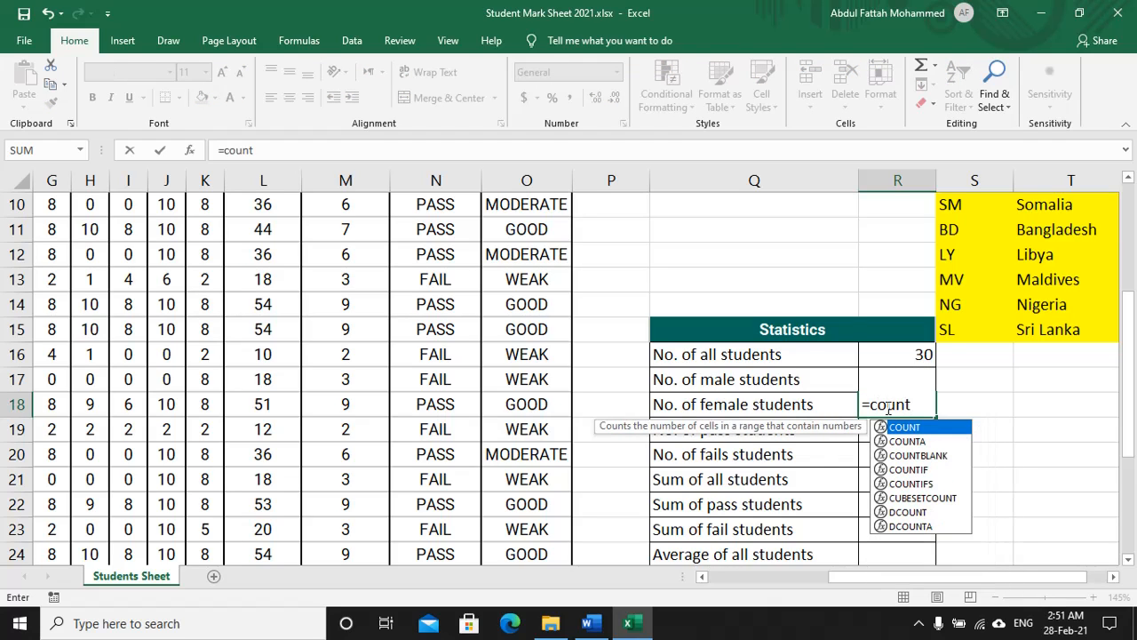
{"action": "type", "text": "if("}
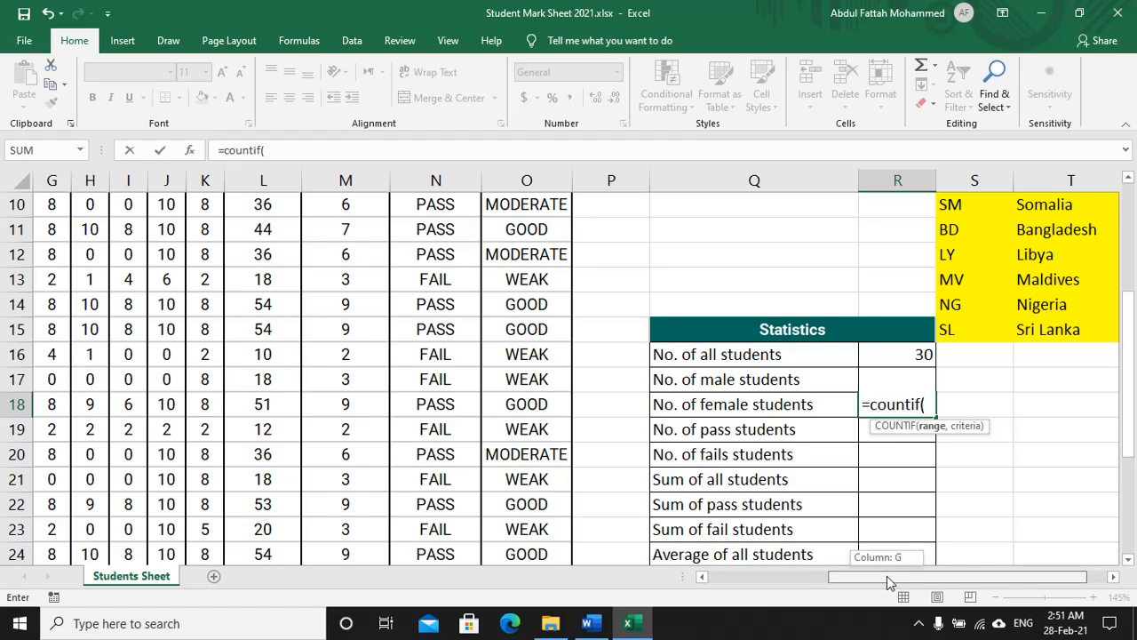
Step: Complete R18 as =COUNTIF(C2:C31,"F") to count female students, giving 14
{"action": "left_click_drag", "start_coordinate": [887, 576], "coordinate": [766, 576]}
{"action": "scroll", "coordinate": [484, 444], "scroll_direction": "up", "scroll_amount": 3}
{"action": "left_click_drag", "start_coordinate": [467, 246], "coordinate": [480, 520]}
{"action": "left_click_drag", "start_coordinate": [757, 575], "coordinate": [893, 576]}
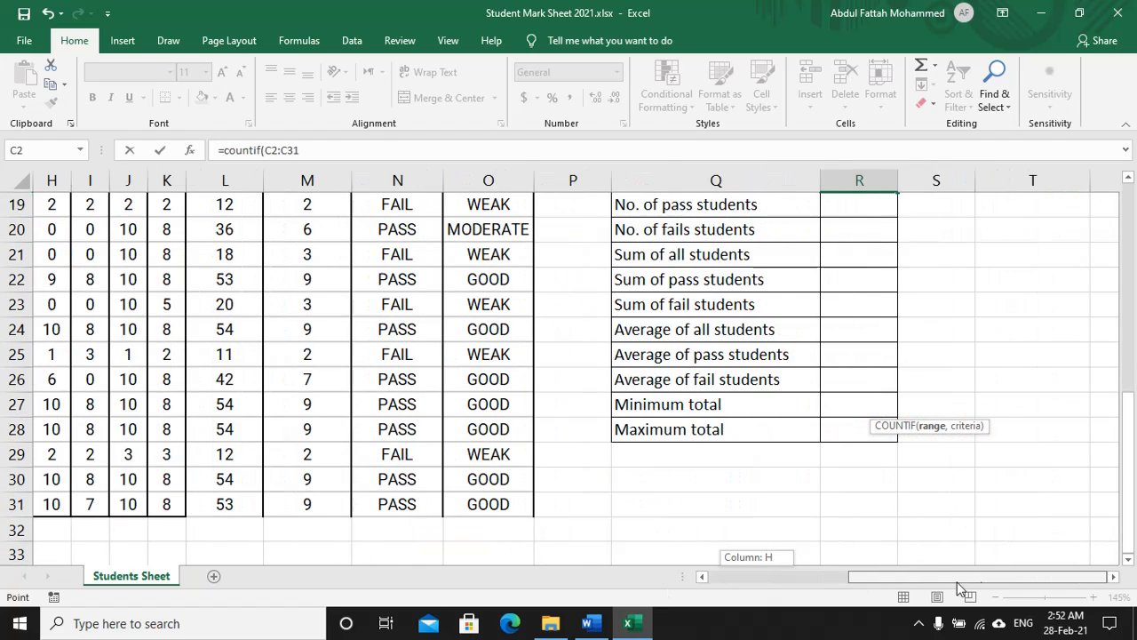
{"action": "scroll", "coordinate": [962, 376], "scroll_direction": "up", "scroll_amount": 3}
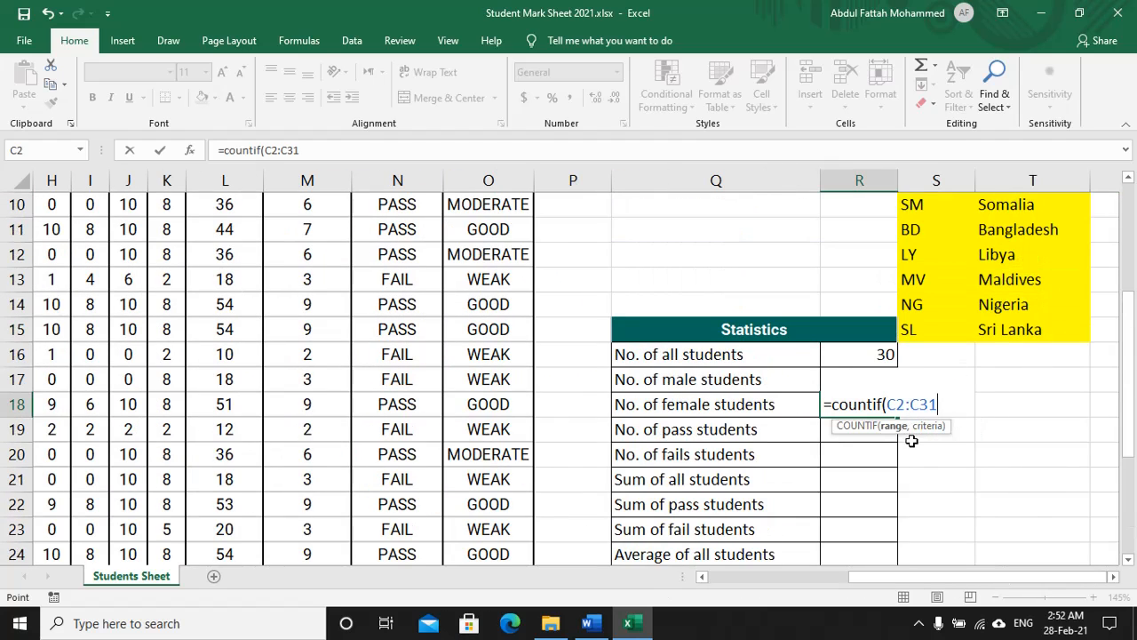
{"action": "type", "text": ",\"F\""}
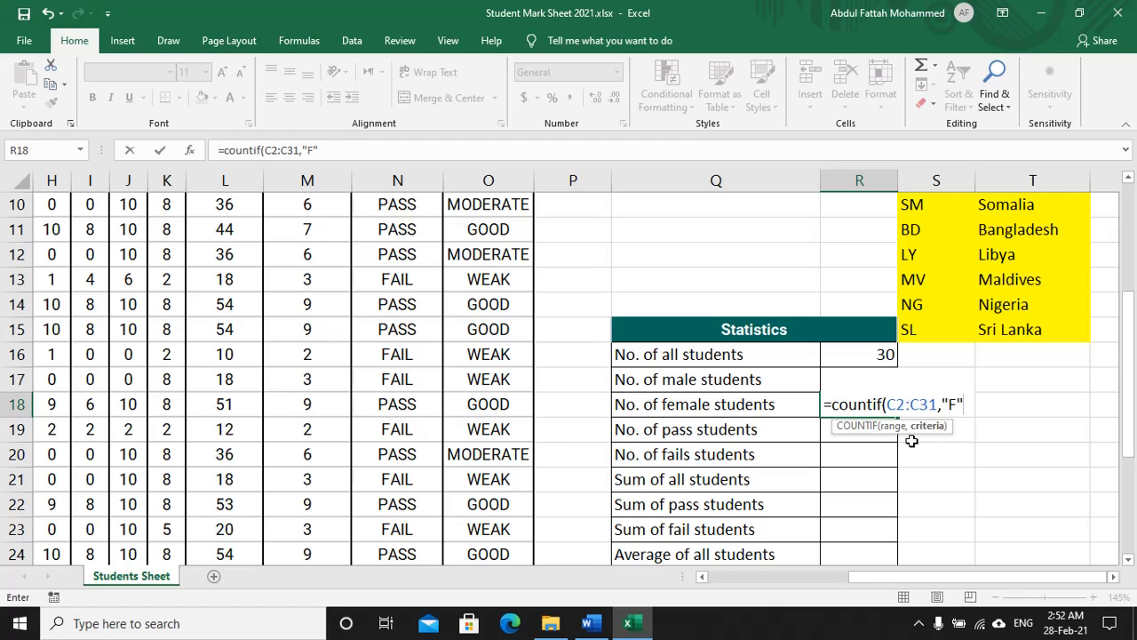
{"action": "type", "text": ")"}
{"action": "key", "text": "Return"}
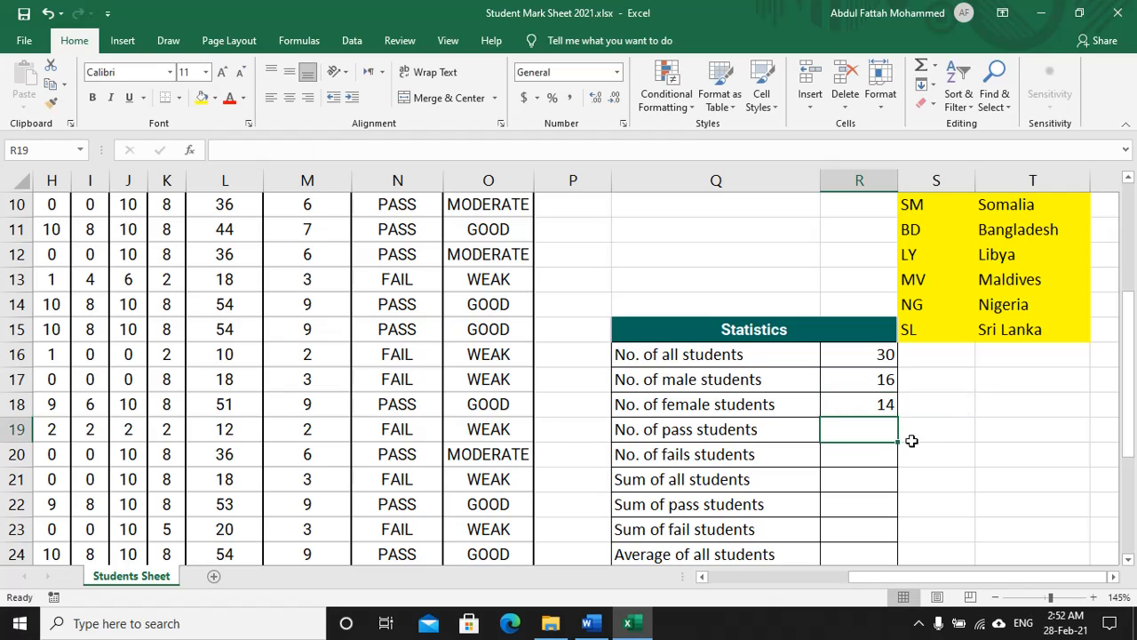
{"action": "left_click", "coordinate": [868, 405]}
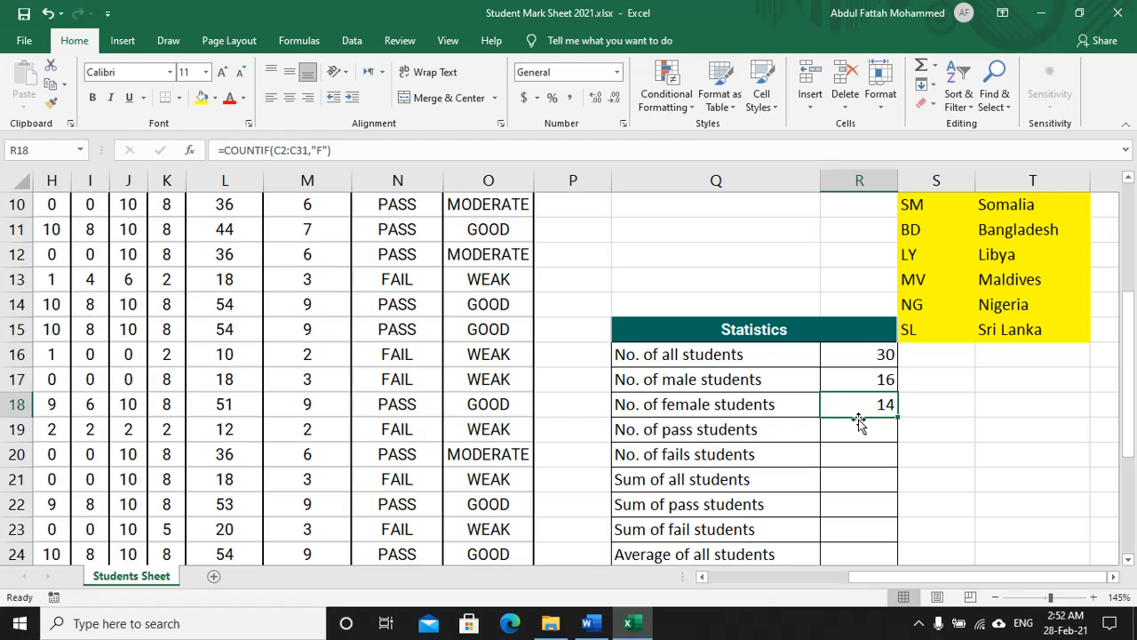
Step: Enter =COUNTIF(N2:N31,"PASS") in R19, giving 22 pass students
{"action": "left_click", "coordinate": [851, 429]}
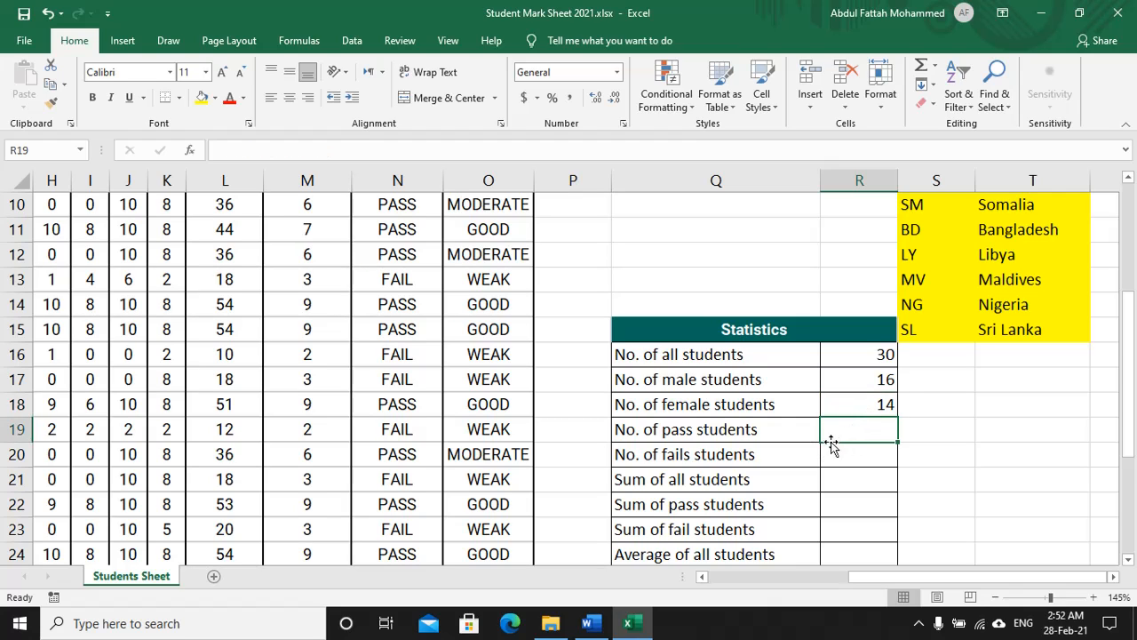
{"action": "type", "text": "="}
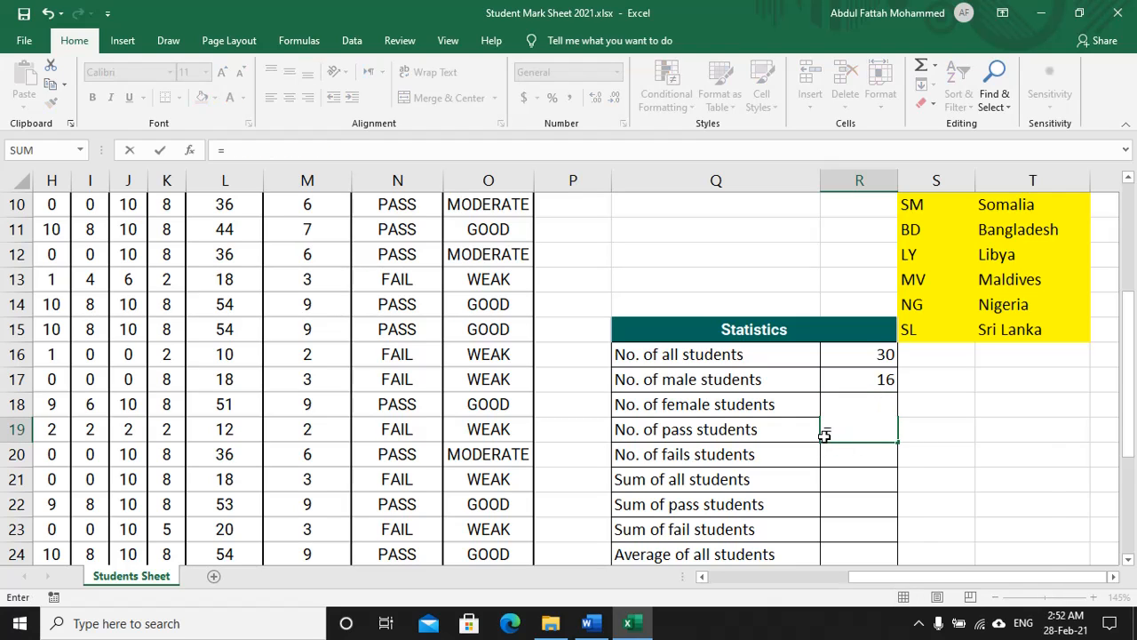
{"action": "type", "text": "count"}
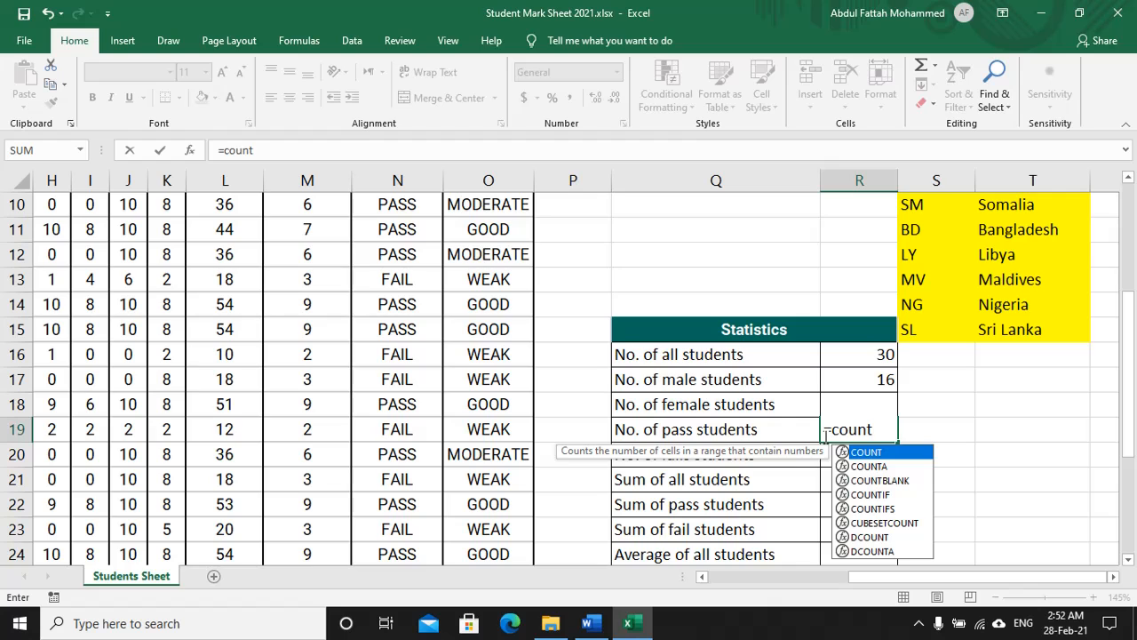
{"action": "key", "text": "Down"}
{"action": "key", "text": "Down"}
{"action": "key", "text": "Down"}
{"action": "key", "text": "Tab"}
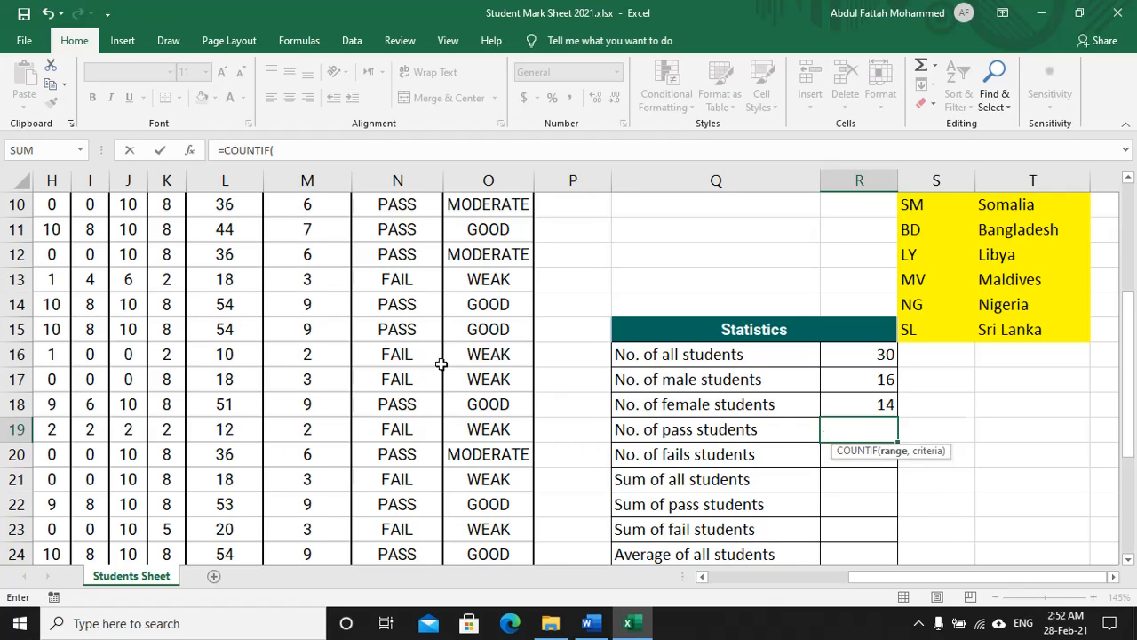
{"action": "scroll", "coordinate": [441, 363], "scroll_direction": "up", "scroll_amount": 3}
{"action": "left_click_drag", "start_coordinate": [397, 247], "coordinate": [407, 501]}
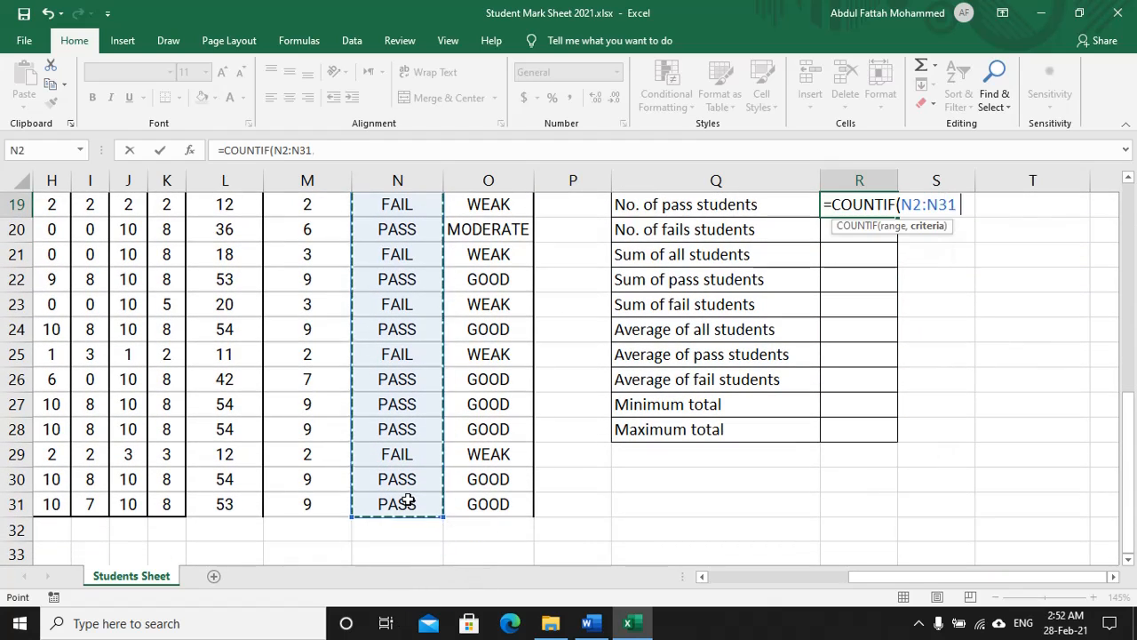
{"action": "type", "text": ",\""}
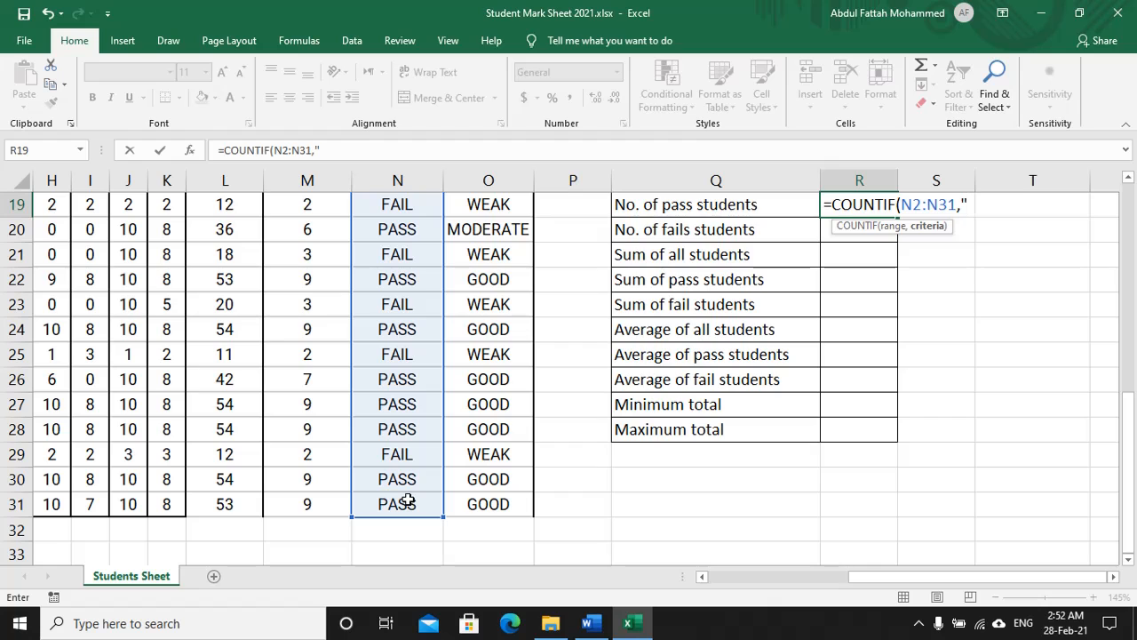
{"action": "type", "text": "PASS\")"}
{"action": "key", "text": "Return"}
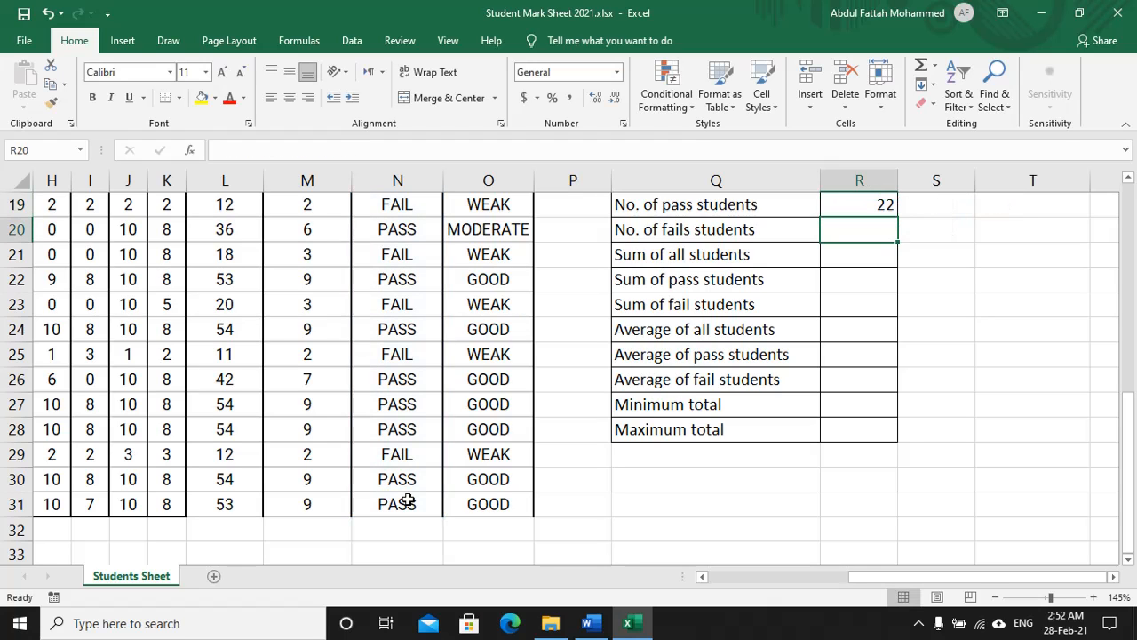
{"action": "scroll", "coordinate": [554, 454], "scroll_direction": "up", "scroll_amount": 2}
{"action": "left_click", "coordinate": [861, 355]}
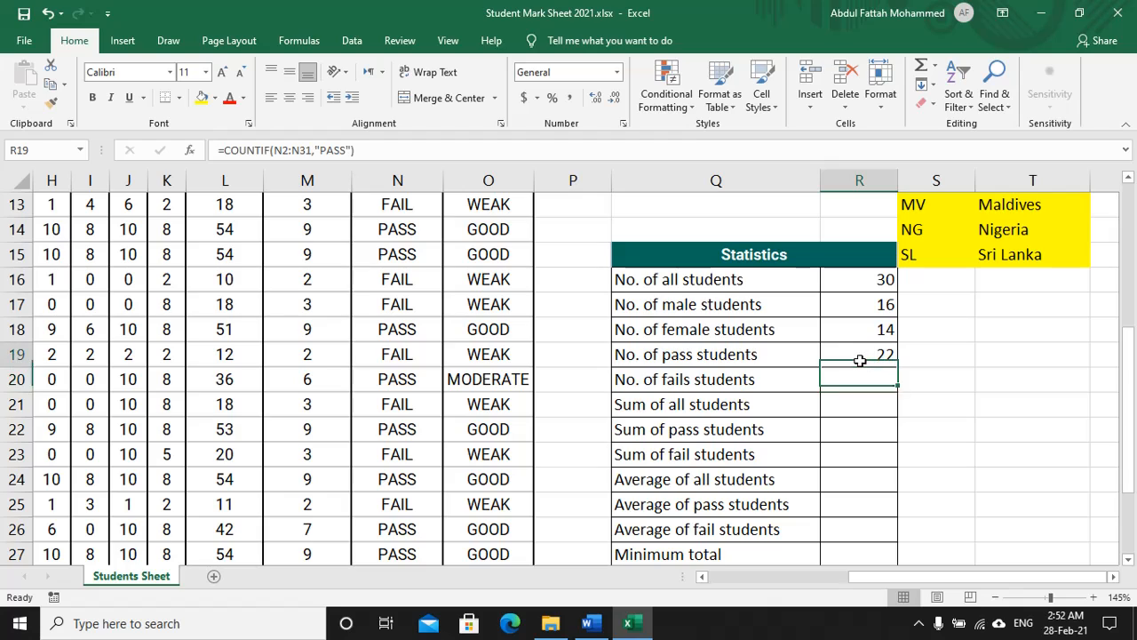
Step: Enter =COUNTIF(N2:N31,"FAIL") in R20, giving 8 failed students
{"action": "left_click", "coordinate": [849, 384]}
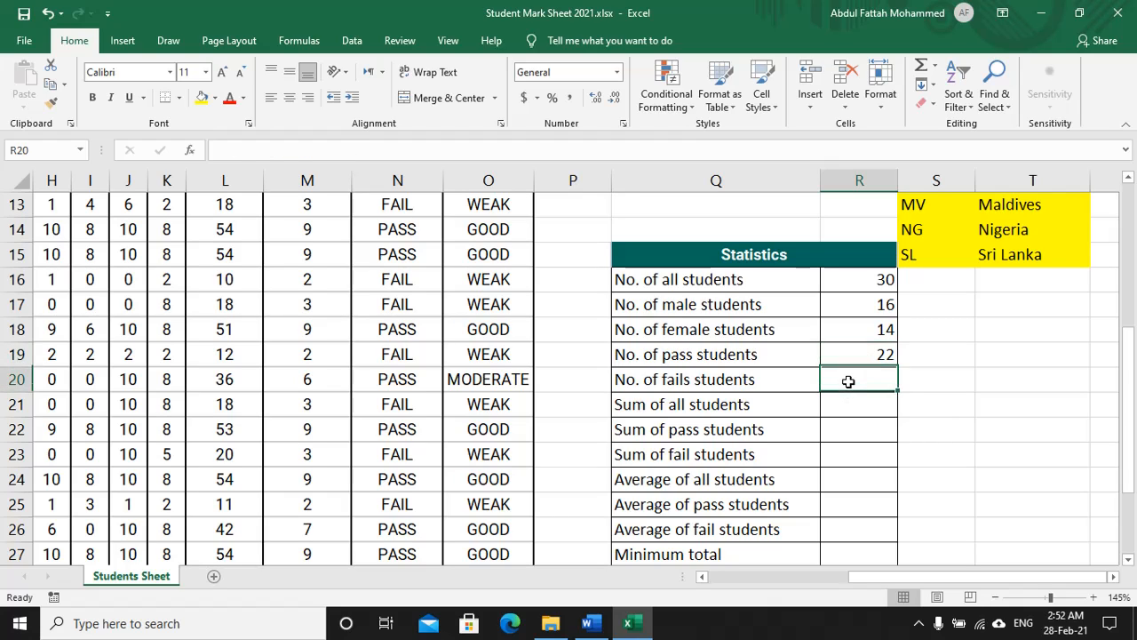
{"action": "type", "text": "="}
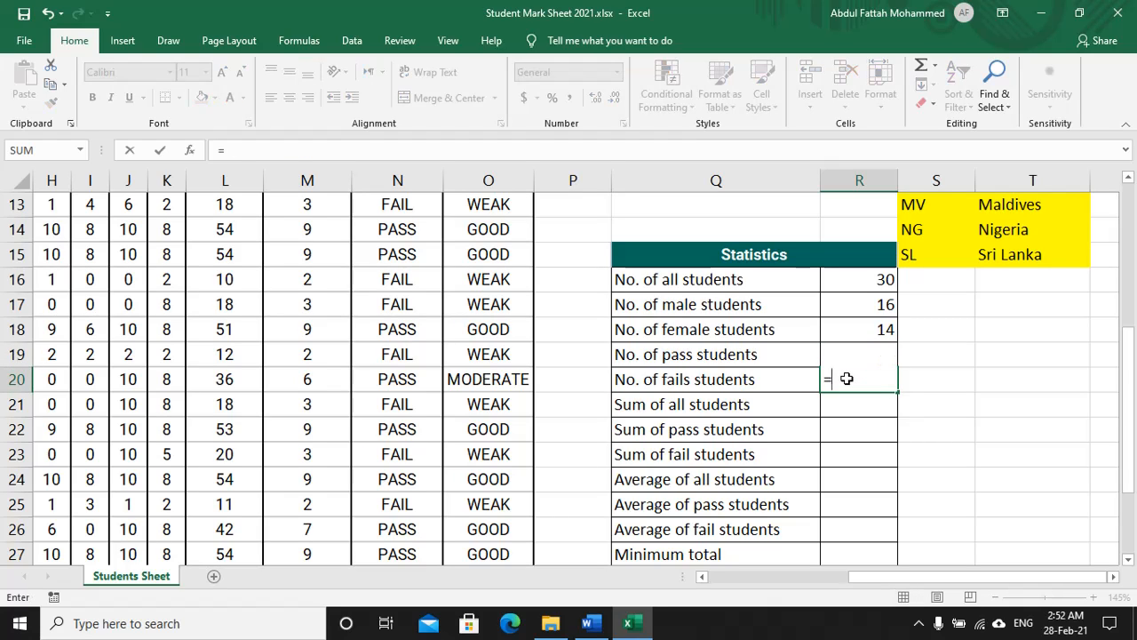
{"action": "type", "text": "c"}
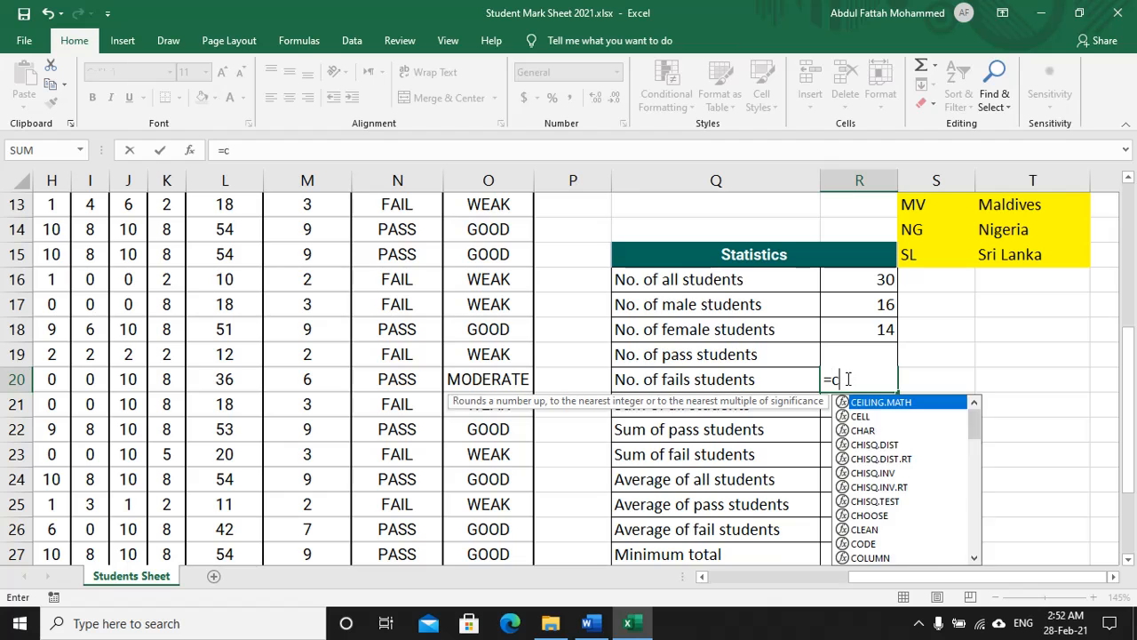
{"action": "type", "text": "ountif("}
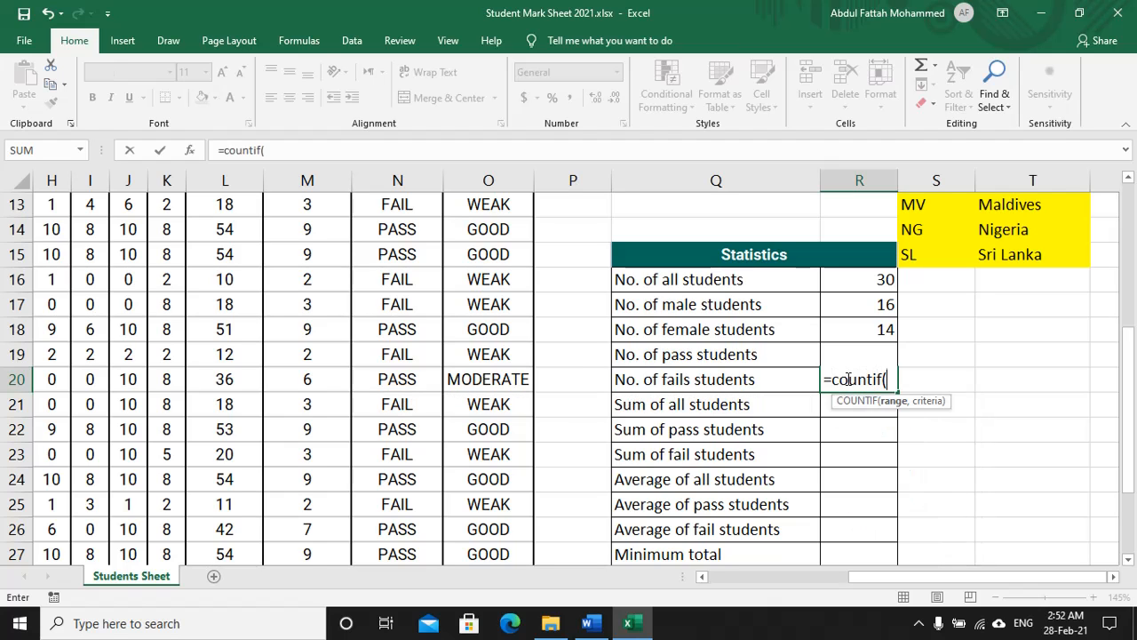
{"action": "scroll", "coordinate": [414, 276], "scroll_direction": "up", "scroll_amount": 4}
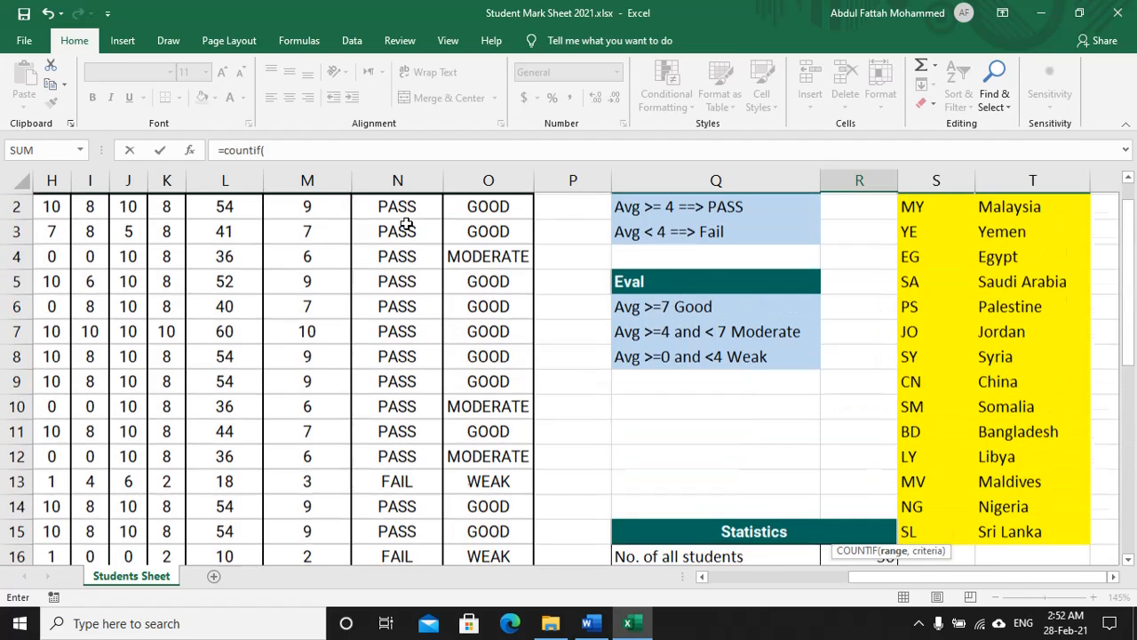
{"action": "left_click_drag", "start_coordinate": [400, 246], "coordinate": [399, 503]}
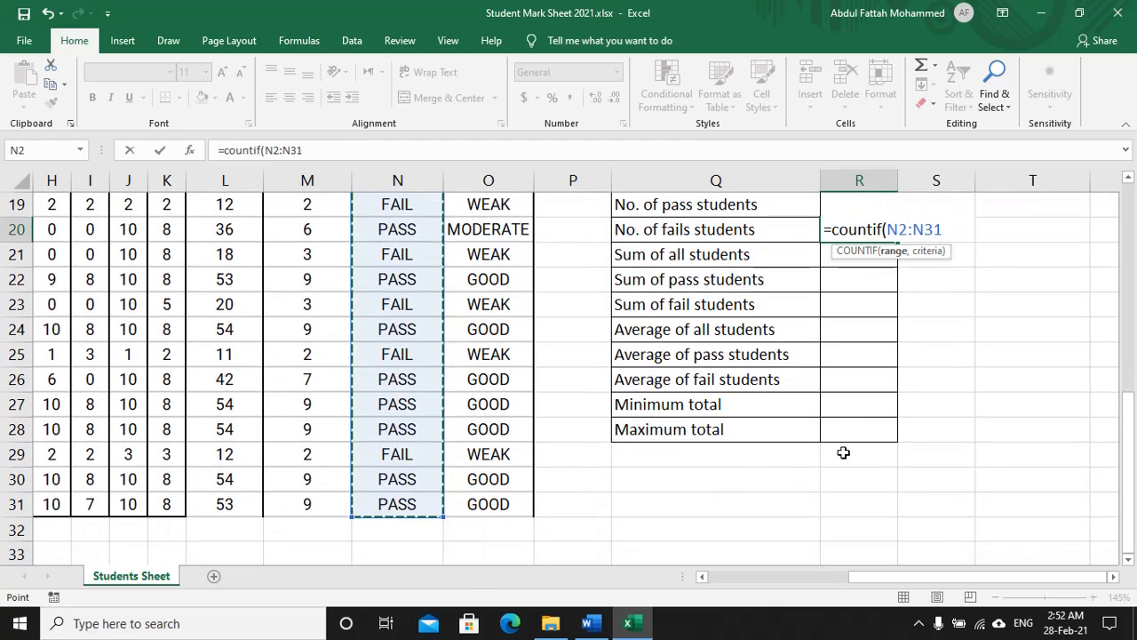
{"action": "type", "text": ","}
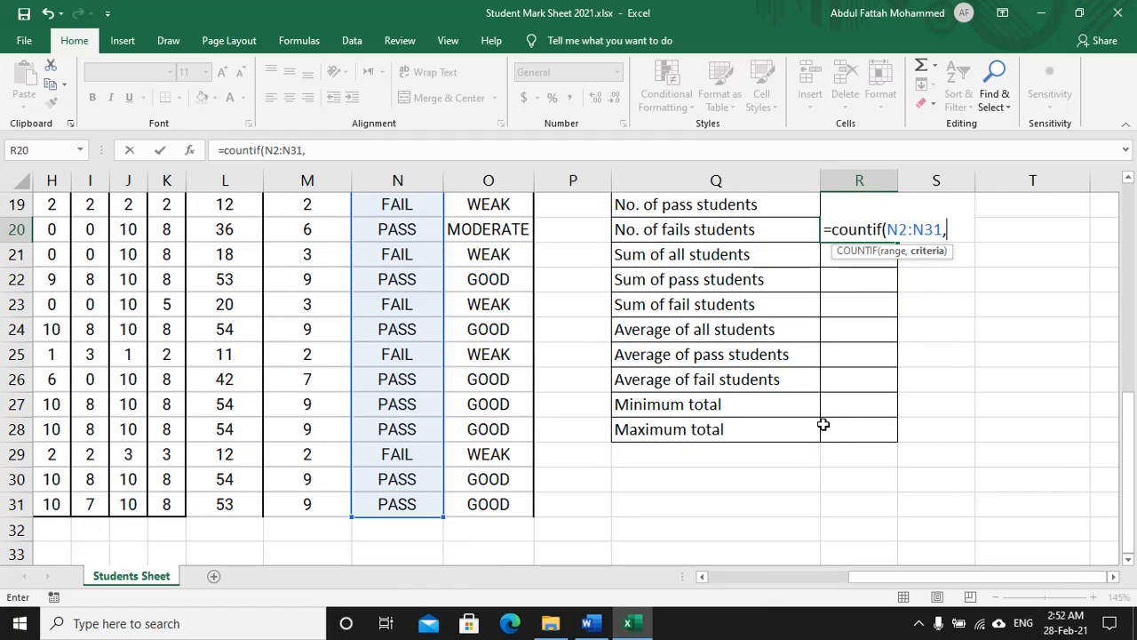
{"action": "type", "text": "\"FAIL\")"}
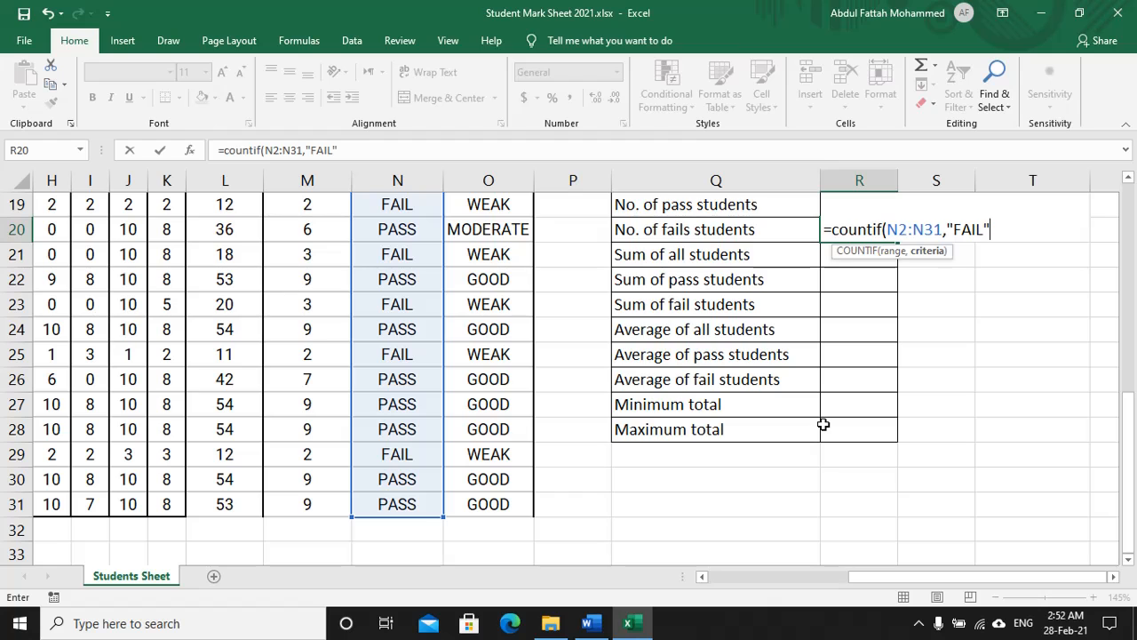
{"action": "key", "text": "Return"}
{"action": "scroll", "coordinate": [954, 373], "scroll_direction": "up", "scroll_amount": 2}
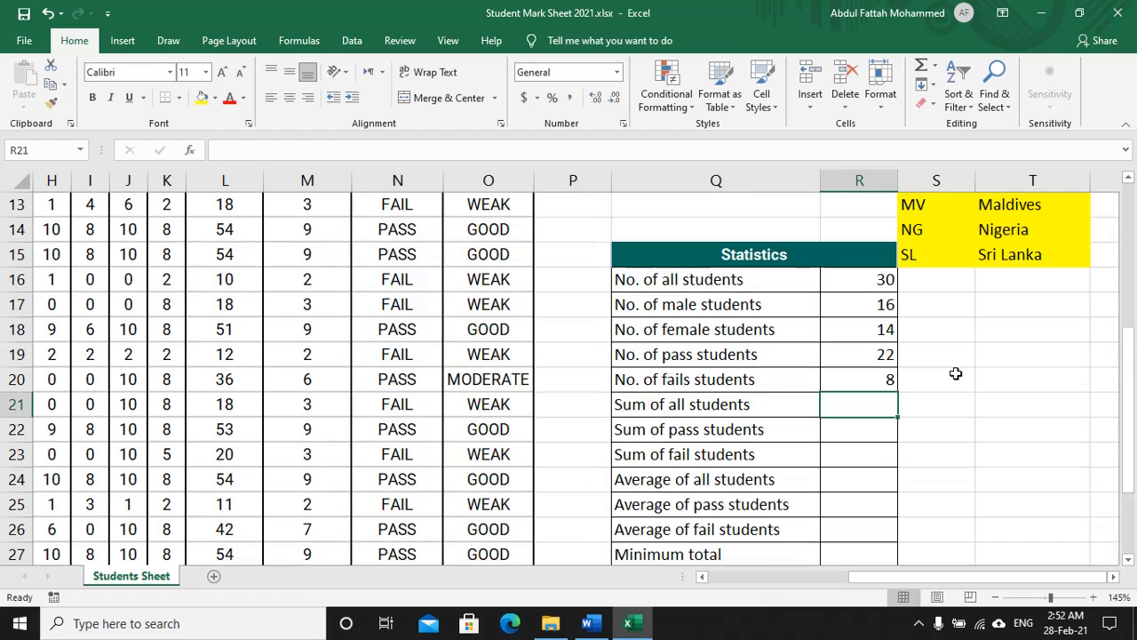
{"action": "left_click_drag", "start_coordinate": [871, 281], "coordinate": [856, 381]}
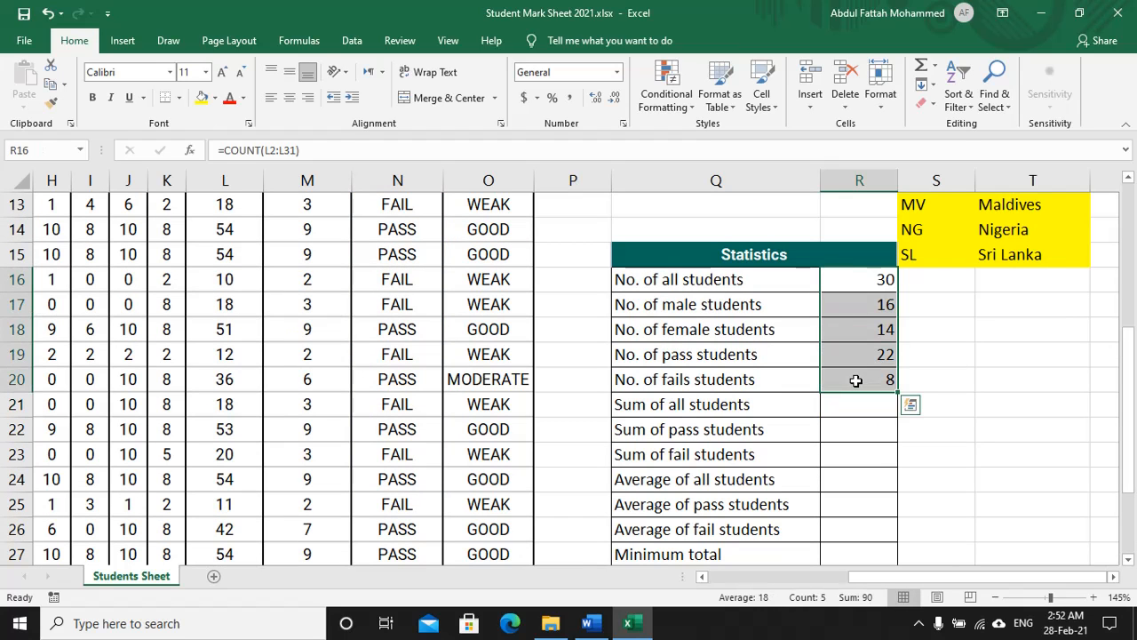
{"action": "left_click", "coordinate": [850, 411]}
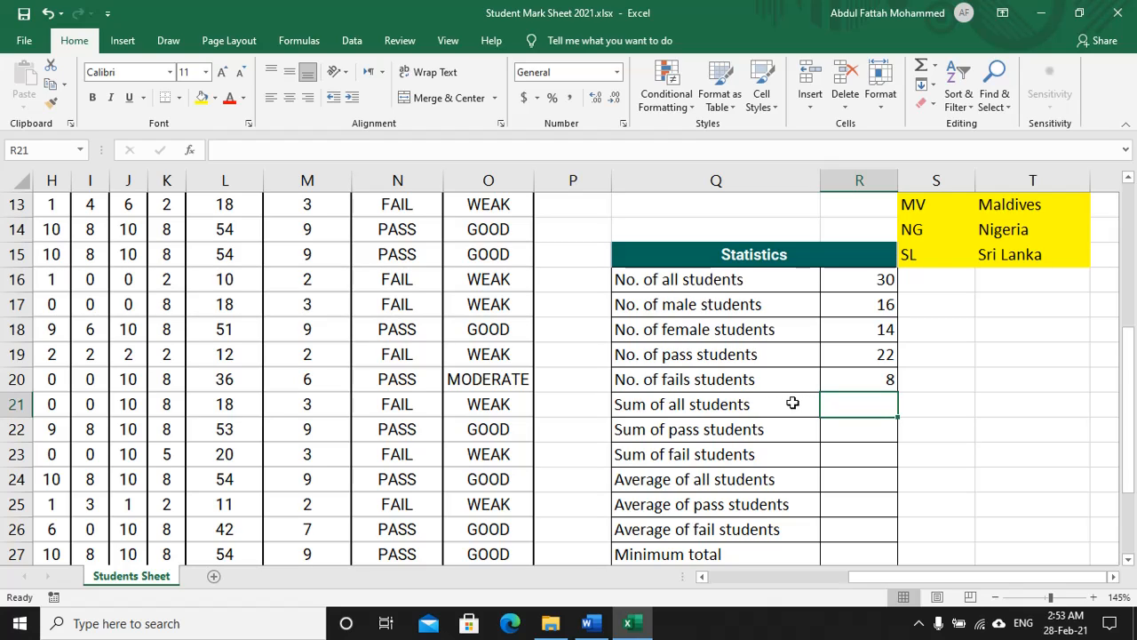
Step: Enter =SUM(L2:L31) in R21 to total all students' marks, giving 1185
{"action": "type", "text": "=sum"}
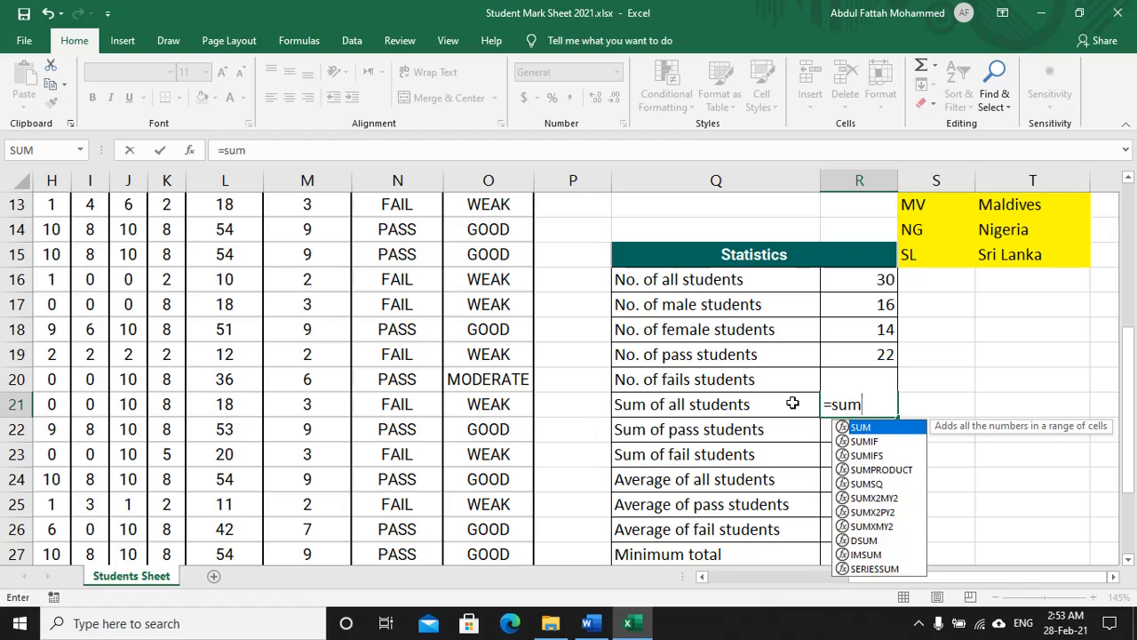
{"action": "type", "text": "("}
{"action": "scroll", "coordinate": [224, 249], "scroll_direction": "up", "scroll_amount": 4}
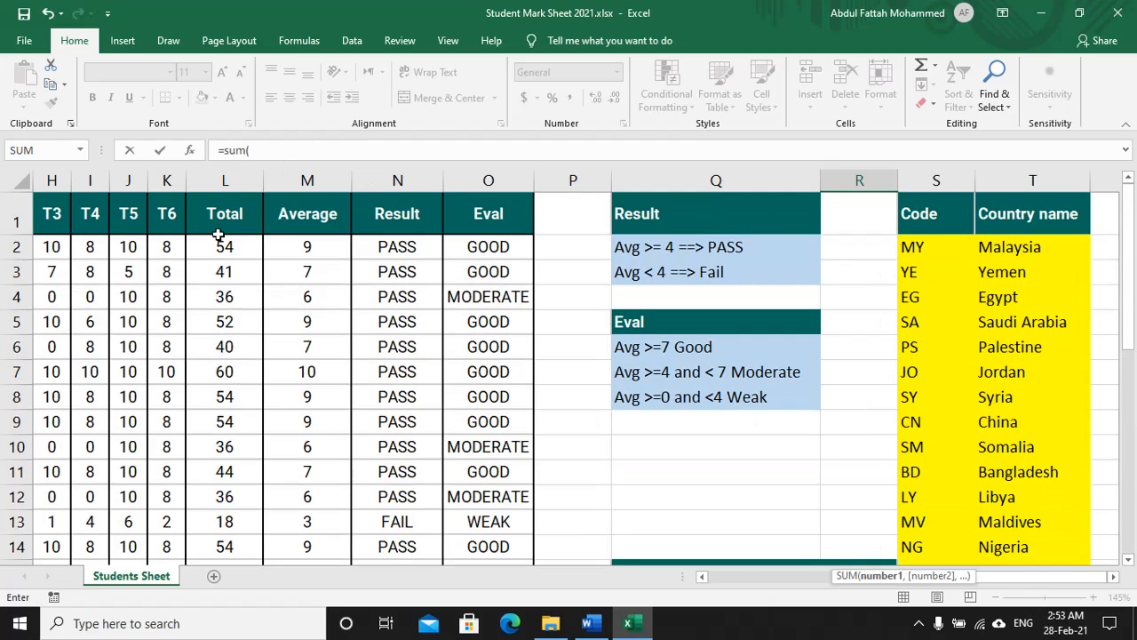
{"action": "left_click_drag", "start_coordinate": [225, 247], "coordinate": [247, 504]}
{"action": "type", "text": ")"}
{"action": "key", "text": "Return"}
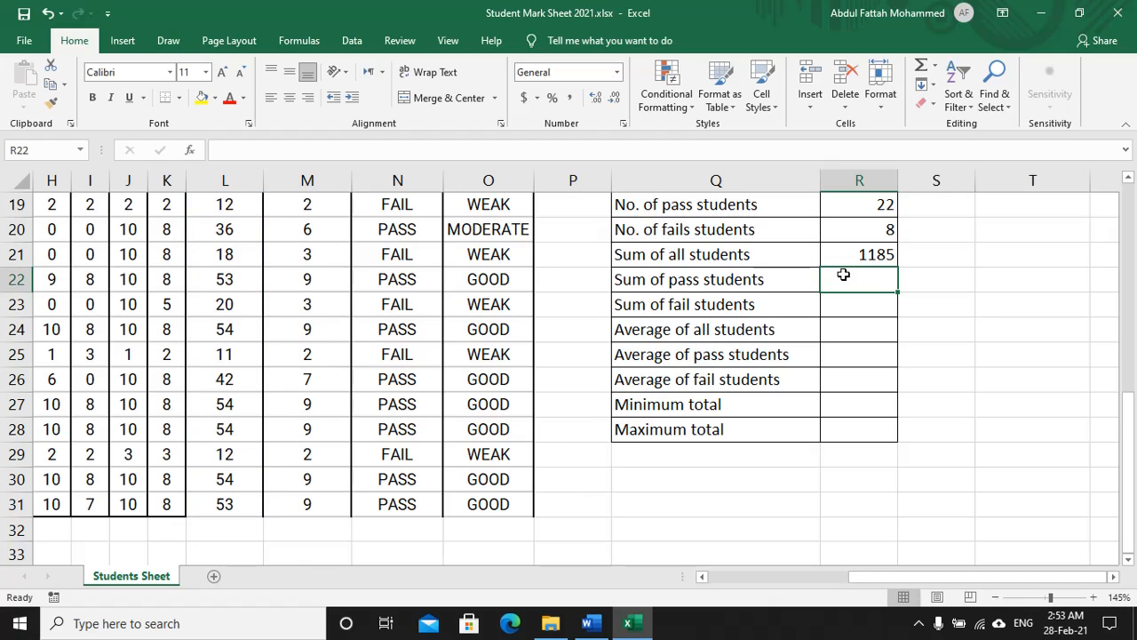
Step: Enter =SUMIF(N2:N31,"PASS",L2:L31) in R22, giving 1066 for pass students
{"action": "type", "text": "=sum"}
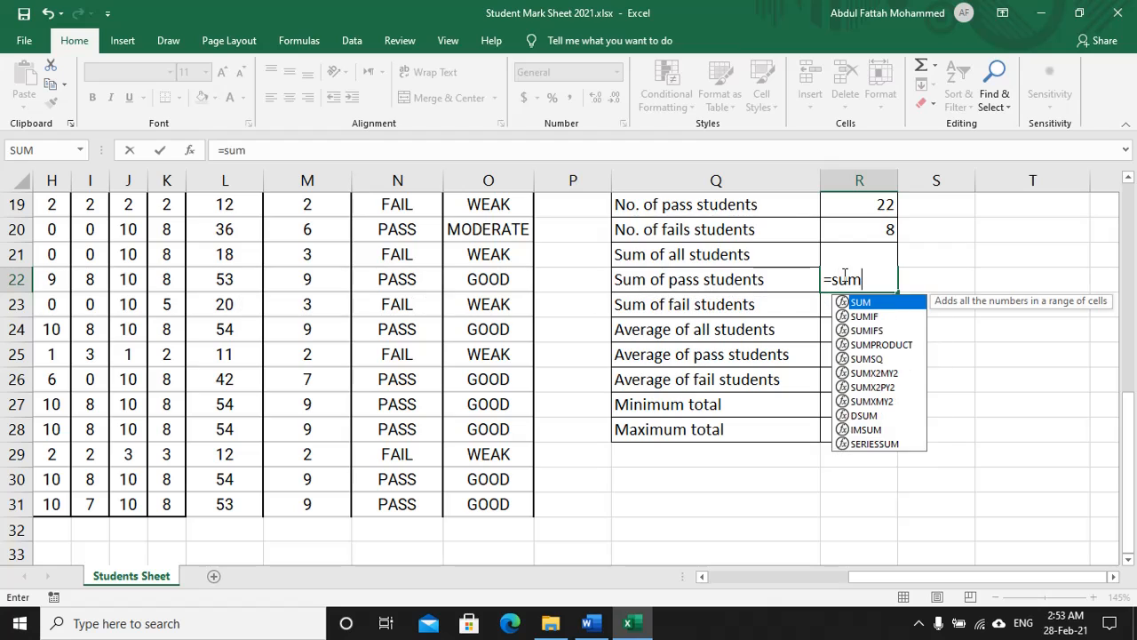
{"action": "type", "text": "if("}
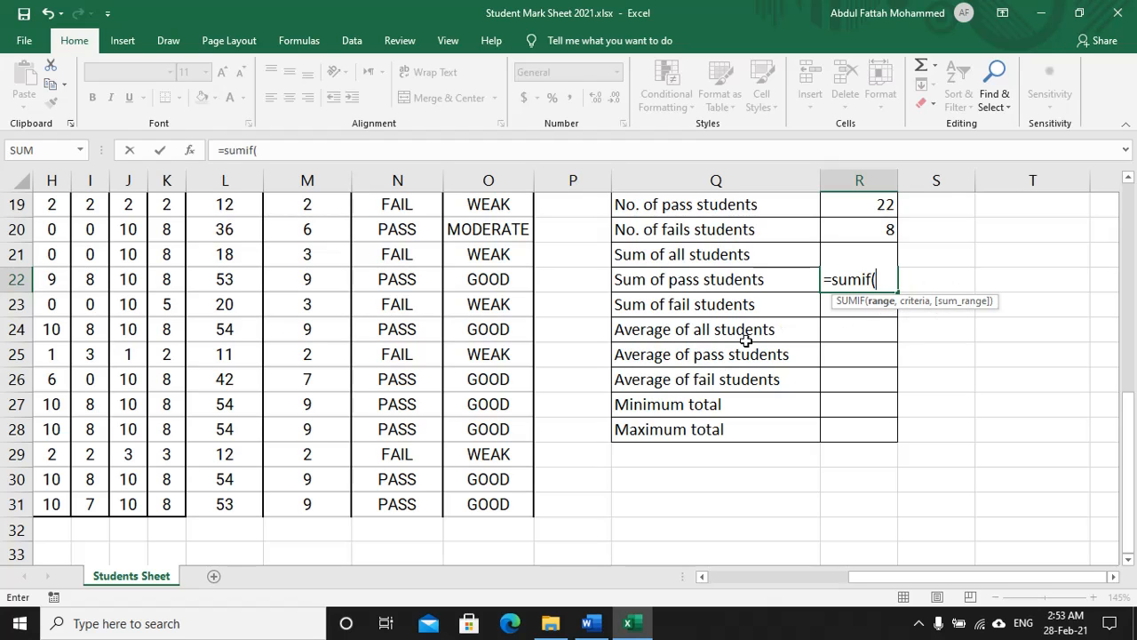
{"action": "scroll", "coordinate": [508, 281], "scroll_direction": "up", "scroll_amount": 6}
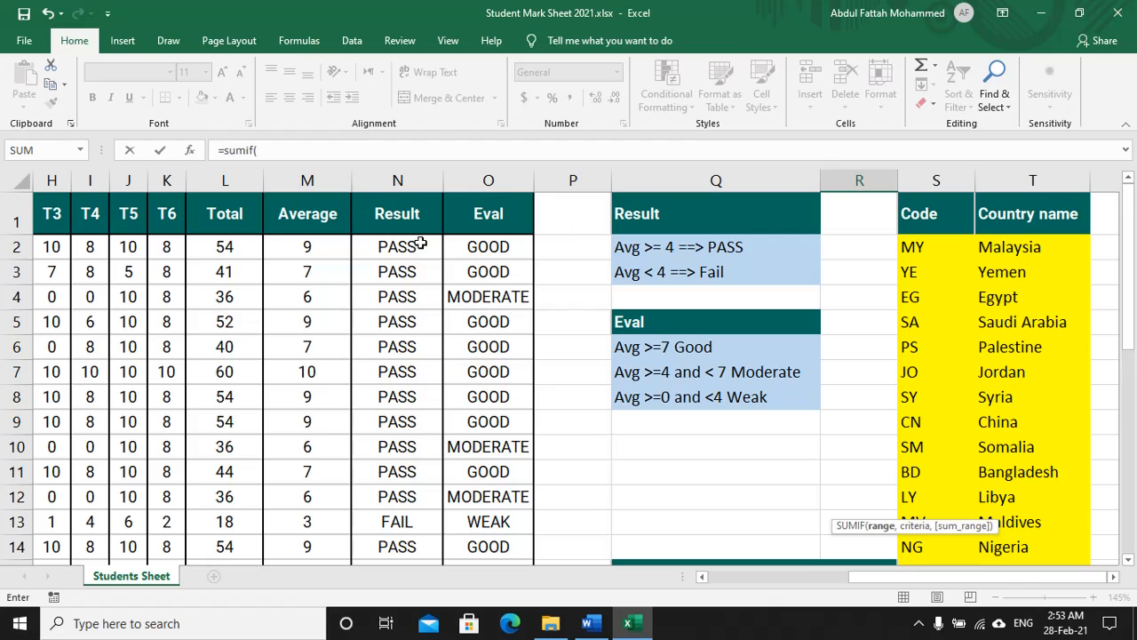
{"action": "left_click_drag", "start_coordinate": [415, 245], "coordinate": [420, 504]}
{"action": "type", "text": ","}
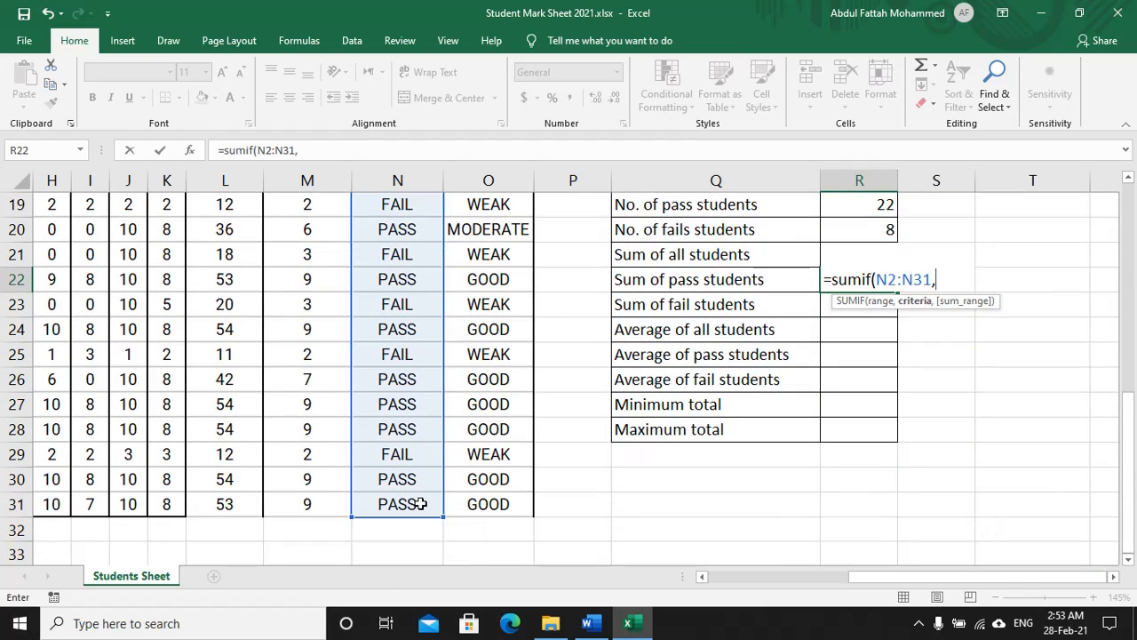
{"action": "type", "text": "\"PASS\""}
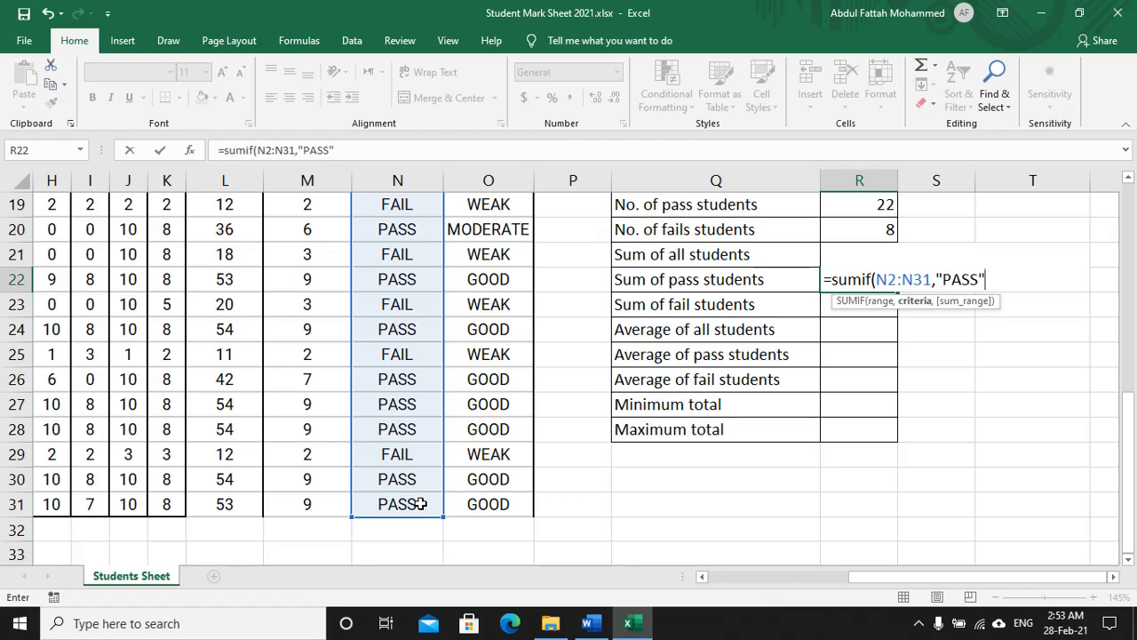
{"action": "type", "text": ","}
{"action": "scroll", "coordinate": [232, 280], "scroll_direction": "up", "scroll_amount": 6}
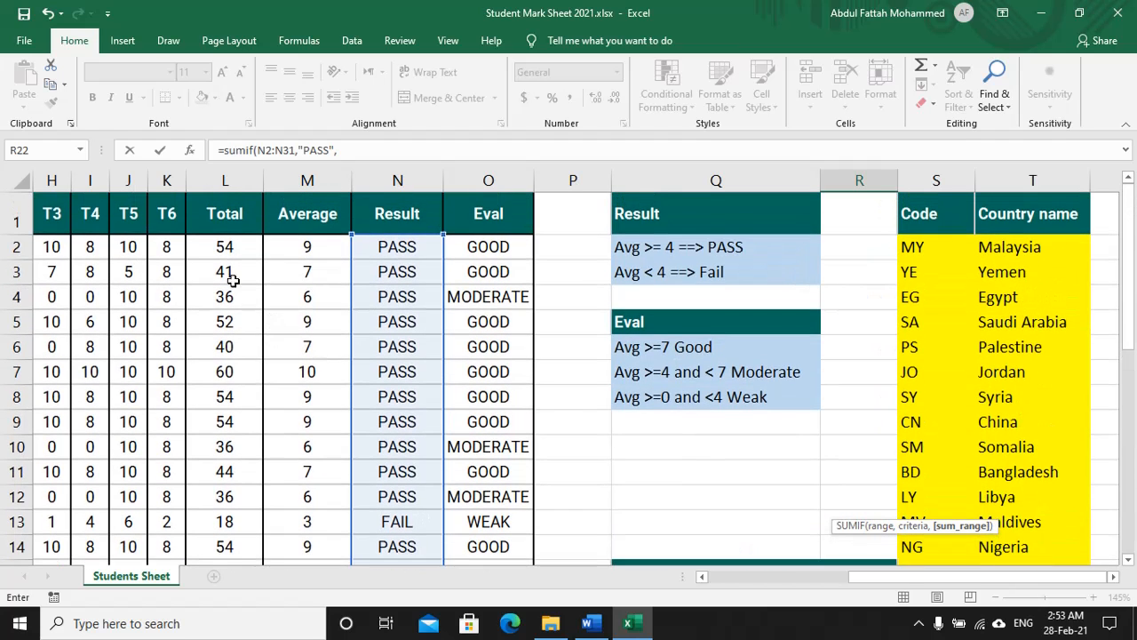
{"action": "left_click_drag", "start_coordinate": [242, 245], "coordinate": [227, 505]}
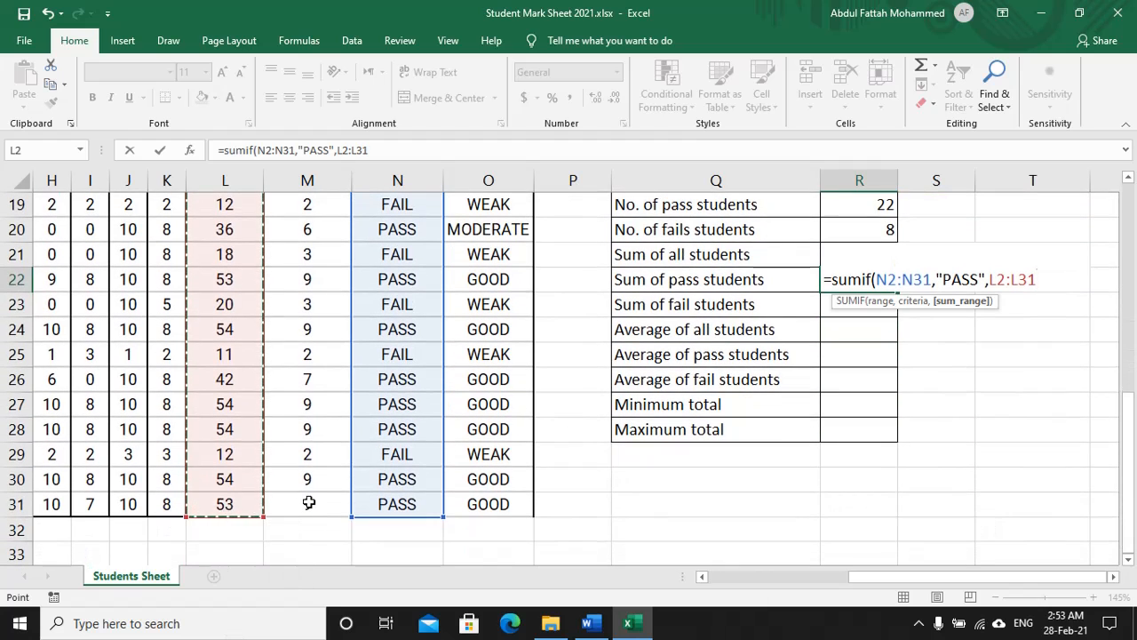
{"action": "type", "text": ")"}
{"action": "key", "text": "Return"}
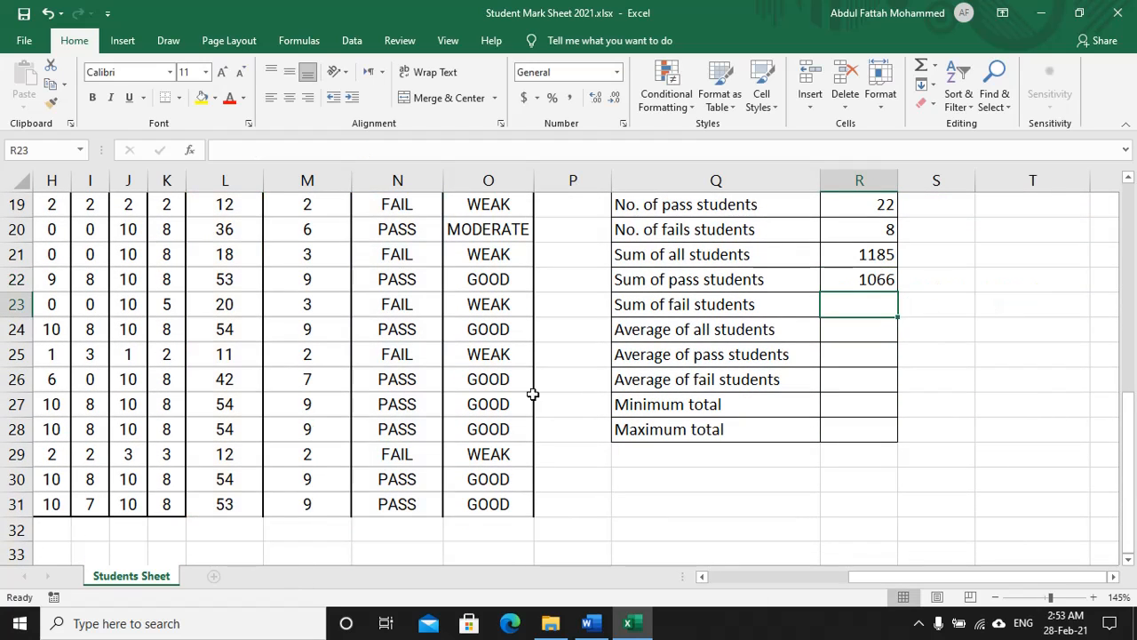
Step: Enter =SUMIF(N2:N31,"FAIL",L2:L31) in R23, giving 119 for fail students
{"action": "type", "text": "="}
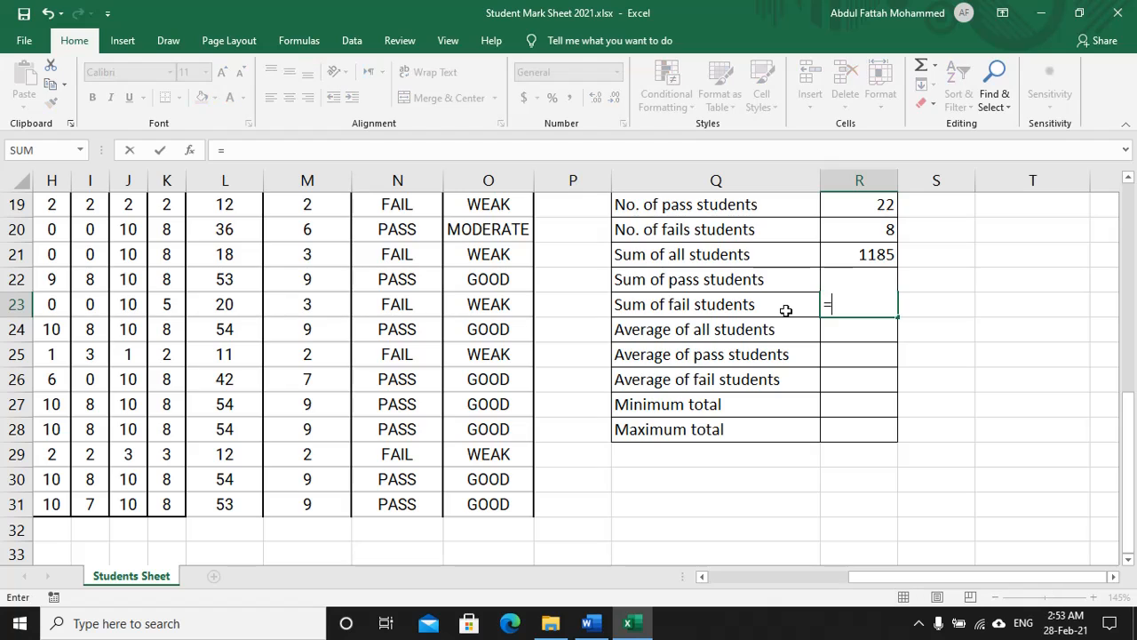
{"action": "type", "text": "sumif"}
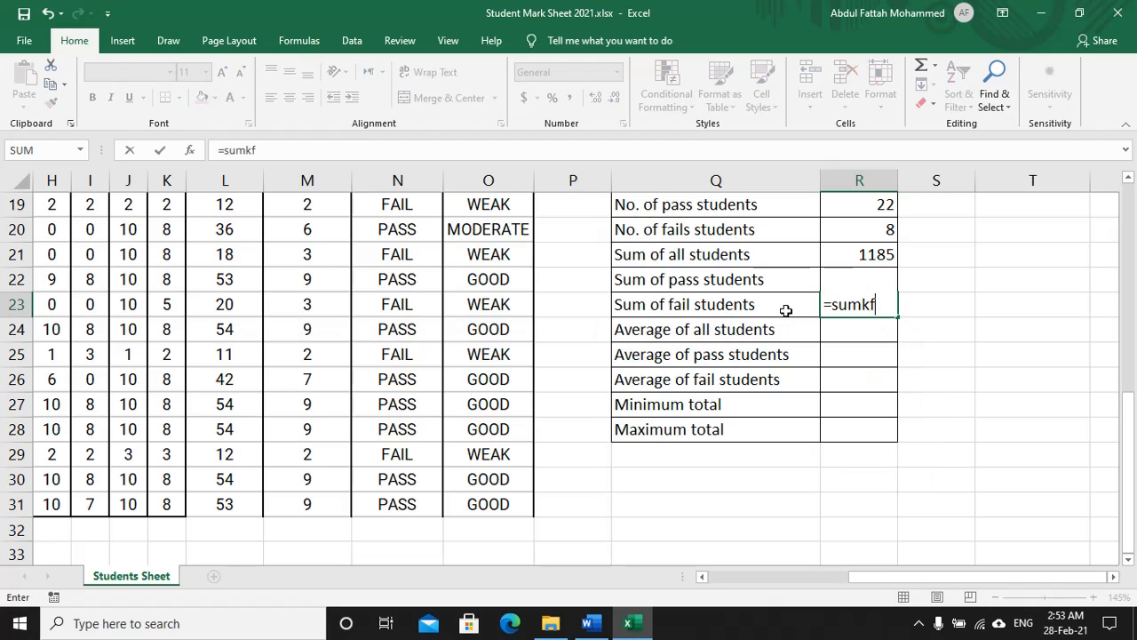
{"action": "key", "text": "BackSpace"}
{"action": "key", "text": "BackSpace"}
{"action": "type", "text": "if("}
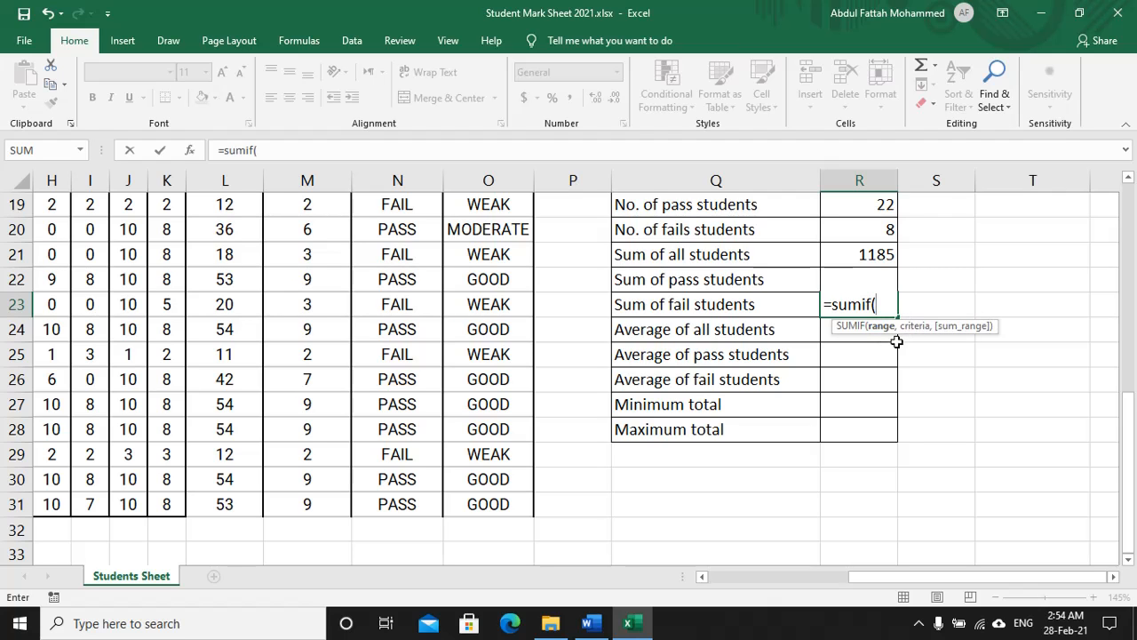
{"action": "scroll", "coordinate": [376, 323], "scroll_direction": "up", "scroll_amount": 6}
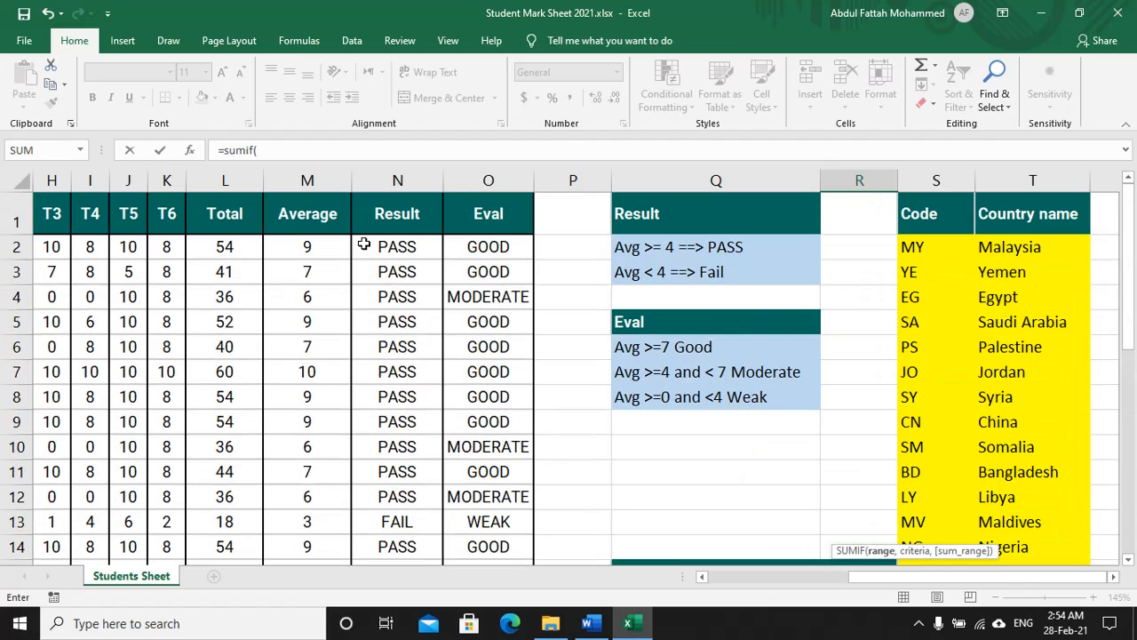
{"action": "left_click_drag", "start_coordinate": [417, 251], "coordinate": [436, 489]}
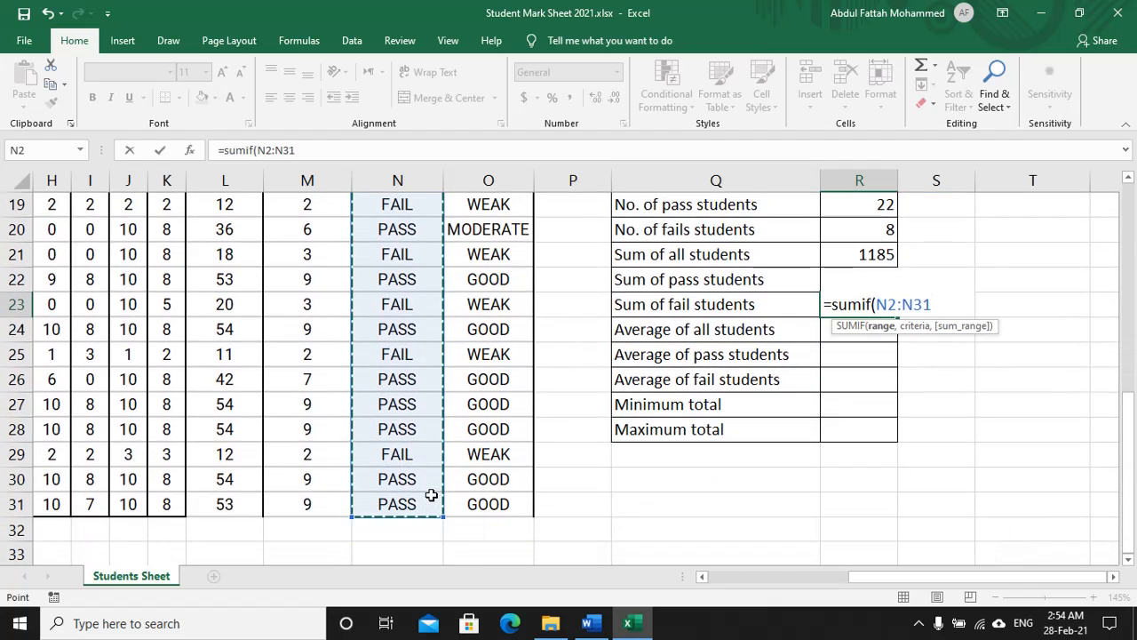
{"action": "type", "text": ","}
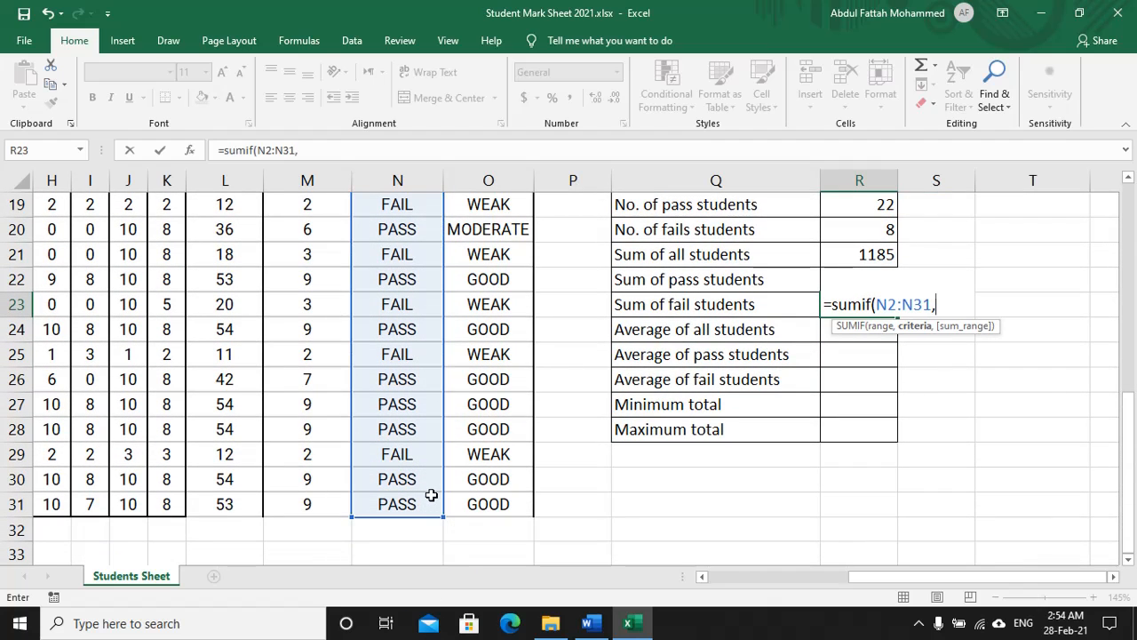
{"action": "type", "text": "\"FAIL"}
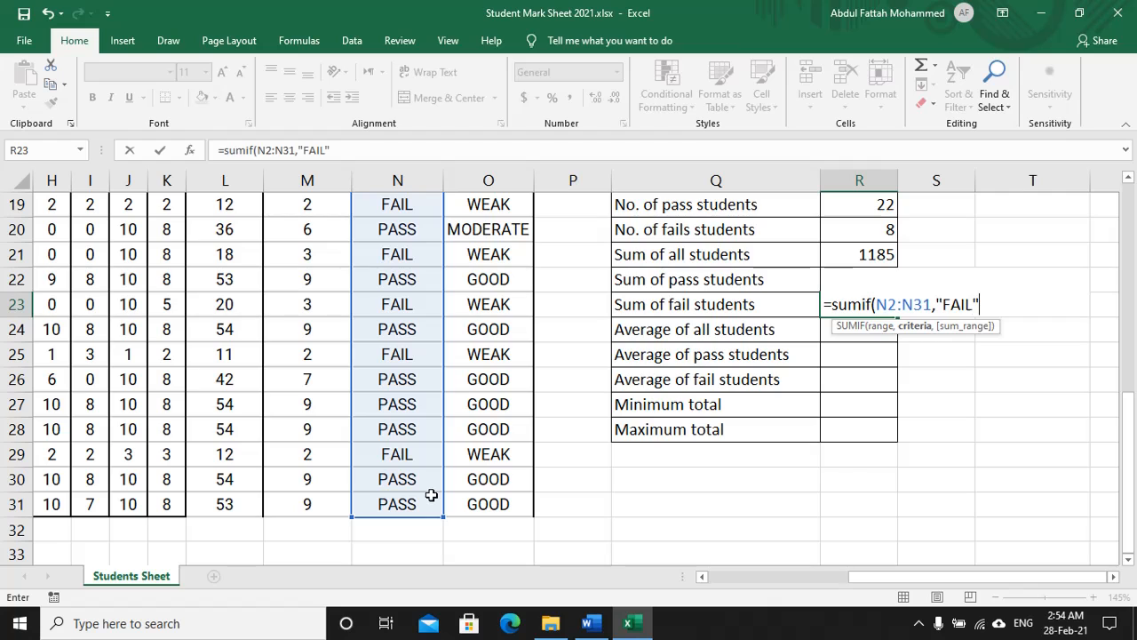
{"action": "type", "text": ","}
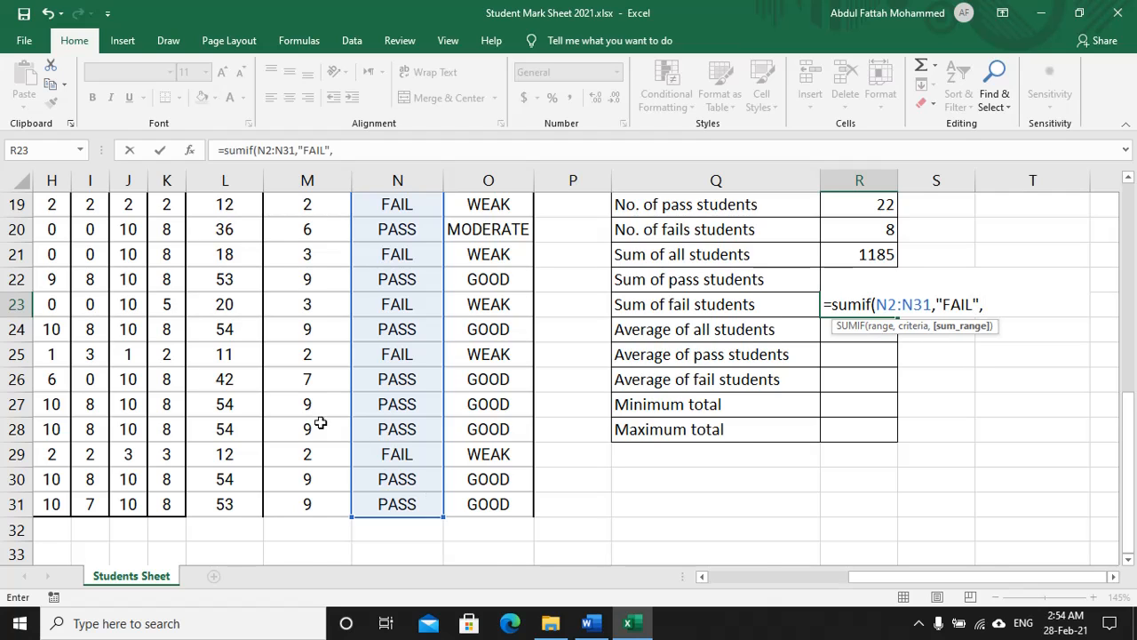
{"action": "scroll", "coordinate": [320, 424], "scroll_direction": "up", "scroll_amount": 6}
{"action": "left_click_drag", "start_coordinate": [225, 246], "coordinate": [210, 495]}
{"action": "type", "text": ")"}
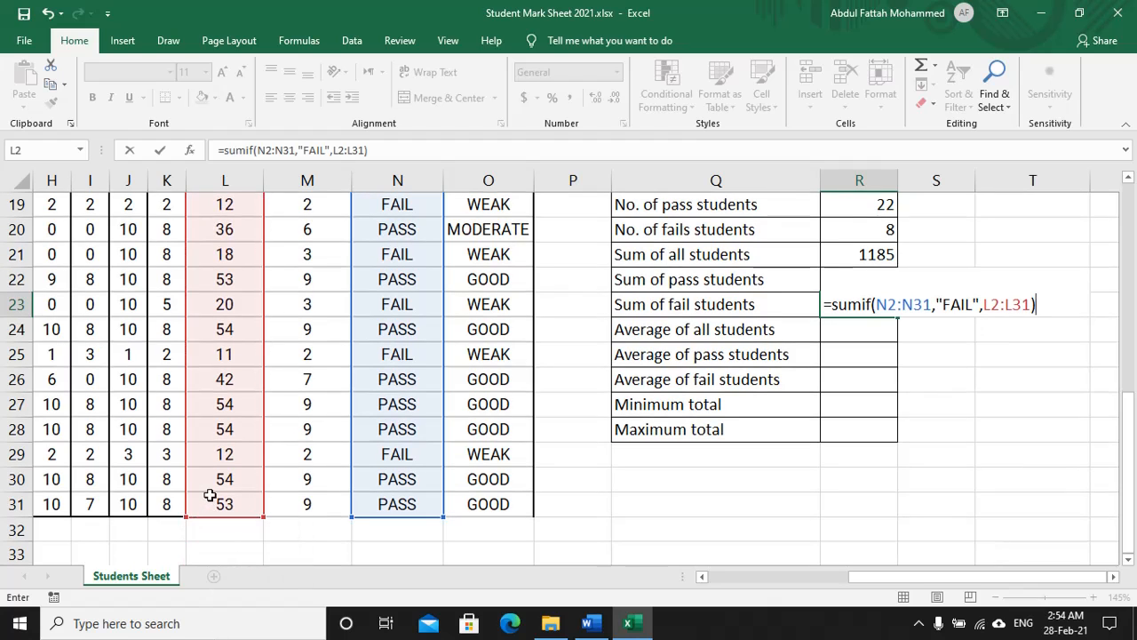
{"action": "key", "text": "Return"}
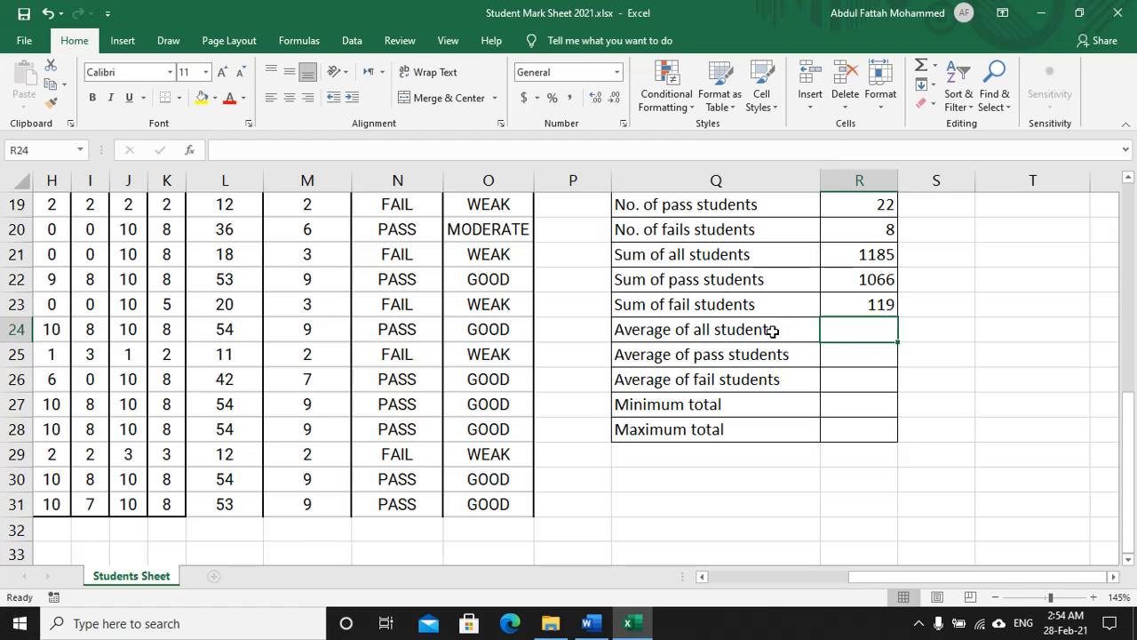
Step: Enter =AVERAGE(L2:L31) in R24, giving 39.5 as the all-students average
{"action": "left_click_drag", "start_coordinate": [773, 331], "coordinate": [777, 378]}
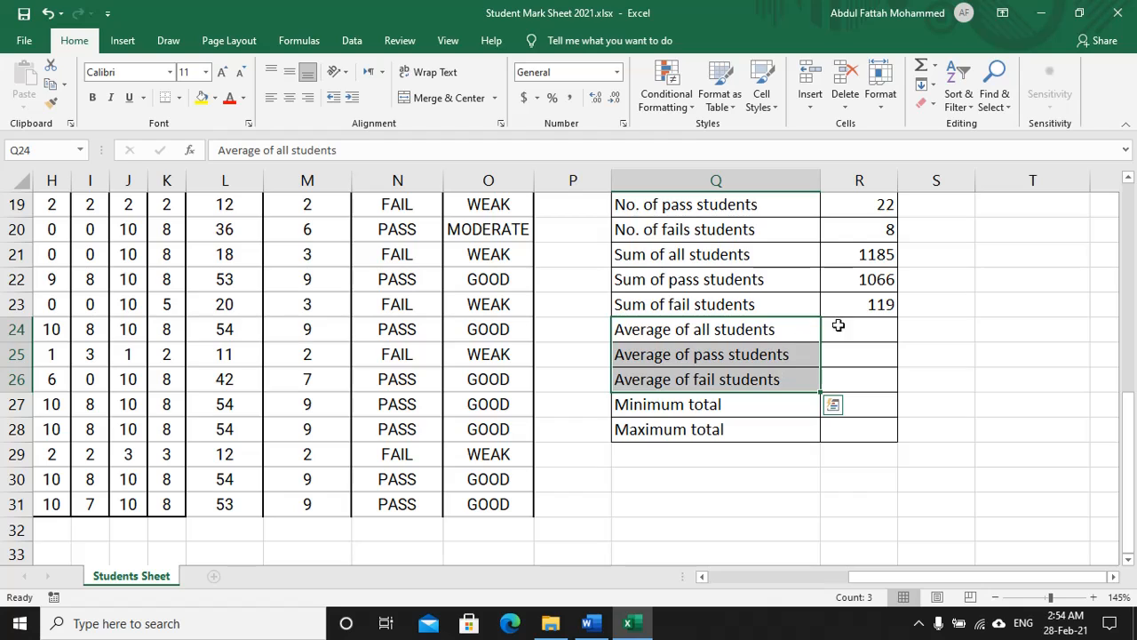
{"action": "mouse_move", "coordinate": [838, 326]}
{"action": "left_mouse_down"}
{"action": "mouse_move", "coordinate": [858, 338]}
{"action": "mouse_move", "coordinate": [856, 361]}
{"action": "mouse_move", "coordinate": [858, 328]}
{"action": "left_mouse_up"}
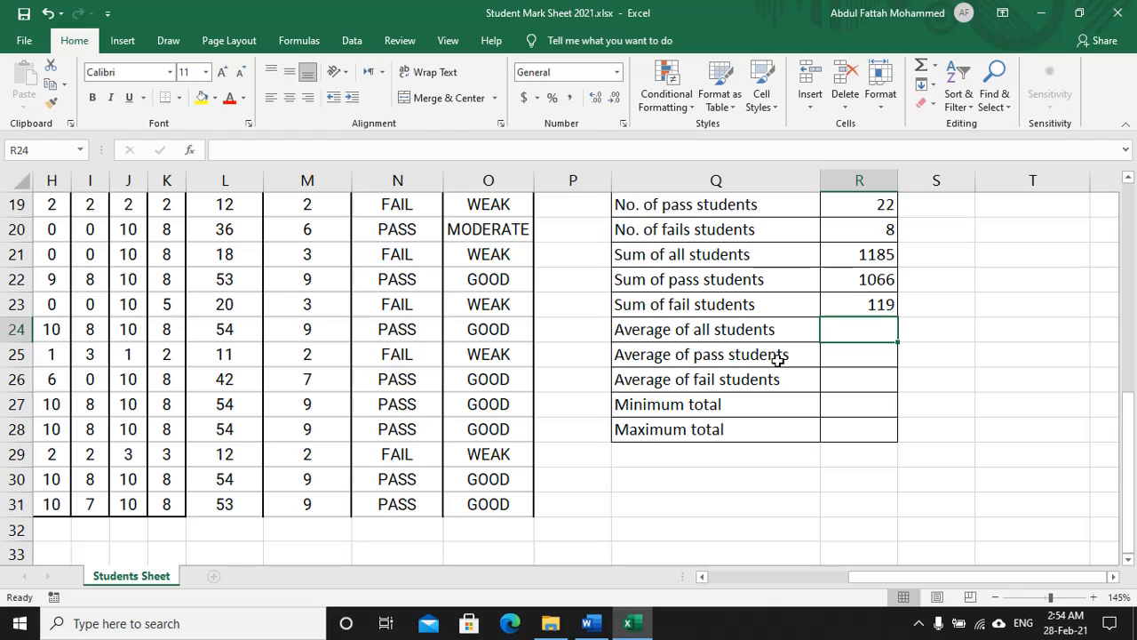
{"action": "type", "text": "=acer"}
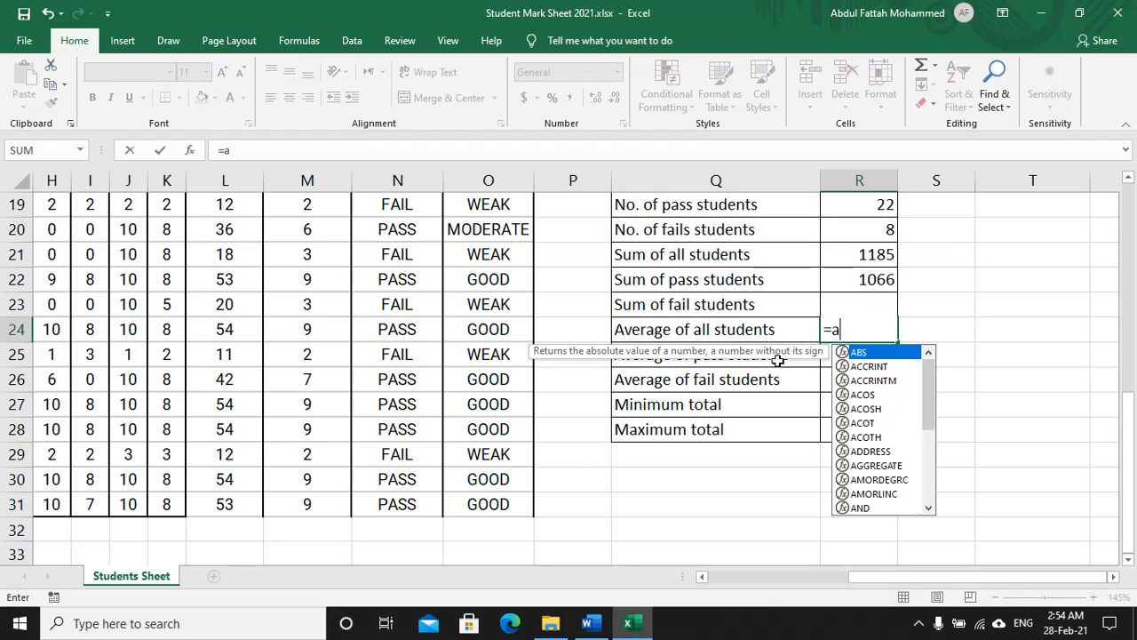
{"action": "key", "text": "BackSpace"}
{"action": "key", "text": "BackSpace"}
{"action": "key", "text": "BackSpace"}
{"action": "type", "text": "va"}
{"action": "key", "text": "BackSpace"}
{"action": "type", "text": "er"}
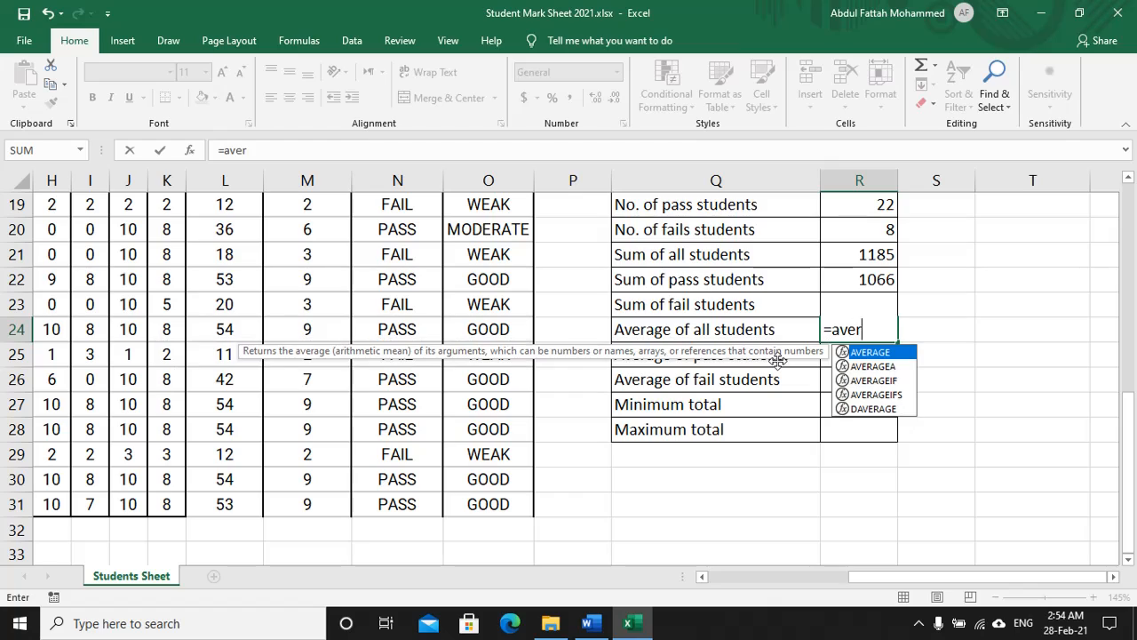
{"action": "key", "text": "Tab"}
{"action": "scroll", "coordinate": [778, 358], "scroll_direction": "up", "scroll_amount": 6}
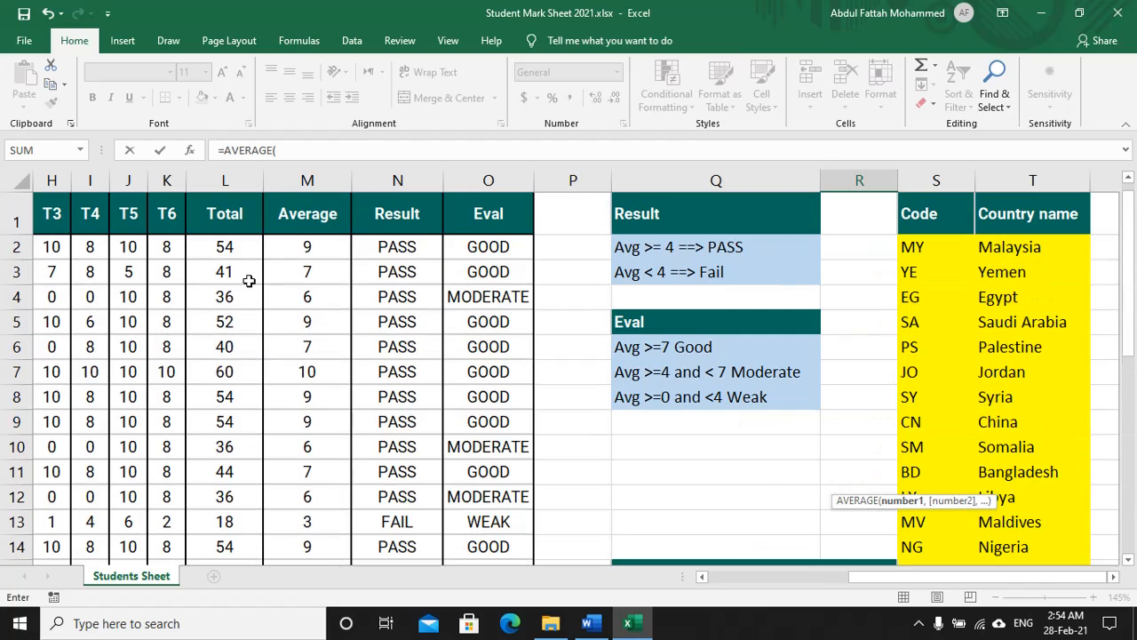
{"action": "left_click_drag", "start_coordinate": [225, 229], "coordinate": [230, 499]}
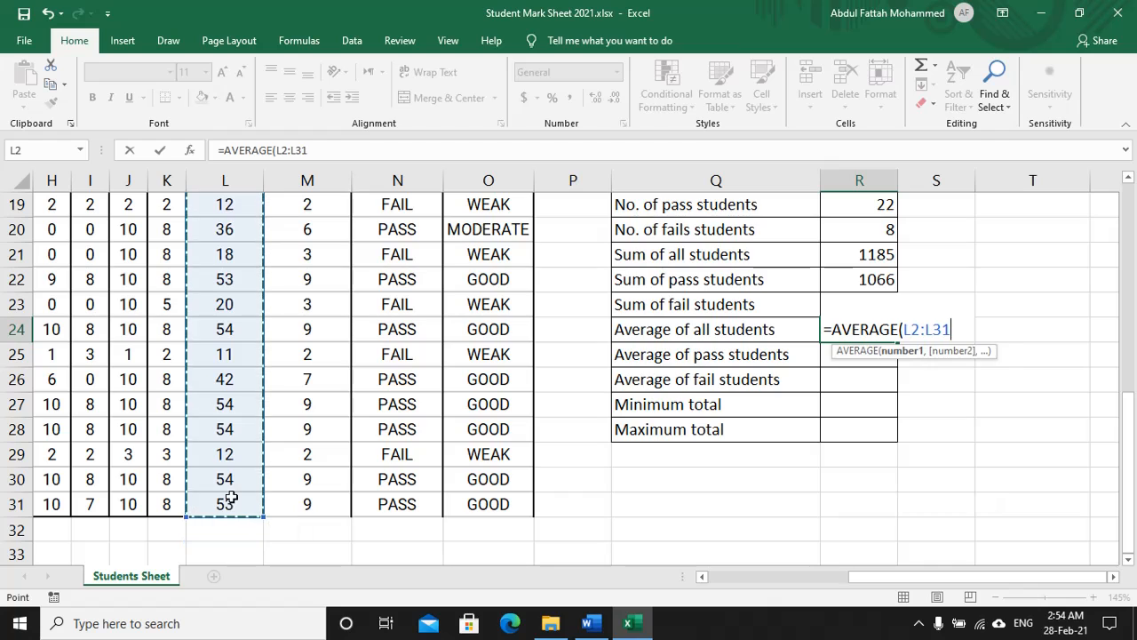
{"action": "type", "text": ")"}
{"action": "key", "text": "Return"}
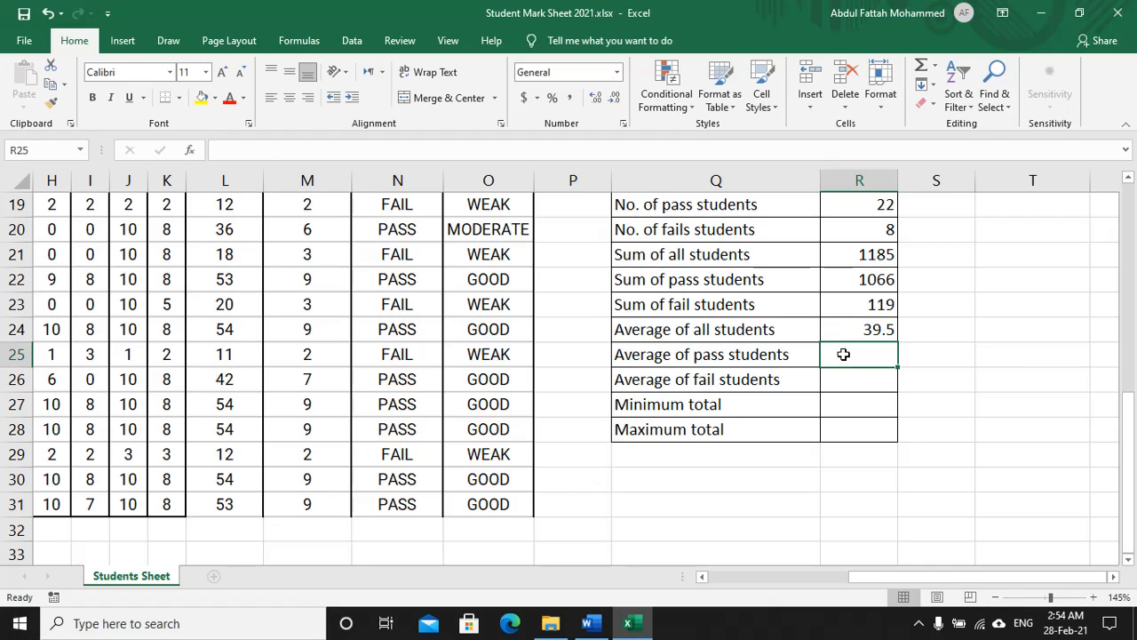
Step: Enter =AVERAGEIF(N2:N31,"PASS",L2:L31) in R25, giving 48.4545 for pass students
{"action": "mouse_move", "coordinate": [847, 353]}
{"action": "left_mouse_down"}
{"action": "mouse_move", "coordinate": [850, 378]}
{"action": "mouse_move", "coordinate": [865, 359]}
{"action": "left_mouse_up"}
{"action": "type", "text": "=aver"}
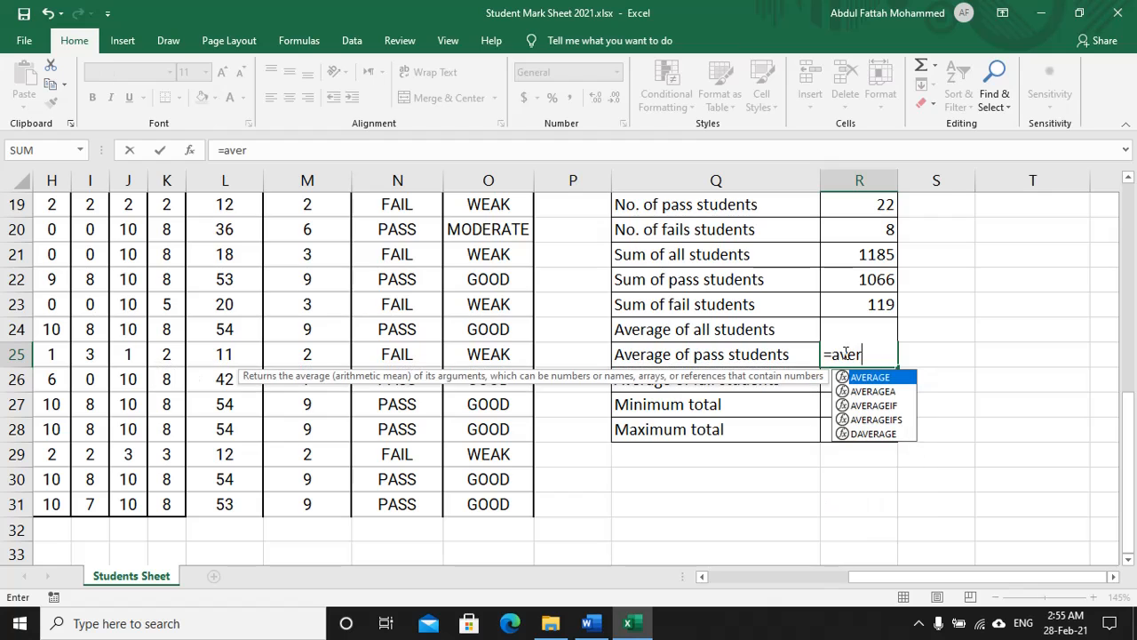
{"action": "key", "text": "Down"}
{"action": "key", "text": "Down"}
{"action": "key", "text": "Tab"}
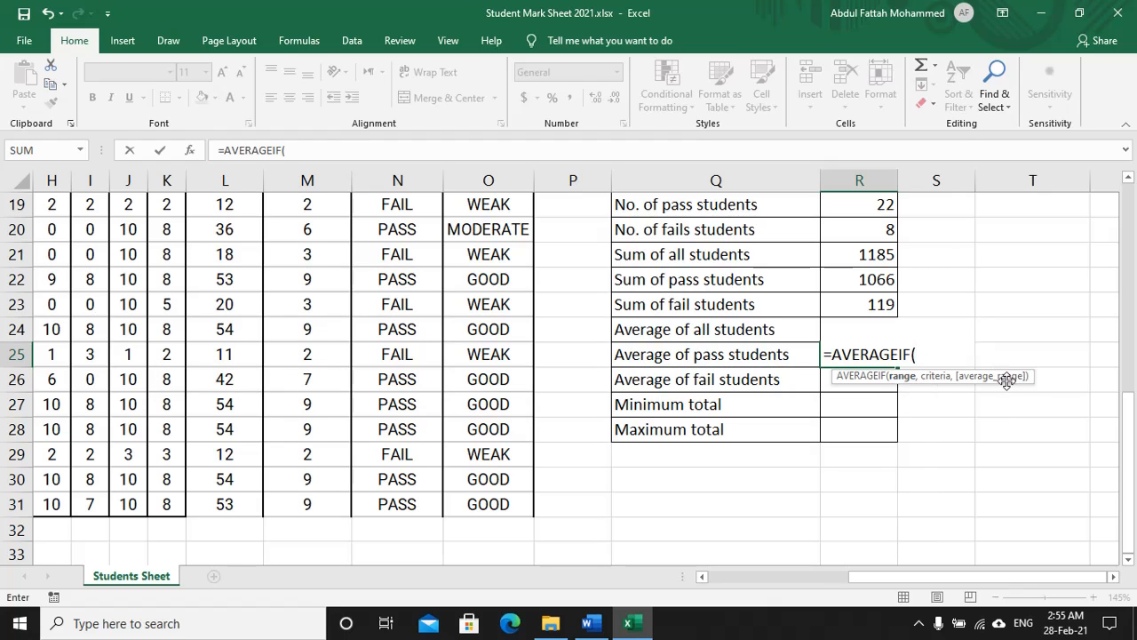
{"action": "scroll", "coordinate": [480, 306], "scroll_direction": "up", "scroll_amount": 6}
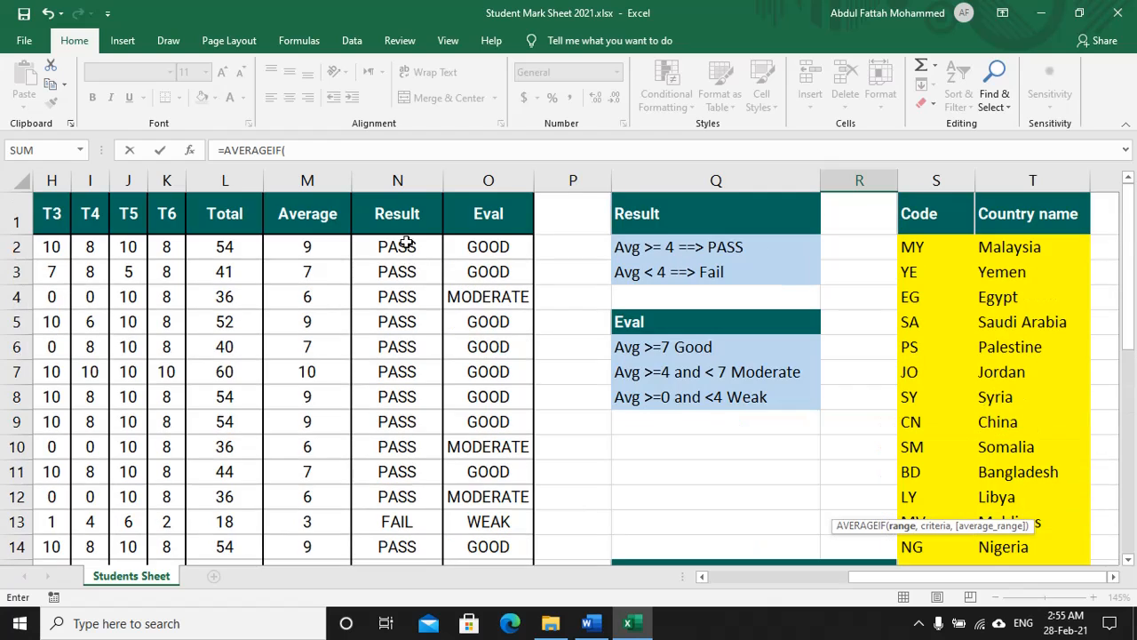
{"action": "left_click_drag", "start_coordinate": [407, 243], "coordinate": [411, 506]}
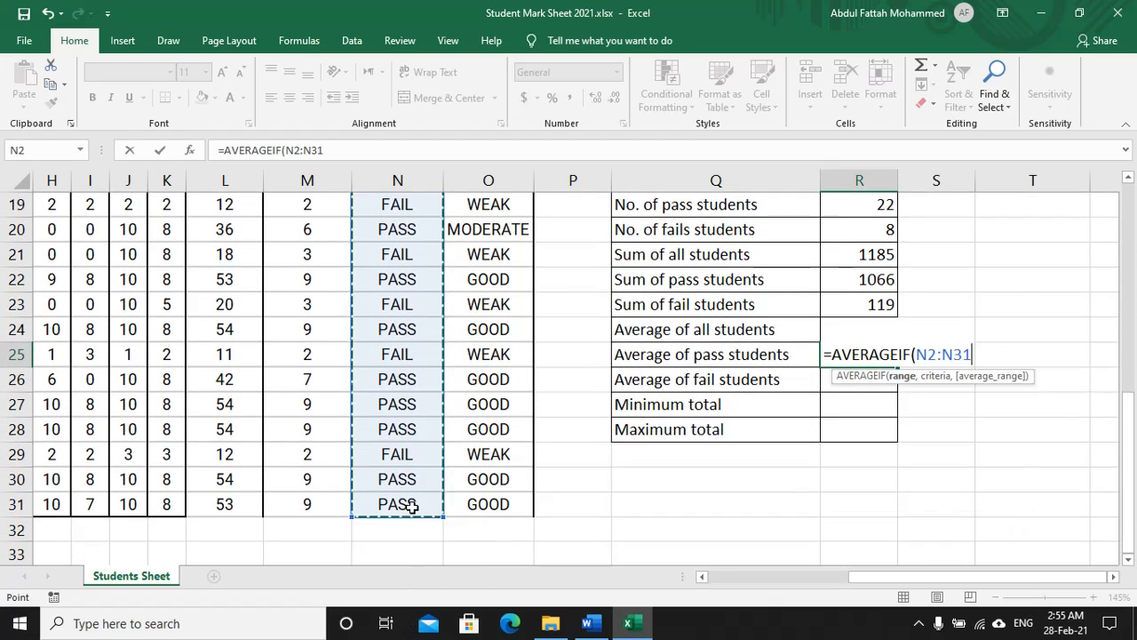
{"action": "type", "text": ",\"PASS"}
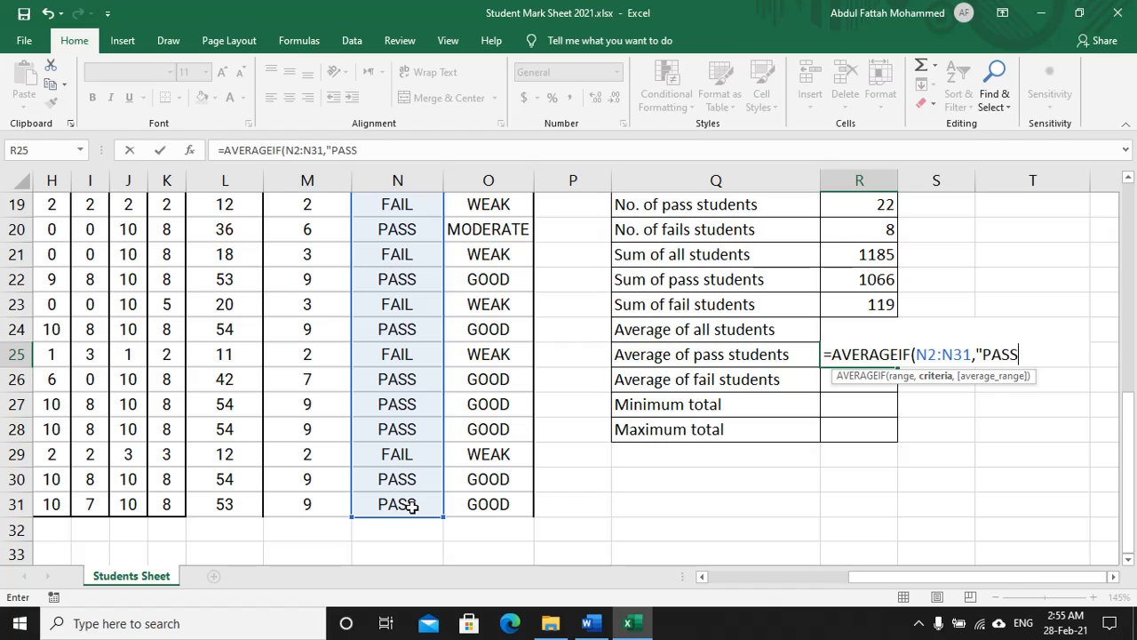
{"action": "type", "text": "\","}
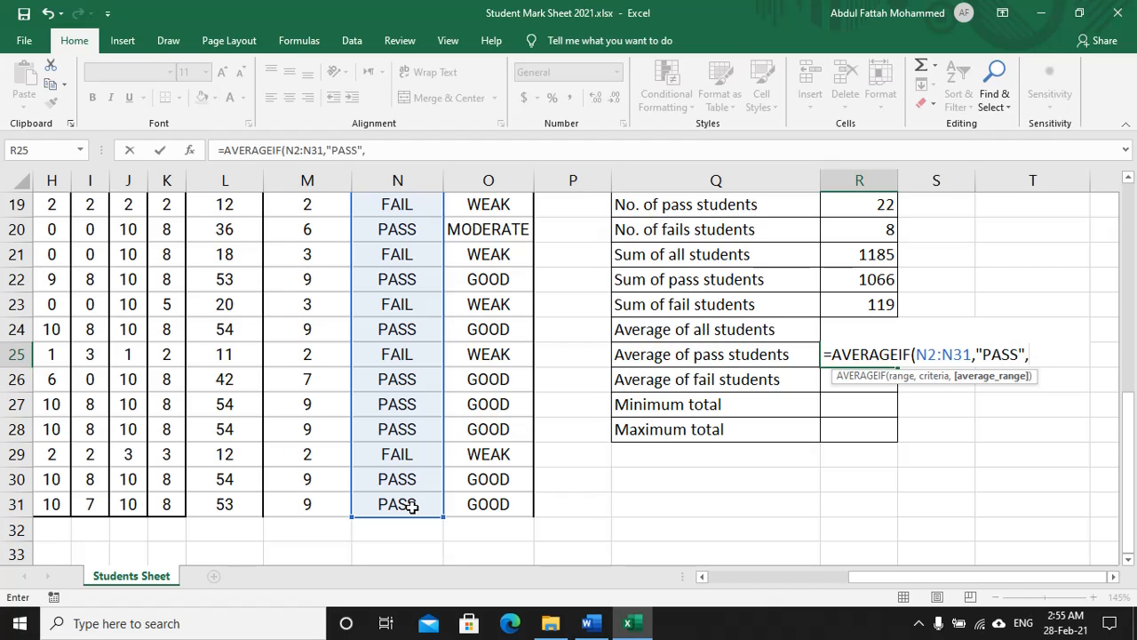
{"action": "scroll", "coordinate": [132, 297], "scroll_direction": "up", "scroll_amount": 6}
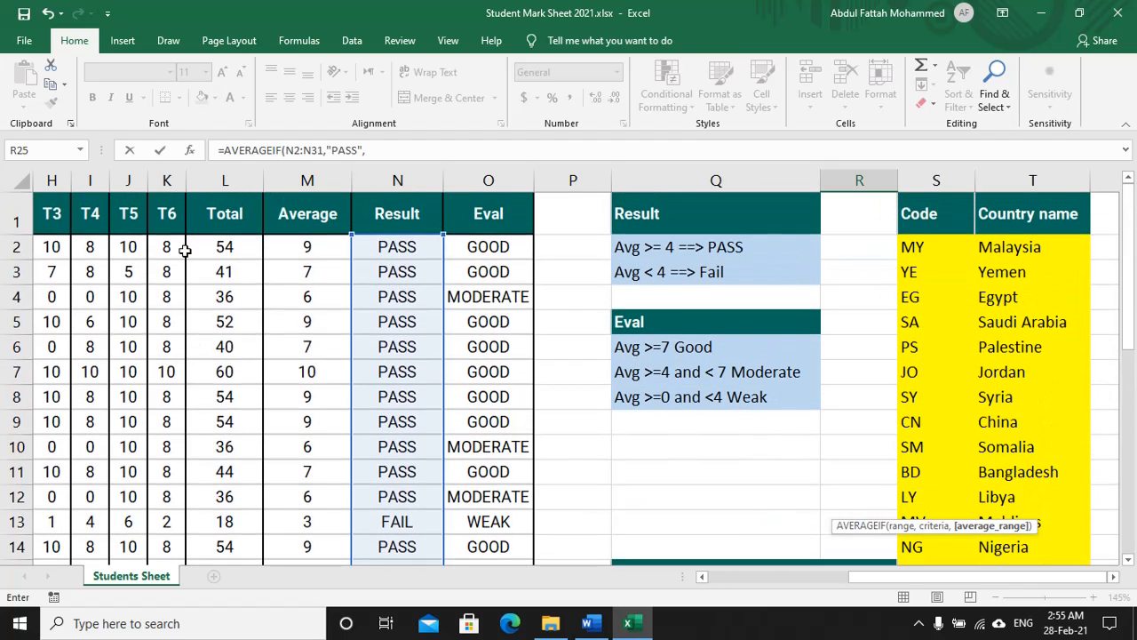
{"action": "left_click_drag", "start_coordinate": [191, 249], "coordinate": [243, 500]}
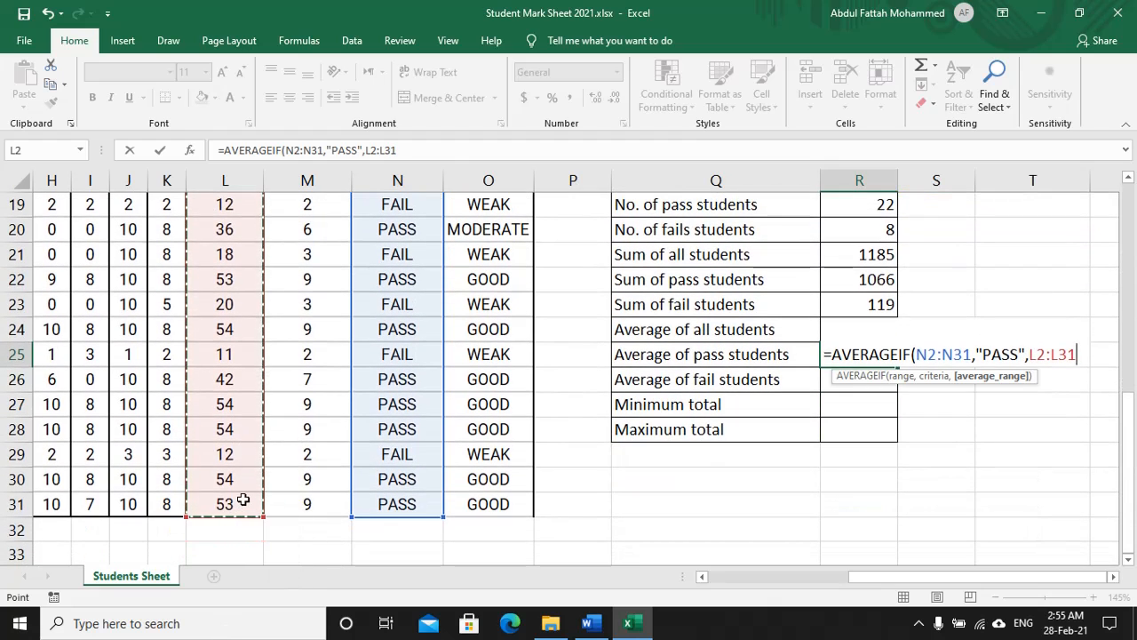
{"action": "type", "text": ")"}
{"action": "key", "text": "Return"}
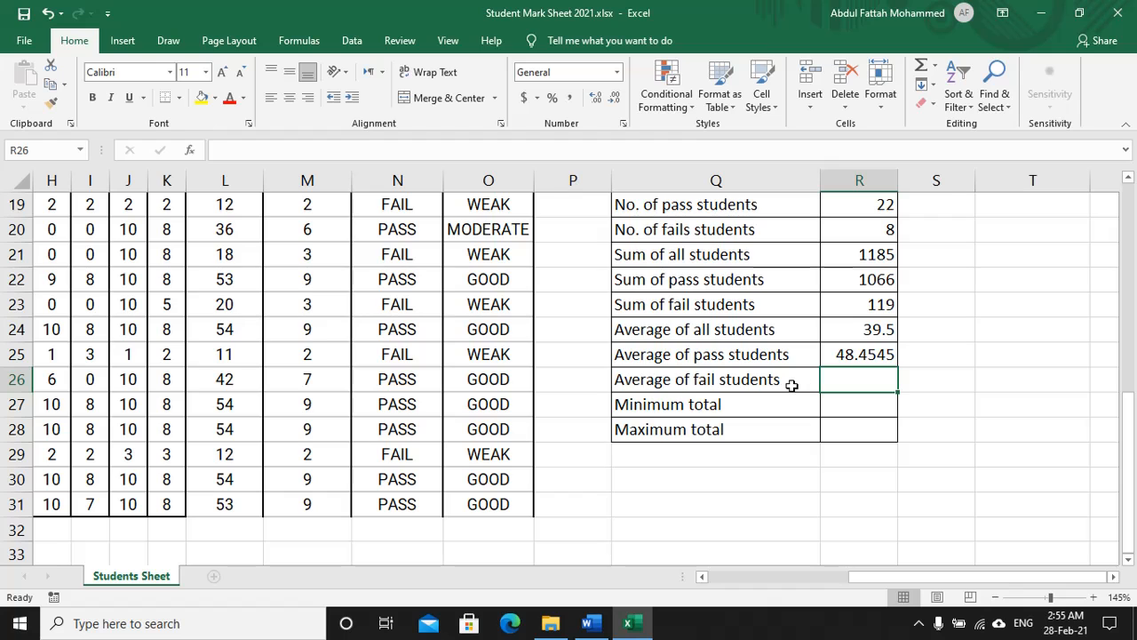
Step: Enter =AVERAGEIF(N2:N31,"FAIL",L2:L31) in R26, giving 14.875, then begin =MIN in R27
{"action": "type", "text": "=aver"}
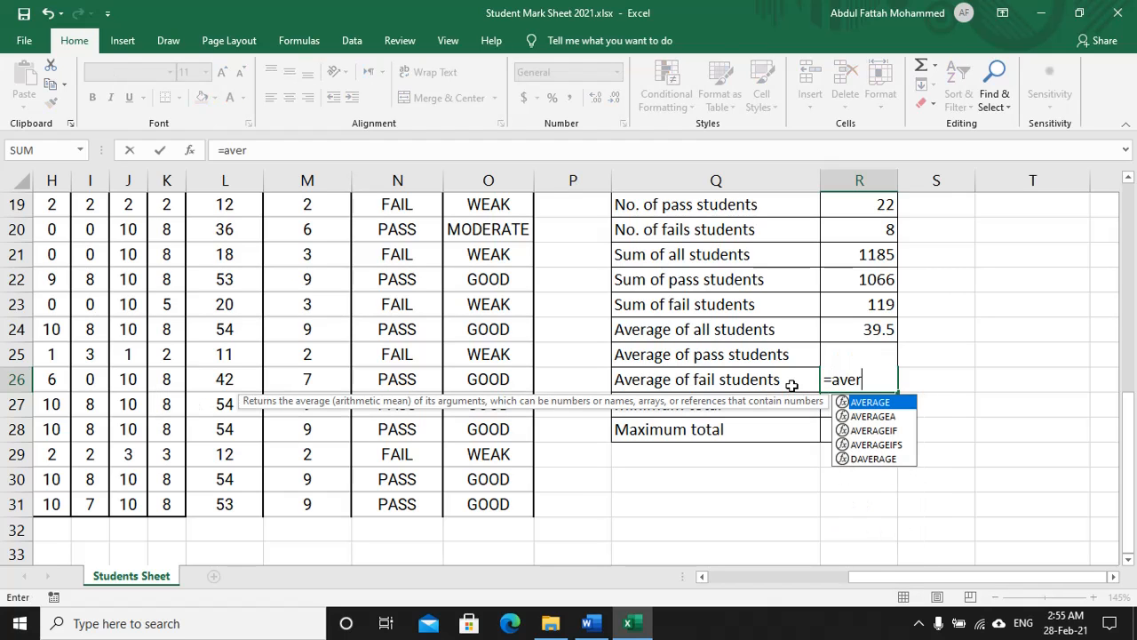
{"action": "key", "text": "Down"}
{"action": "key", "text": "Down"}
{"action": "key", "text": "Tab"}
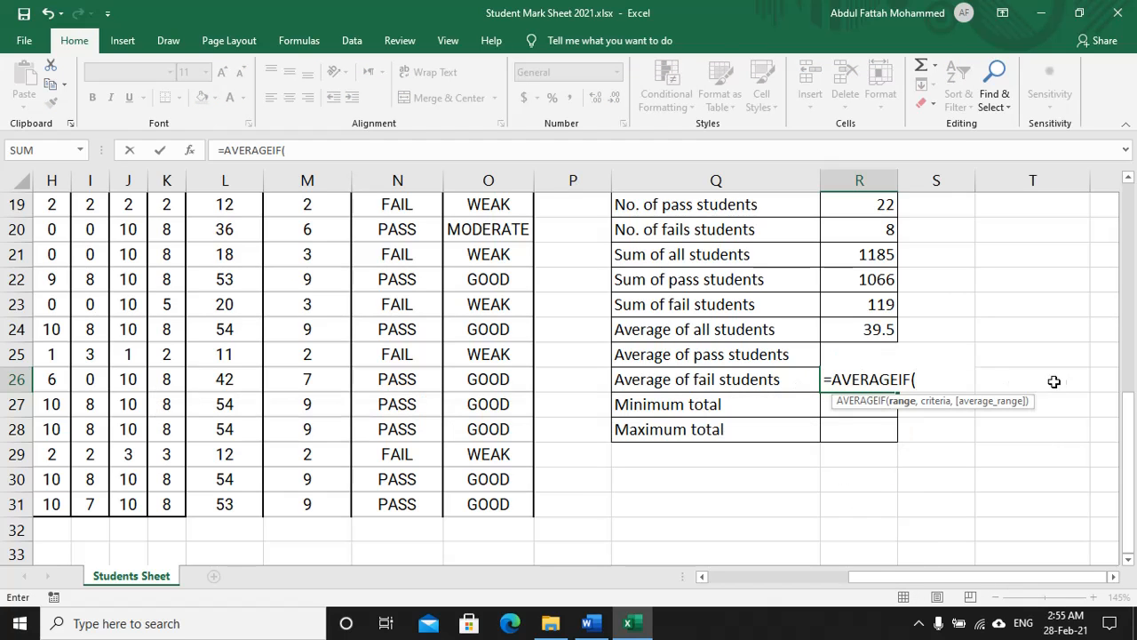
{"action": "scroll", "coordinate": [575, 352], "scroll_direction": "up", "scroll_amount": 6}
{"action": "left_click_drag", "start_coordinate": [414, 249], "coordinate": [398, 504]}
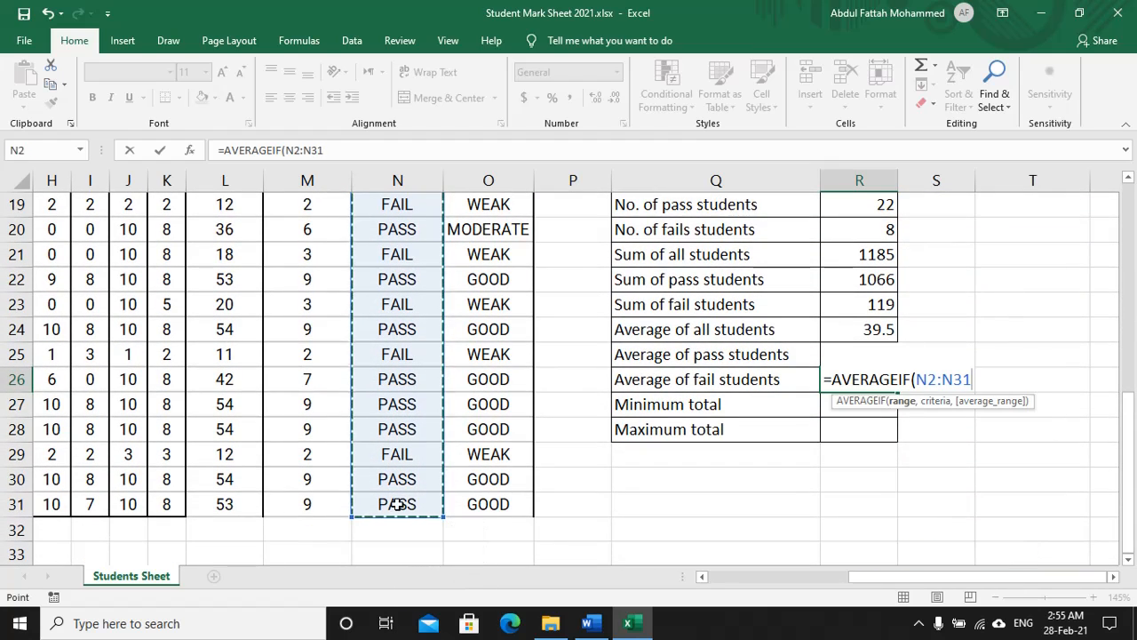
{"action": "type", "text": ",\"FAIL"}
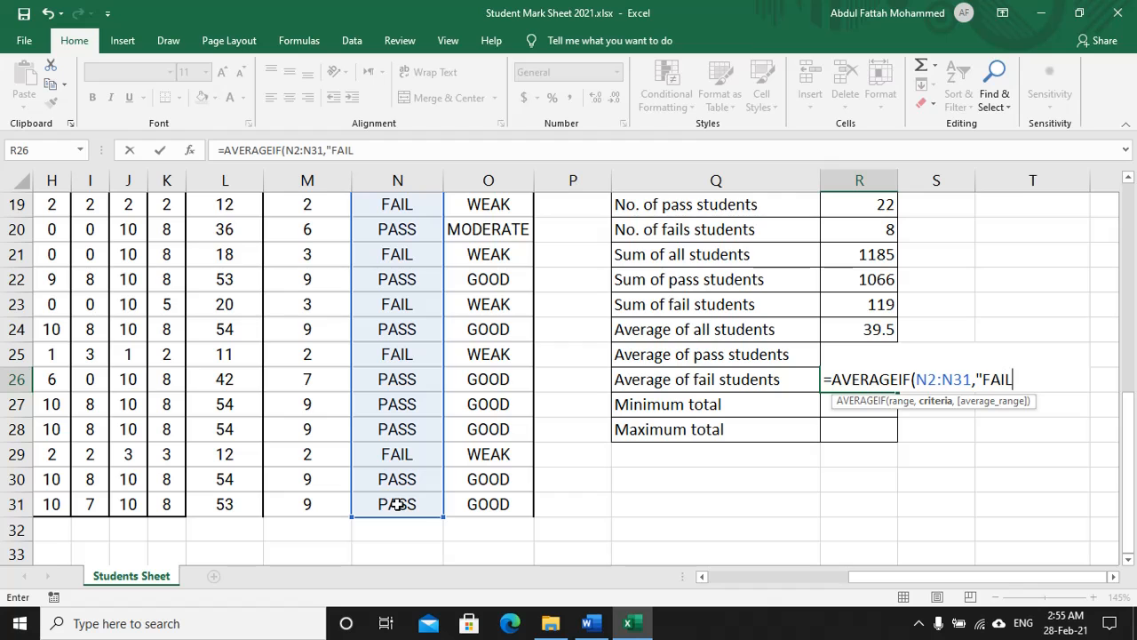
{"action": "type", "text": "\","}
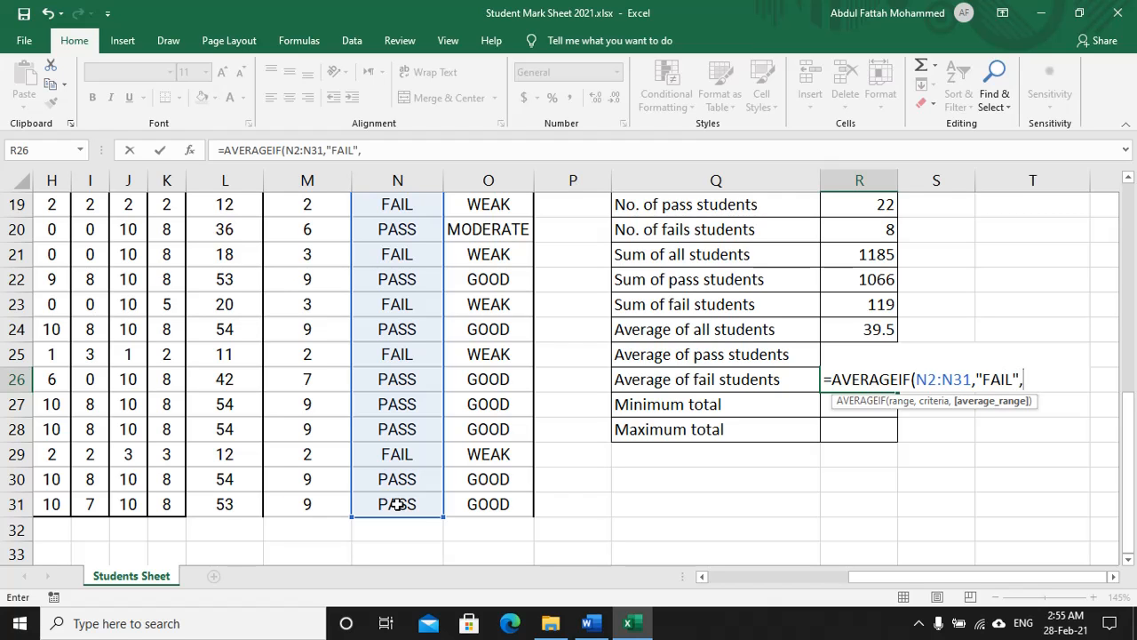
{"action": "scroll", "coordinate": [229, 307], "scroll_direction": "up", "scroll_amount": 6}
{"action": "left_click_drag", "start_coordinate": [233, 248], "coordinate": [221, 505]}
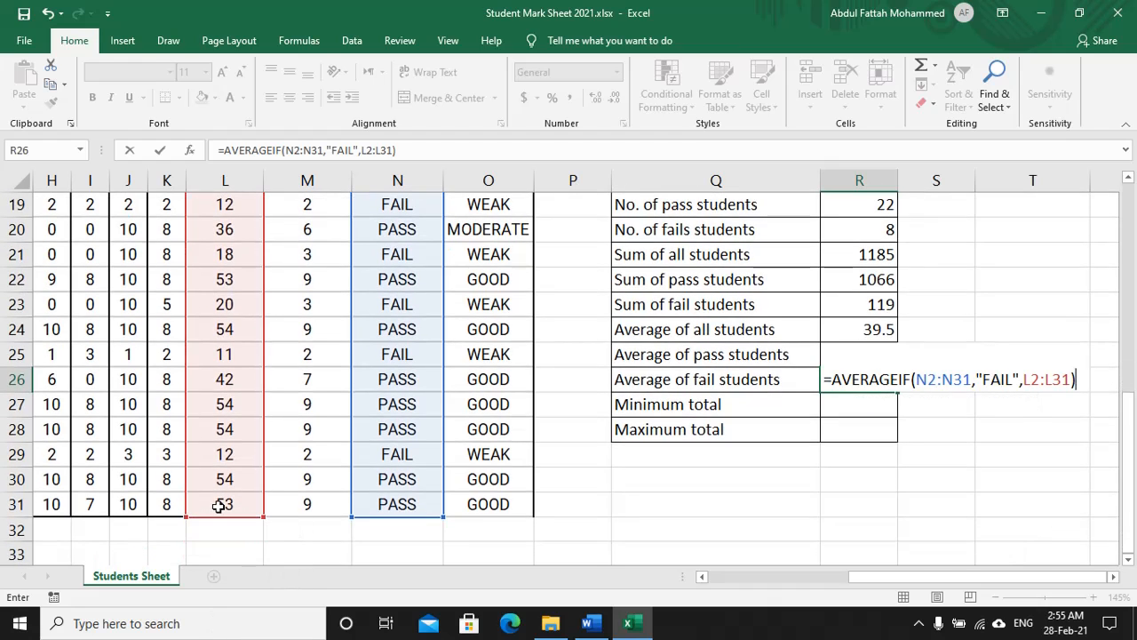
{"action": "key", "text": "Return"}
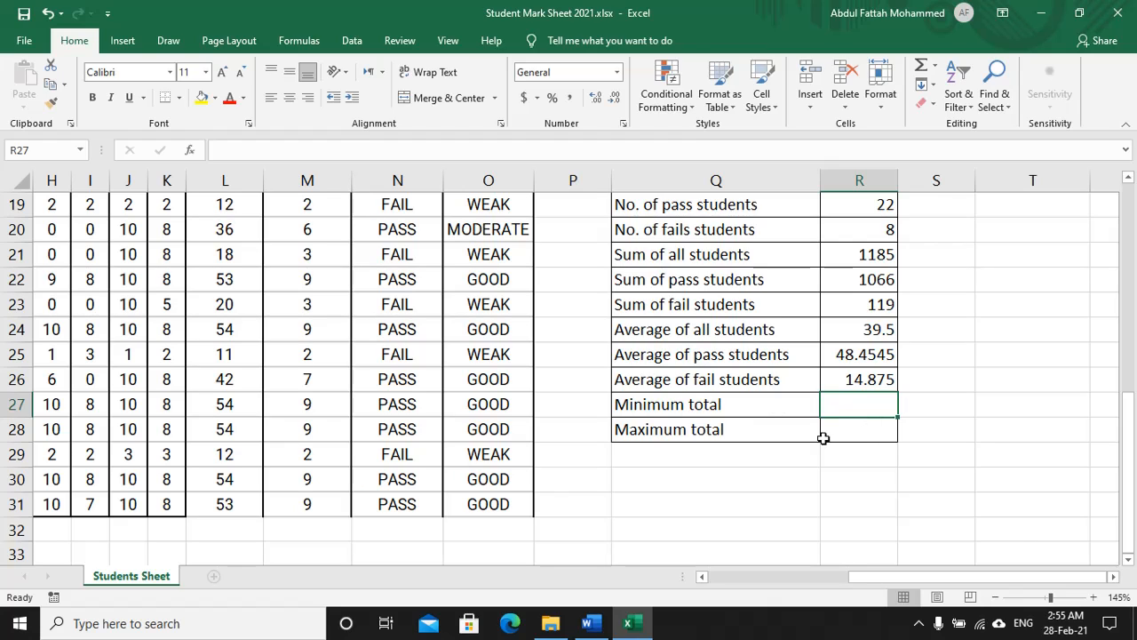
{"action": "type", "text": "=min"}
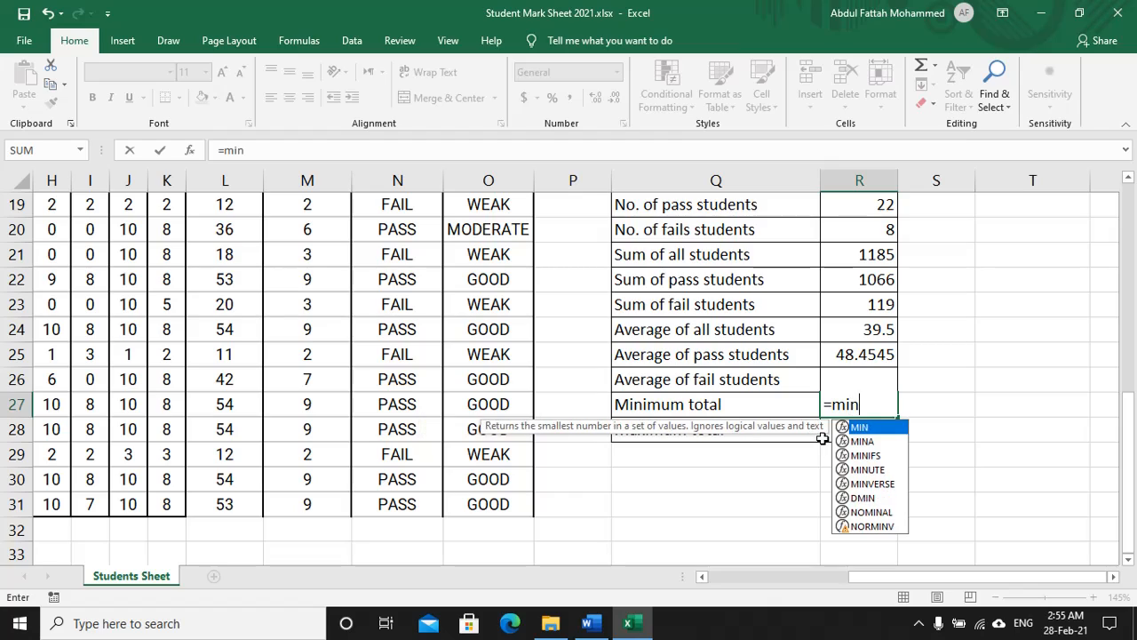
{"action": "type", "text": "("}
Step: Complete =MIN(L2:L31) in R27, giving a minimum total of 10
{"action": "scroll", "coordinate": [467, 332], "scroll_direction": "up", "scroll_amount": 6}
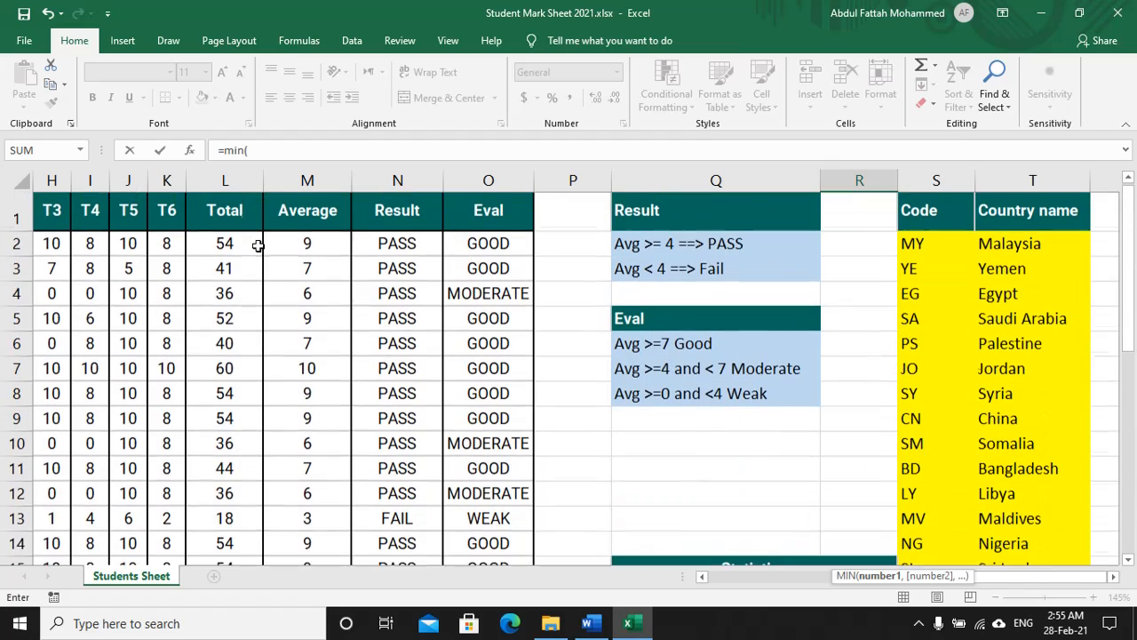
{"action": "left_click_drag", "start_coordinate": [235, 236], "coordinate": [233, 503]}
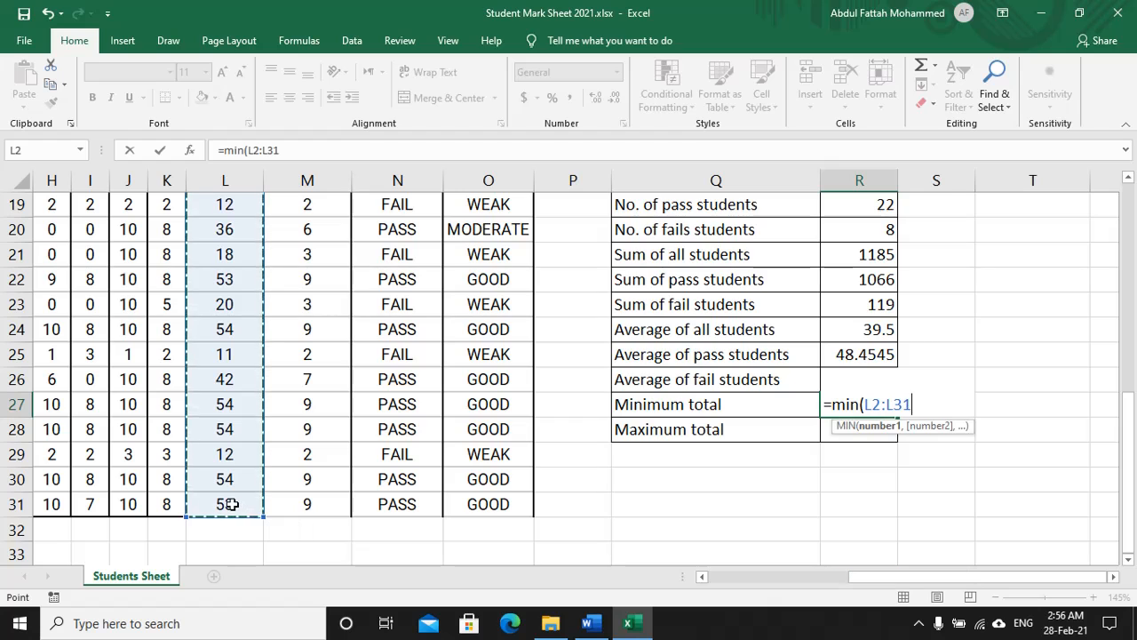
{"action": "type", "text": ")"}
{"action": "key", "text": "Return"}
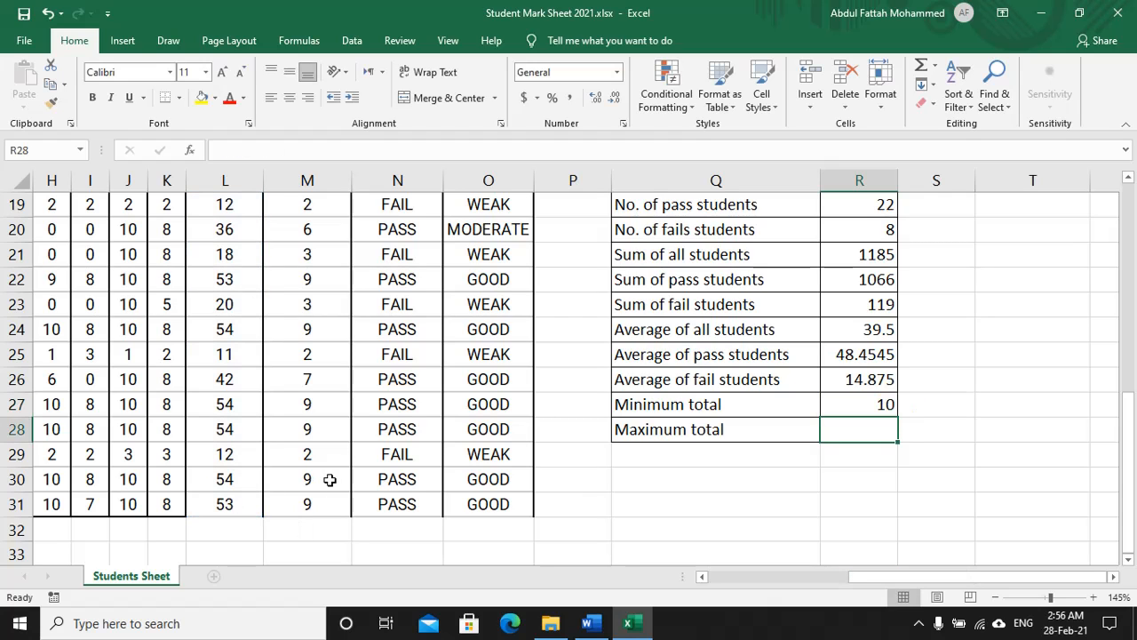
Step: Enter =MAX(L2:L31) in R28, giving a maximum total of 60
{"action": "type", "text": "=ma"}
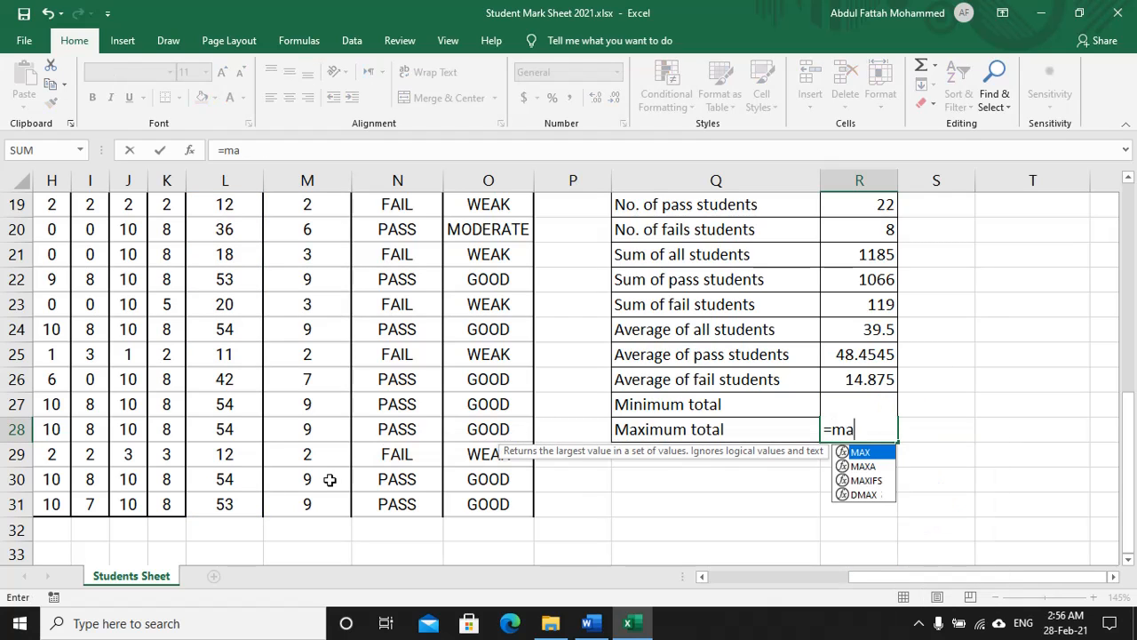
{"action": "type", "text": "x("}
{"action": "scroll", "coordinate": [329, 480], "scroll_direction": "up", "scroll_amount": 6}
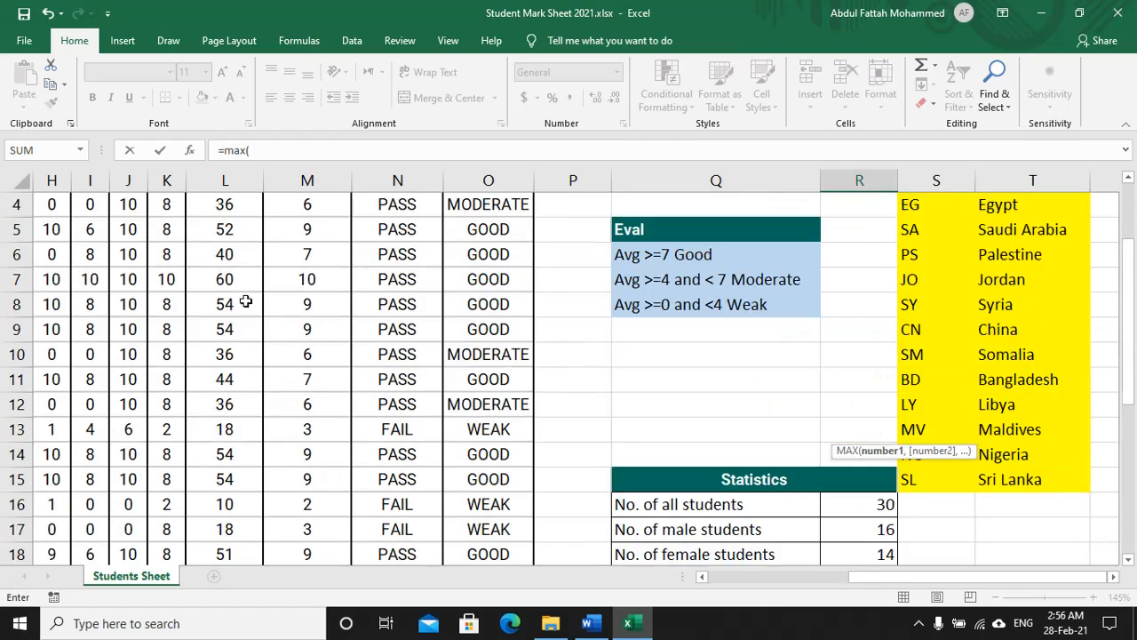
{"action": "left_click_drag", "start_coordinate": [227, 254], "coordinate": [250, 507]}
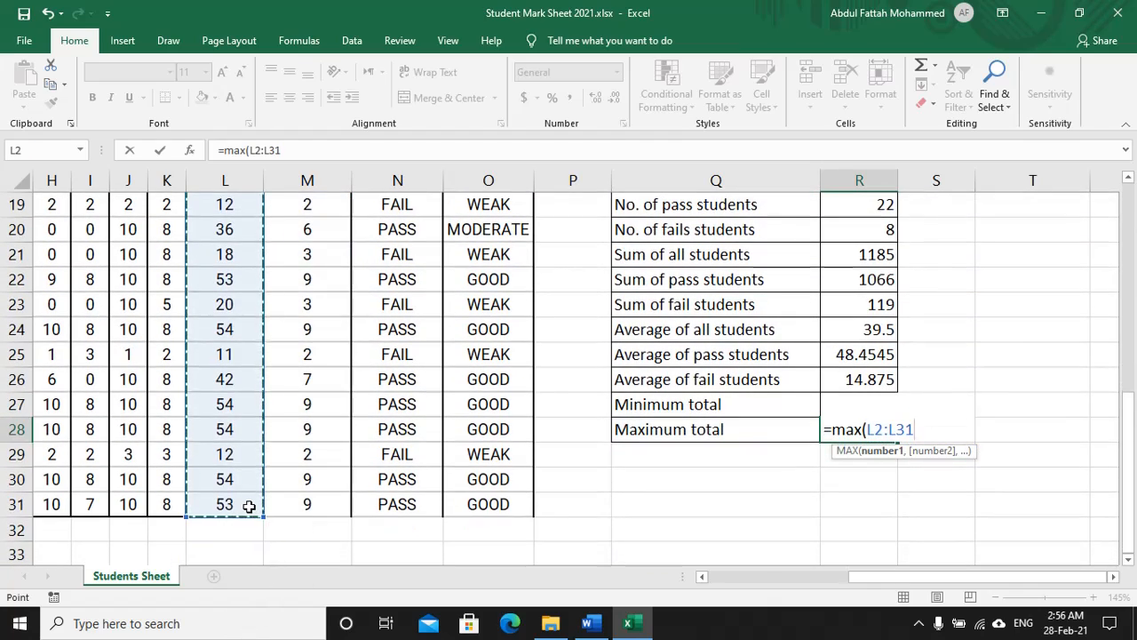
{"action": "type", "text": ")"}
{"action": "key", "text": "Return"}
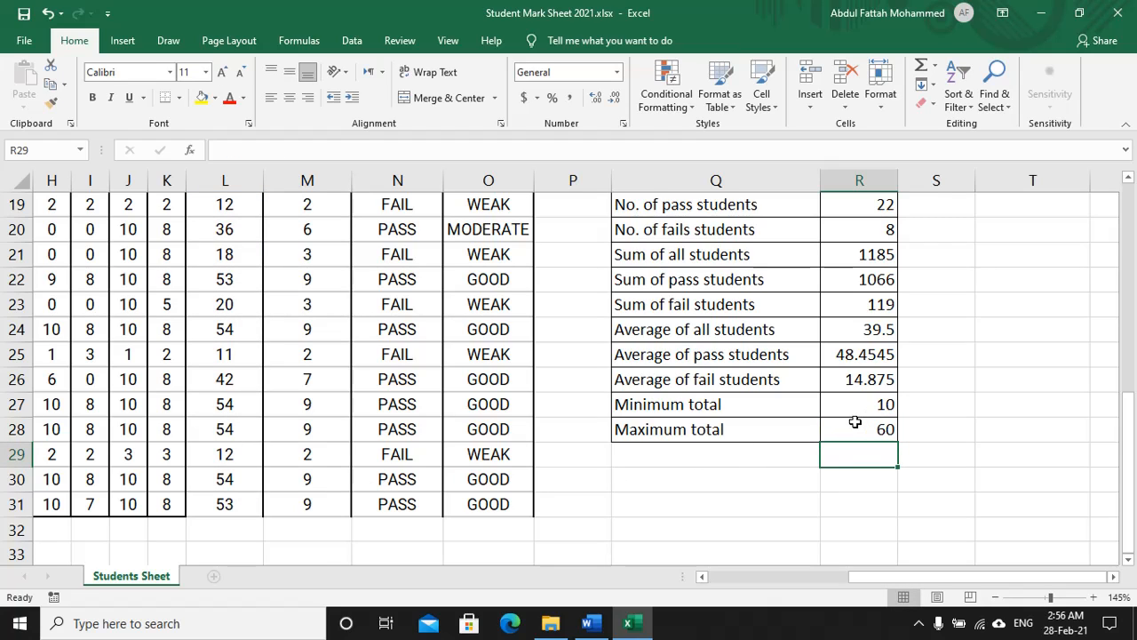
{"action": "scroll", "coordinate": [422, 428], "scroll_direction": "up", "scroll_amount": 3}
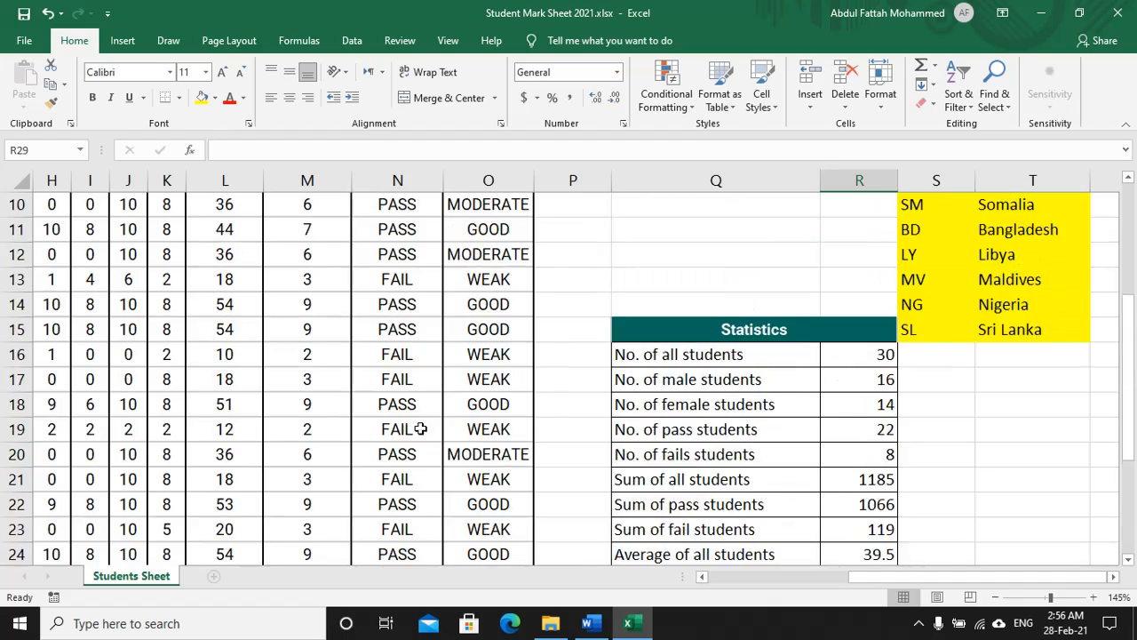
{"action": "scroll", "coordinate": [394, 412], "scroll_direction": "down", "scroll_amount": 3}
{"action": "scroll", "coordinate": [104, 387], "scroll_direction": "down", "scroll_amount": 1}
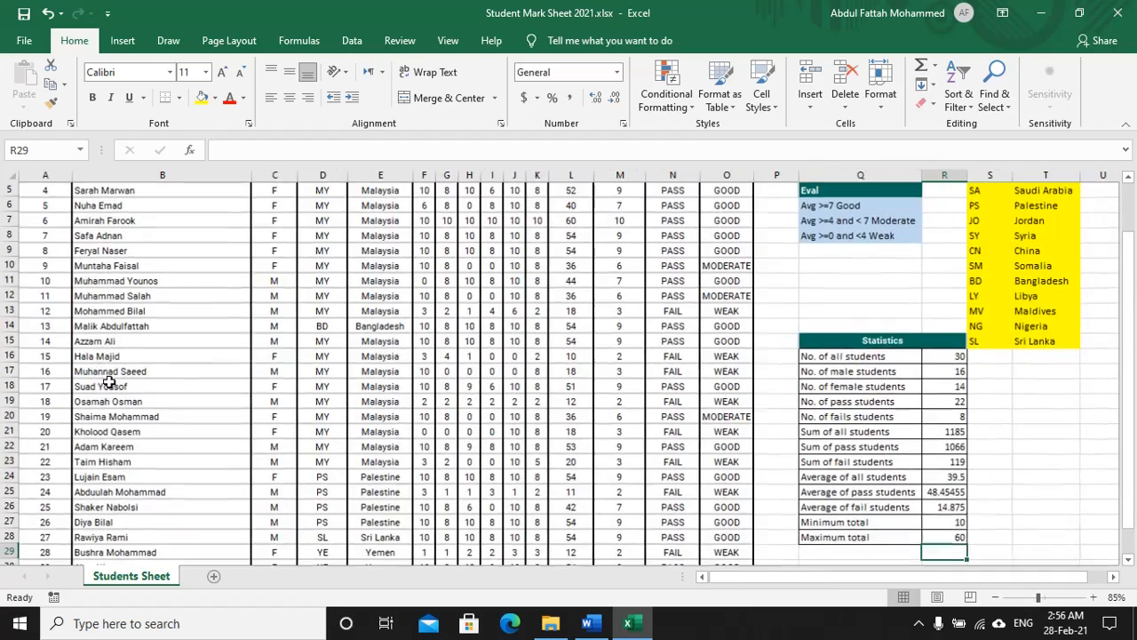
{"action": "scroll", "coordinate": [104, 388], "scroll_direction": "up", "scroll_amount": 2}
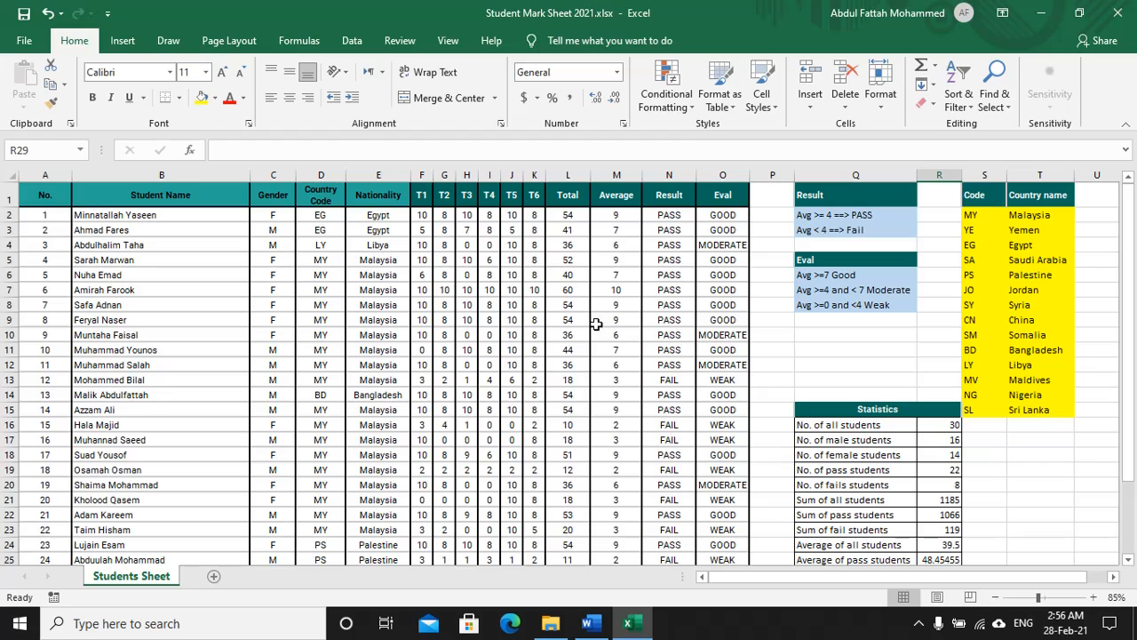
Step: In the Word instructions, set the Draw pen colour to green
{"action": "key", "text": "alt+Tab"}
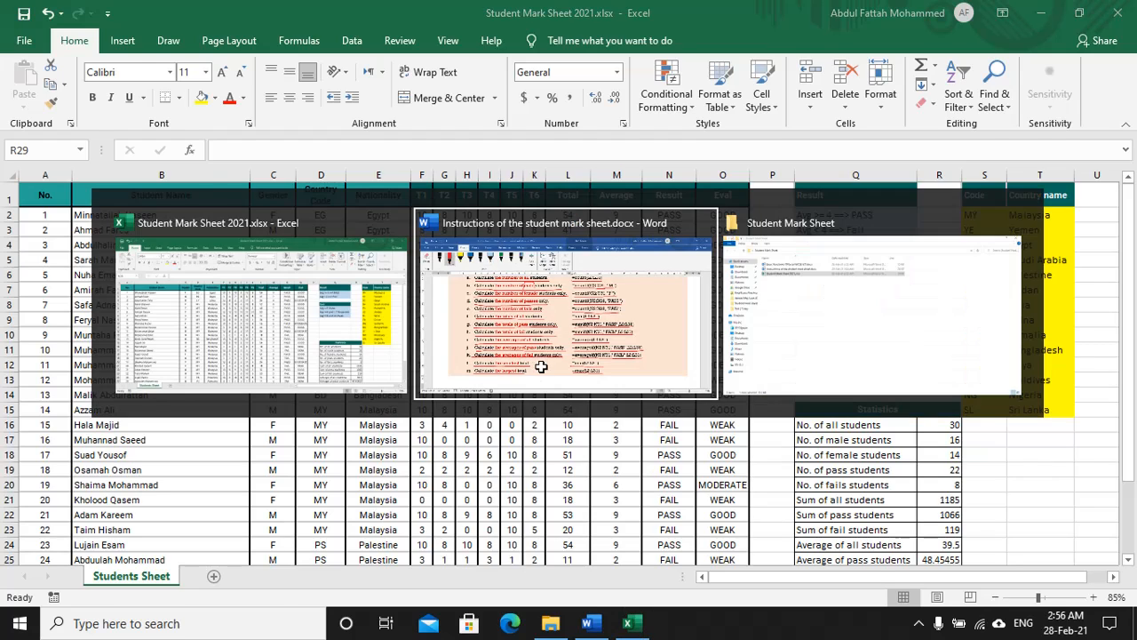
{"action": "scroll", "coordinate": [455, 357], "scroll_direction": "down", "scroll_amount": 6}
{"action": "scroll", "coordinate": [452, 353], "scroll_direction": "down", "scroll_amount": 4}
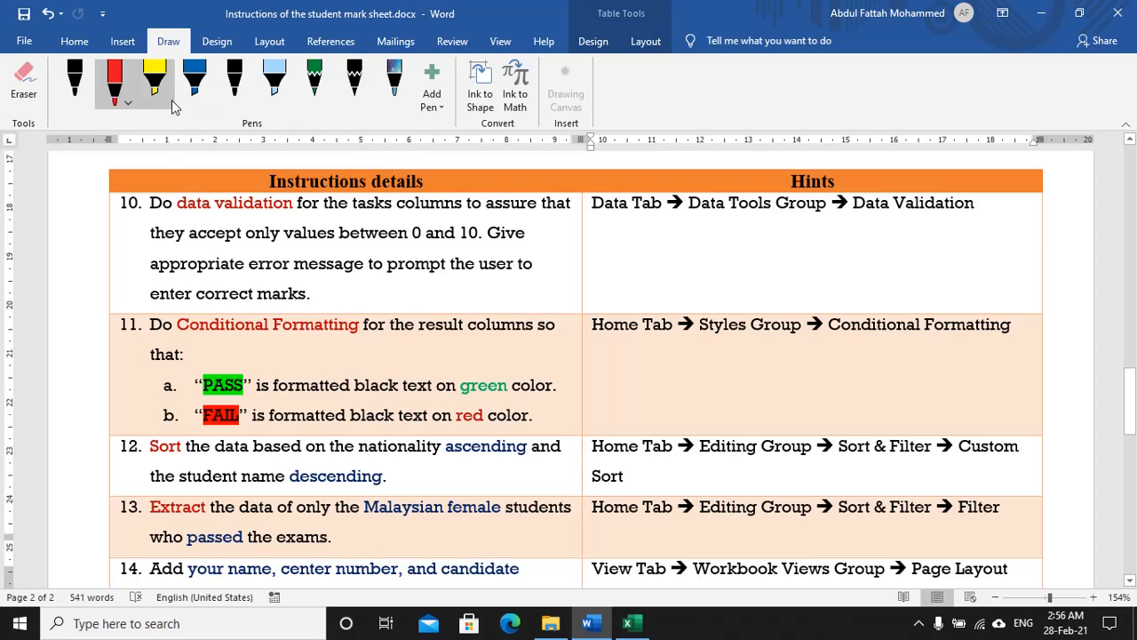
{"action": "left_click", "coordinate": [113, 81]}
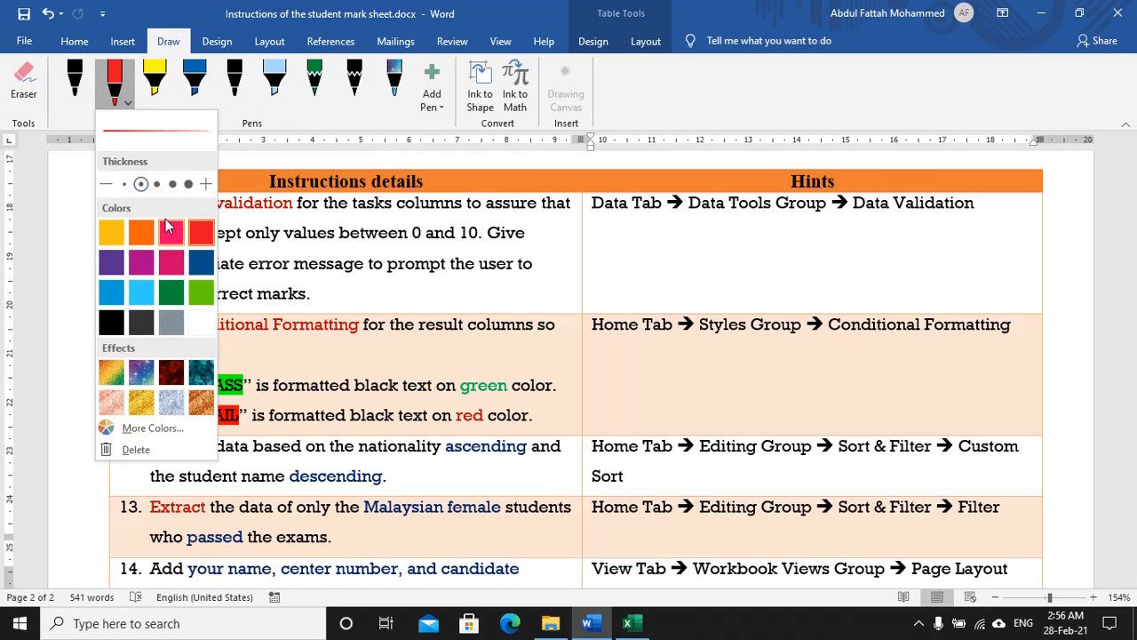
{"action": "left_click", "coordinate": [171, 290]}
{"action": "left_click", "coordinate": [307, 212]}
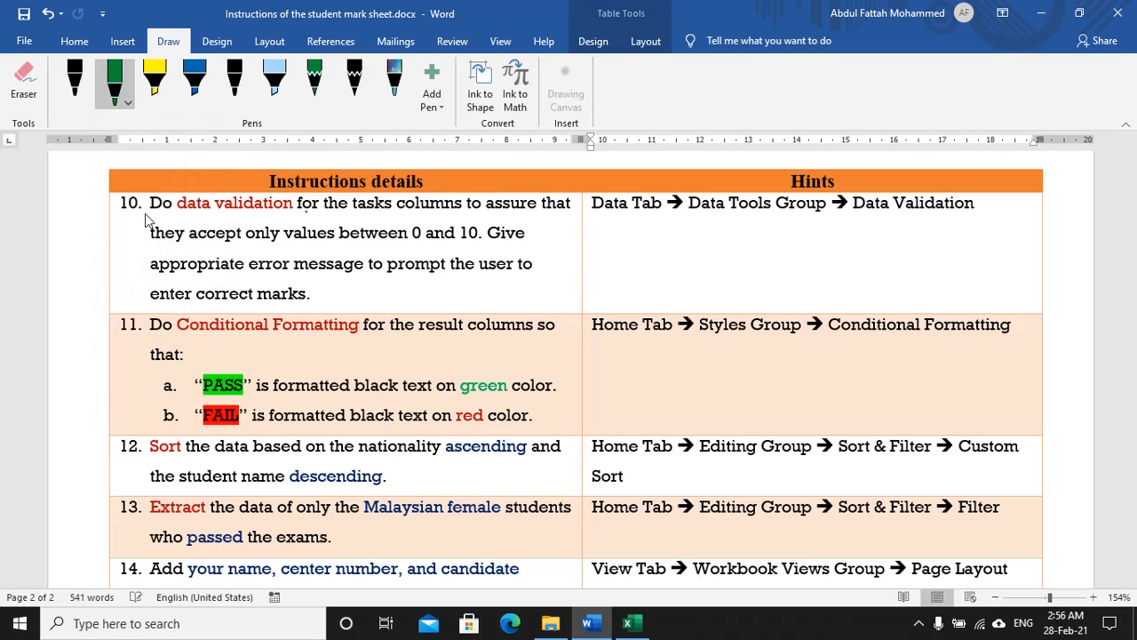
Step: Underline instruction 10 on data validation and its Data Validation hint, then return to Excel
{"action": "mouse_move", "coordinate": [151, 219]}
{"action": "left_mouse_down"}
{"action": "mouse_move", "coordinate": [231, 231]}
{"action": "mouse_move", "coordinate": [519, 221]}
{"action": "left_mouse_up"}
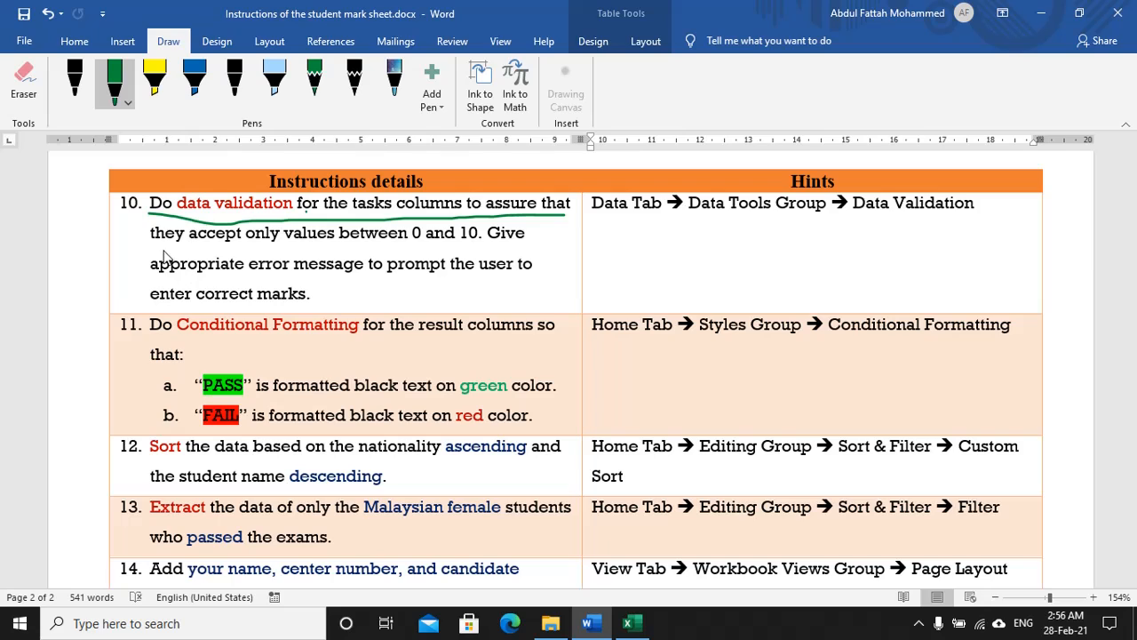
{"action": "left_click_drag", "start_coordinate": [164, 254], "coordinate": [538, 251]}
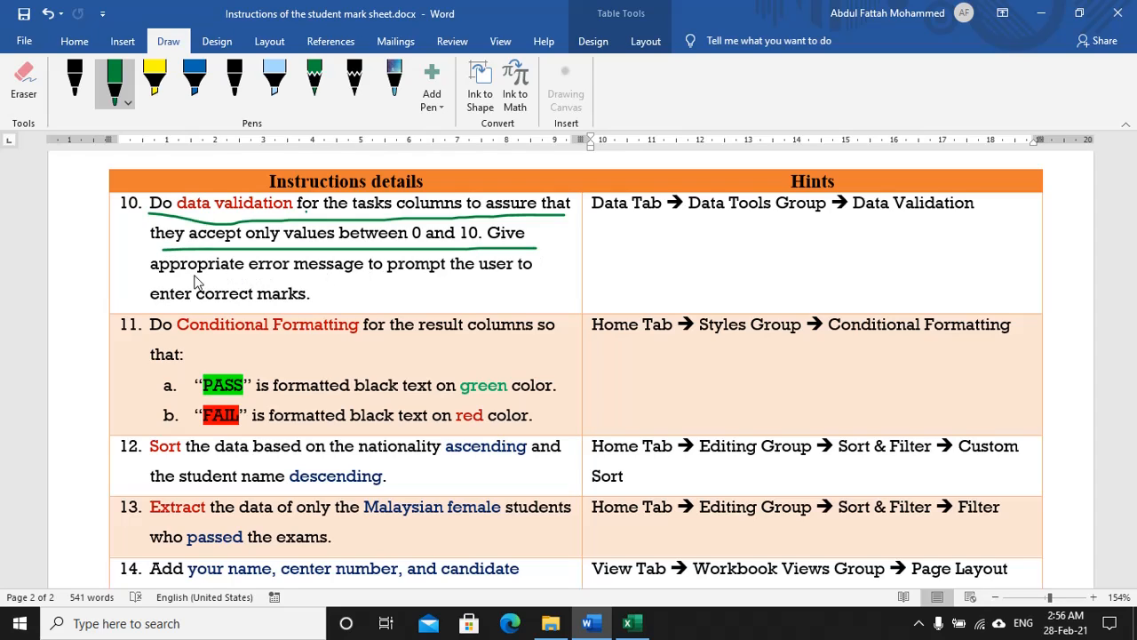
{"action": "left_click_drag", "start_coordinate": [165, 280], "coordinate": [289, 282]}
{"action": "left_click_drag", "start_coordinate": [394, 287], "coordinate": [539, 279]}
{"action": "left_click_drag", "start_coordinate": [147, 309], "coordinate": [311, 308]}
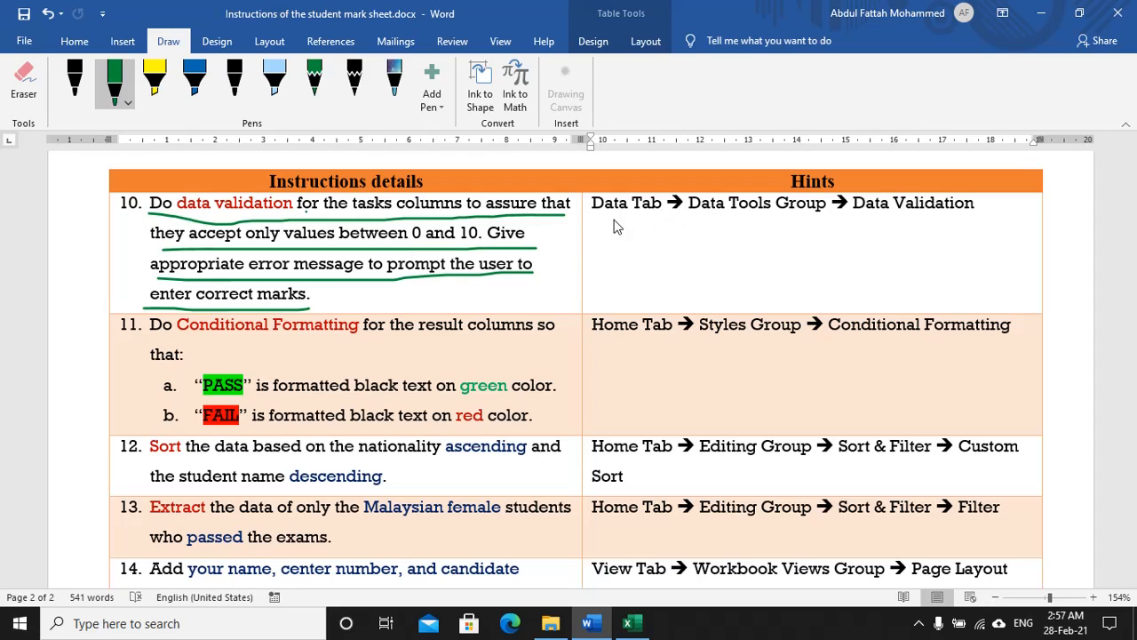
{"action": "left_click_drag", "start_coordinate": [597, 220], "coordinate": [978, 219]}
{"action": "key", "text": "alt+Tab"}
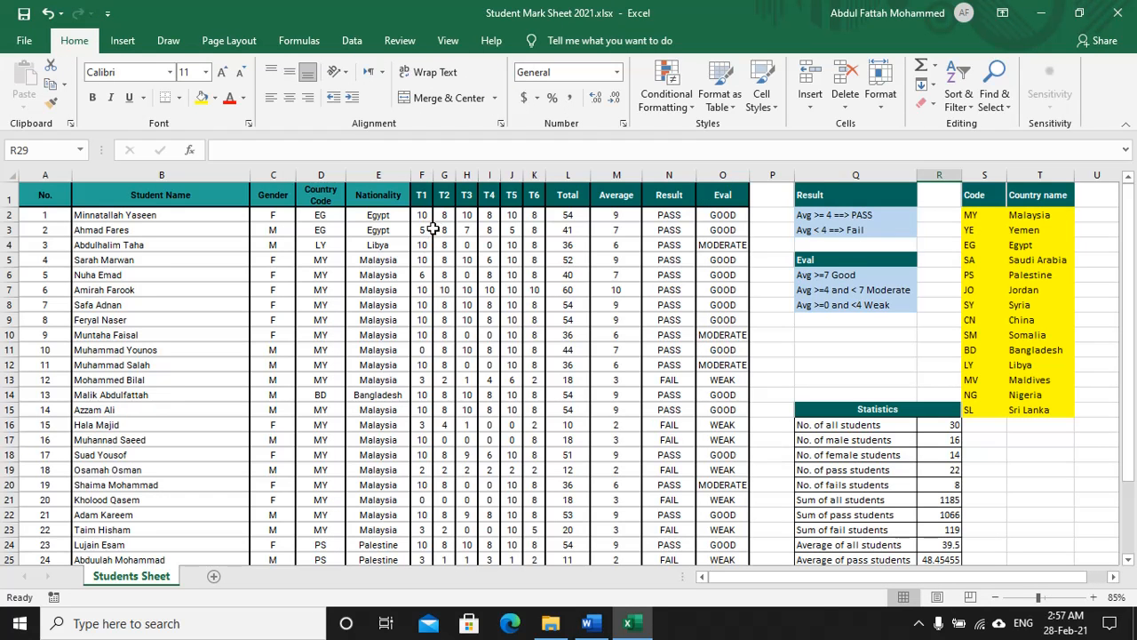
Step: Restrict the selected mark cells to whole numbers between 0 and 10
{"action": "left_click_drag", "start_coordinate": [420, 215], "coordinate": [531, 505]}
{"action": "scroll", "coordinate": [500, 289], "scroll_direction": "up", "scroll_amount": 3}
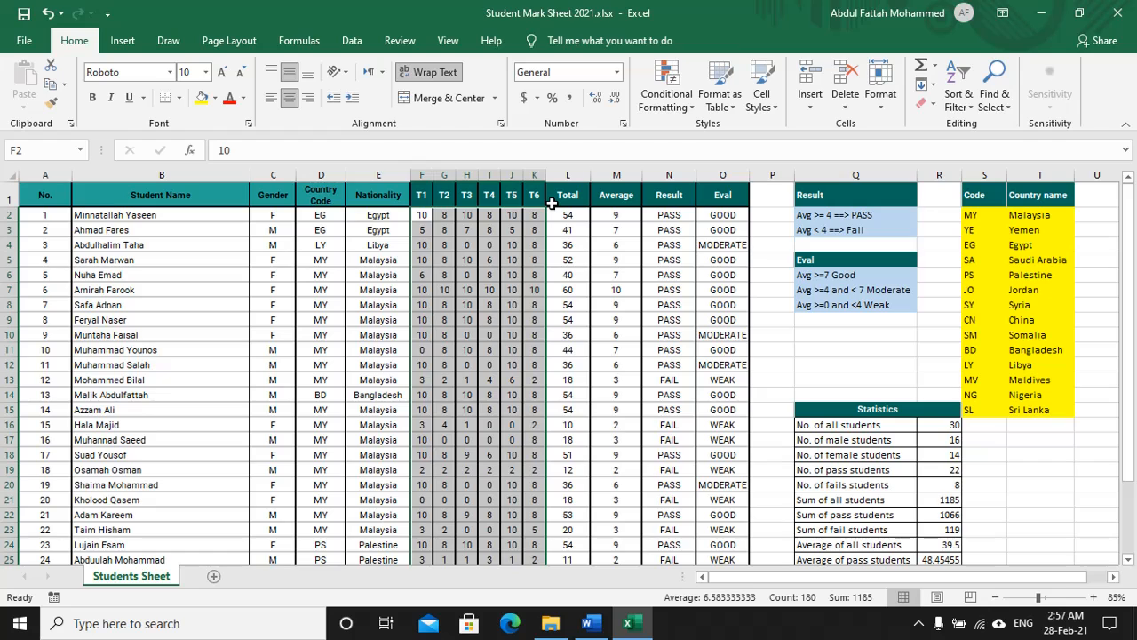
{"action": "left_click", "coordinate": [351, 43]}
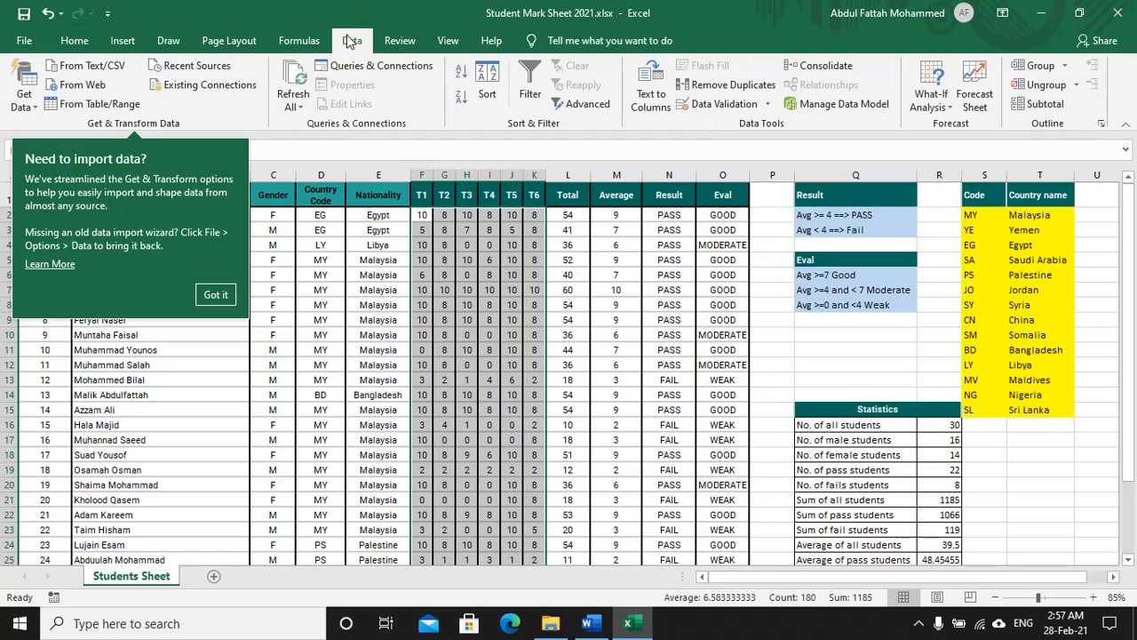
{"action": "left_click", "coordinate": [766, 105]}
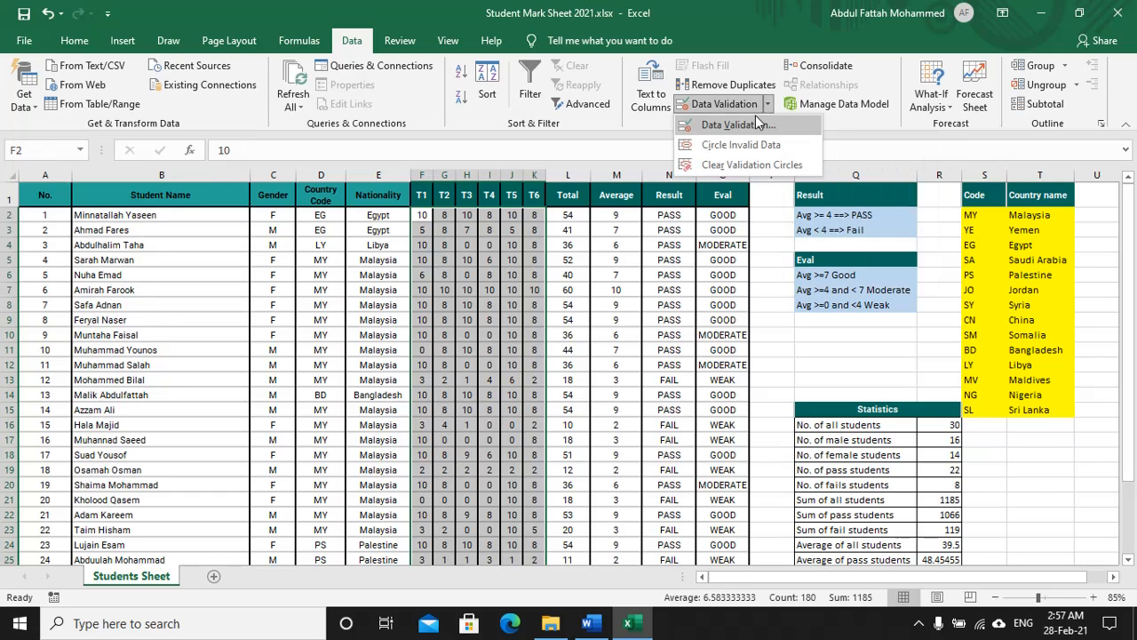
{"action": "left_click", "coordinate": [747, 128]}
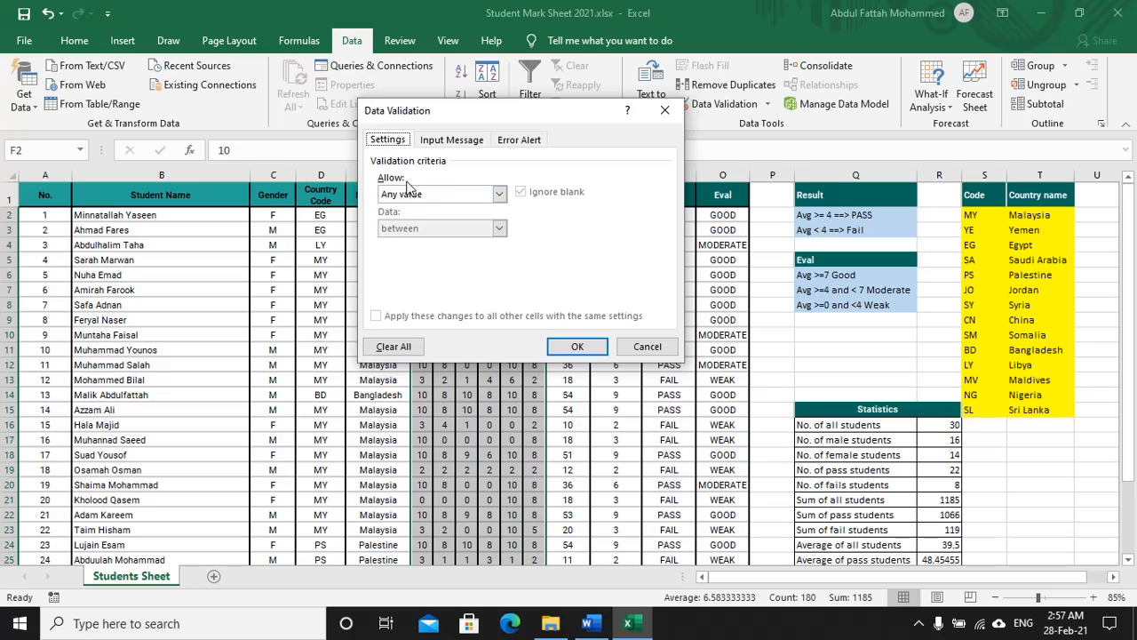
{"action": "left_click", "coordinate": [469, 199]}
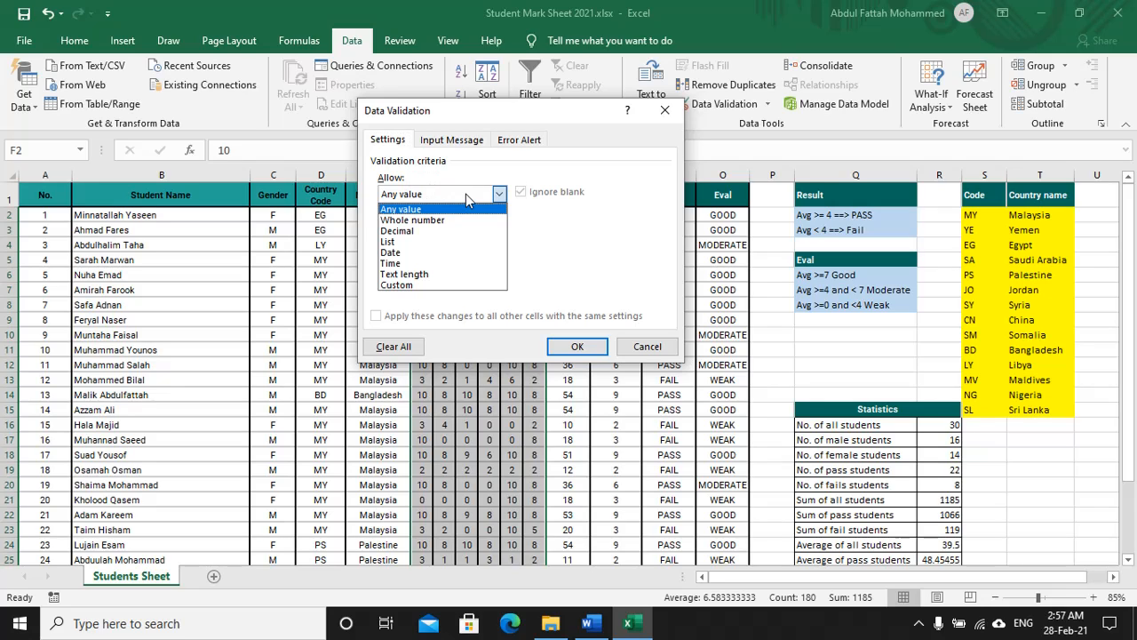
{"action": "left_click", "coordinate": [414, 217]}
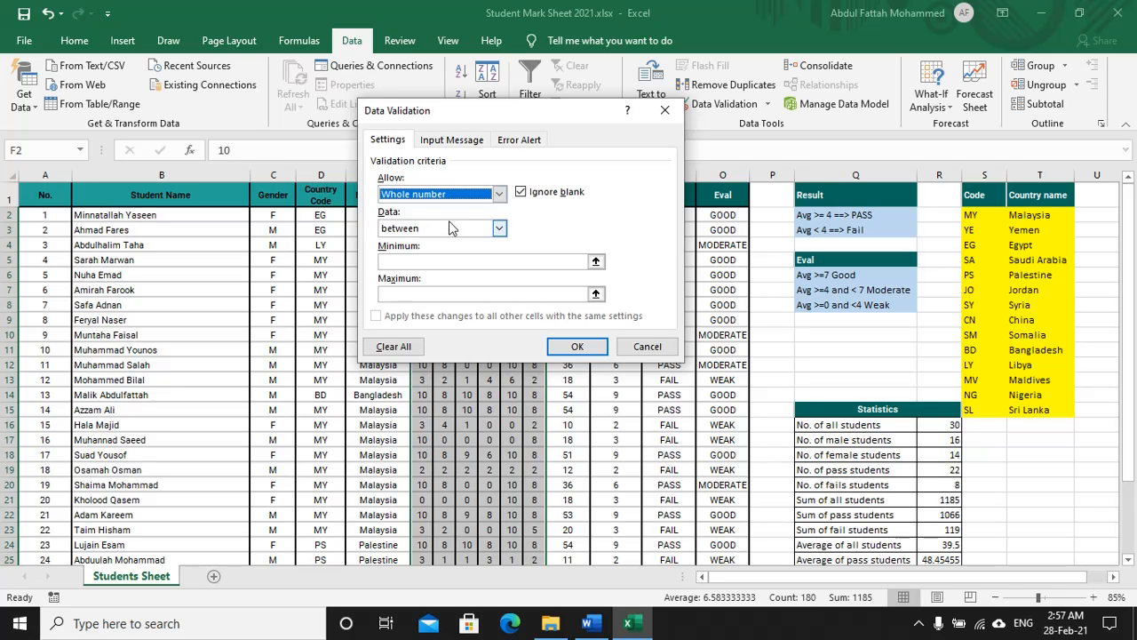
{"action": "left_click", "coordinate": [422, 264]}
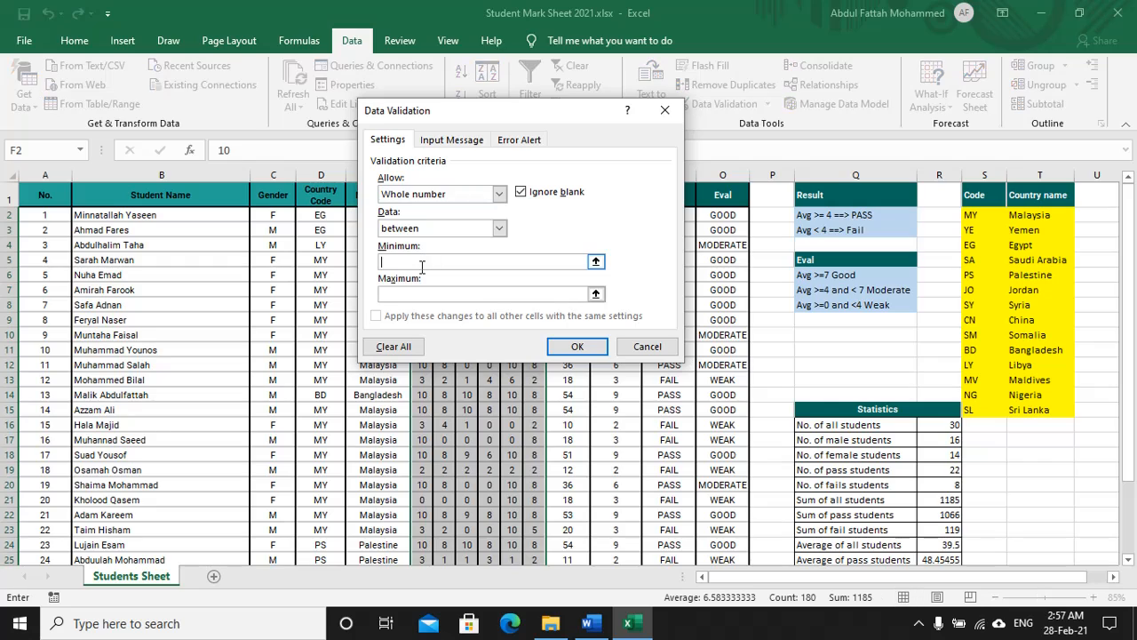
{"action": "type", "text": "0"}
{"action": "left_click", "coordinate": [408, 293]}
{"action": "type", "text": "10"}
Step: Add a 'Mark Error' alert saying 'Please enter a mark between 0 and 10' and apply
{"action": "left_click", "coordinate": [526, 142]}
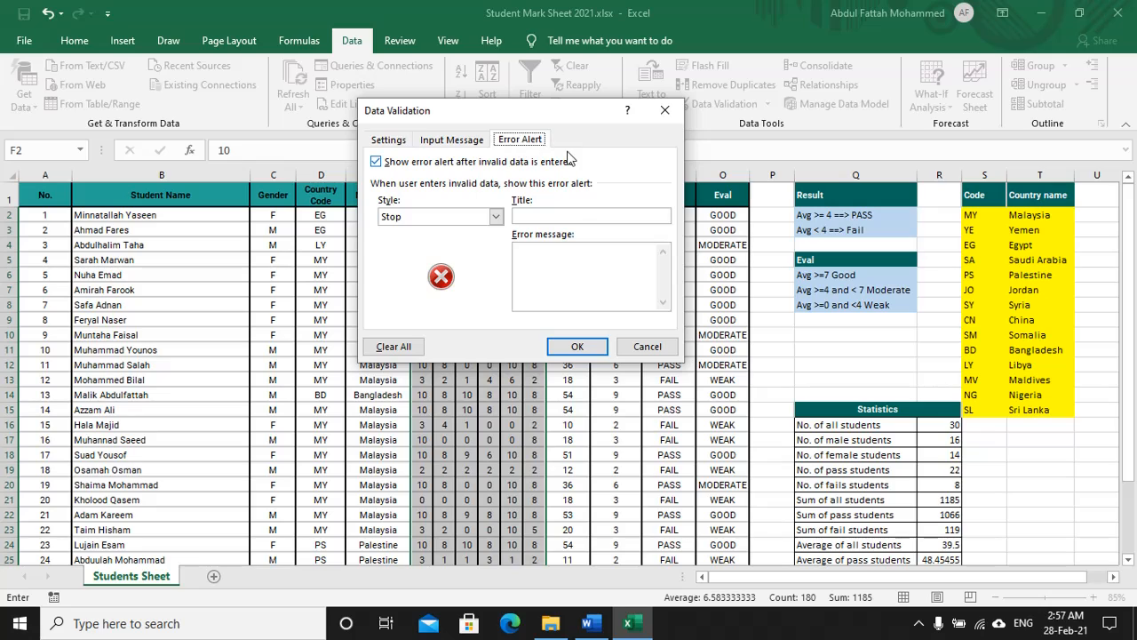
{"action": "left_click", "coordinate": [552, 214]}
{"action": "type", "text": "M"}
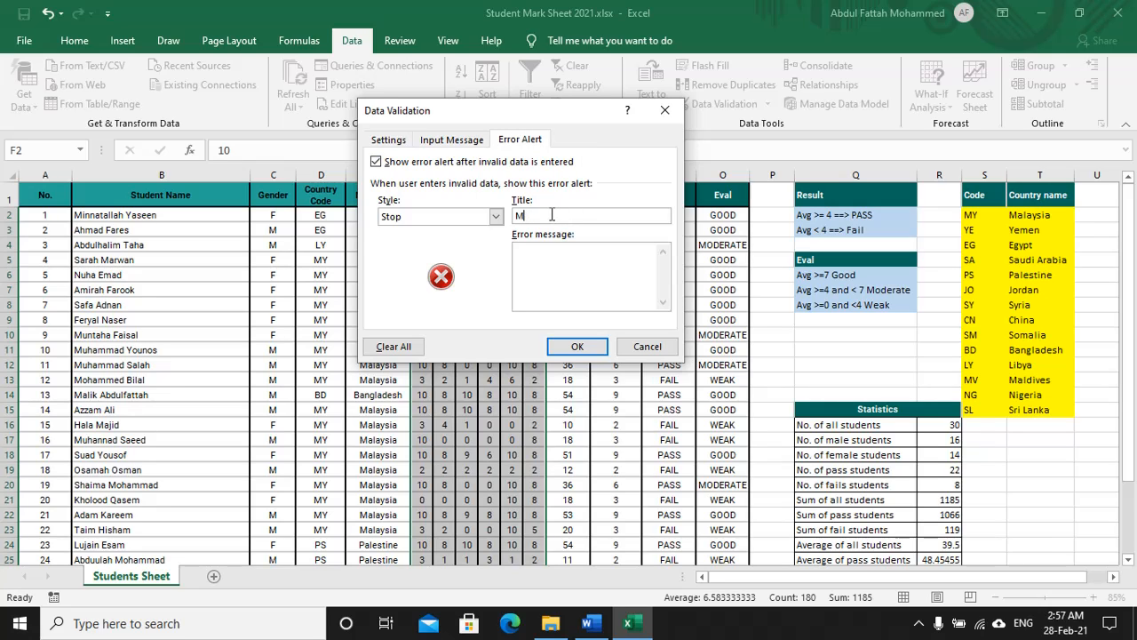
{"action": "type", "text": "AMar"}
{"action": "type", "text": "k Error"}
{"action": "type", "text": "nter a mark"}
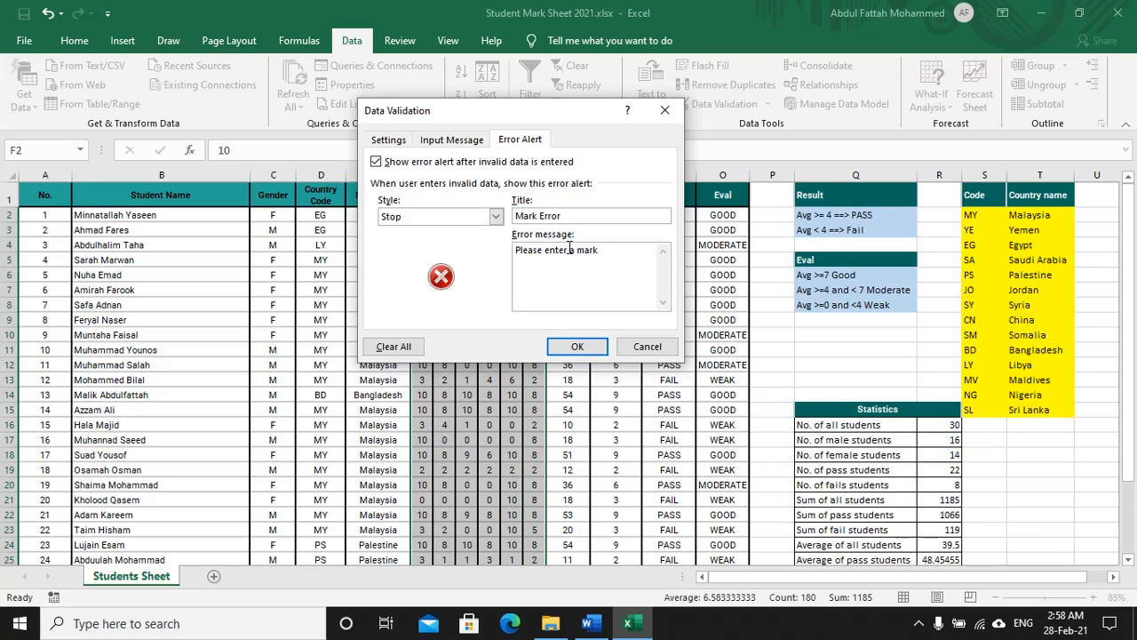
{"action": "type", "text": " between 0 and 10"}
{"action": "left_click", "coordinate": [578, 347]}
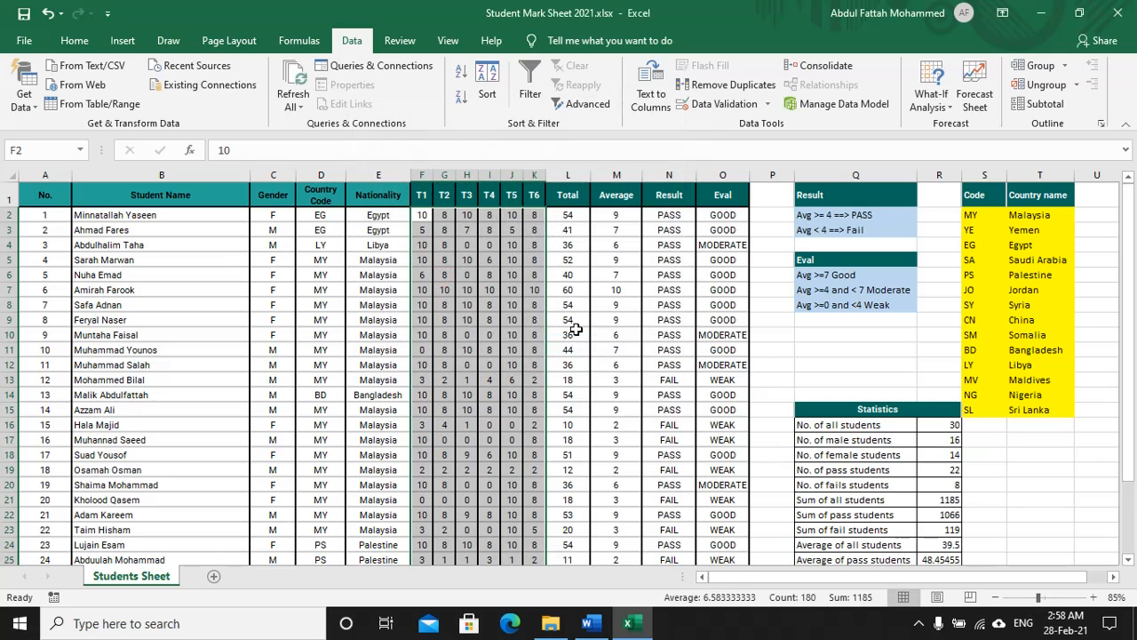
Step: Test the validation with -5 in I3, then retry and enter 9 instead
{"action": "scroll", "coordinate": [426, 308], "scroll_direction": "up", "scroll_amount": 3}
{"action": "scroll", "coordinate": [300, 306], "scroll_direction": "up", "scroll_amount": 1}
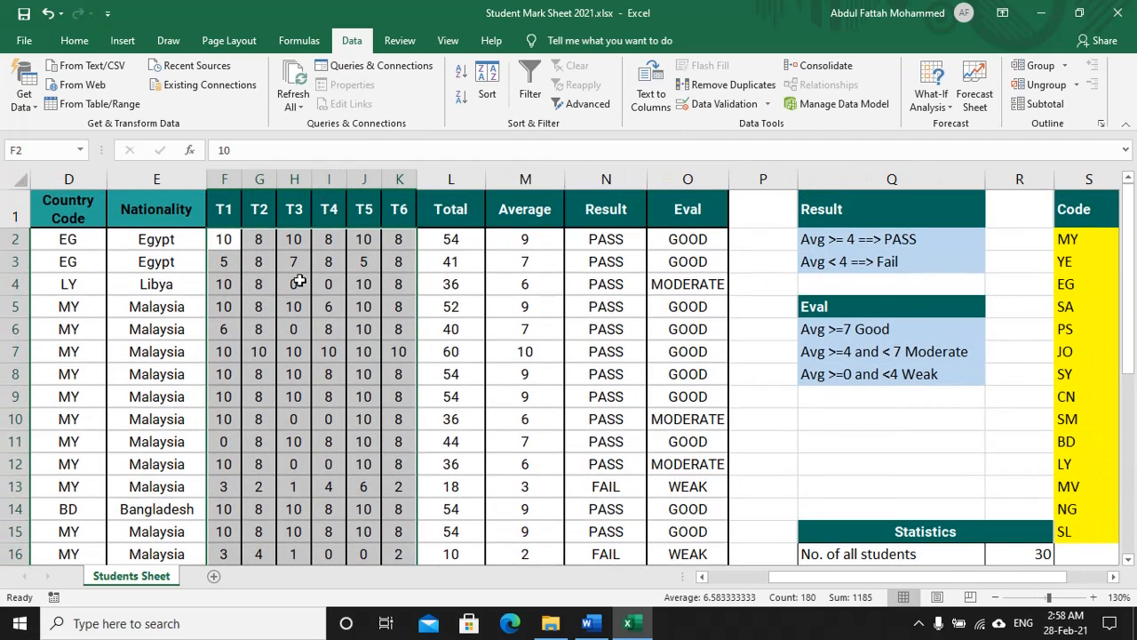
{"action": "left_click", "coordinate": [321, 258]}
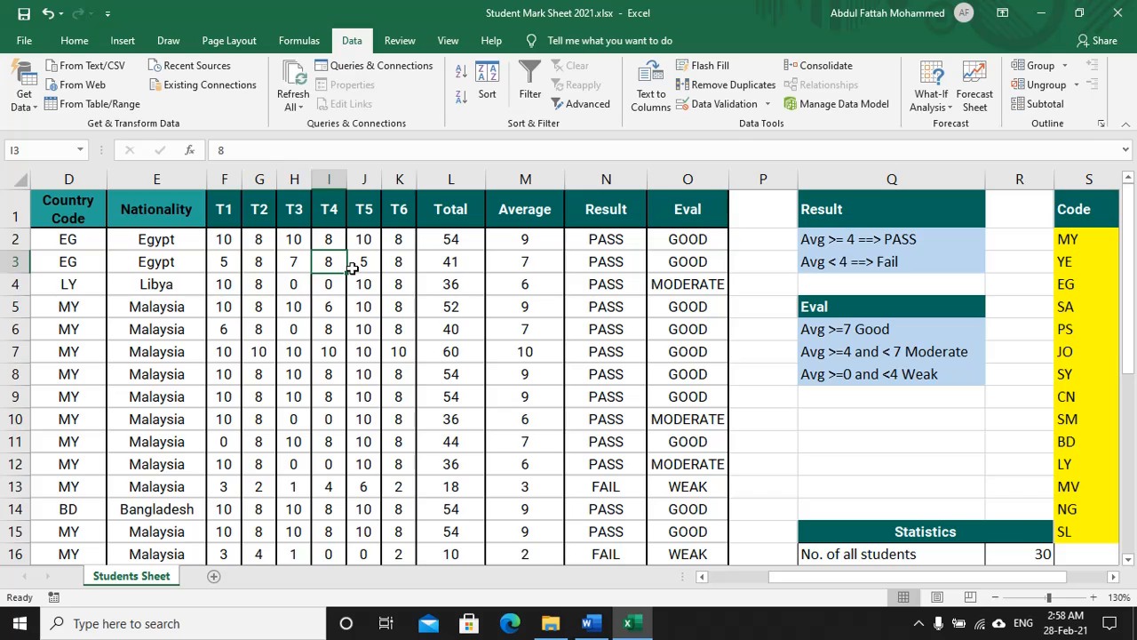
{"action": "type", "text": "-5"}
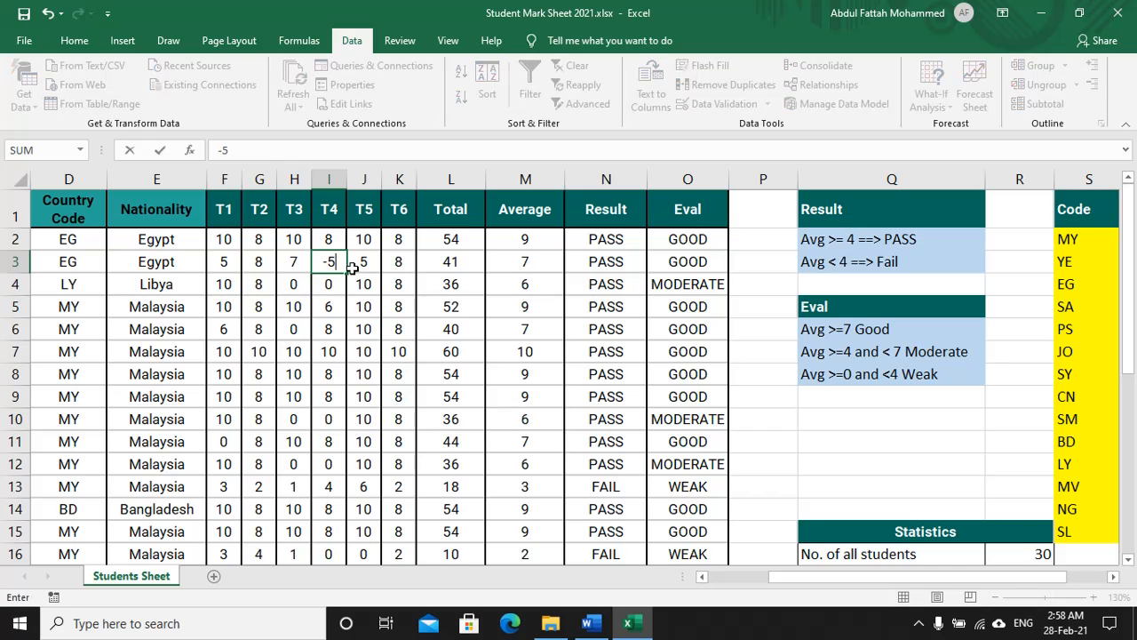
{"action": "key", "text": "Return"}
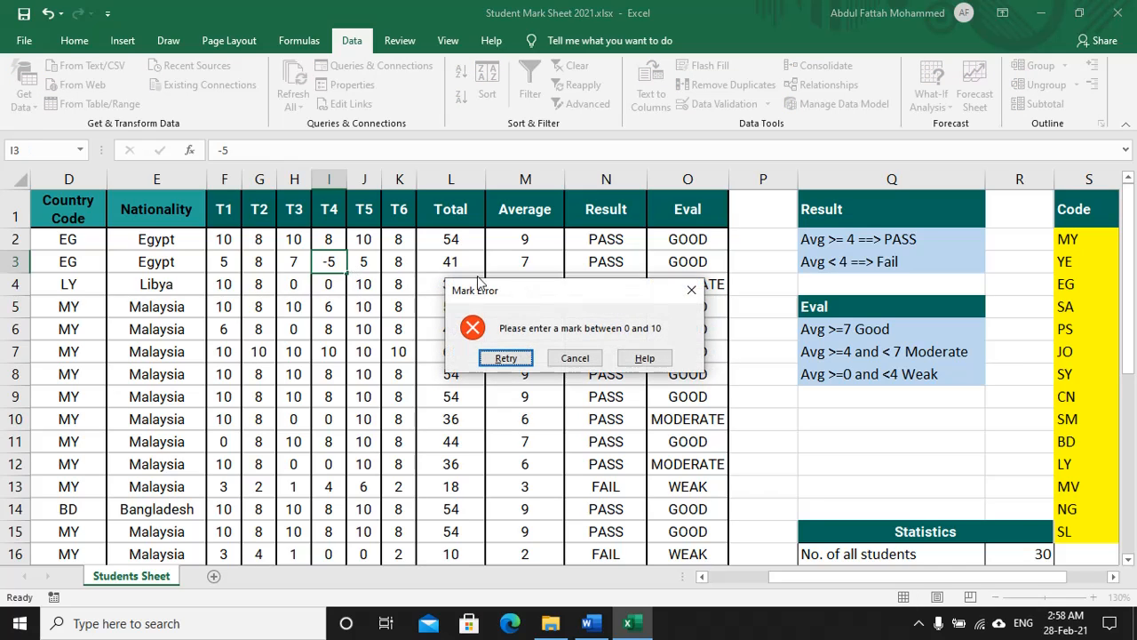
{"action": "left_click", "coordinate": [505, 359]}
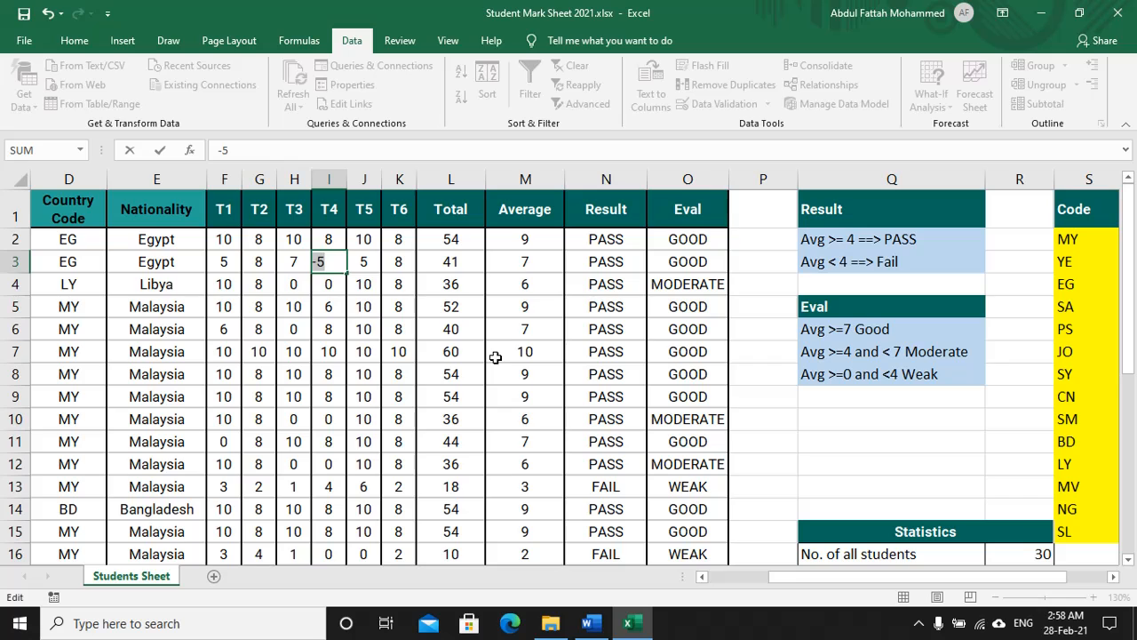
{"action": "type", "text": "9"}
{"action": "key", "text": "Return"}
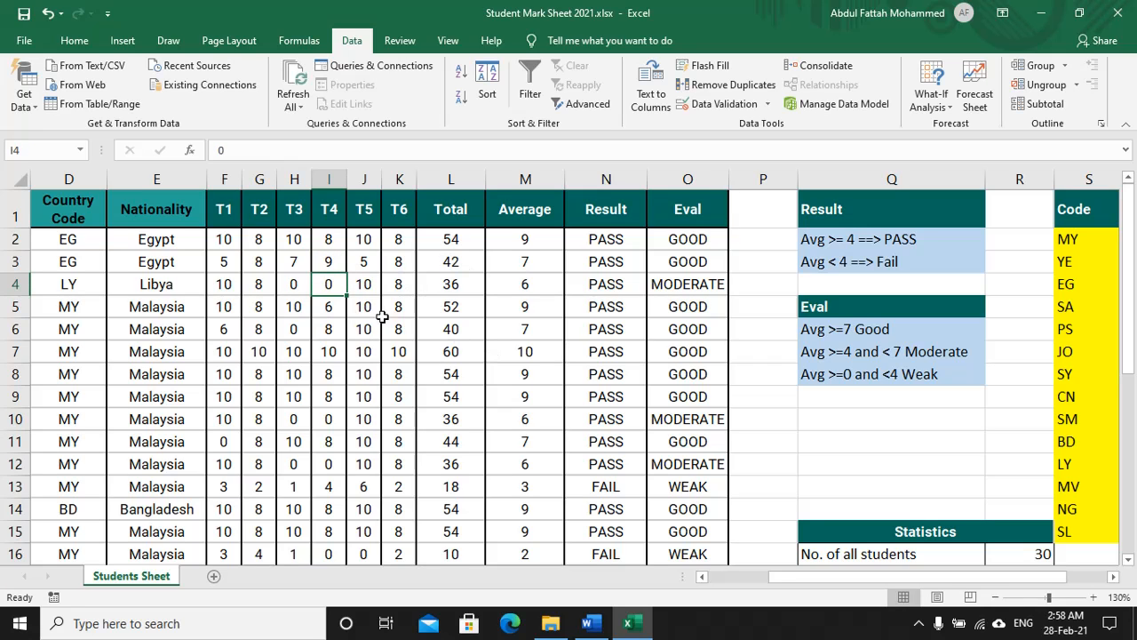
{"action": "key", "text": "alt+Tab"}
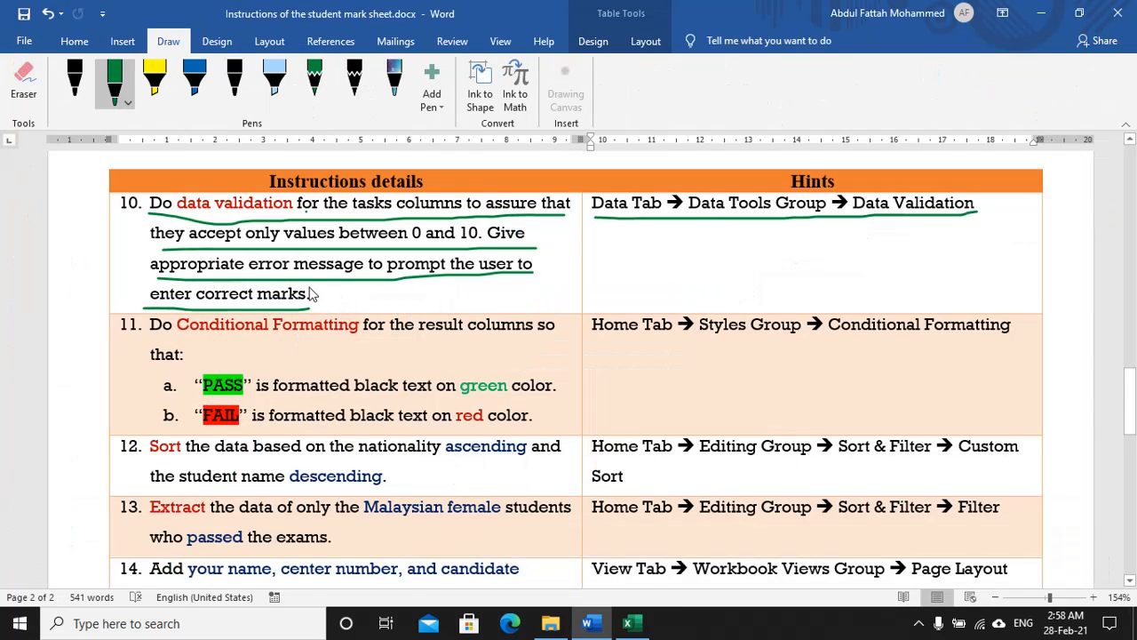
Step: Switch the Word Draw pen colour to light blue
{"action": "scroll", "coordinate": [307, 298], "scroll_direction": "down", "scroll_amount": 2}
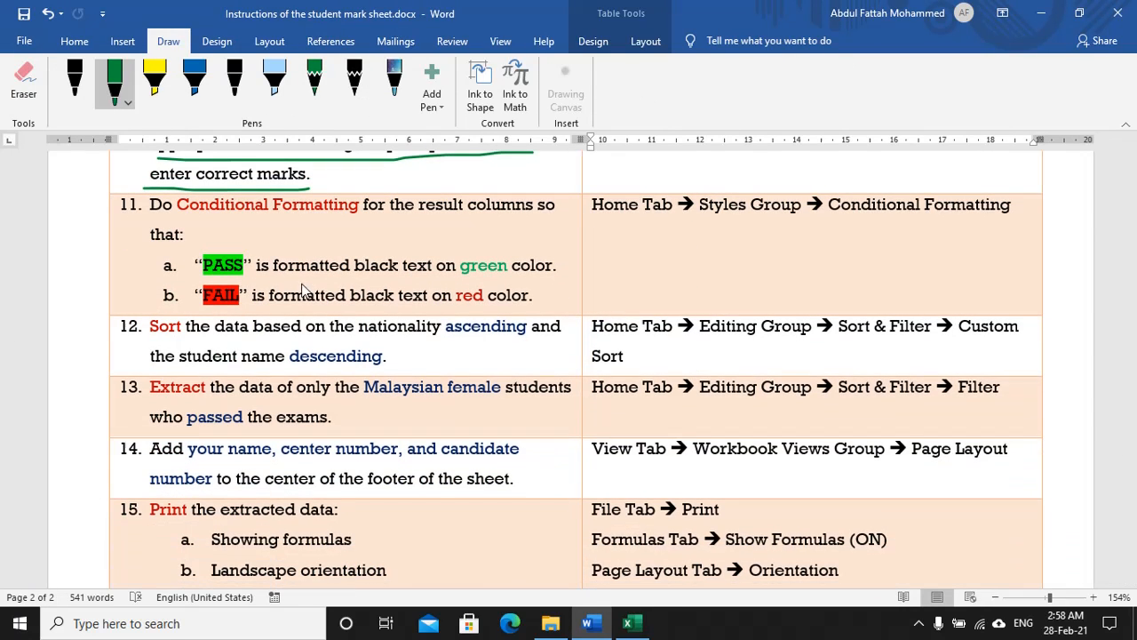
{"action": "left_click", "coordinate": [115, 84]}
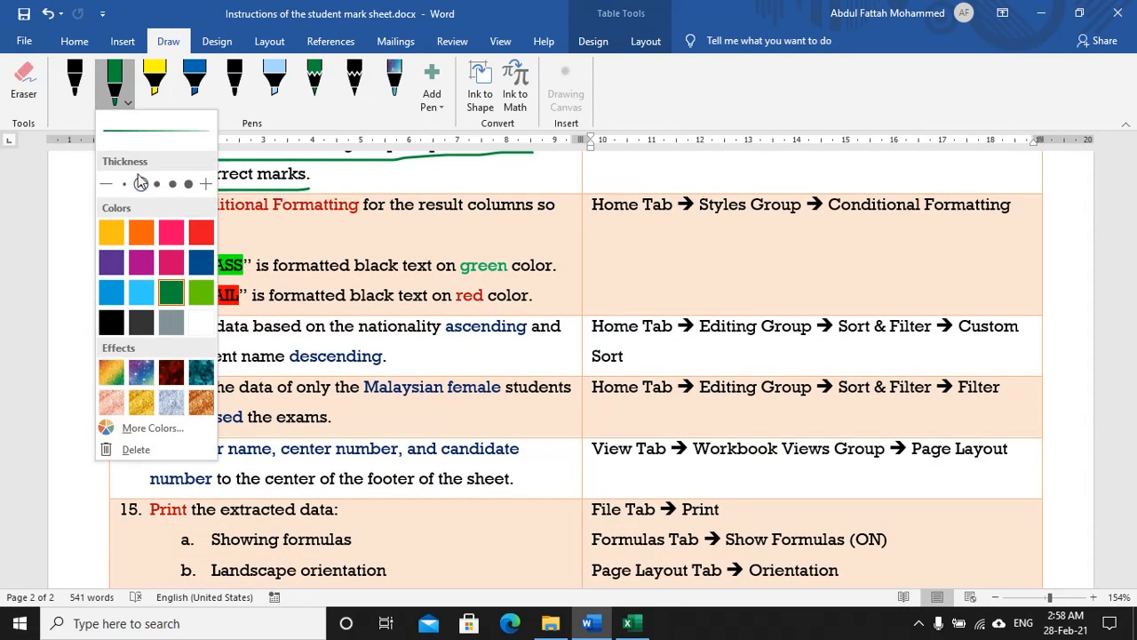
{"action": "left_click", "coordinate": [142, 293]}
{"action": "left_click", "coordinate": [291, 260]}
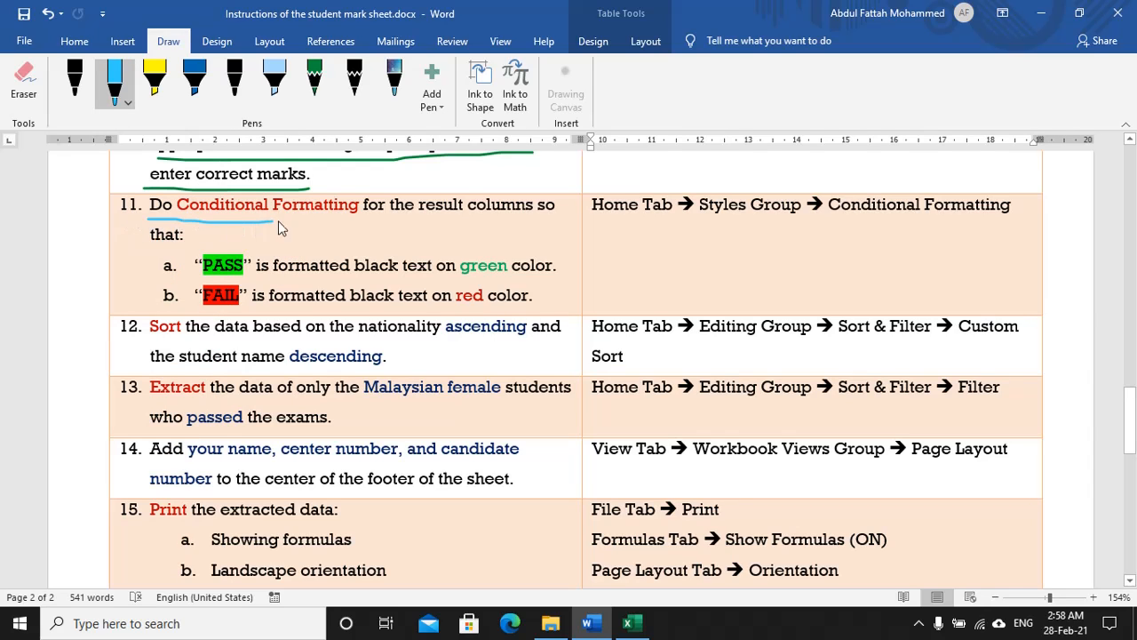
Step: Underline instruction 11's PASS green and FAIL red lines and its hint, then return to Excel
{"action": "left_click_drag", "start_coordinate": [278, 222], "coordinate": [413, 218]}
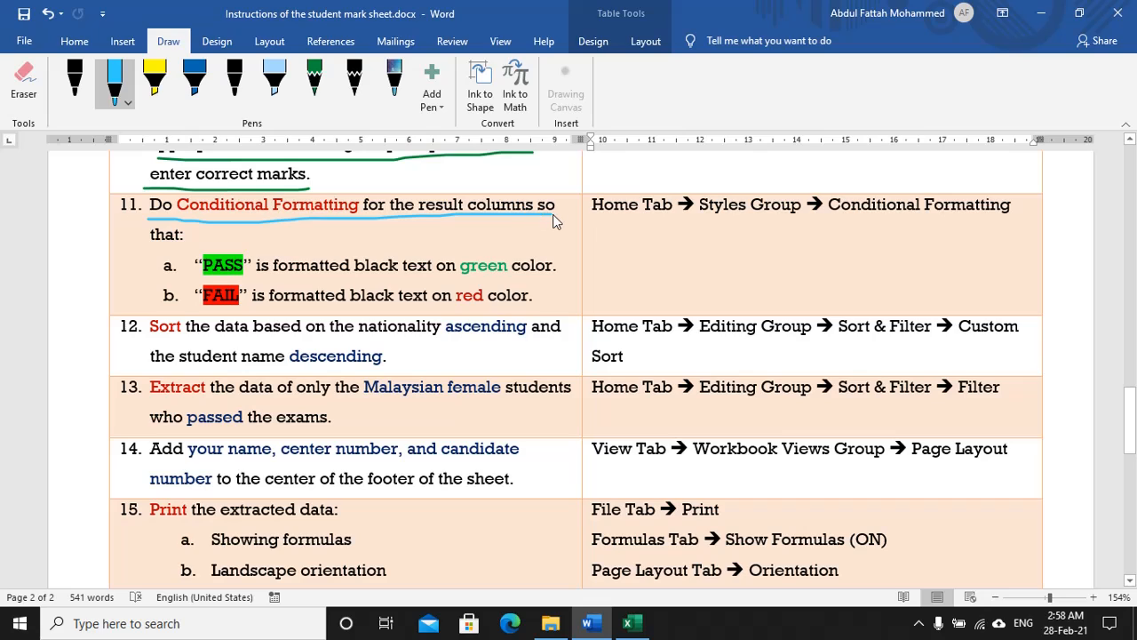
{"action": "left_click_drag", "start_coordinate": [157, 248], "coordinate": [209, 248]}
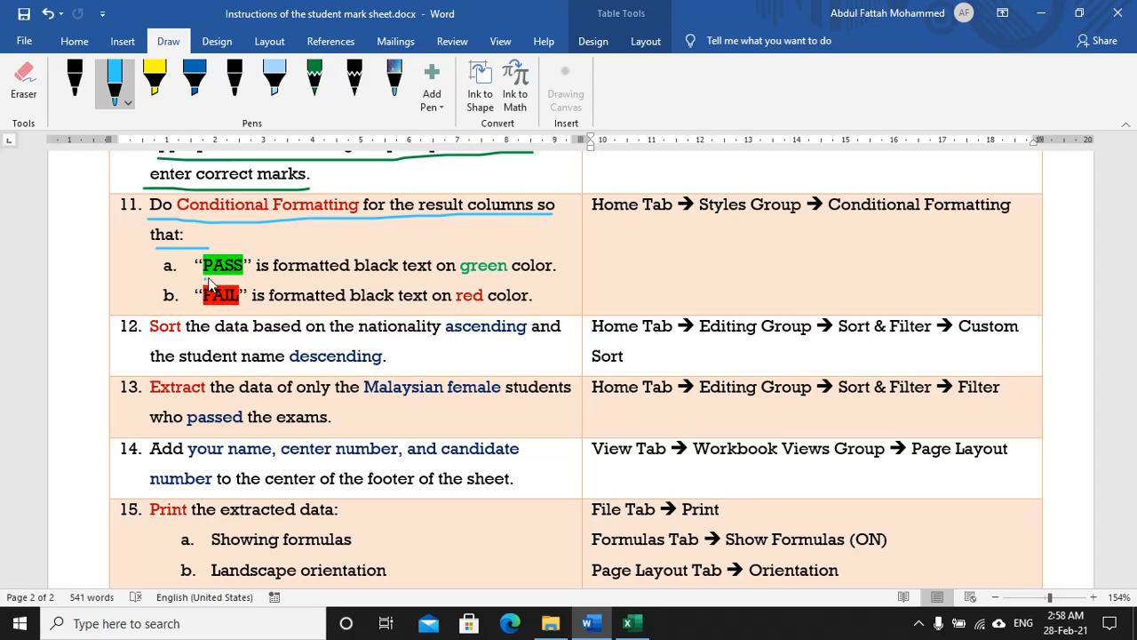
{"action": "left_click_drag", "start_coordinate": [335, 281], "coordinate": [557, 278]}
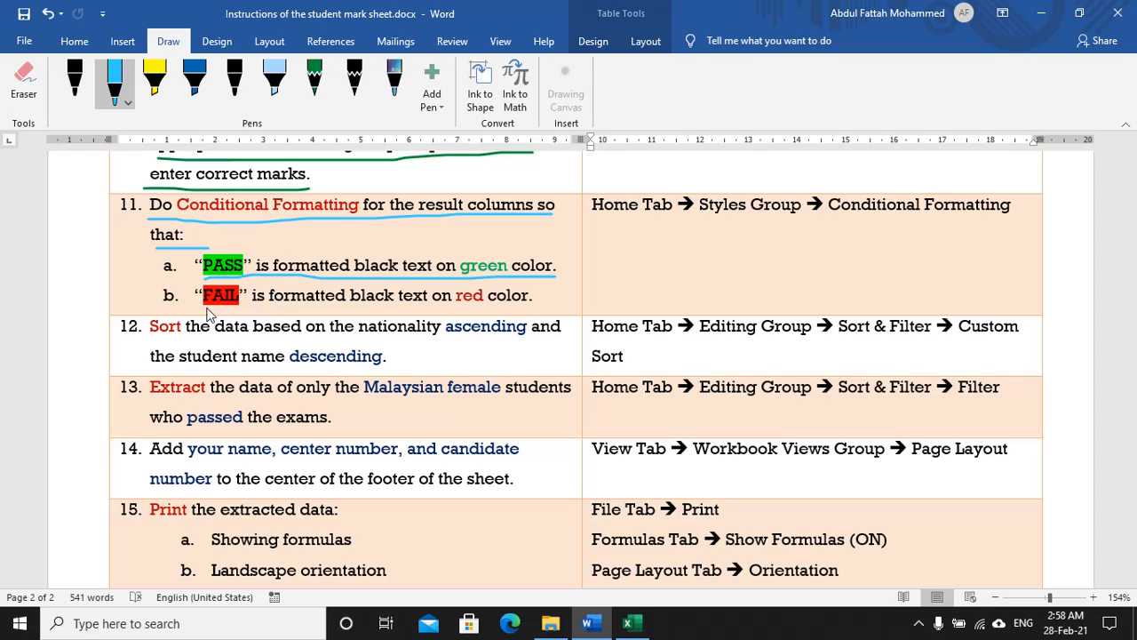
{"action": "left_click_drag", "start_coordinate": [207, 311], "coordinate": [565, 313]}
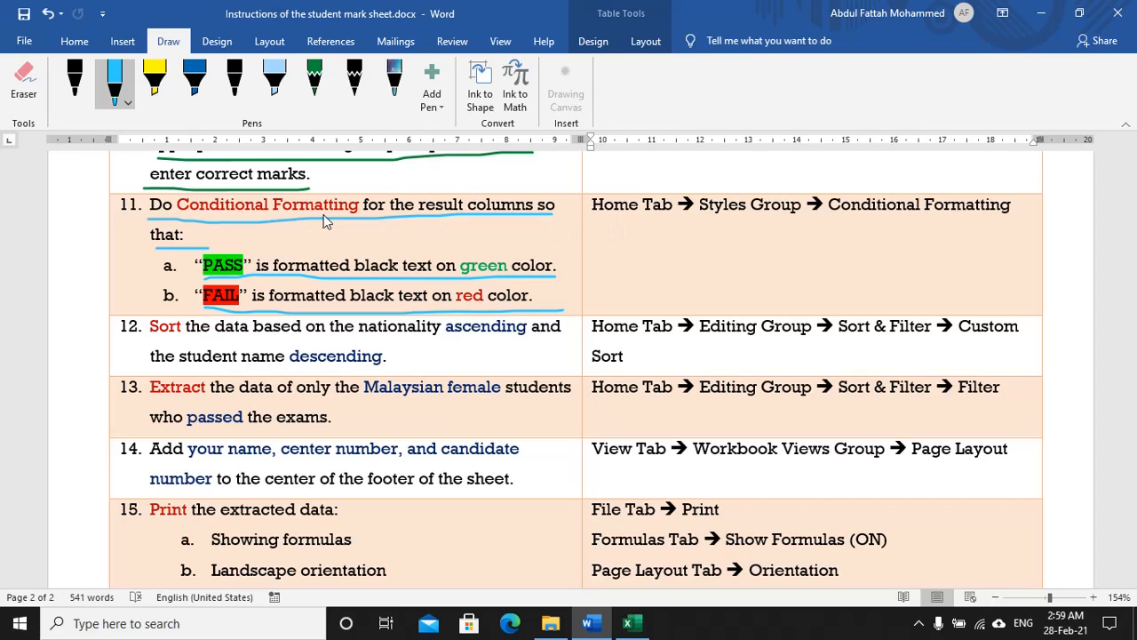
{"action": "left_click_drag", "start_coordinate": [592, 222], "coordinate": [749, 223]}
{"action": "left_click_drag", "start_coordinate": [849, 227], "coordinate": [978, 225]}
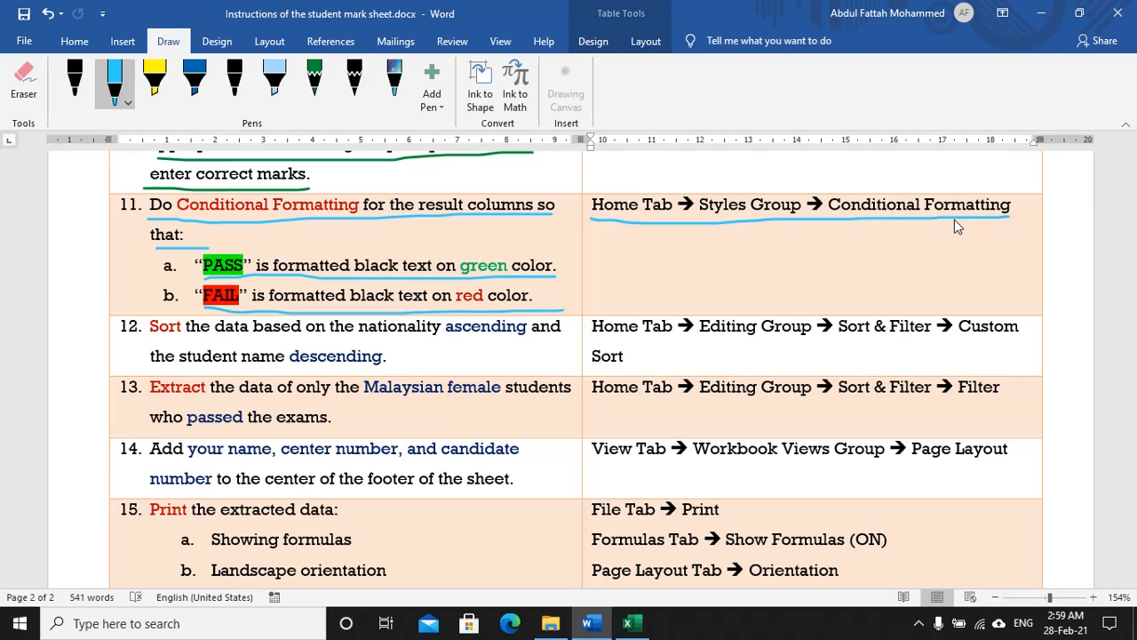
{"action": "key", "text": "alt+Tab"}
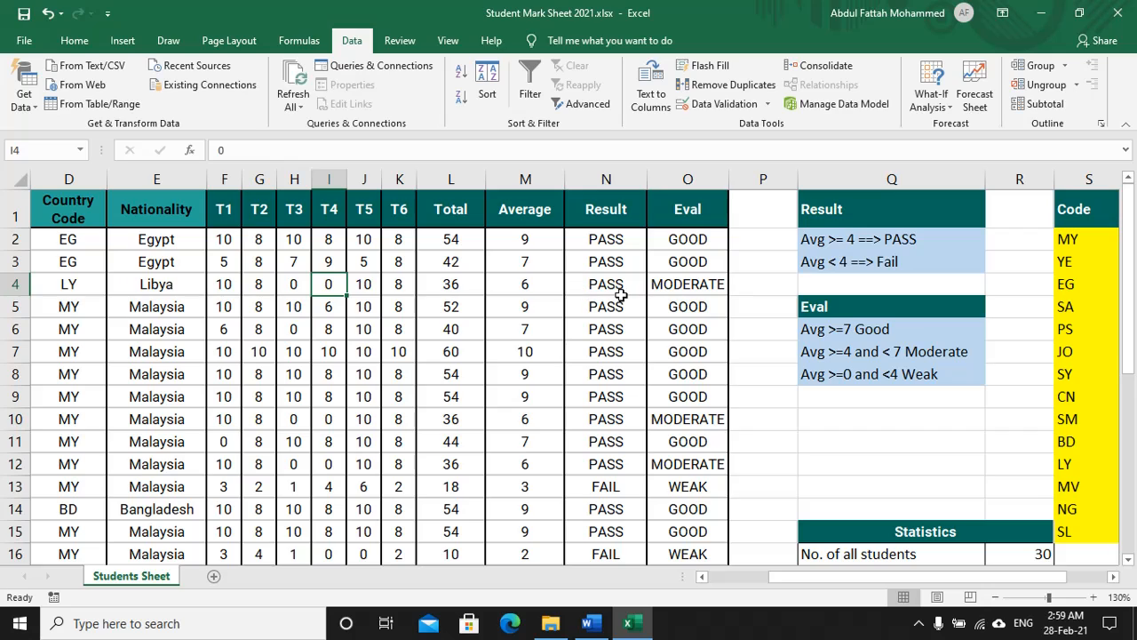
Step: Create an Equal To 'PASS' highlight rule on the Result column cells
{"action": "left_click_drag", "start_coordinate": [623, 242], "coordinate": [628, 560]}
{"action": "scroll", "coordinate": [589, 290], "scroll_direction": "up", "scroll_amount": 6}
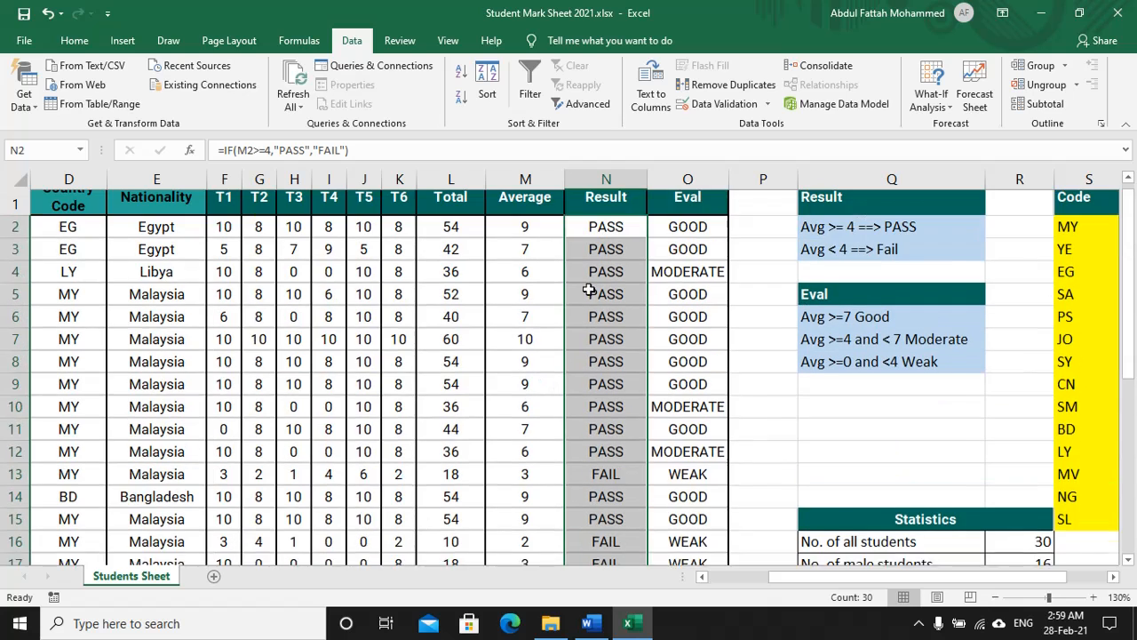
{"action": "left_click", "coordinate": [75, 40]}
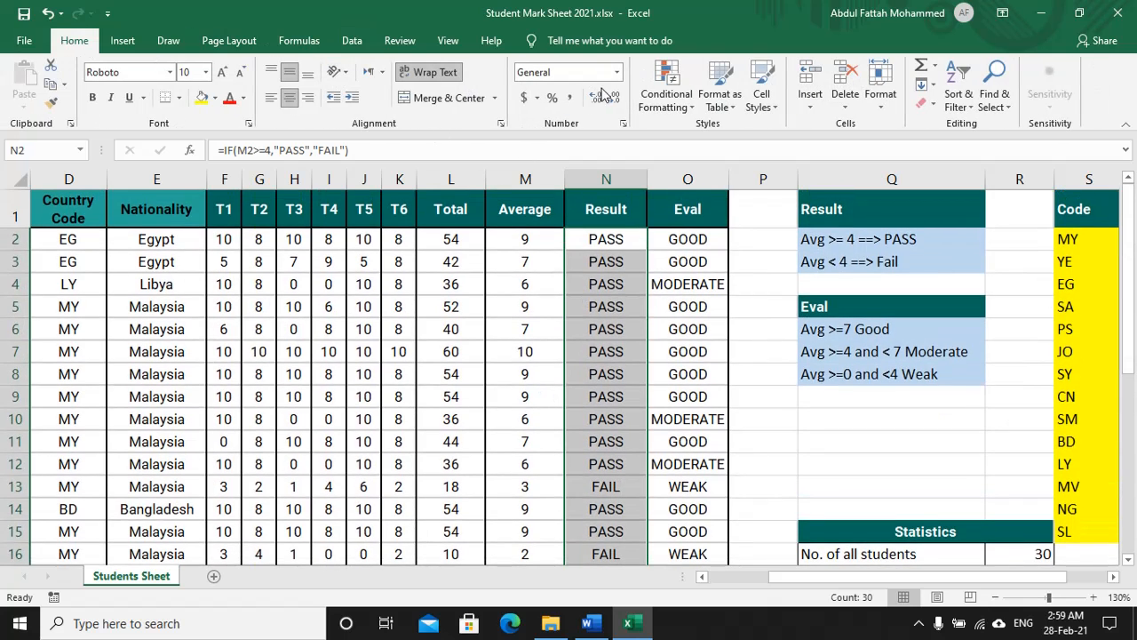
{"action": "left_click", "coordinate": [668, 103]}
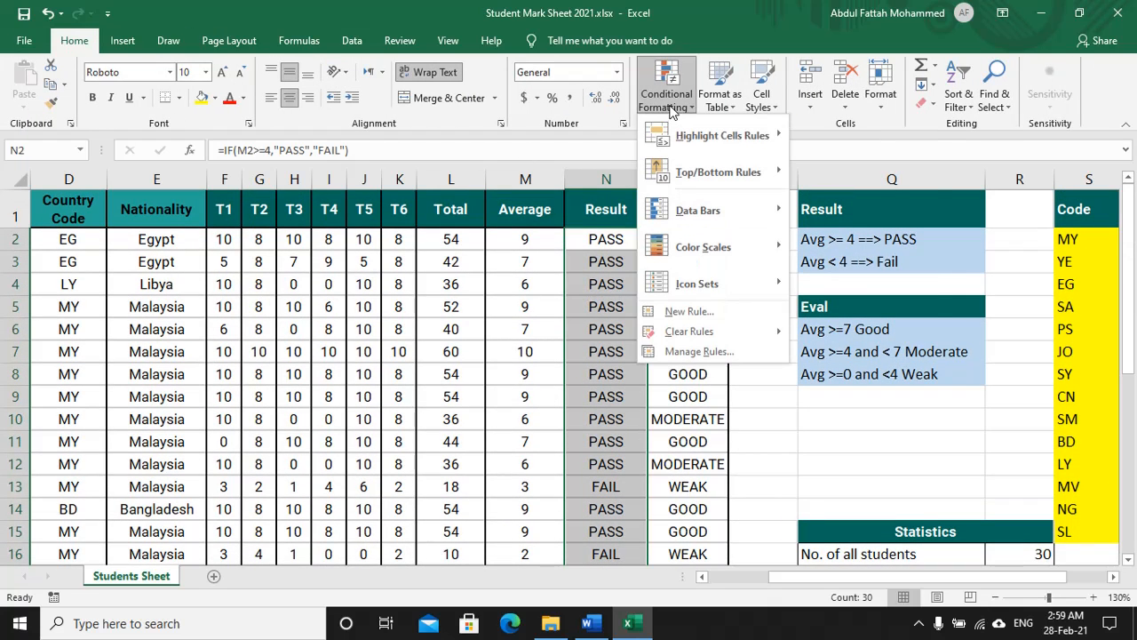
{"action": "mouse_move", "coordinate": [683, 133]}
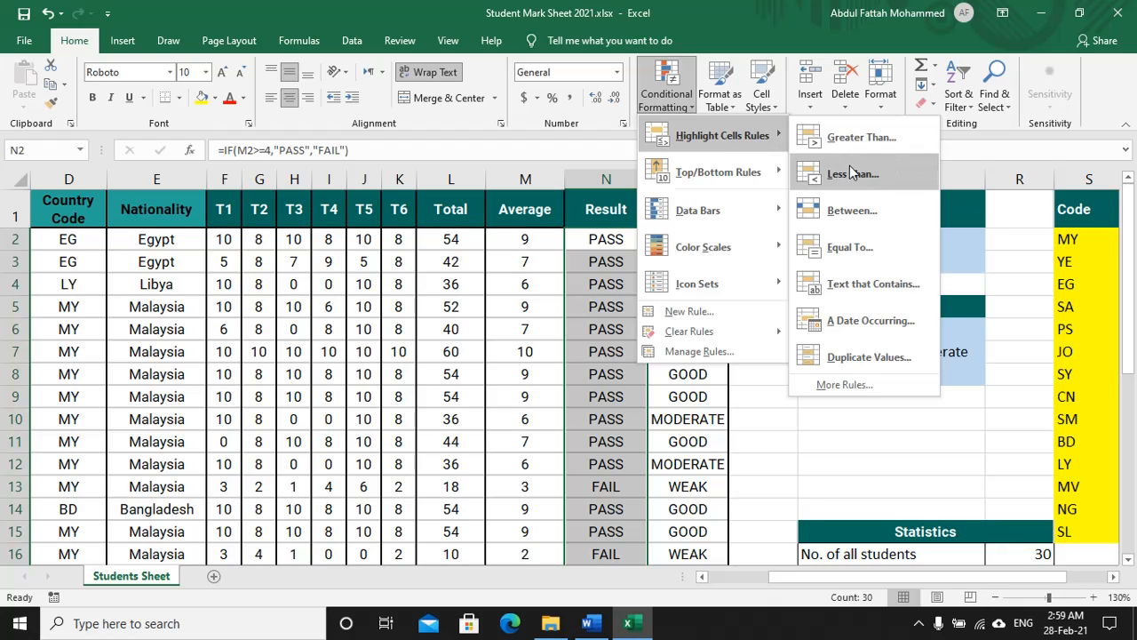
{"action": "left_click", "coordinate": [859, 255]}
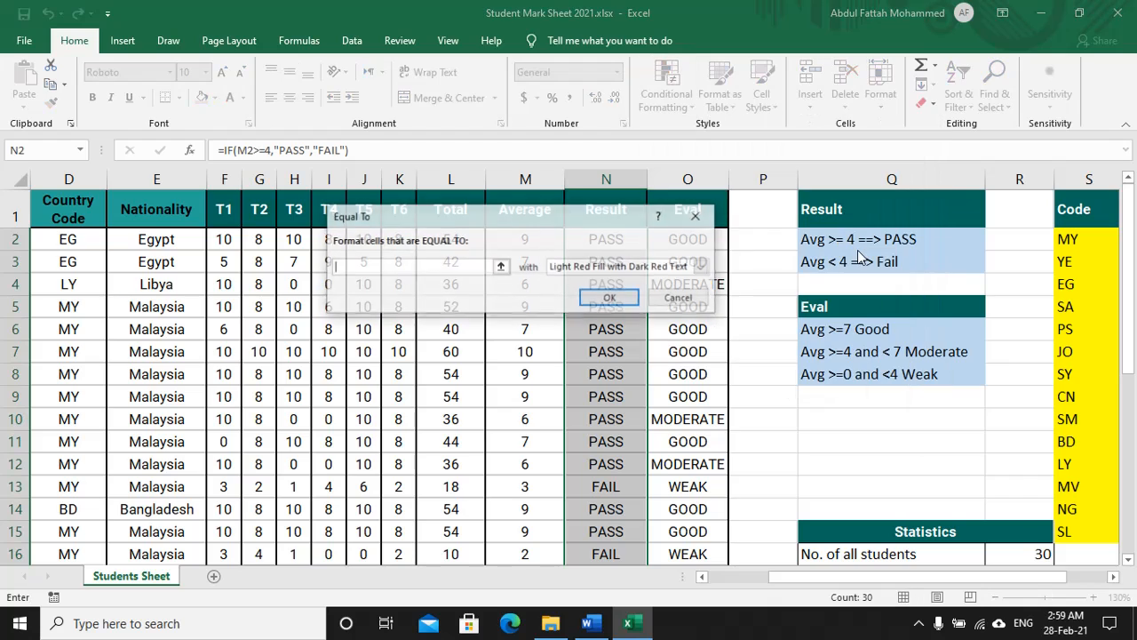
{"action": "type", "text": "PASS"}
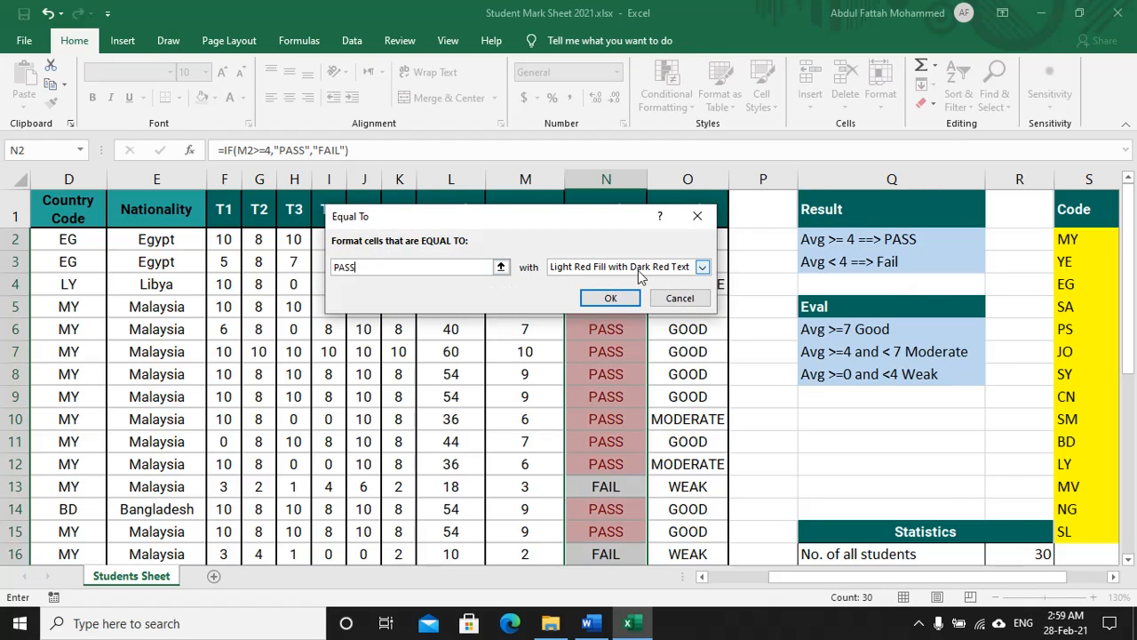
Step: Give the PASS rule a custom green fill format and apply it
{"action": "left_click", "coordinate": [700, 268]}
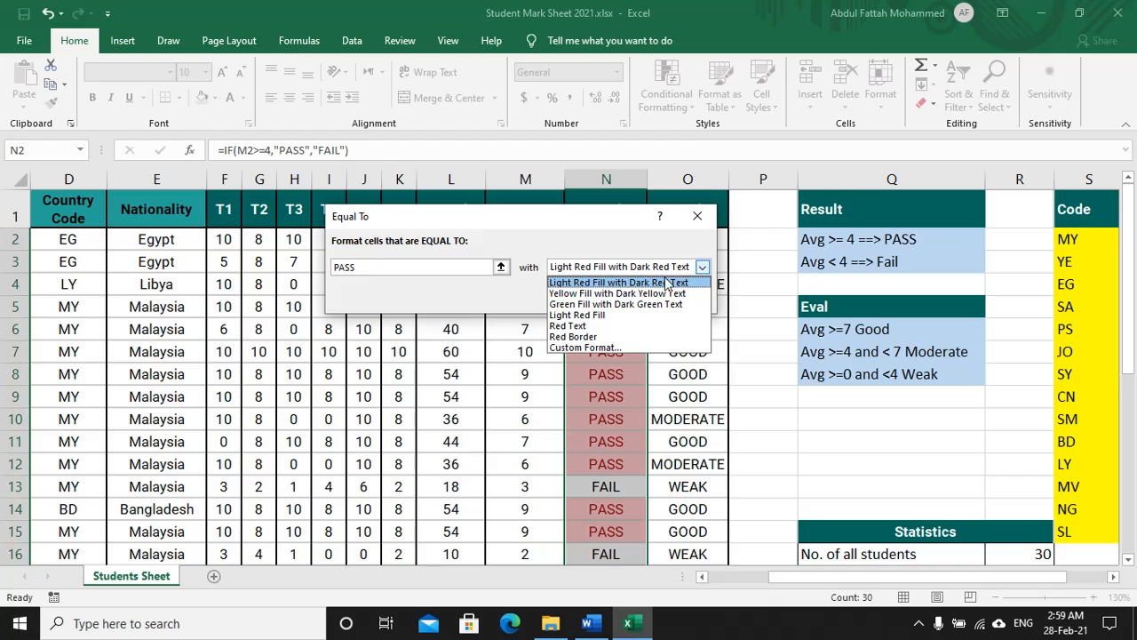
{"action": "left_click", "coordinate": [592, 348]}
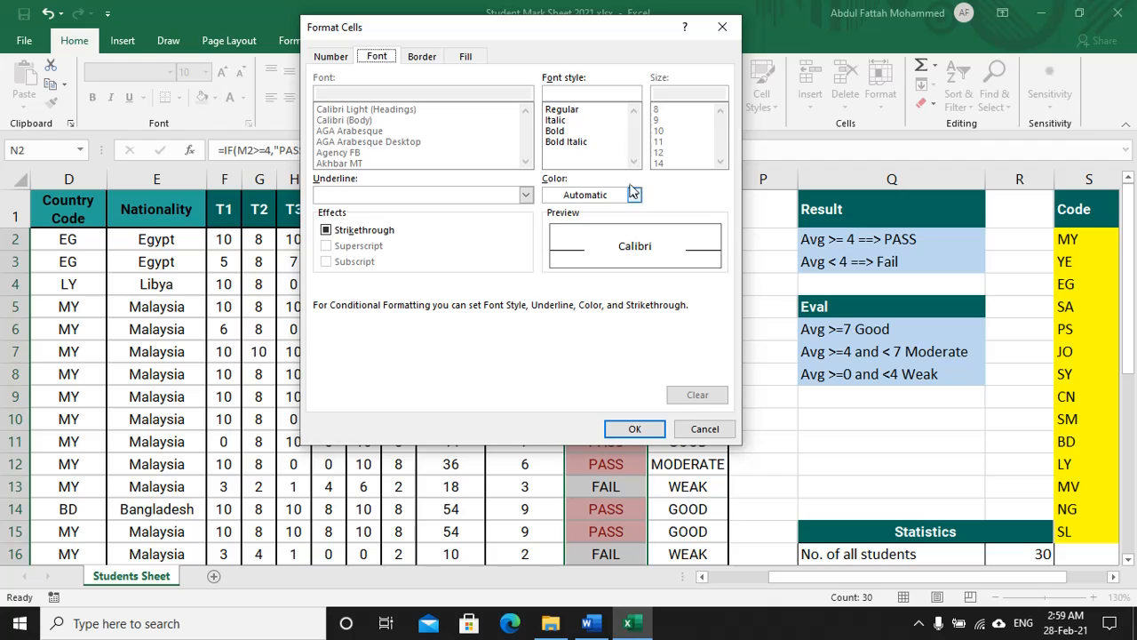
{"action": "left_click", "coordinate": [464, 56]}
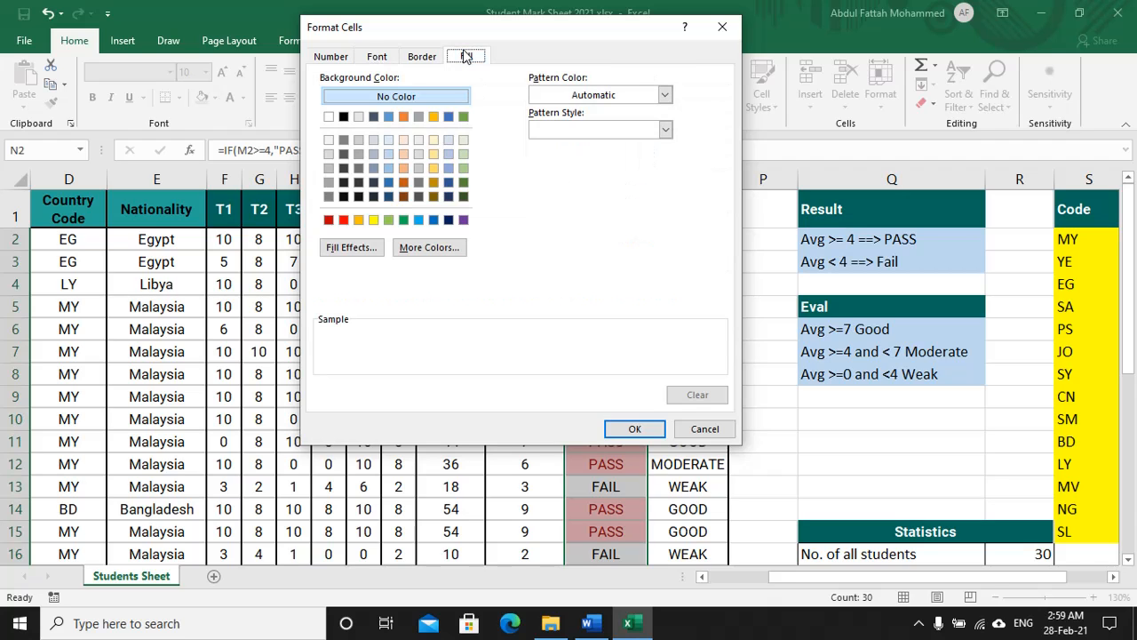
{"action": "left_click", "coordinate": [405, 220]}
{"action": "left_click", "coordinate": [643, 429]}
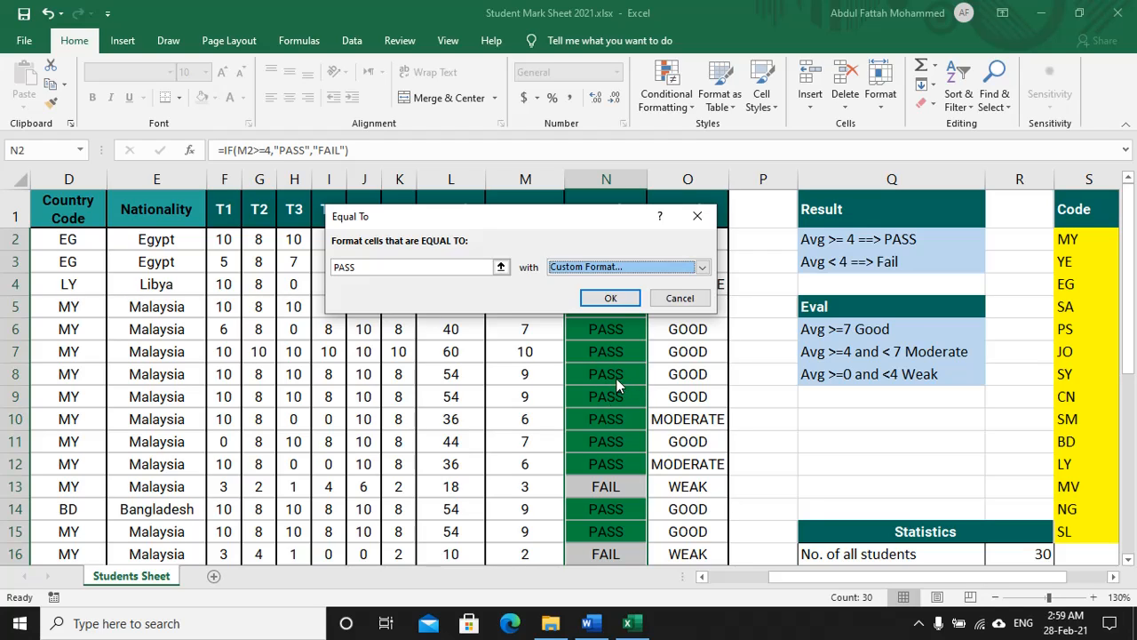
{"action": "left_click", "coordinate": [612, 299]}
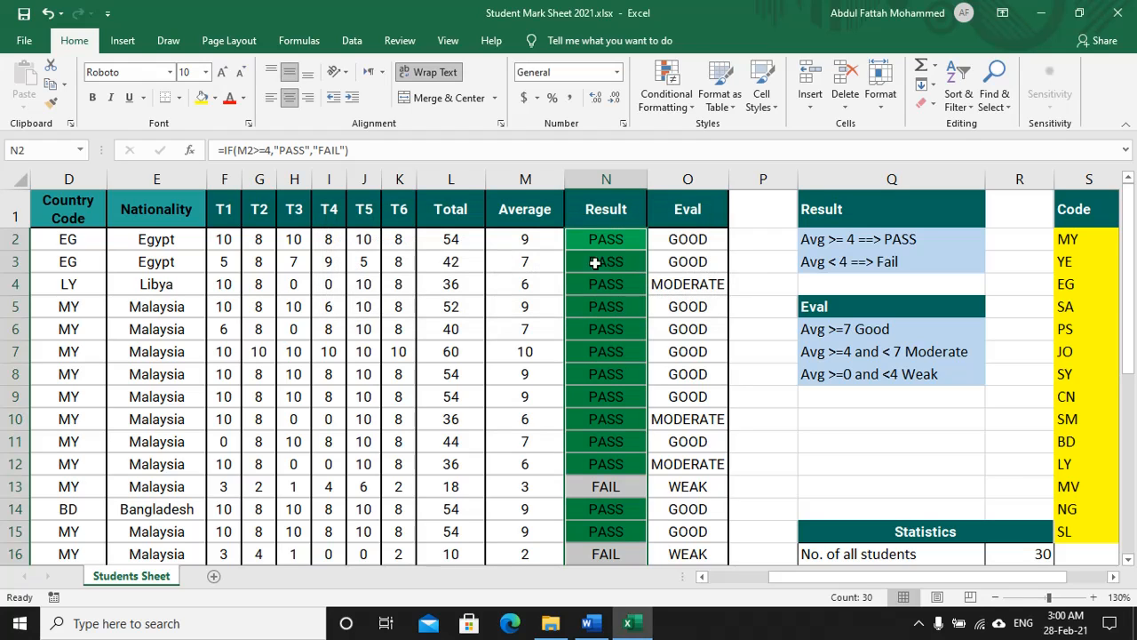
Step: Add an Equal To 'FAIL' conditional formatting rule with a custom bright red fill
{"action": "left_click", "coordinate": [662, 110]}
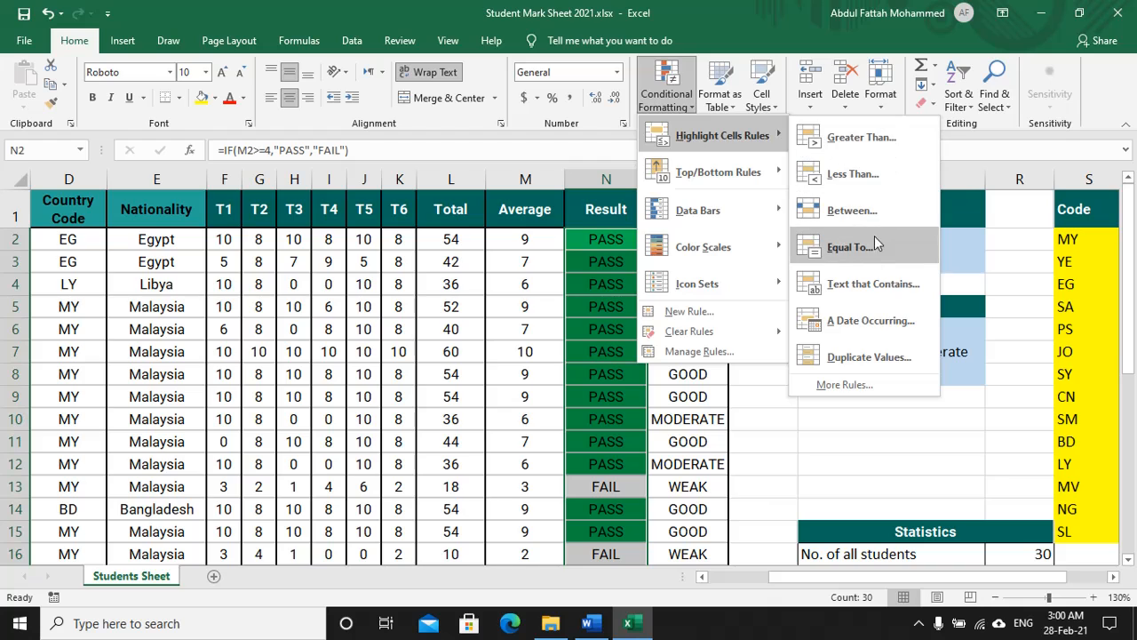
{"action": "left_click", "coordinate": [860, 257]}
{"action": "type", "text": "F"}
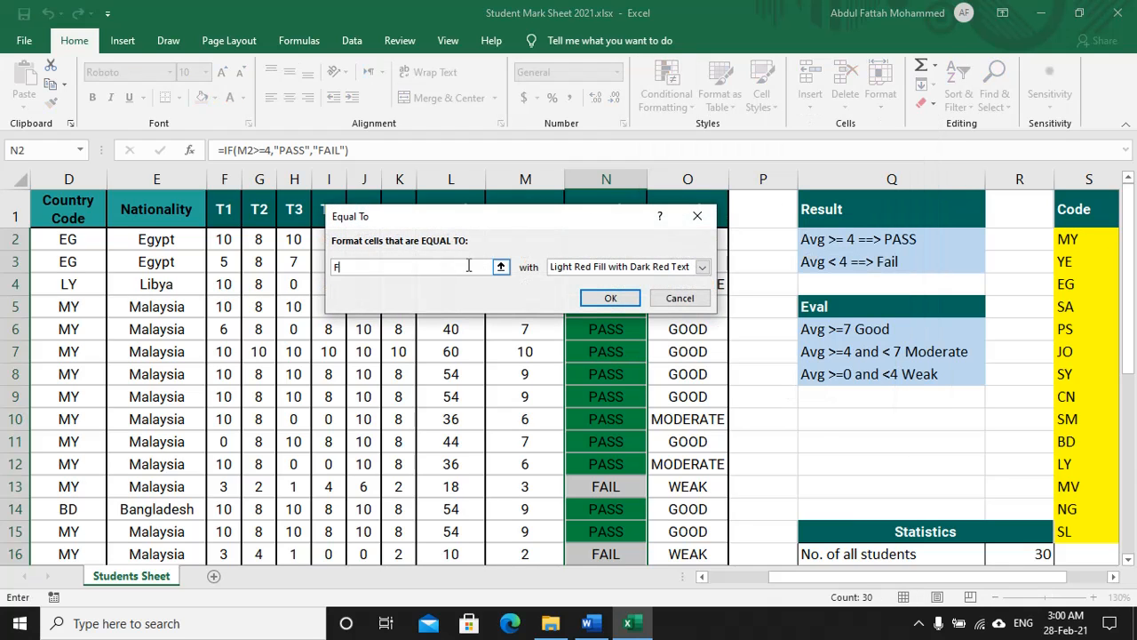
{"action": "type", "text": "AIL"}
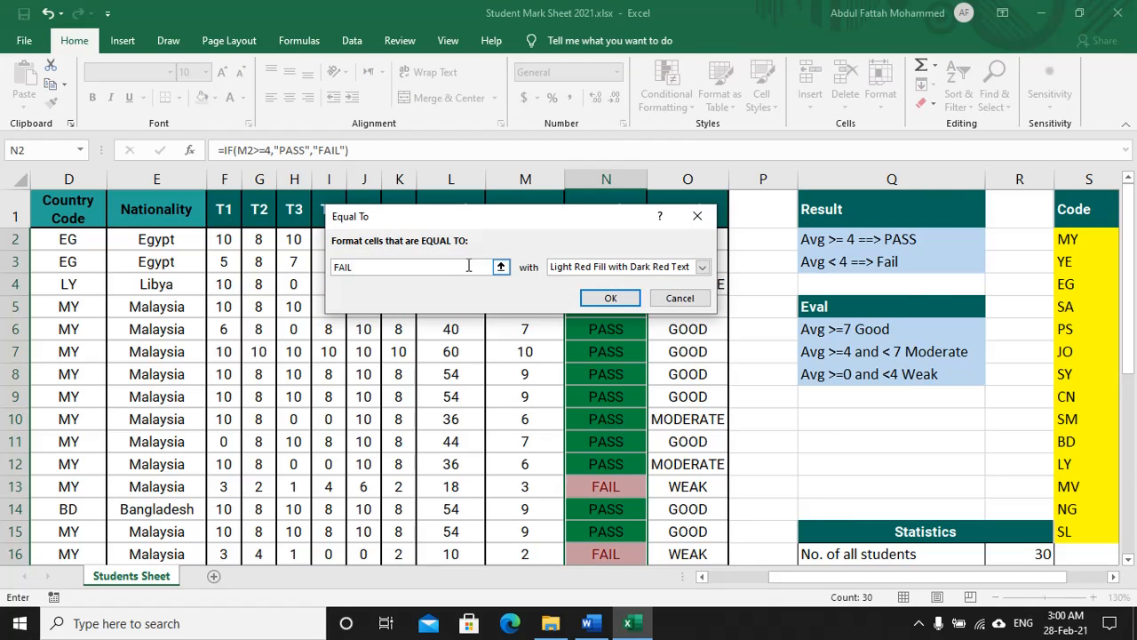
{"action": "left_click", "coordinate": [702, 266]}
{"action": "left_click", "coordinate": [591, 348]}
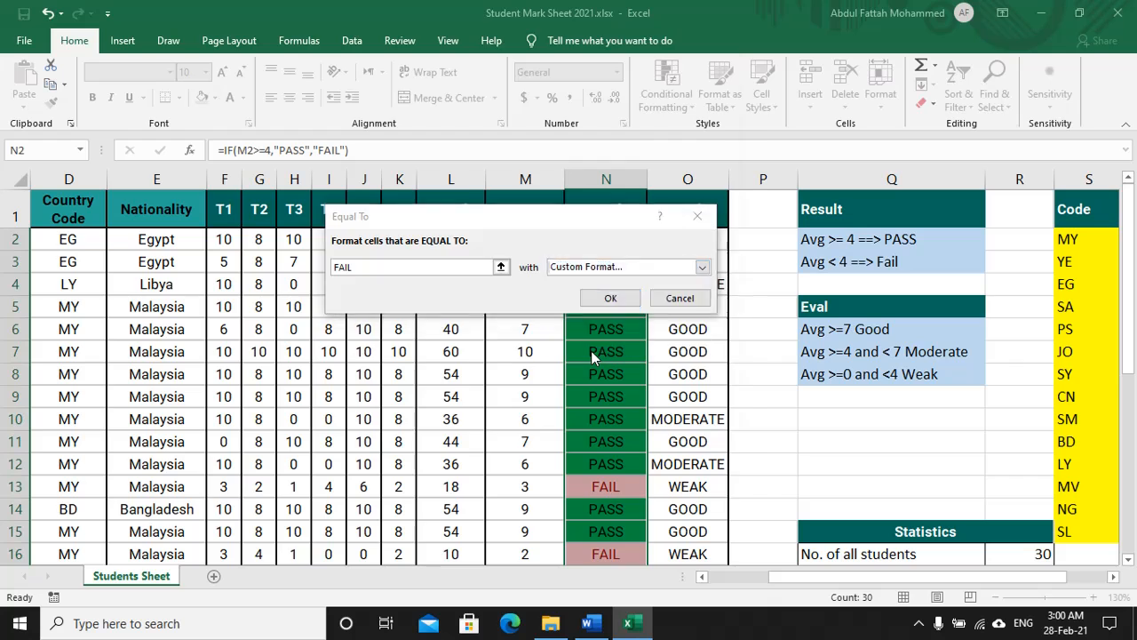
{"action": "left_click", "coordinate": [382, 57]}
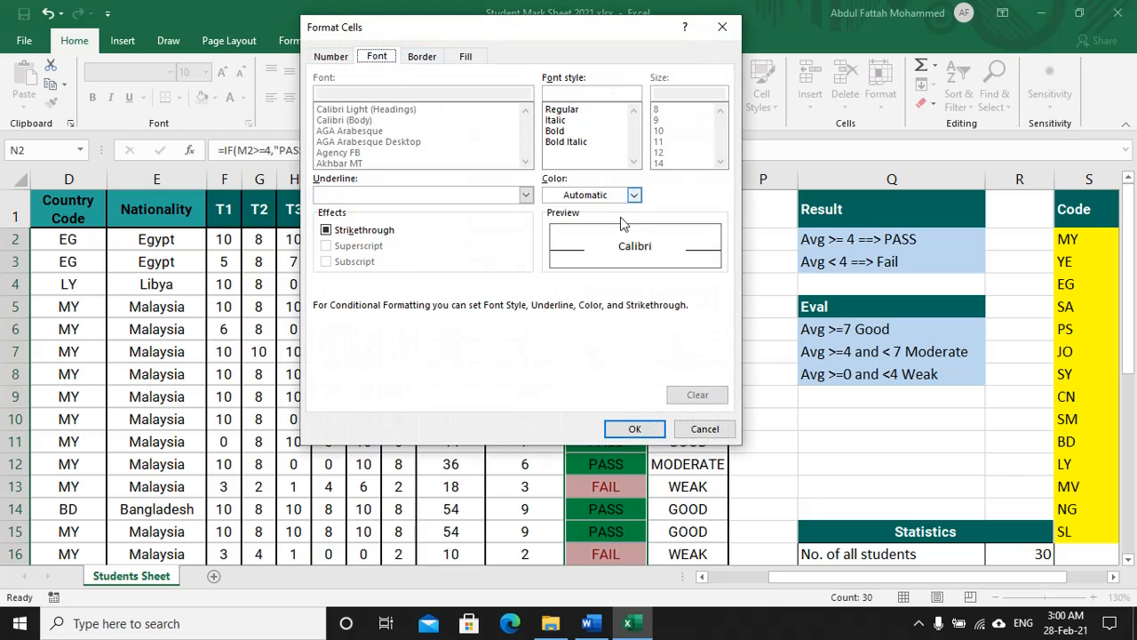
{"action": "left_click", "coordinate": [466, 57]}
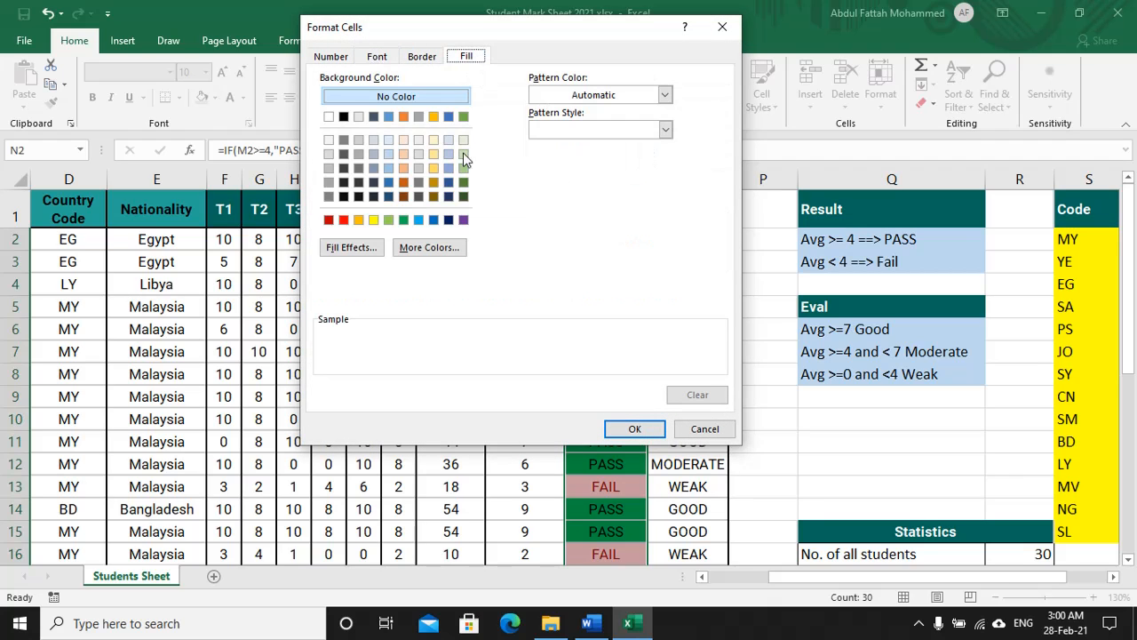
{"action": "left_click", "coordinate": [344, 219]}
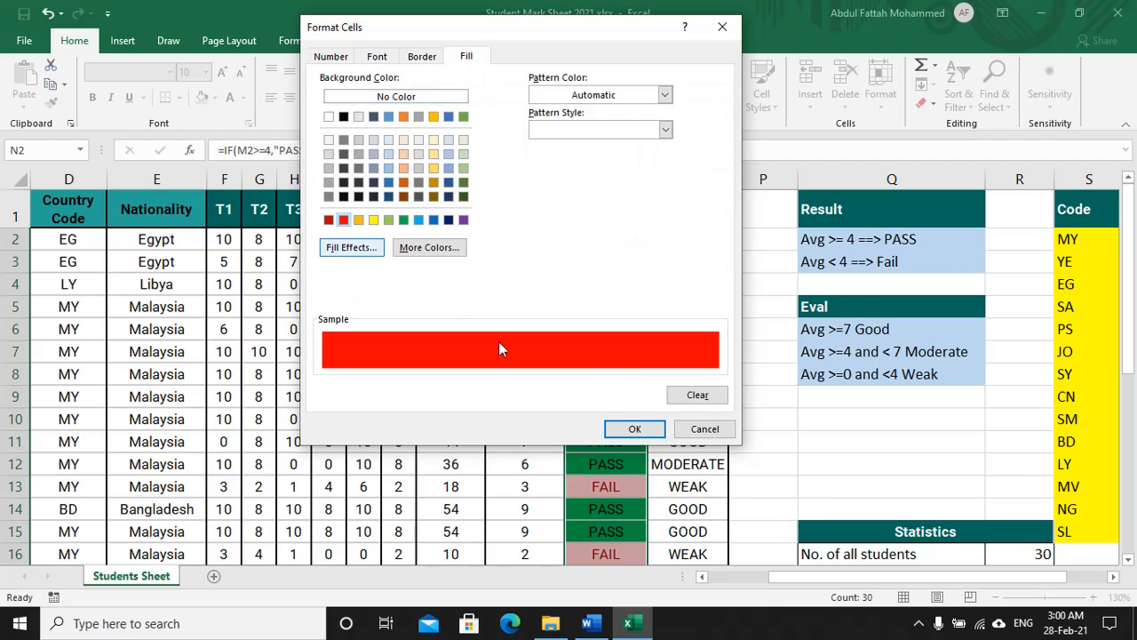
{"action": "left_click", "coordinate": [635, 429]}
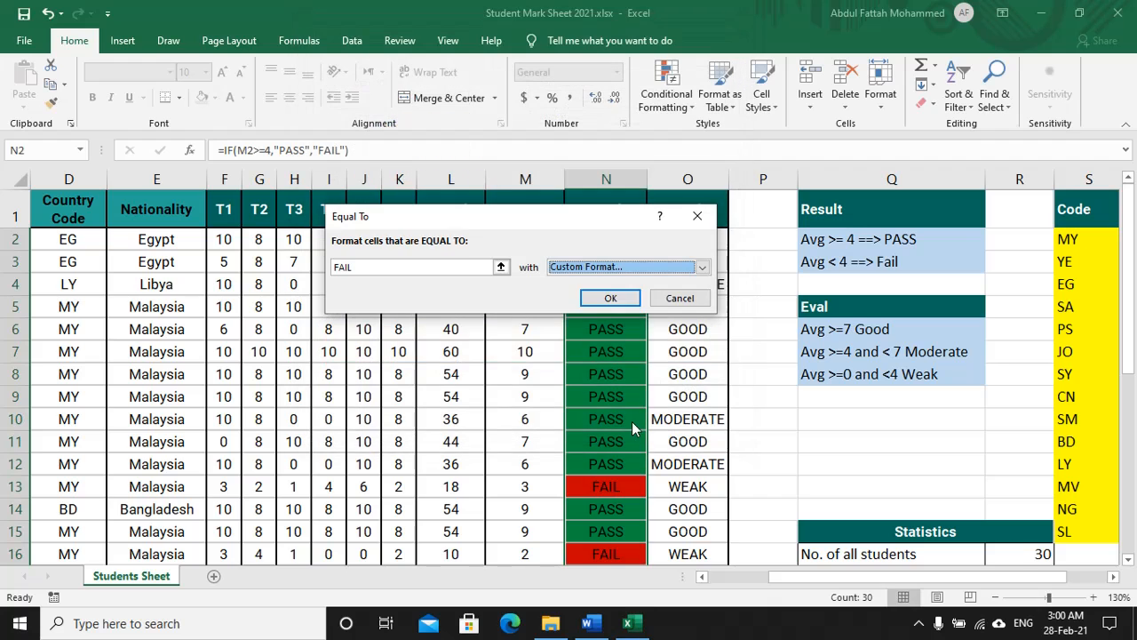
{"action": "left_click", "coordinate": [610, 298]}
{"action": "scroll", "coordinate": [613, 277], "scroll_direction": "down", "scroll_amount": 8}
{"action": "scroll", "coordinate": [613, 278], "scroll_direction": "up", "scroll_amount": 8}
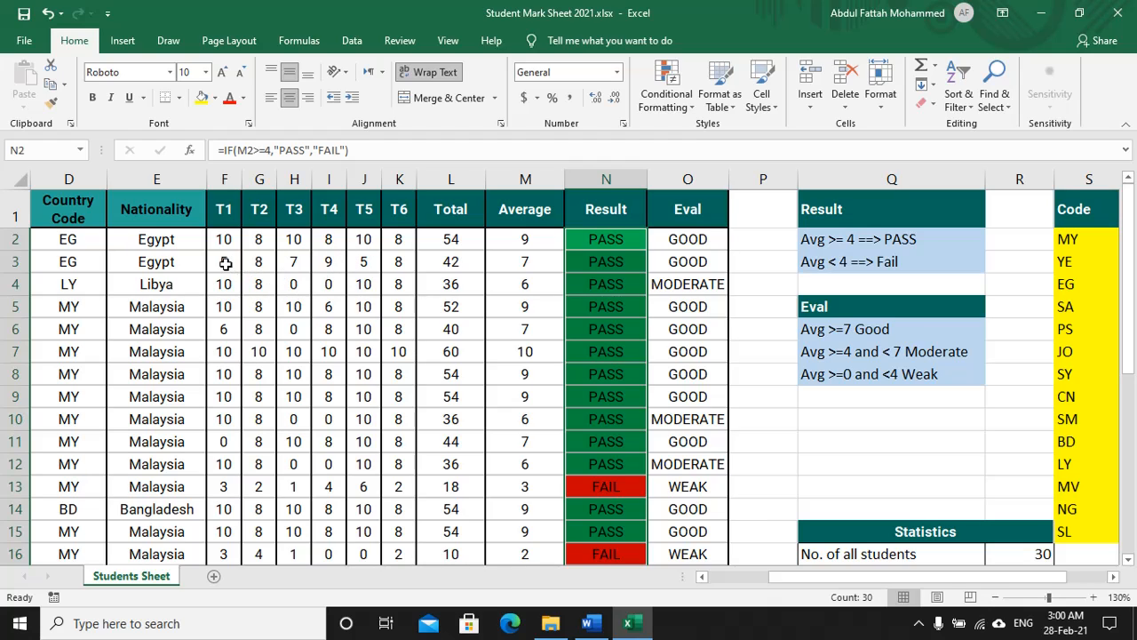
Step: Overwrite row 3's T1–T4 marks with 0, 1, 1 and 1
{"action": "left_click_drag", "start_coordinate": [224, 261], "coordinate": [414, 260]}
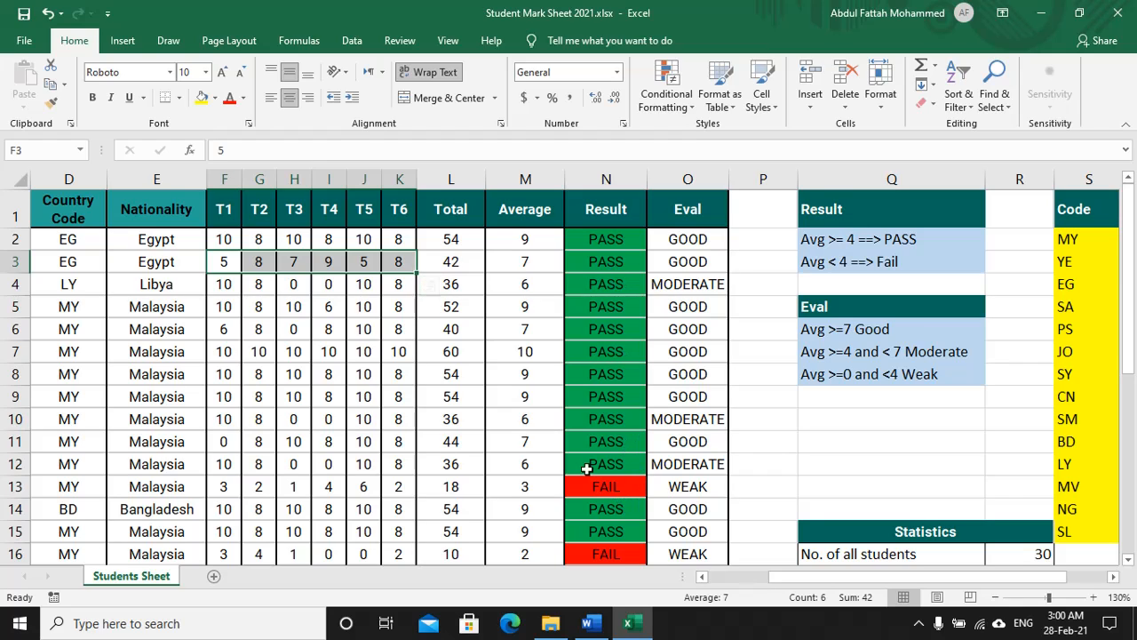
{"action": "left_click", "coordinate": [223, 263]}
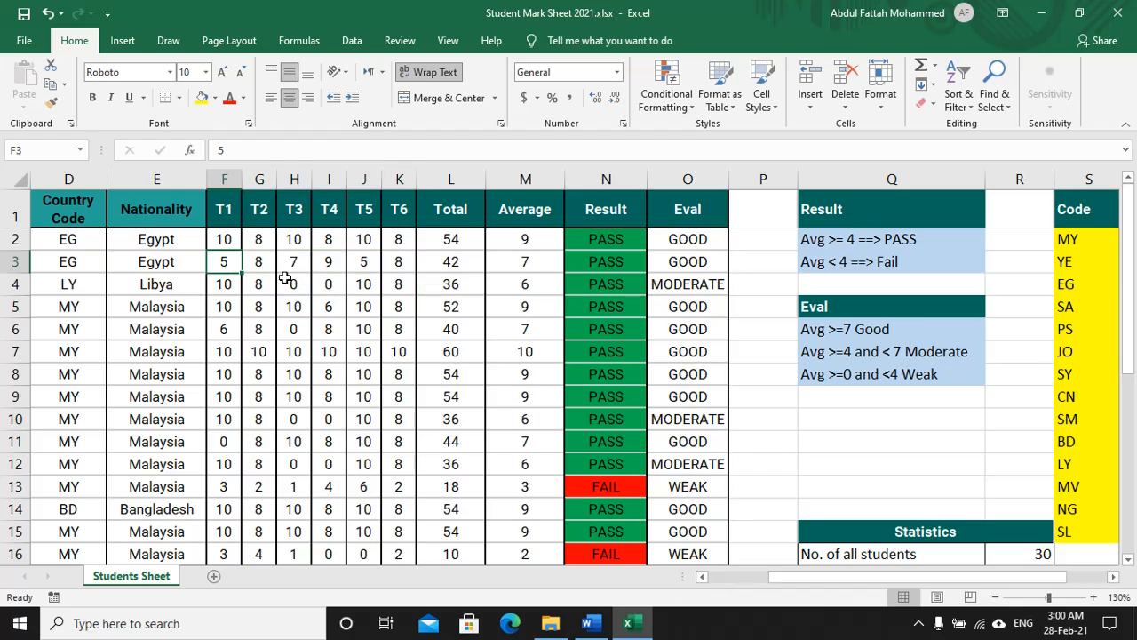
{"action": "type", "text": "0"}
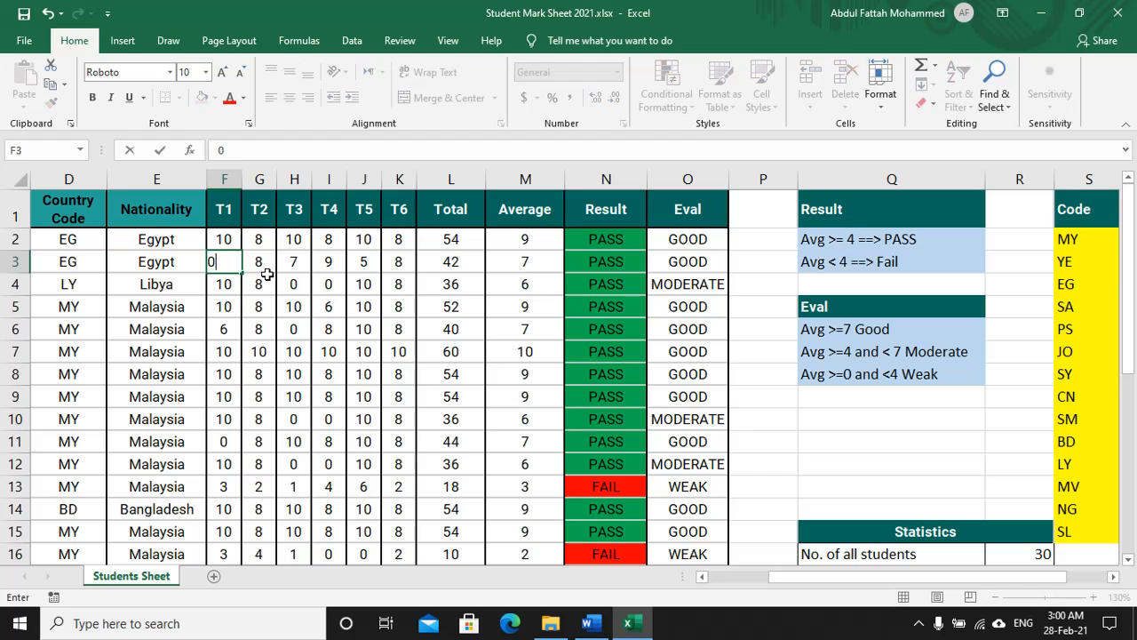
{"action": "key", "text": "Tab"}
{"action": "type", "text": "1"}
{"action": "key", "text": "Tab"}
{"action": "type", "text": "1"}
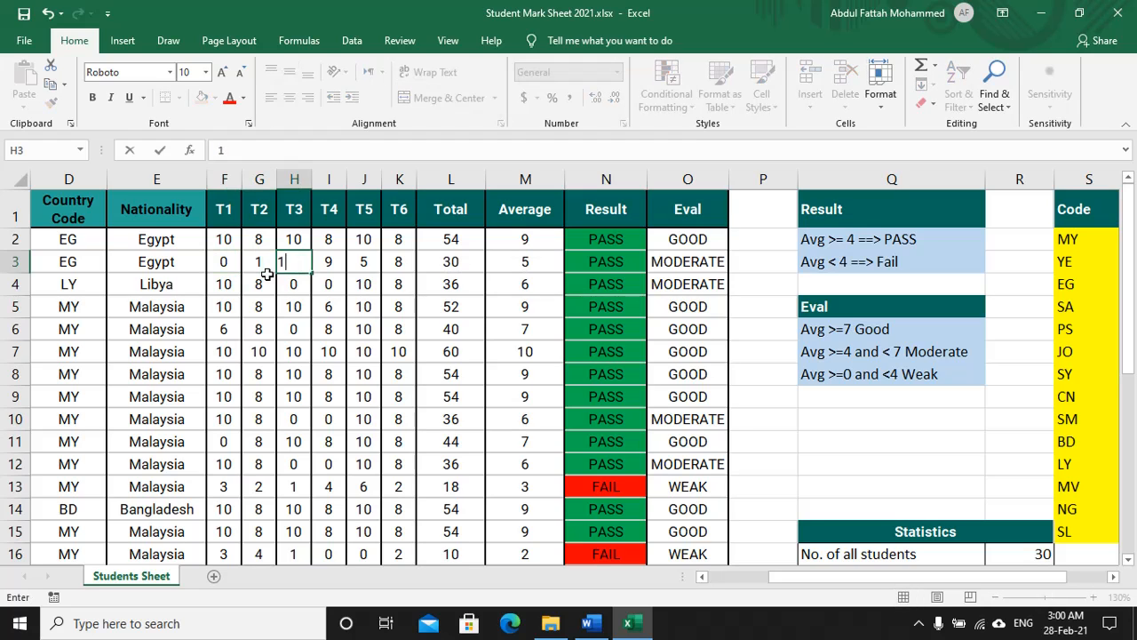
{"action": "key", "text": "Tab"}
{"action": "type", "text": "1"}
{"action": "key", "text": "ctrl+Return"}
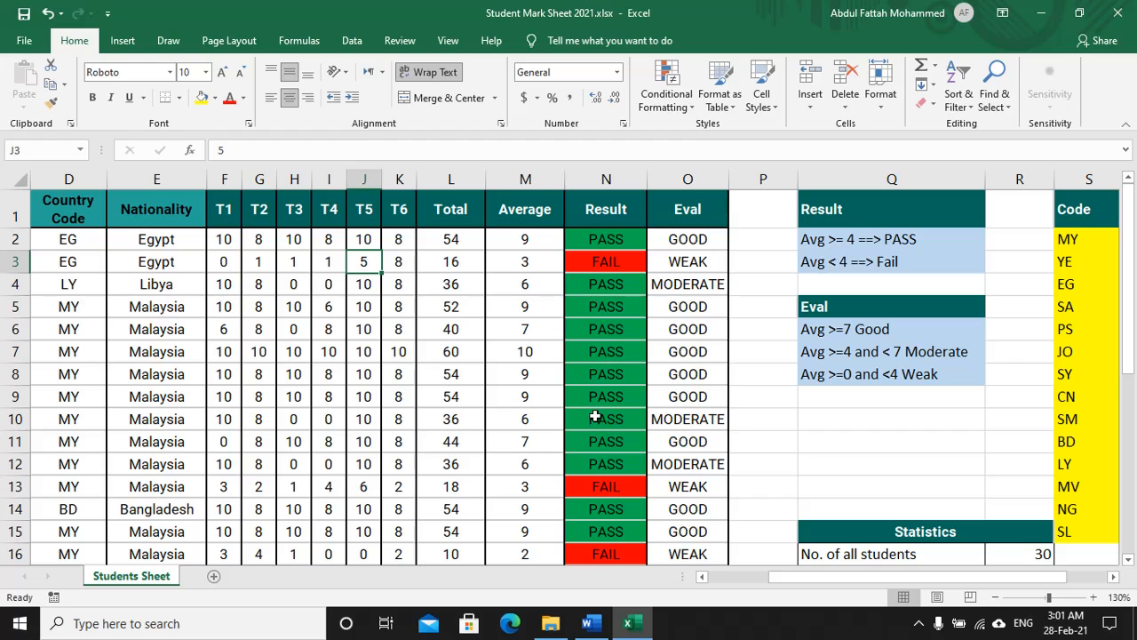
Step: Underline and arrow step 12's nationality and descending-name sort text and its Sort path in orange ink
{"action": "key", "text": "alt+Tab"}
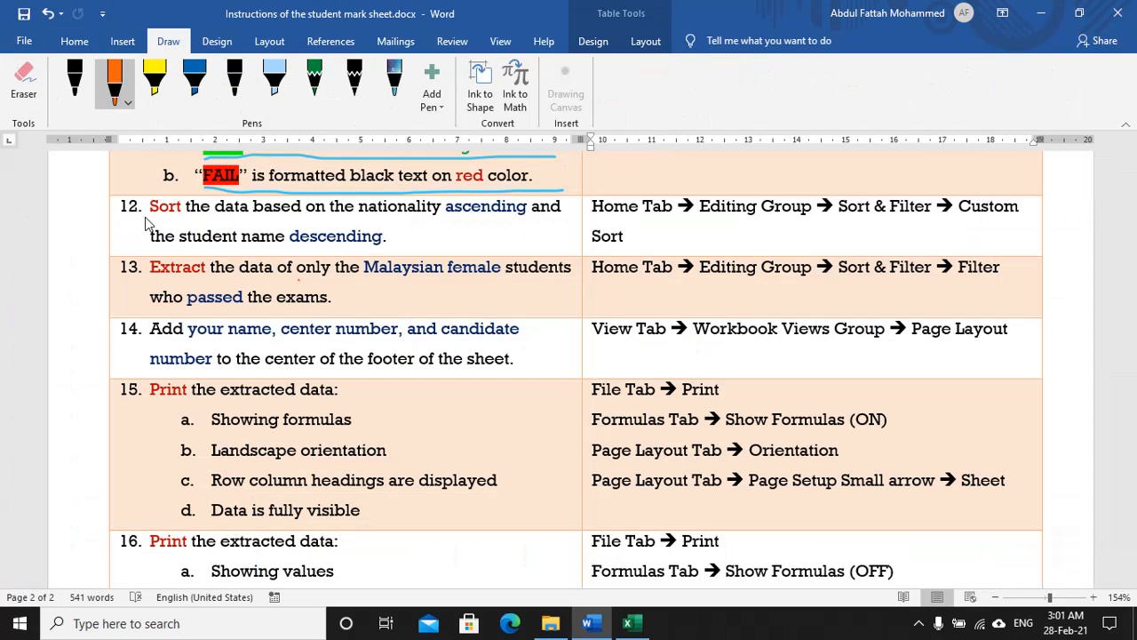
{"action": "left_click_drag", "start_coordinate": [146, 219], "coordinate": [566, 226]}
{"action": "left_click_drag", "start_coordinate": [151, 247], "coordinate": [391, 247]}
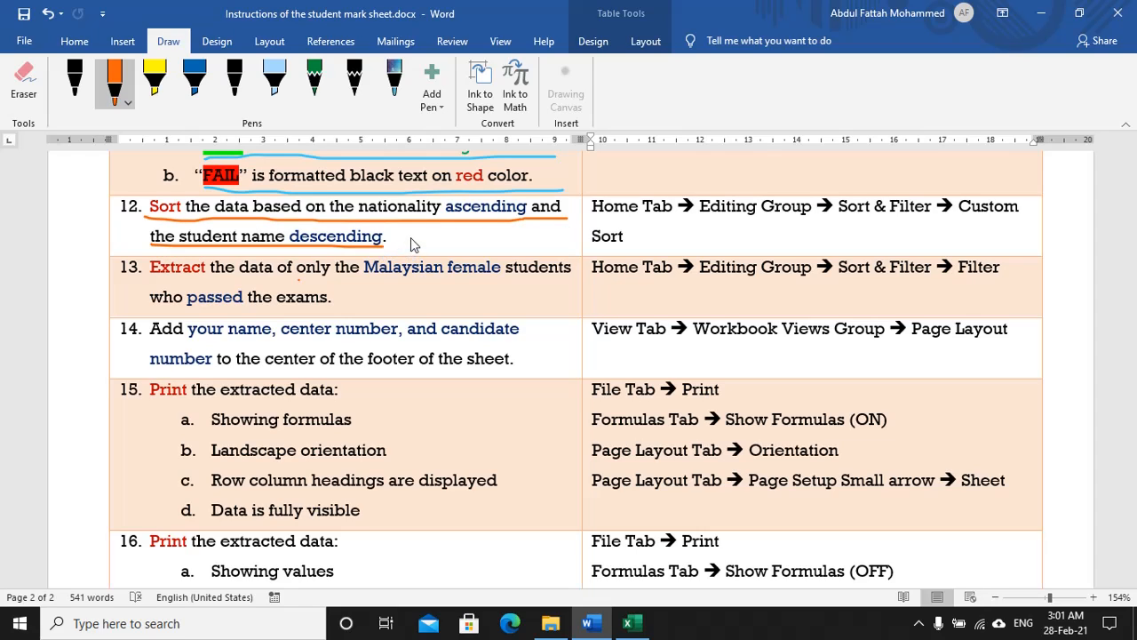
{"action": "left_click_drag", "start_coordinate": [415, 234], "coordinate": [416, 214]}
{"action": "left_click_drag", "start_coordinate": [311, 220], "coordinate": [329, 239]}
{"action": "left_click_drag", "start_coordinate": [593, 222], "coordinate": [1022, 216]}
{"action": "left_click_drag", "start_coordinate": [593, 252], "coordinate": [640, 251]}
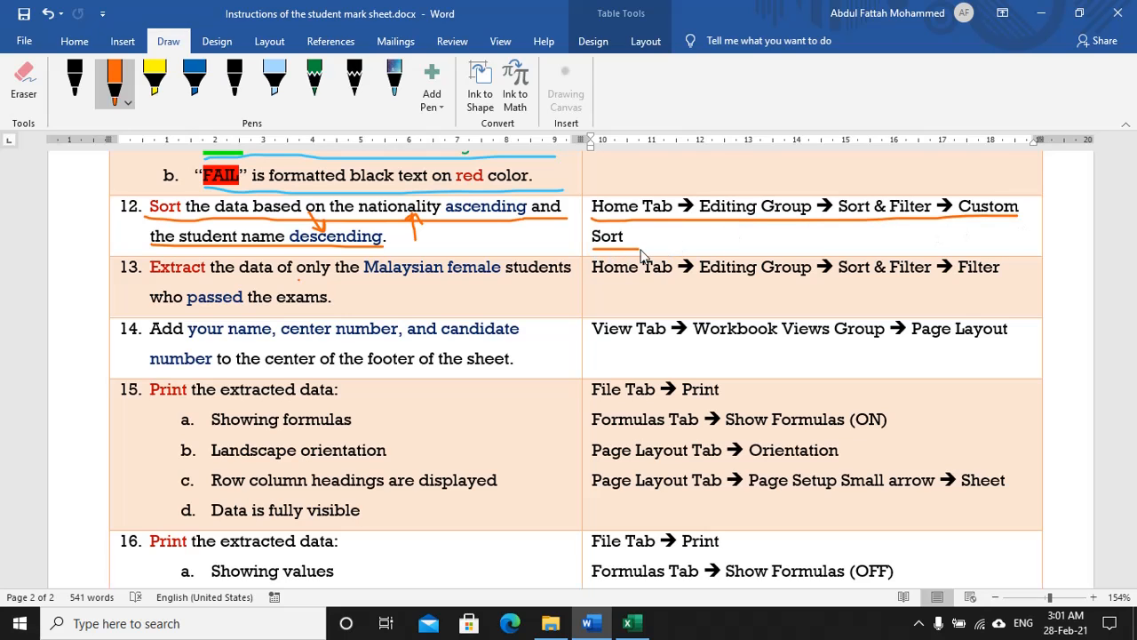
{"action": "key", "text": "alt+Tab"}
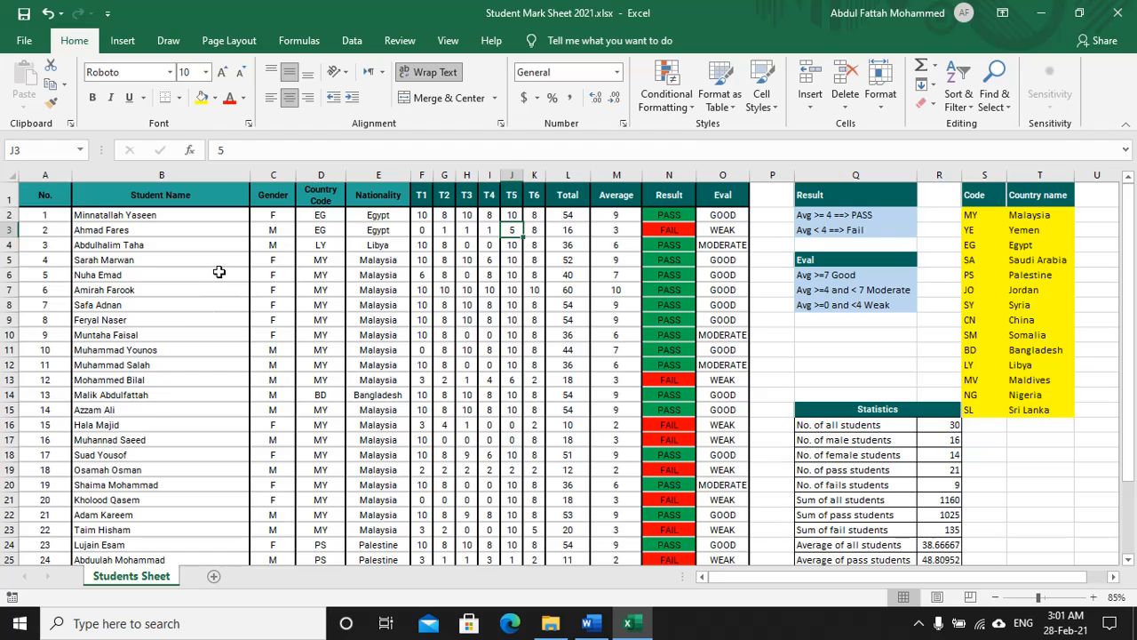
Step: Select the whole table and, in Custom Sort, replace old levels with Nationality A to Z
{"action": "left_click", "coordinate": [267, 258]}
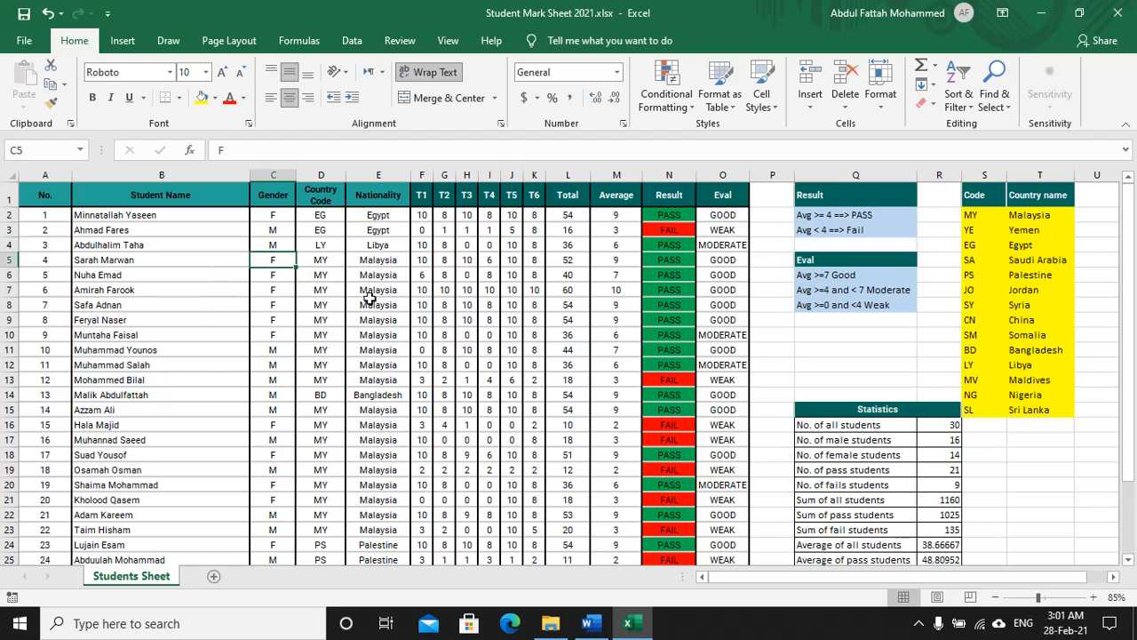
{"action": "key", "text": "ctrl+a"}
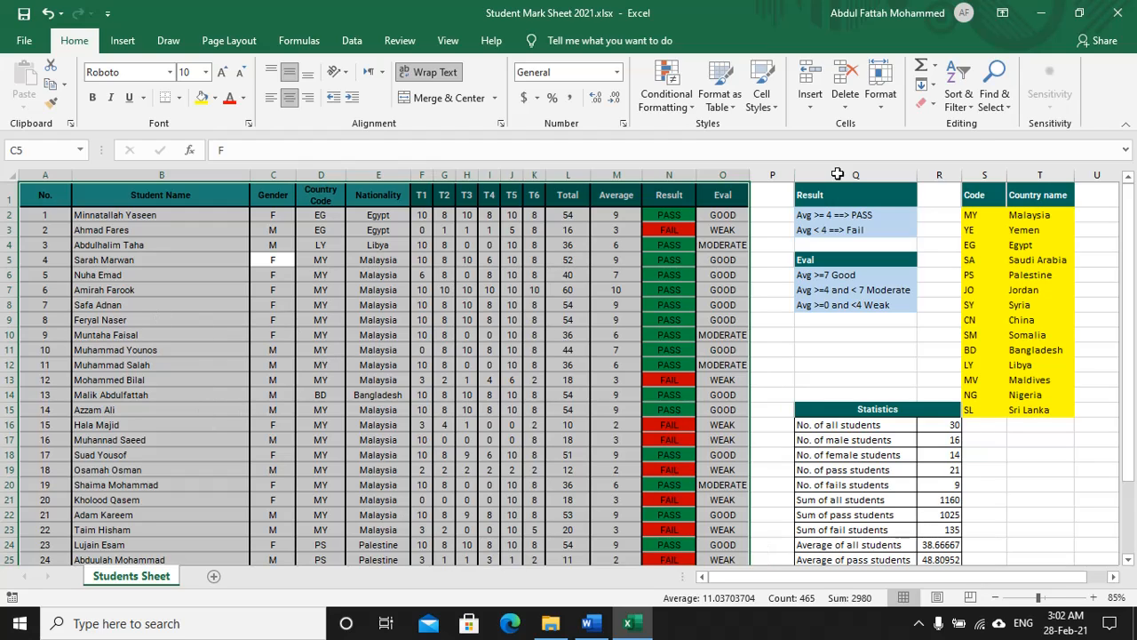
{"action": "left_click", "coordinate": [967, 107]}
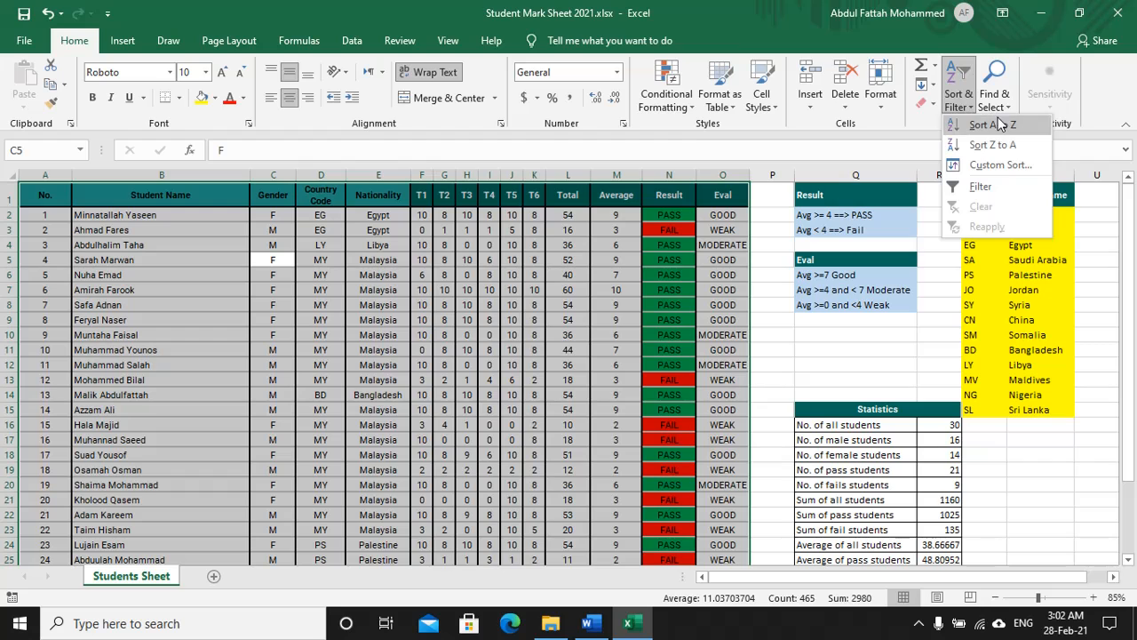
{"action": "left_click", "coordinate": [987, 166]}
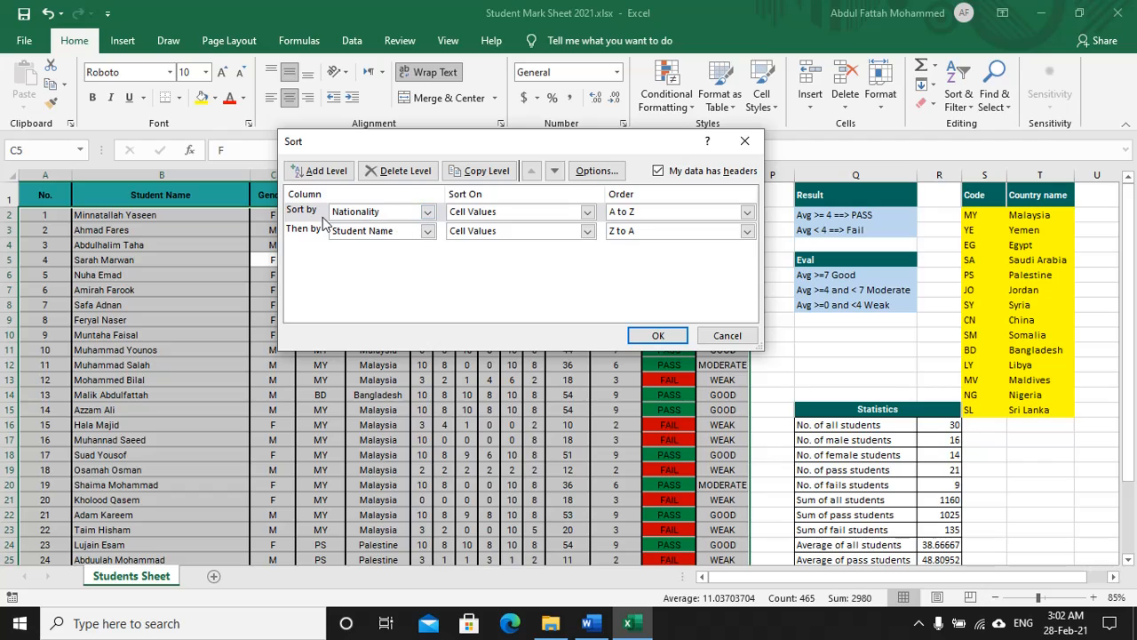
{"action": "left_click", "coordinate": [402, 171]}
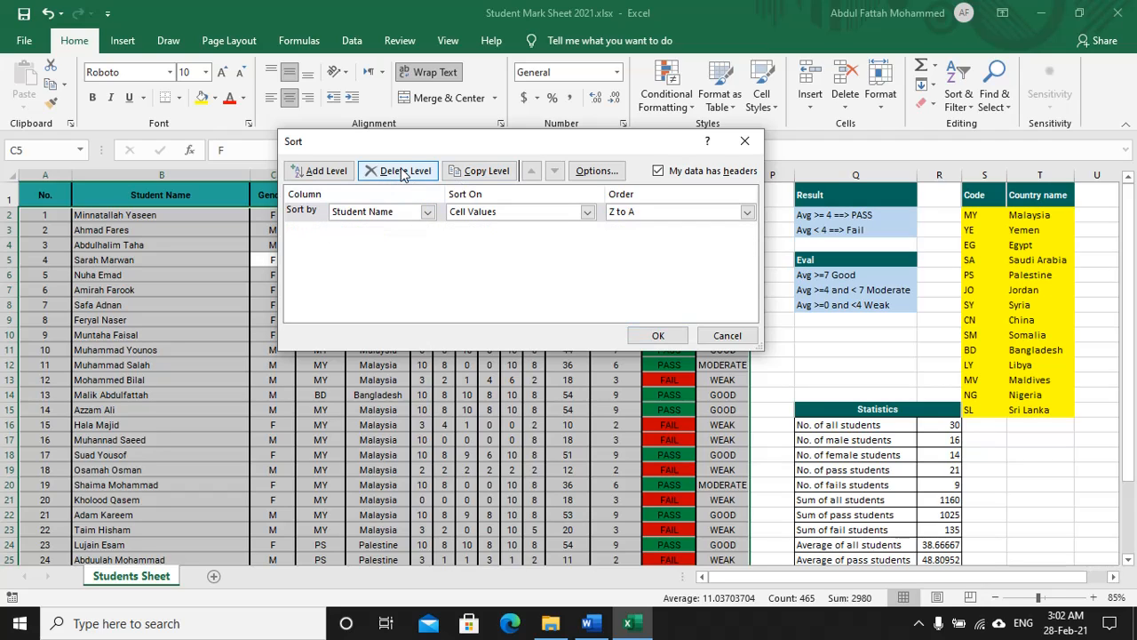
{"action": "left_click", "coordinate": [402, 172]}
{"action": "left_click", "coordinate": [327, 171]}
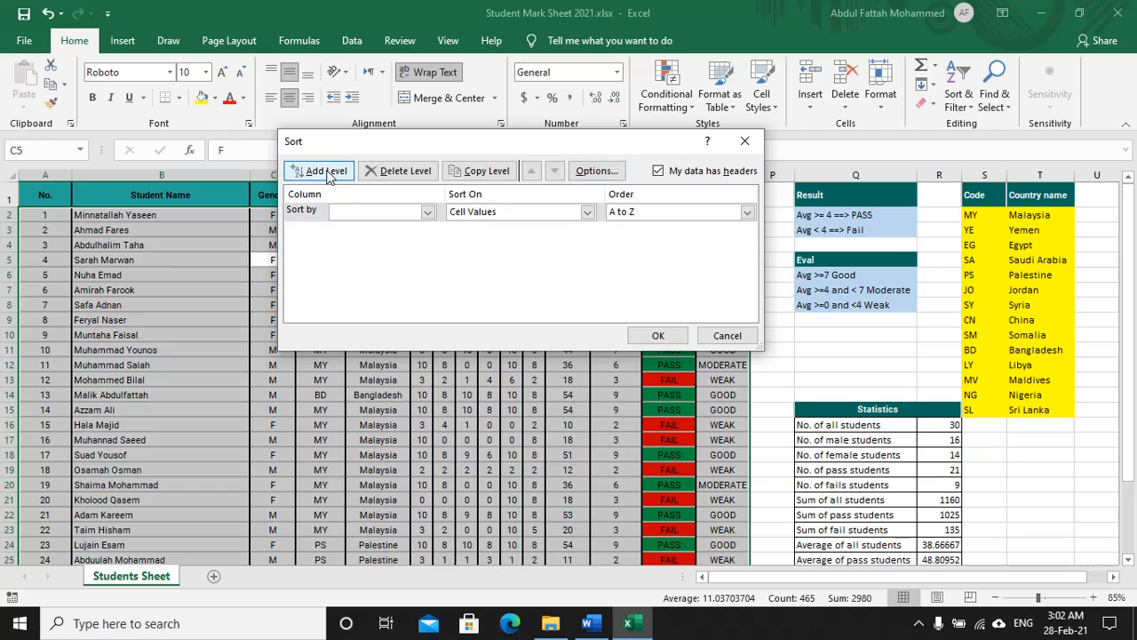
{"action": "left_click", "coordinate": [427, 213]}
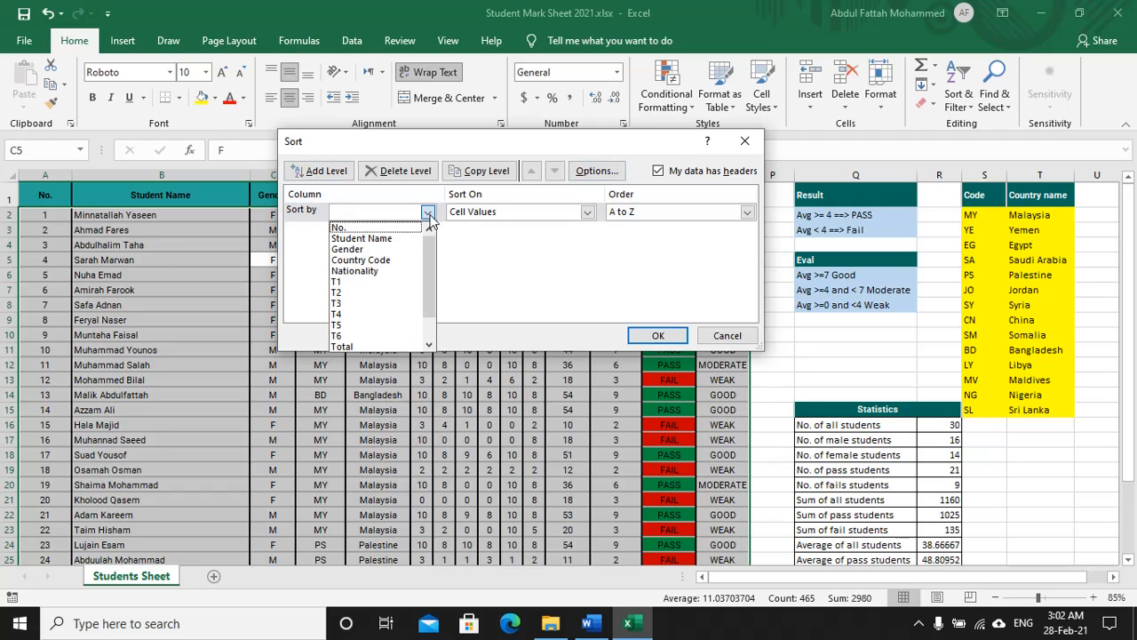
{"action": "left_click", "coordinate": [381, 271]}
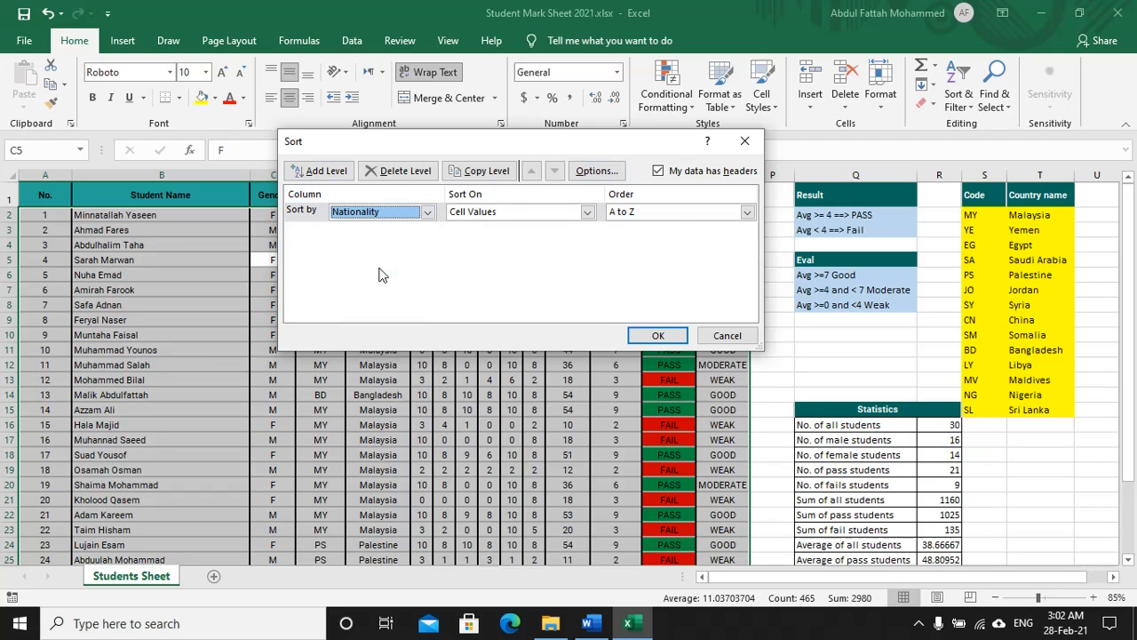
{"action": "left_click", "coordinate": [747, 213]}
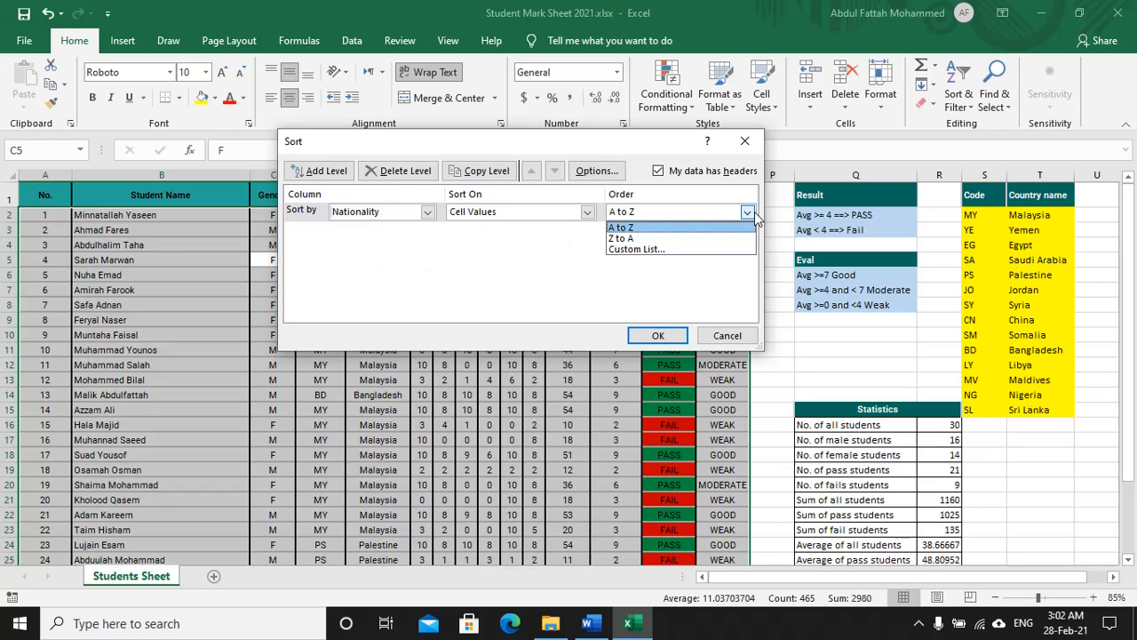
{"action": "left_click", "coordinate": [629, 226]}
Step: Add a second sort level on Student Name, Z to A, and apply the sort
{"action": "left_click", "coordinate": [329, 174]}
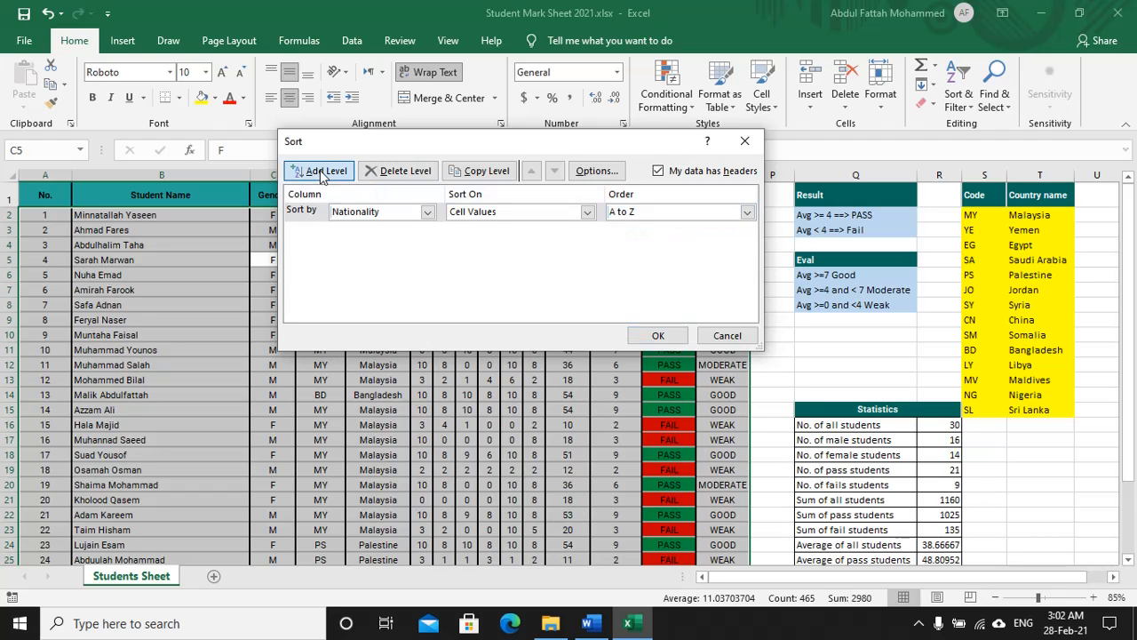
{"action": "left_click", "coordinate": [428, 231]}
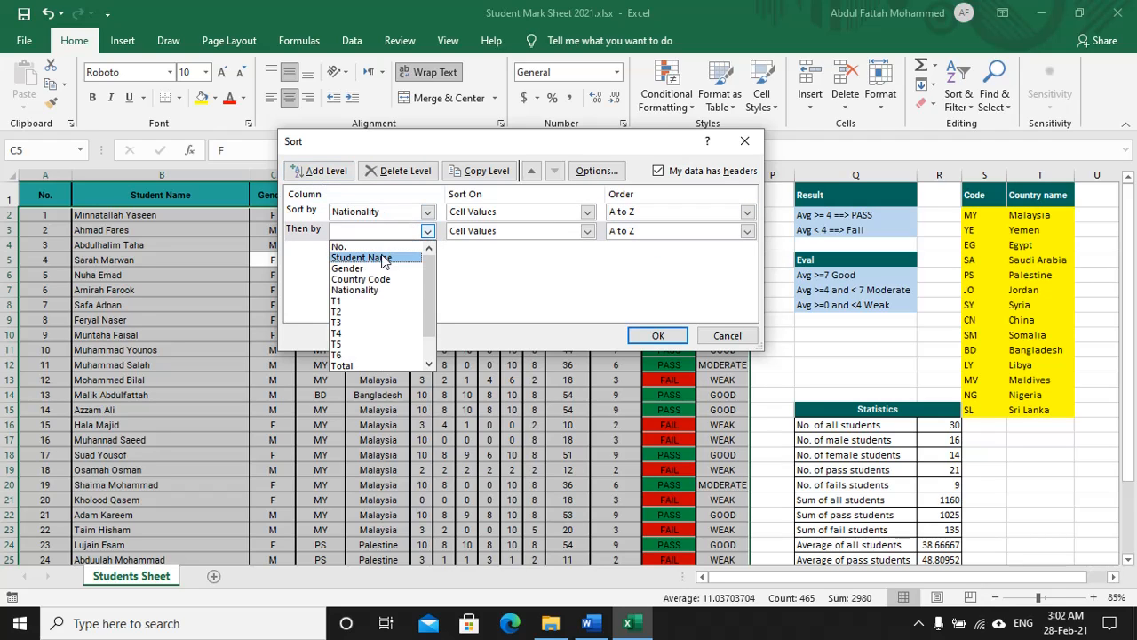
{"action": "left_click", "coordinate": [375, 257]}
{"action": "left_click", "coordinate": [711, 234]}
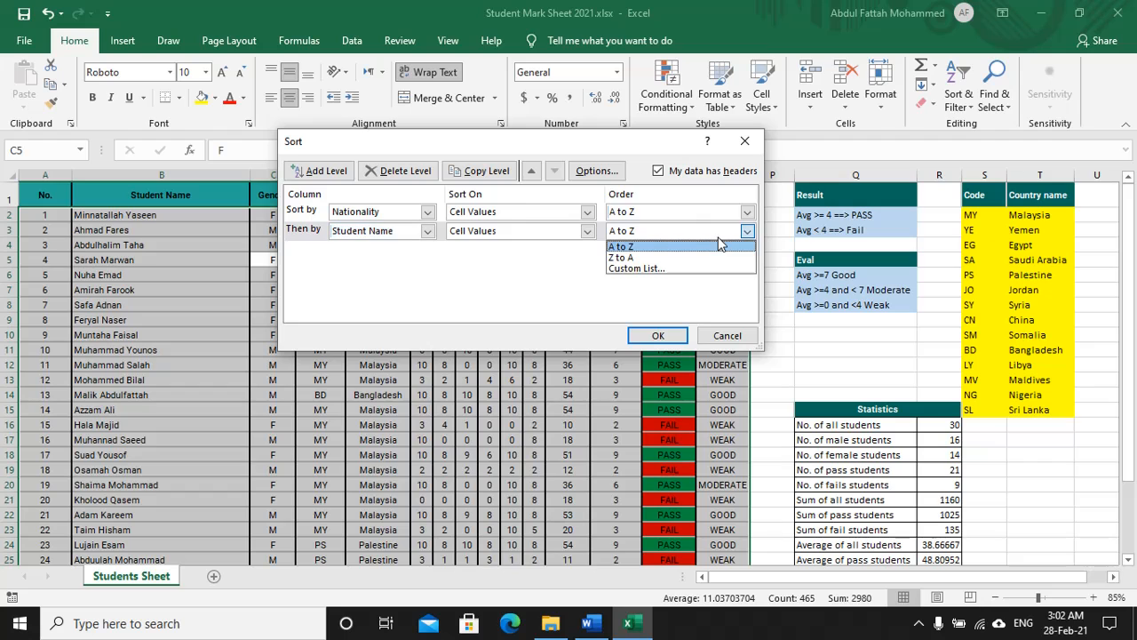
{"action": "left_click", "coordinate": [658, 257]}
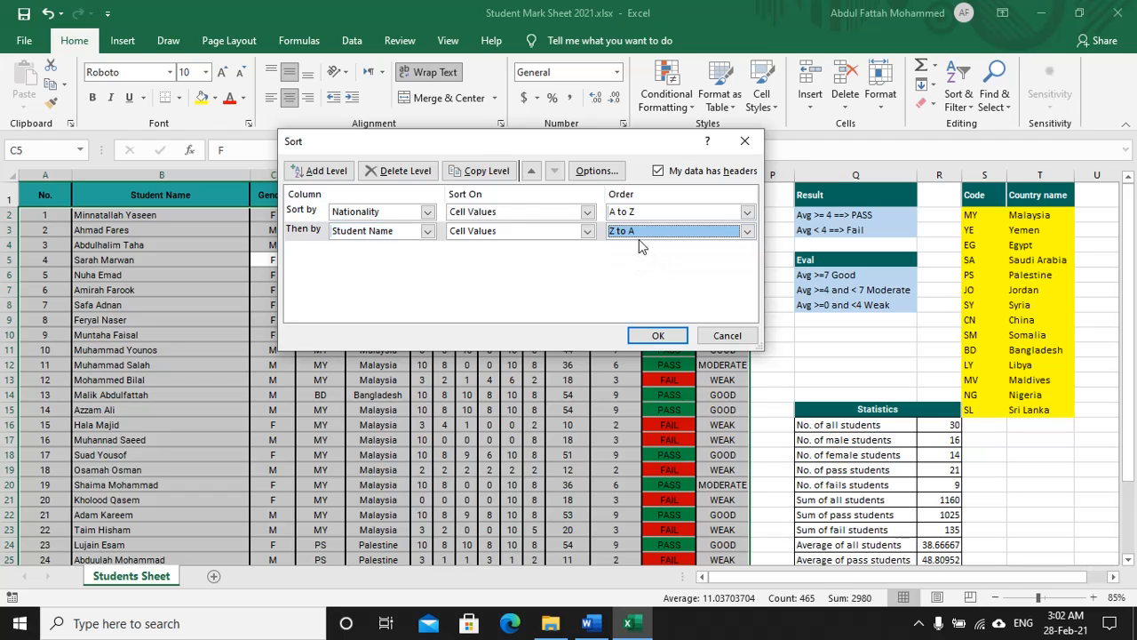
{"action": "left_click", "coordinate": [657, 335]}
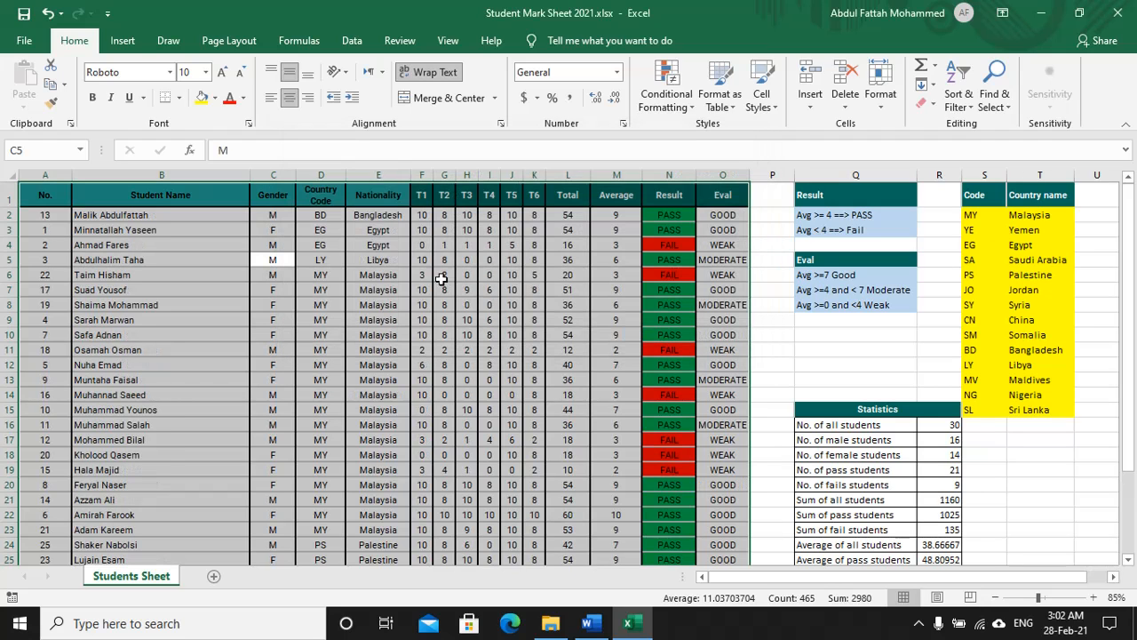
Step: Check the Nationality lookup formulas in E2 and E31, then select the Malaysia cells in column E
{"action": "left_click", "coordinate": [376, 175]}
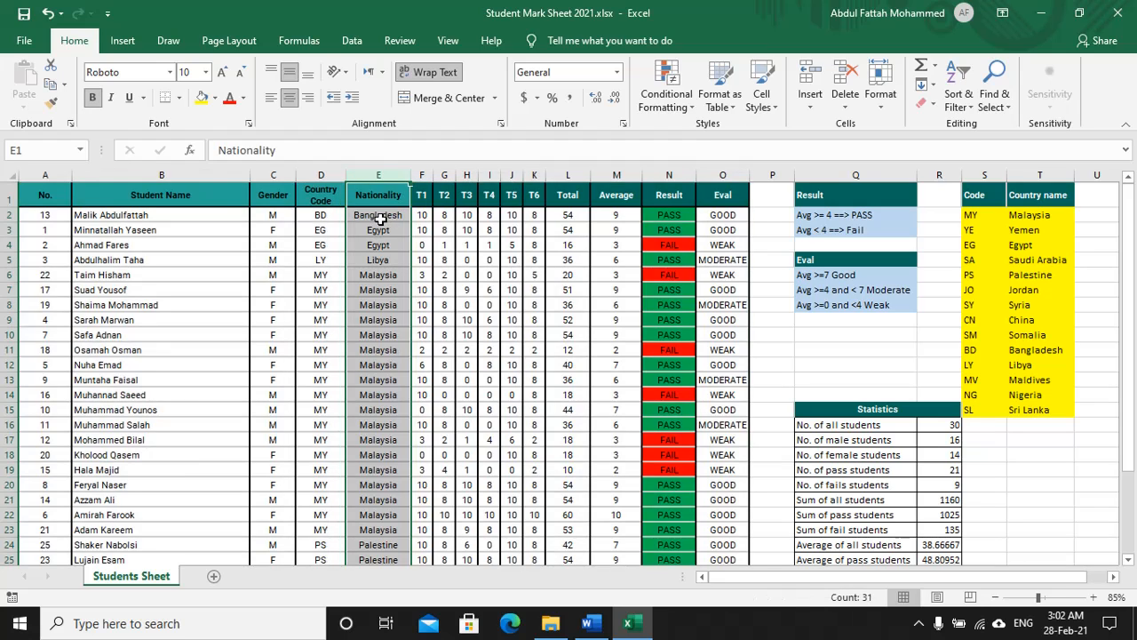
{"action": "left_click", "coordinate": [379, 219]}
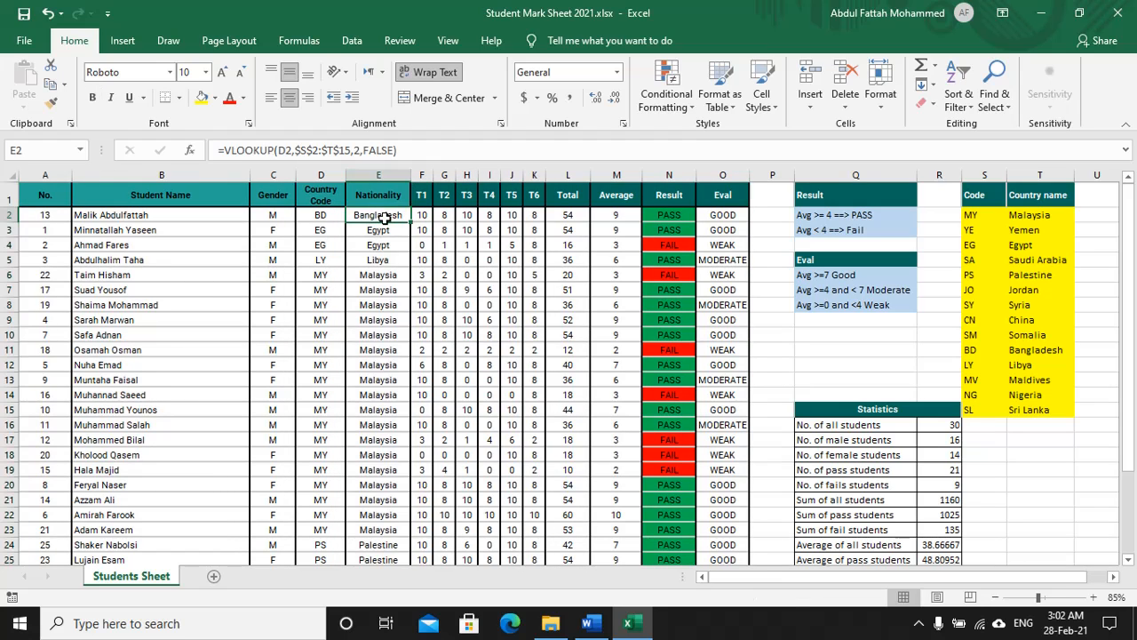
{"action": "scroll", "coordinate": [382, 218], "scroll_direction": "down", "scroll_amount": 5}
{"action": "left_click", "coordinate": [378, 415]}
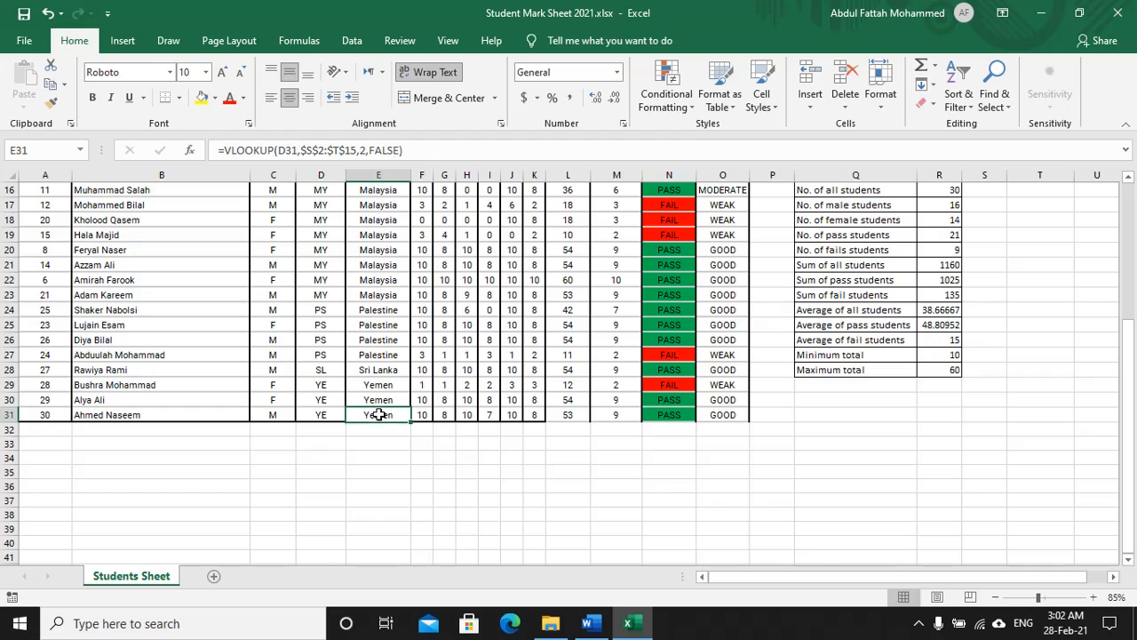
{"action": "scroll", "coordinate": [383, 384], "scroll_direction": "up", "scroll_amount": 5}
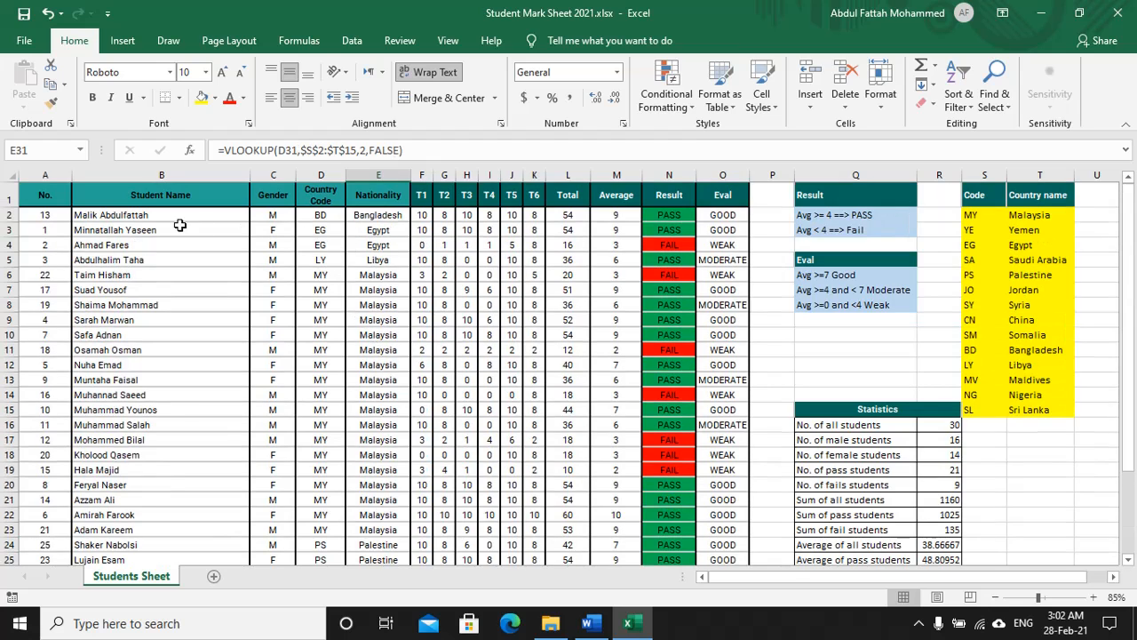
{"action": "left_click_drag", "start_coordinate": [375, 278], "coordinate": [398, 462]}
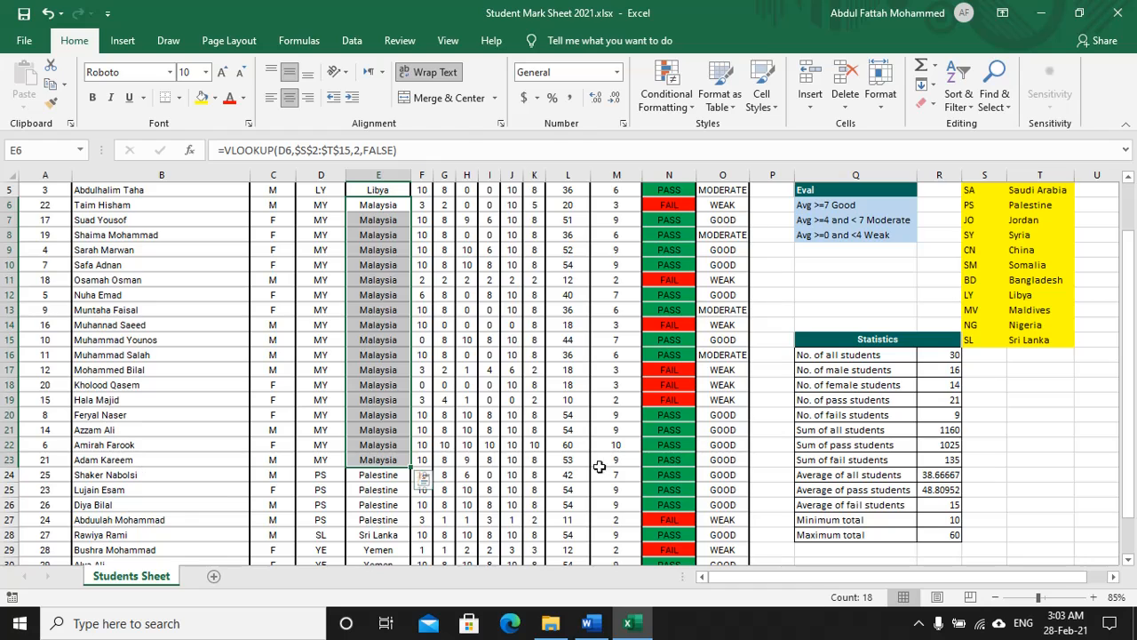
Step: Switch the ink to purple and underline 'Extract Malaysian female students who passed the exams'
{"action": "key", "text": "alt+Tab"}
{"action": "left_click", "coordinate": [126, 103]}
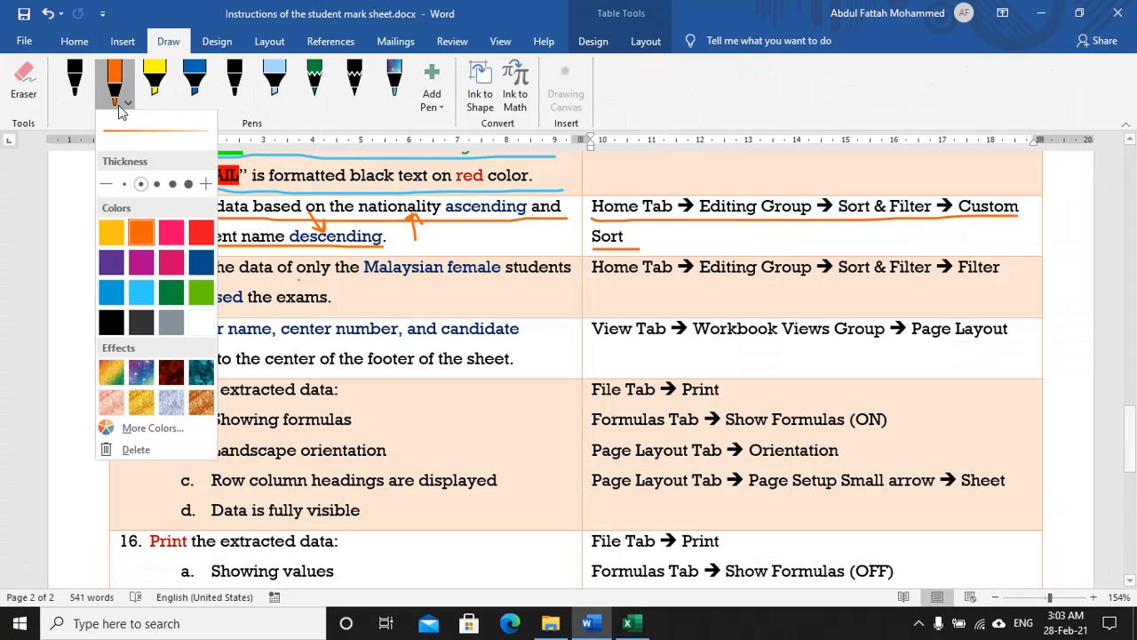
{"action": "left_click", "coordinate": [113, 267]}
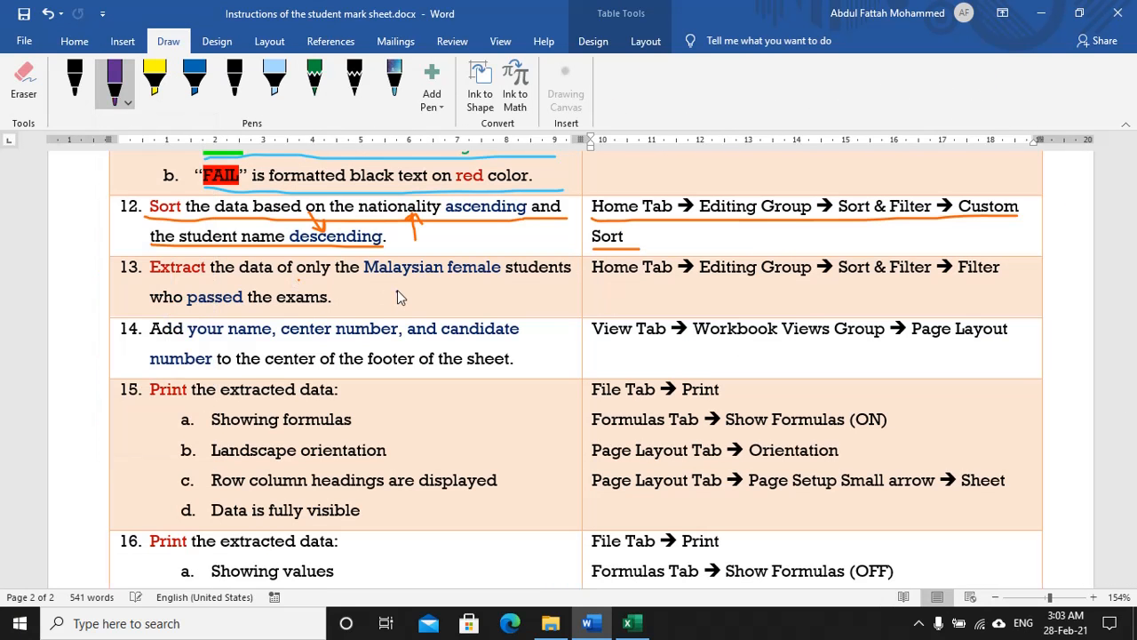
{"action": "left_click_drag", "start_coordinate": [145, 279], "coordinate": [233, 285]}
{"action": "left_click_drag", "start_coordinate": [145, 277], "coordinate": [245, 287]}
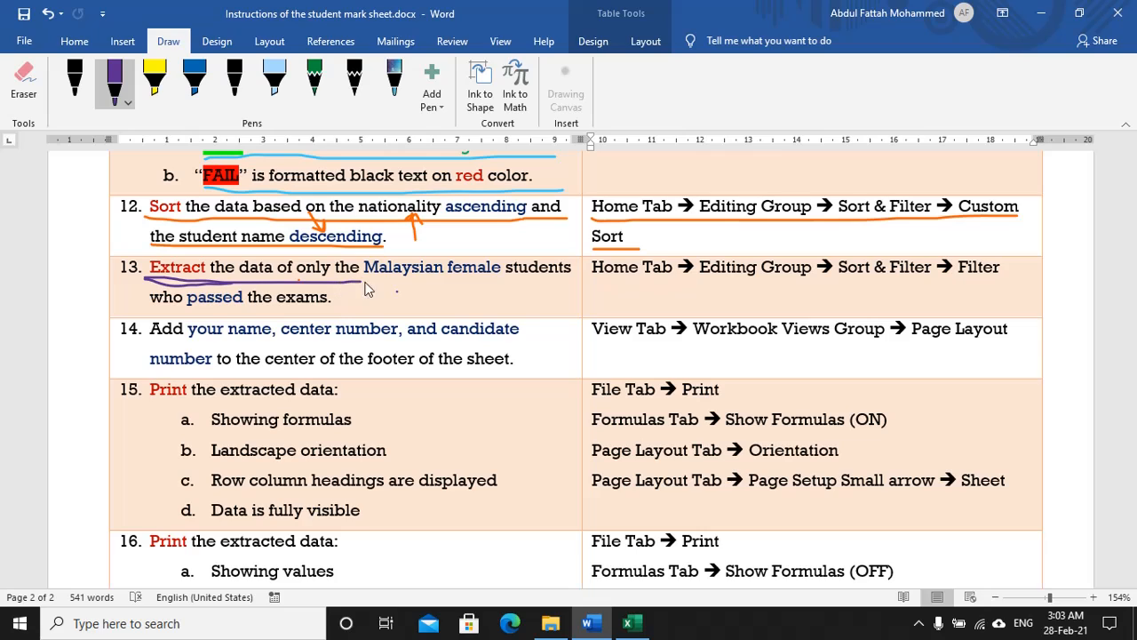
{"action": "left_click_drag", "start_coordinate": [367, 289], "coordinate": [573, 283]}
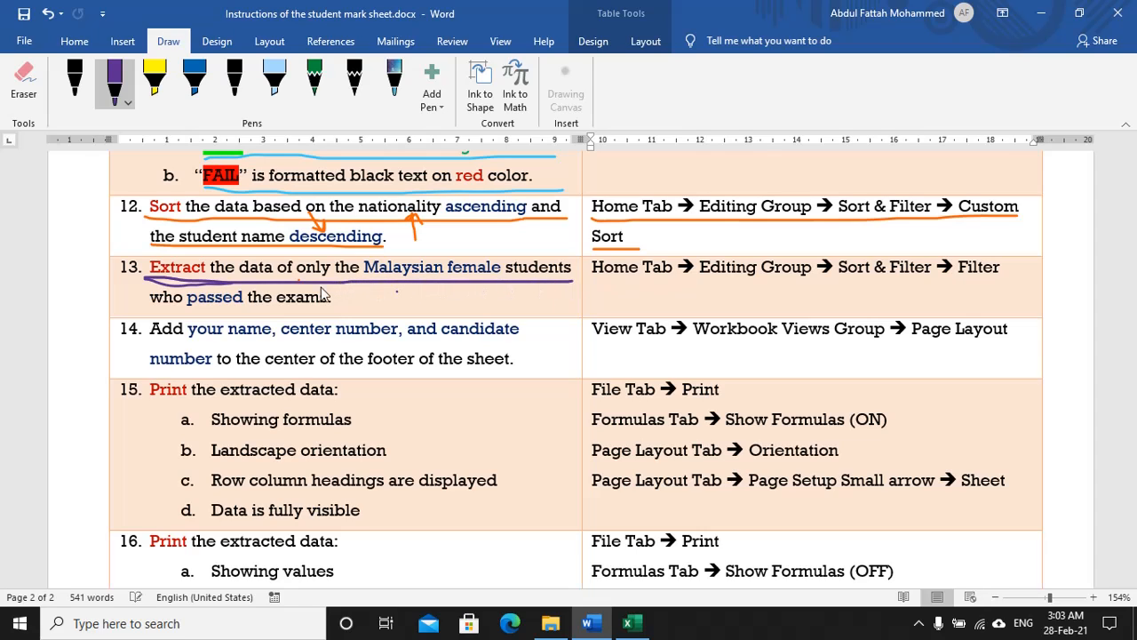
{"action": "left_click_drag", "start_coordinate": [149, 309], "coordinate": [339, 311]}
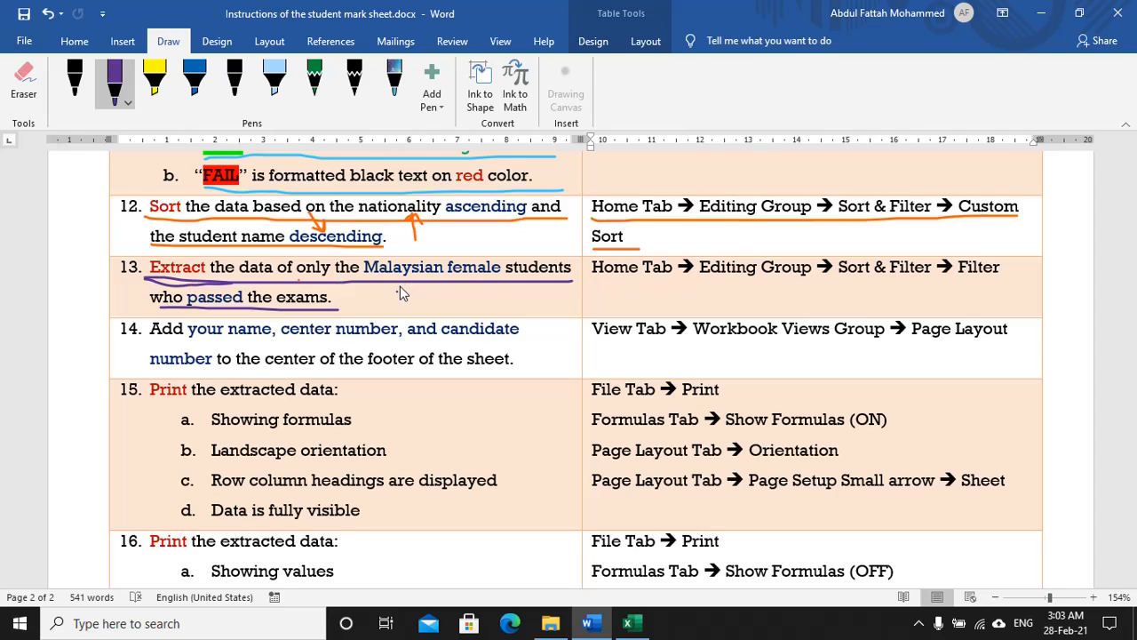
Step: Add purple arrows under Malaysian, female and Extract, and underline the Home Tab → Filter steps
{"action": "left_click_drag", "start_coordinate": [395, 281], "coordinate": [402, 283]}
{"action": "mouse_move", "coordinate": [470, 282]}
{"action": "left_mouse_down"}
{"action": "mouse_move", "coordinate": [472, 307]}
{"action": "mouse_move", "coordinate": [464, 277]}
{"action": "left_mouse_up"}
{"action": "mouse_move", "coordinate": [195, 272]}
{"action": "left_mouse_down"}
{"action": "mouse_move", "coordinate": [214, 291]}
{"action": "mouse_move", "coordinate": [203, 289]}
{"action": "left_mouse_up"}
{"action": "left_click_drag", "start_coordinate": [613, 286], "coordinate": [685, 285]}
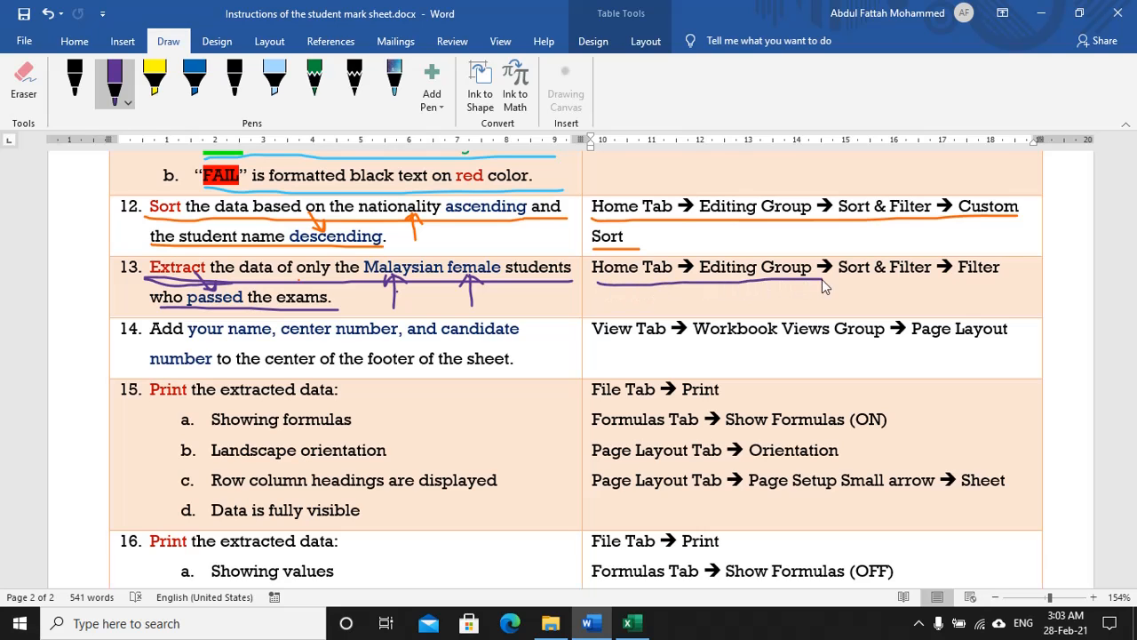
{"action": "left_click_drag", "start_coordinate": [822, 281], "coordinate": [1010, 279]}
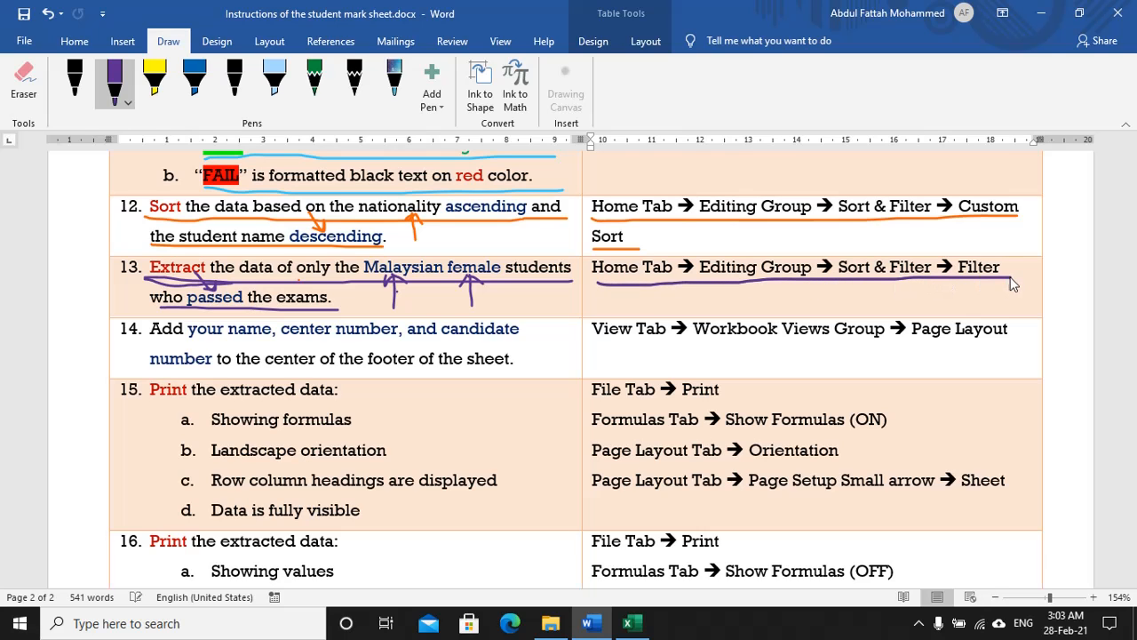
{"action": "key", "text": "alt+Tab"}
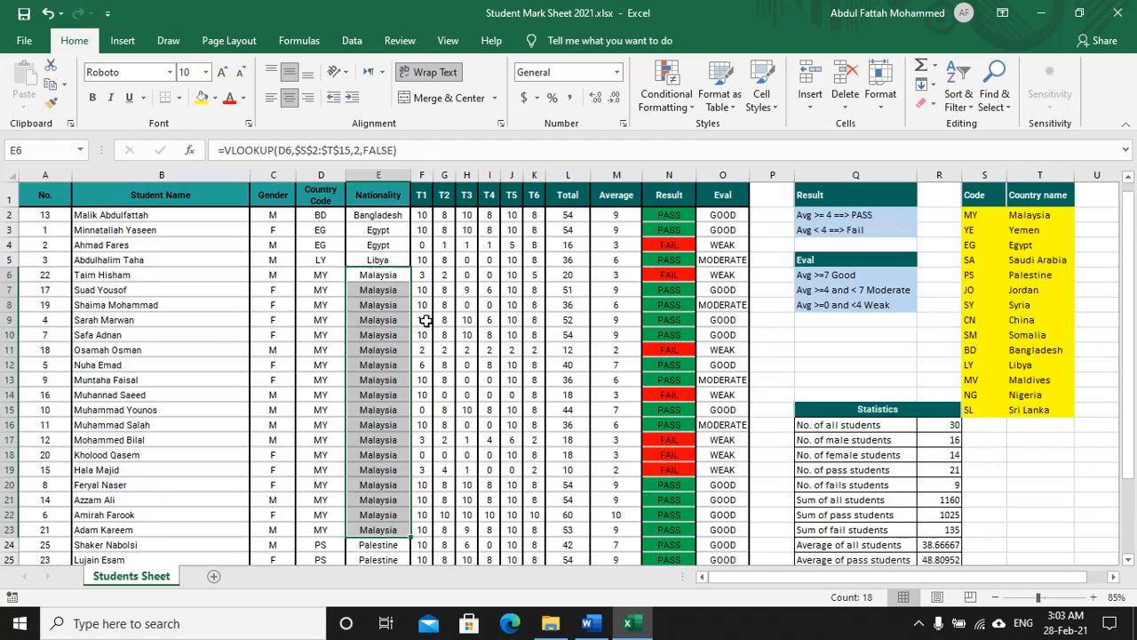
Step: Turn on filtering for the student table headers
{"action": "left_click", "coordinate": [494, 292]}
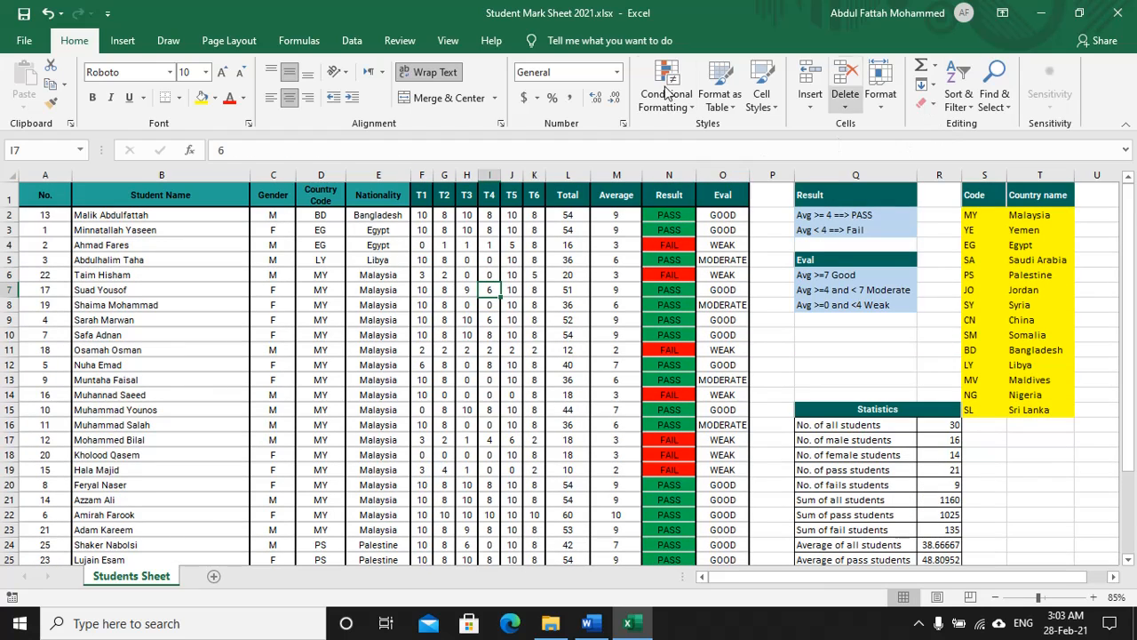
{"action": "left_click", "coordinate": [958, 105]}
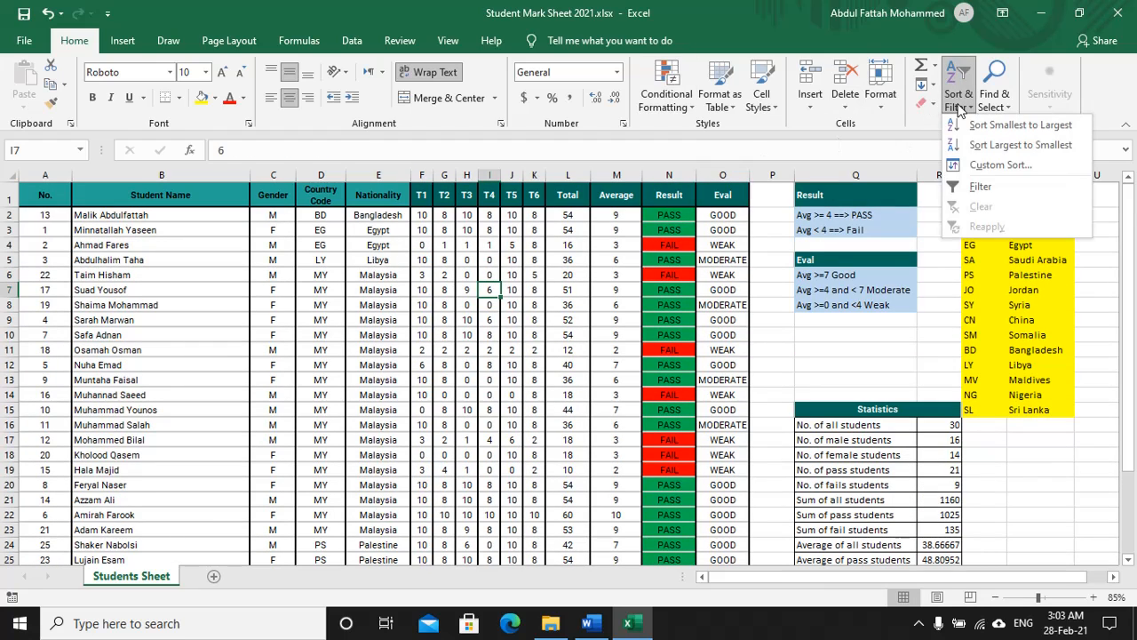
{"action": "left_click", "coordinate": [980, 187]}
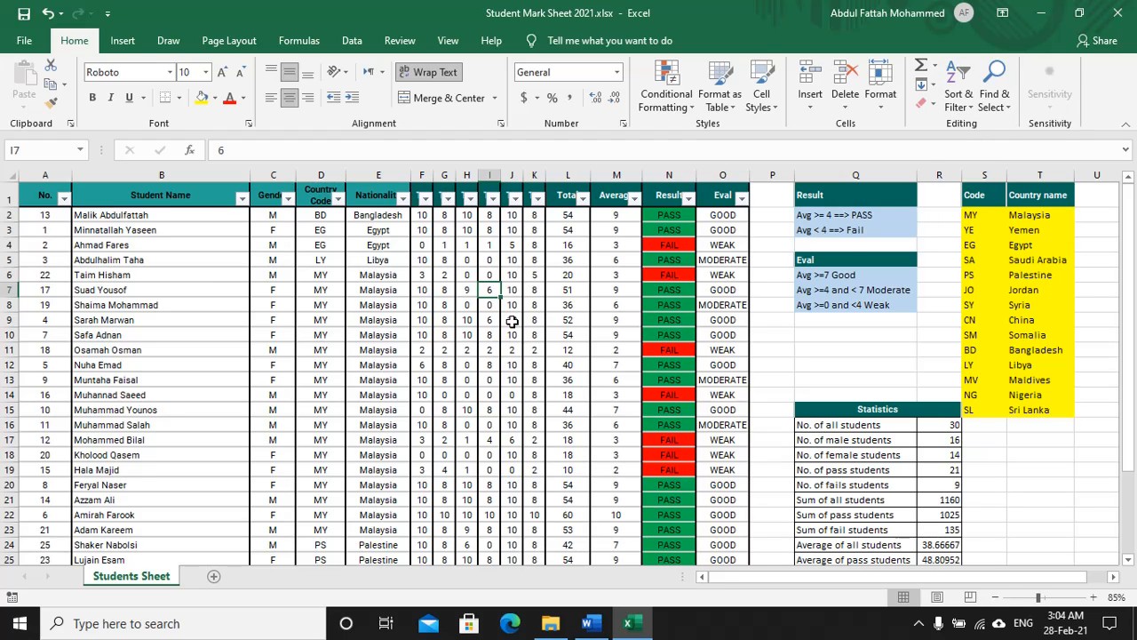
{"action": "key", "text": "alt+Tab"}
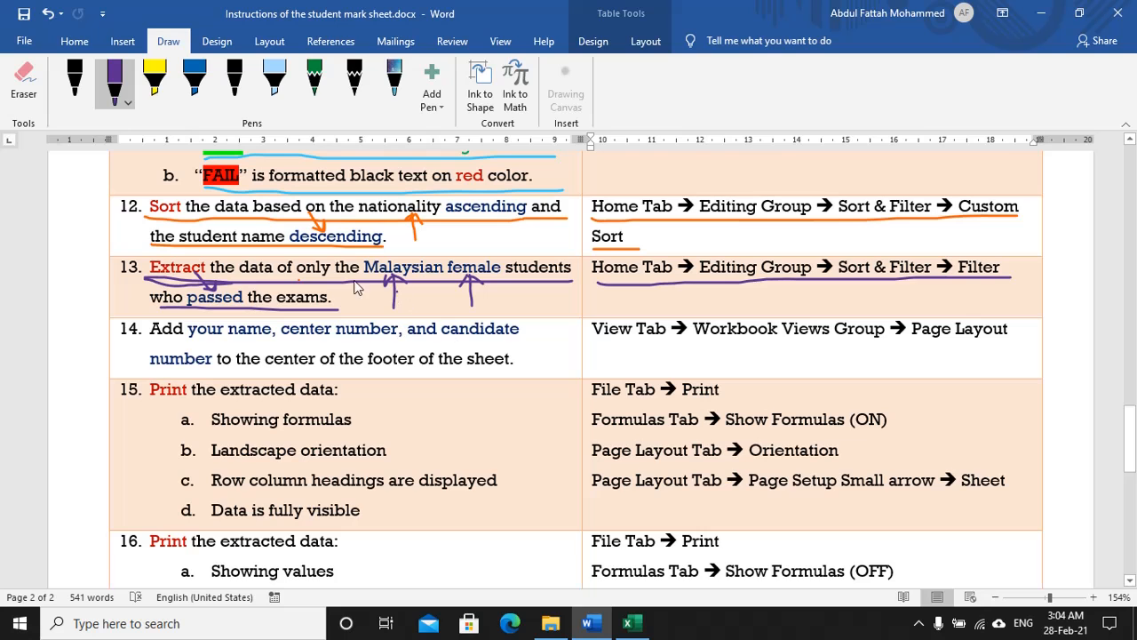
{"action": "key", "text": "alt+Tab"}
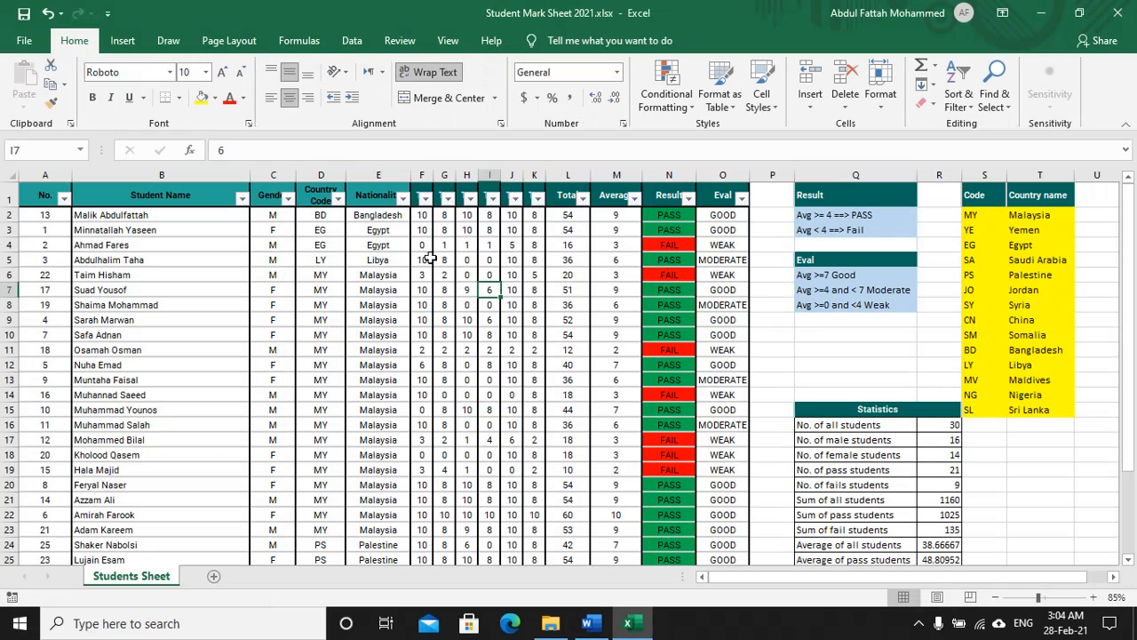
Step: Filter the Nationality column to show only Malaysia
{"action": "left_click", "coordinate": [404, 198]}
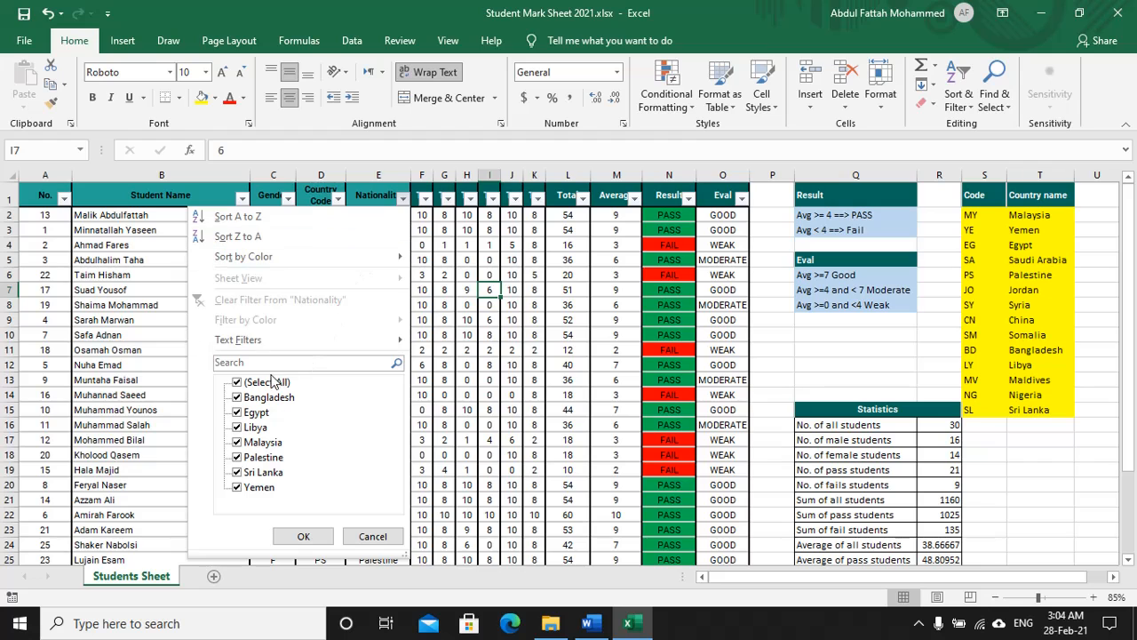
{"action": "left_click", "coordinate": [236, 383]}
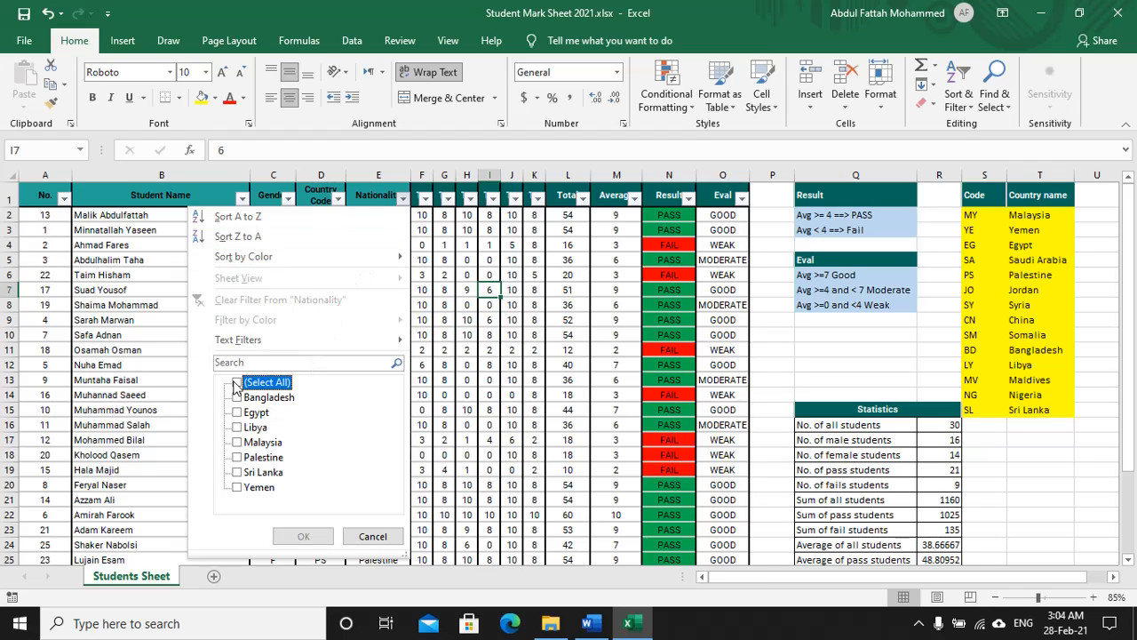
{"action": "left_click", "coordinate": [240, 442]}
{"action": "left_click", "coordinate": [303, 536]}
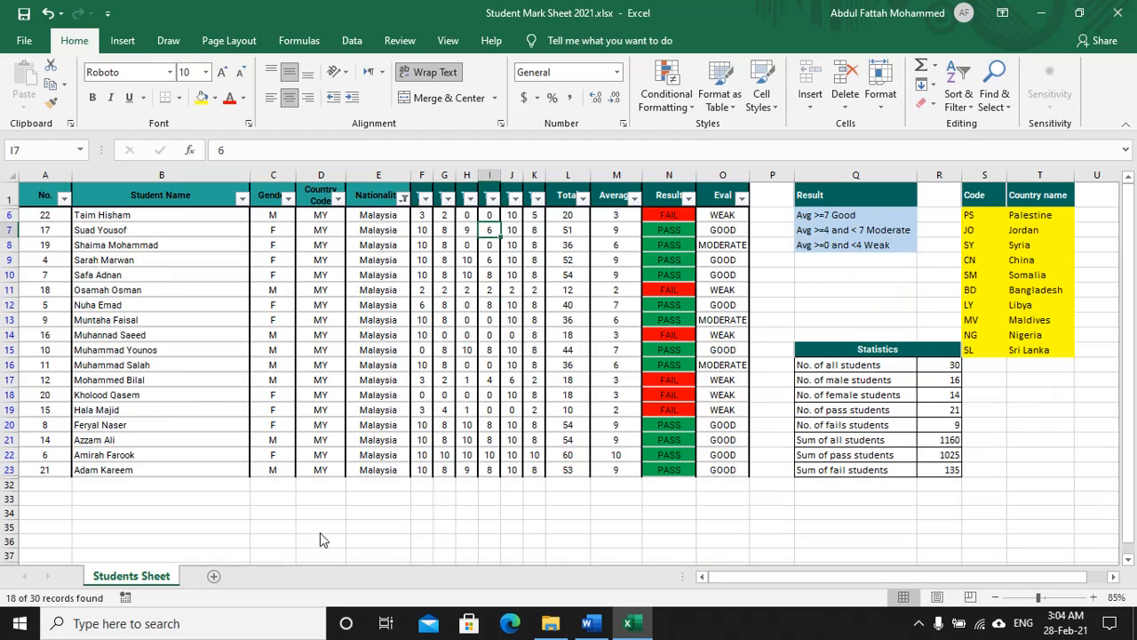
{"action": "key", "text": "alt+Tab"}
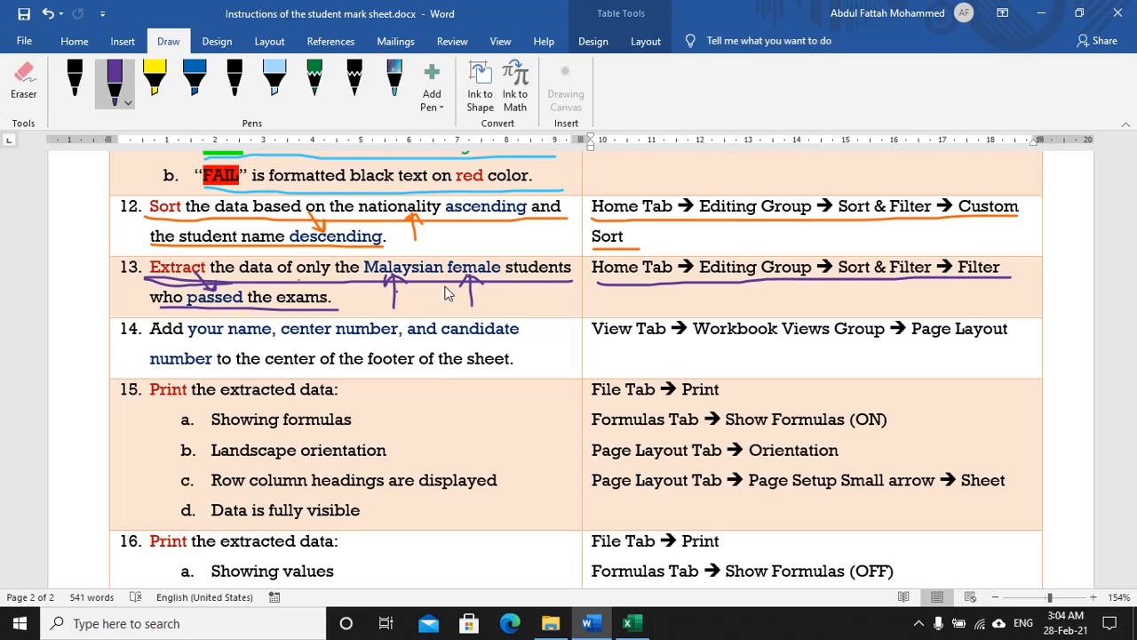
{"action": "key", "text": "alt+Tab"}
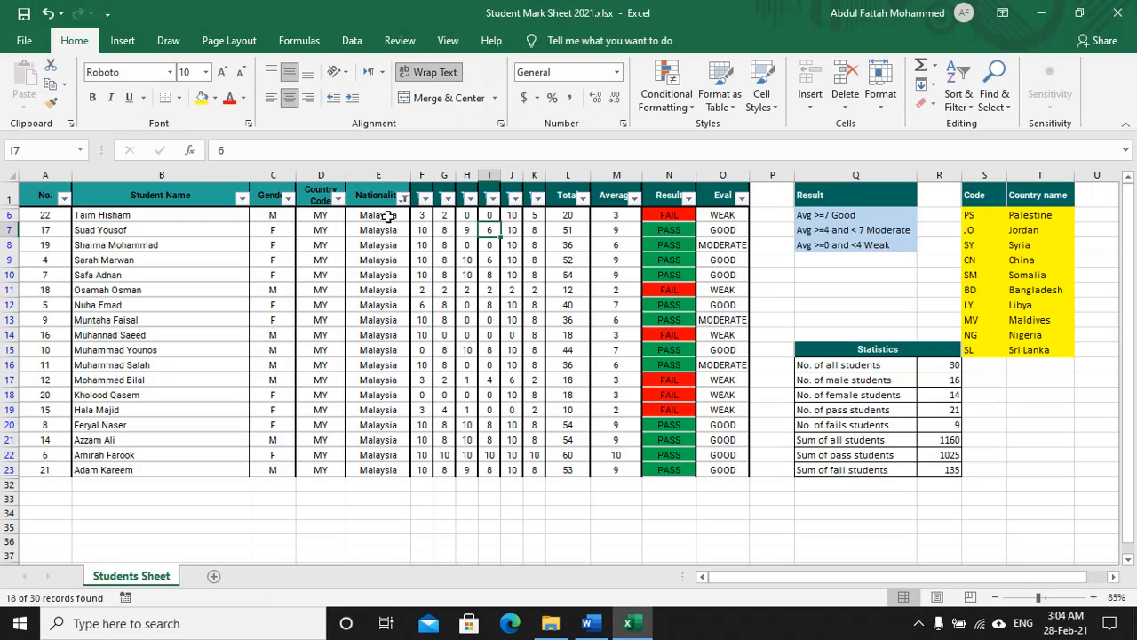
Step: Filter the Gender column to exclude male students
{"action": "left_click", "coordinate": [287, 198]}
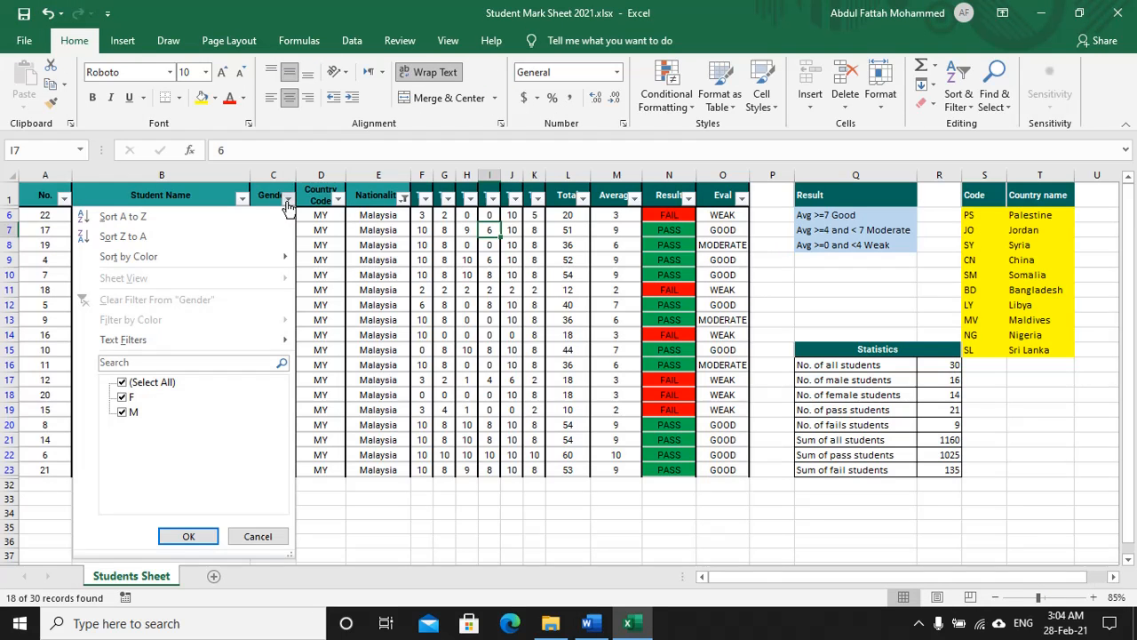
{"action": "left_click", "coordinate": [121, 414]}
{"action": "left_click", "coordinate": [189, 535]}
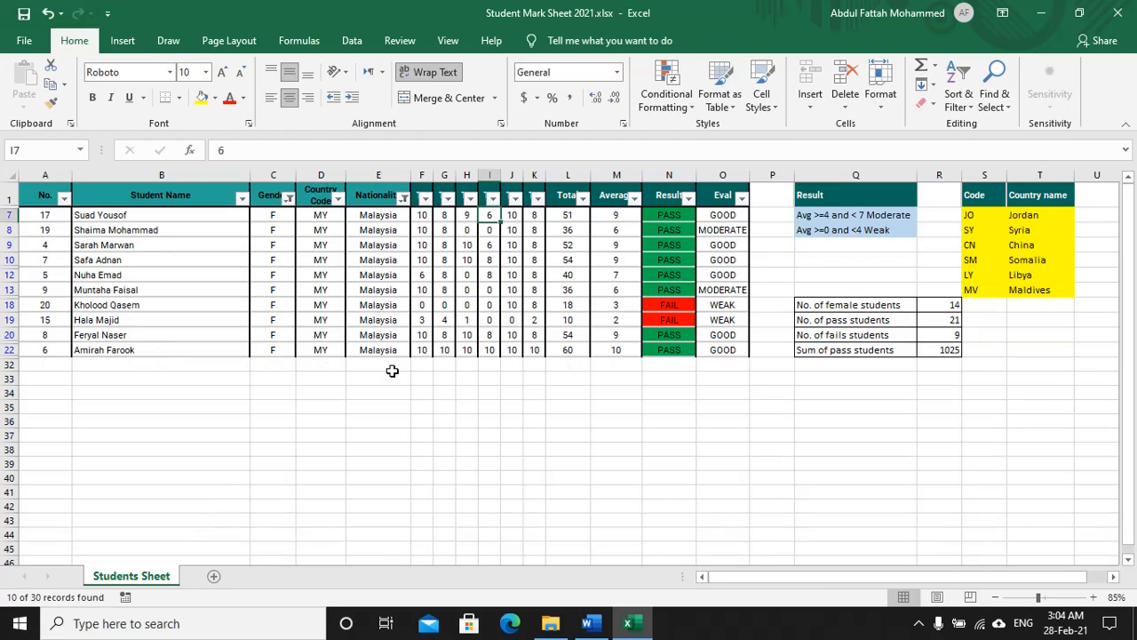
{"action": "key", "text": "alt+Tab"}
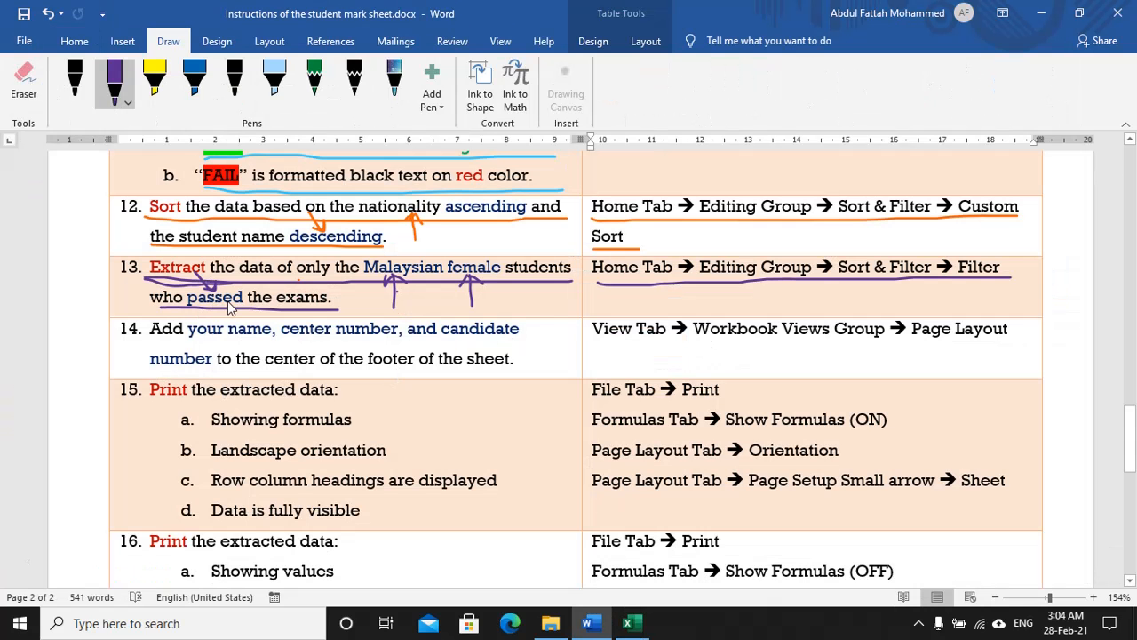
{"action": "key", "text": "alt+Tab"}
Step: Untick FAIL in the Result filter so only PASS rows remain
{"action": "left_click", "coordinate": [689, 197]}
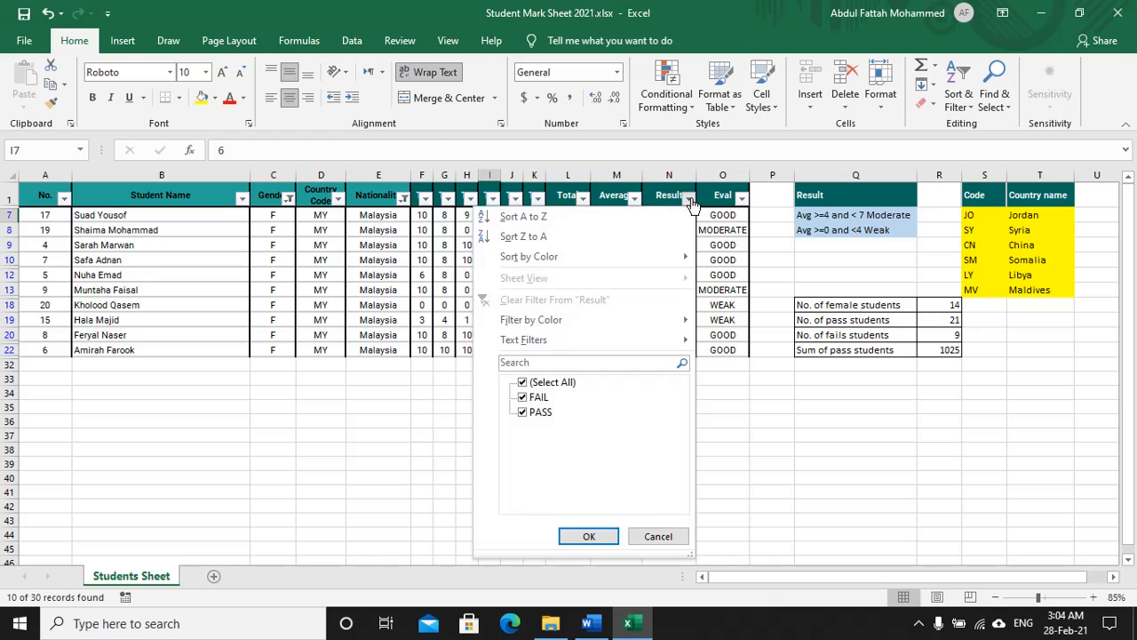
{"action": "left_click", "coordinate": [530, 399]}
{"action": "left_click", "coordinate": [588, 535]}
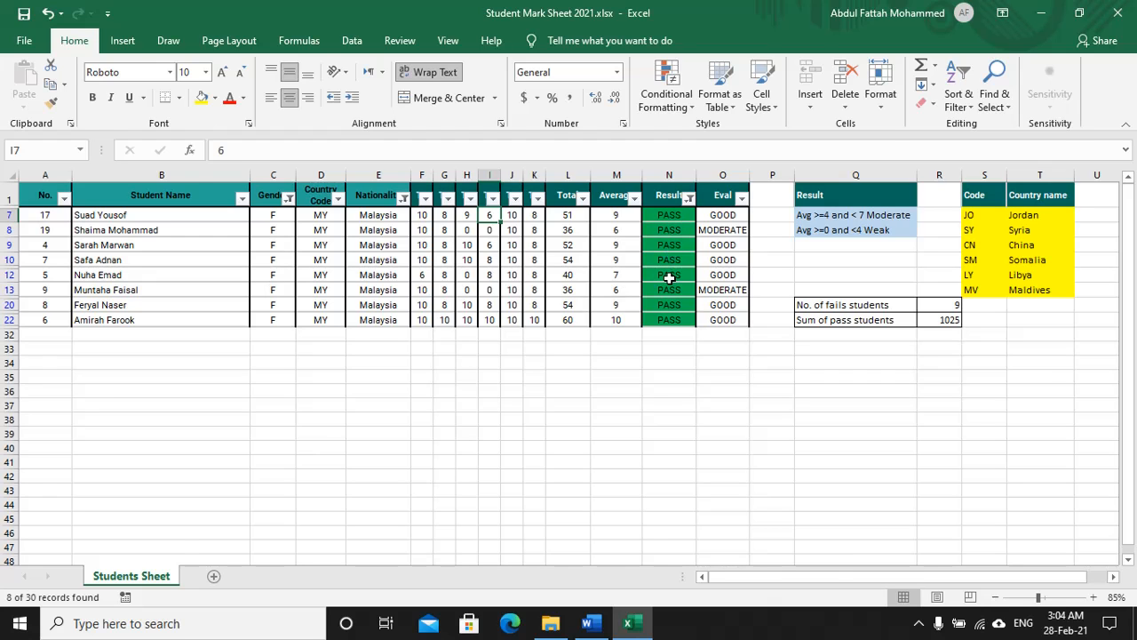
{"action": "key", "text": "alt+Tab"}
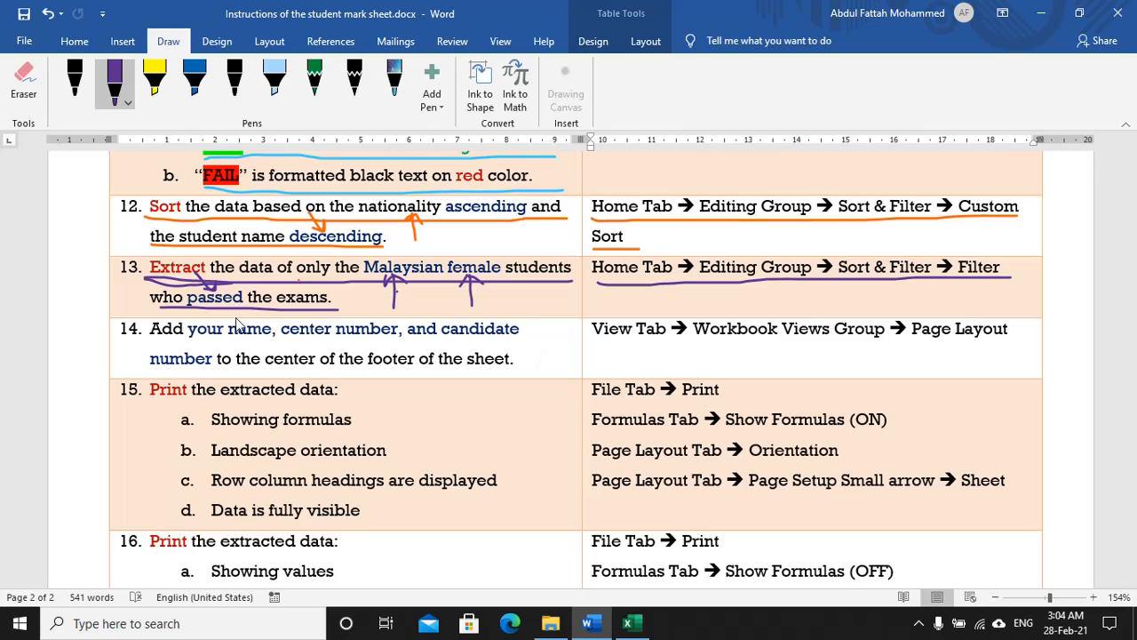
Step: Switch the ink to blue and underline both lines of step 14
{"action": "left_click", "coordinate": [125, 104]}
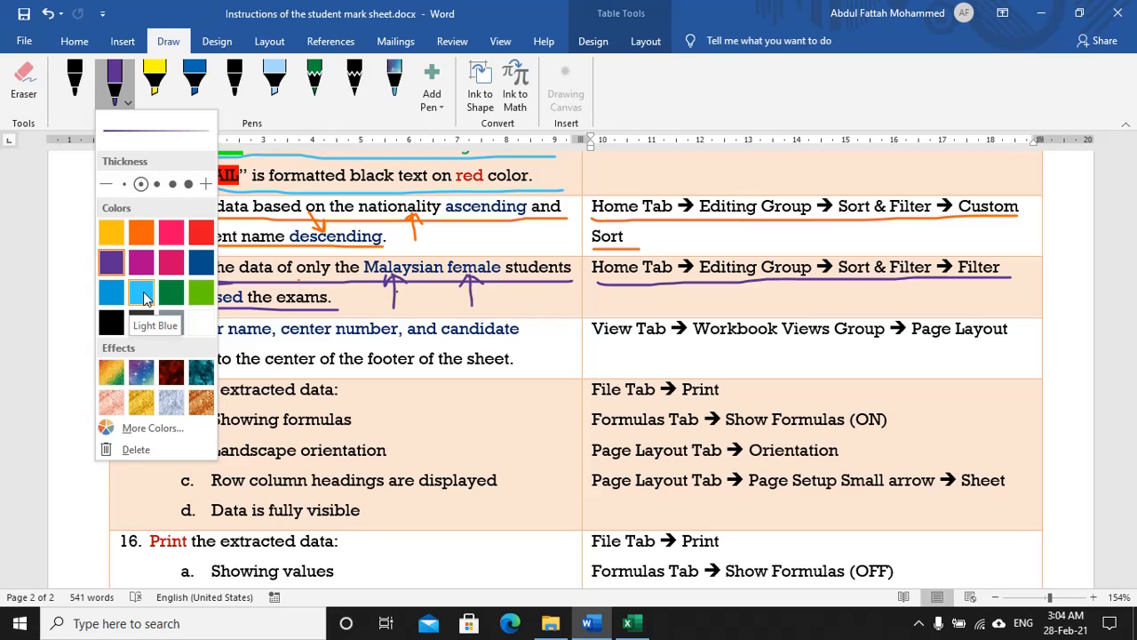
{"action": "left_click", "coordinate": [114, 292]}
{"action": "left_click", "coordinate": [302, 349]}
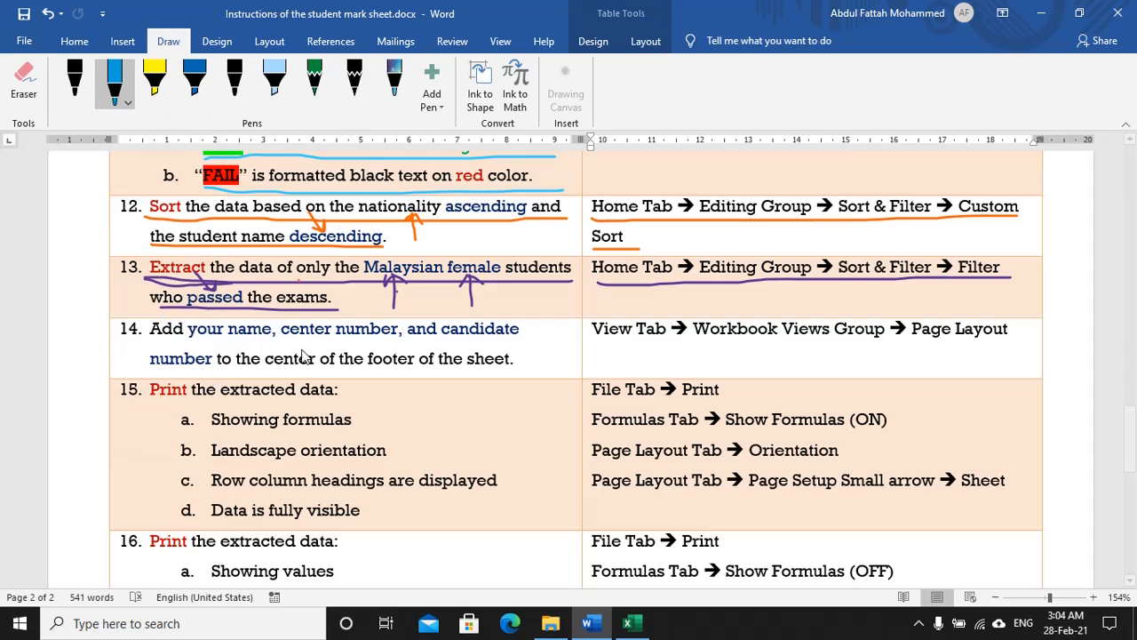
{"action": "left_click_drag", "start_coordinate": [150, 346], "coordinate": [533, 352]}
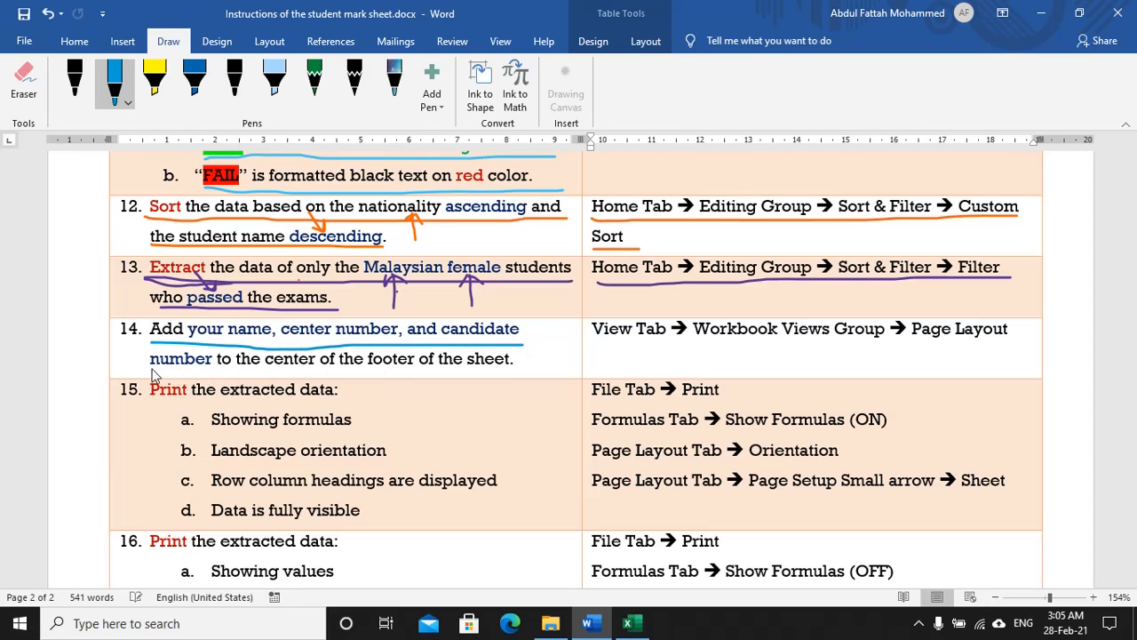
{"action": "left_click_drag", "start_coordinate": [149, 366], "coordinate": [402, 371]}
{"action": "left_click_drag", "start_coordinate": [471, 370], "coordinate": [522, 373]}
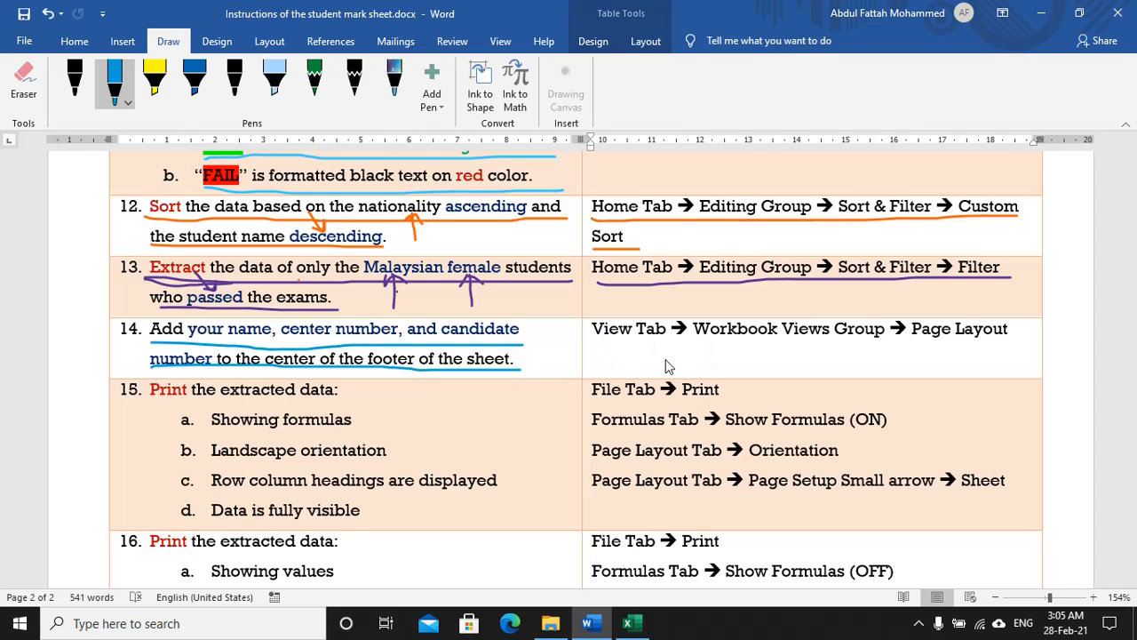
Step: Underline the View Tab → Workbook Views Group → Page Layout hint in blue
{"action": "left_click_drag", "start_coordinate": [598, 348], "coordinate": [851, 349]}
{"action": "left_click_drag", "start_coordinate": [937, 353], "coordinate": [1018, 347]}
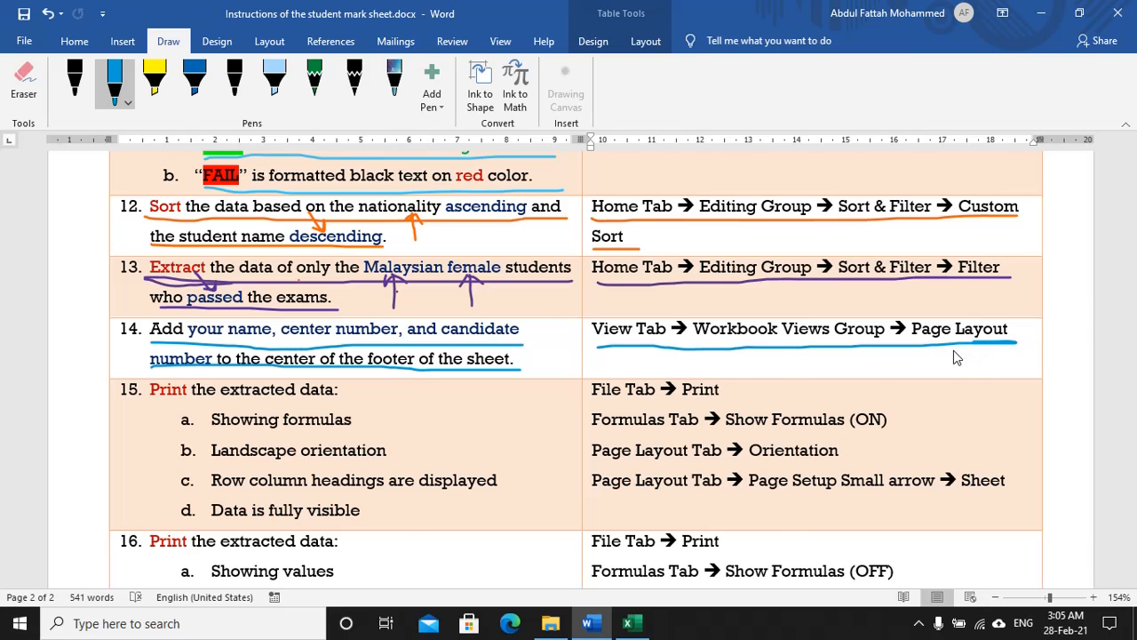
{"action": "key", "text": "alt+Tab"}
{"action": "left_click", "coordinate": [447, 41]}
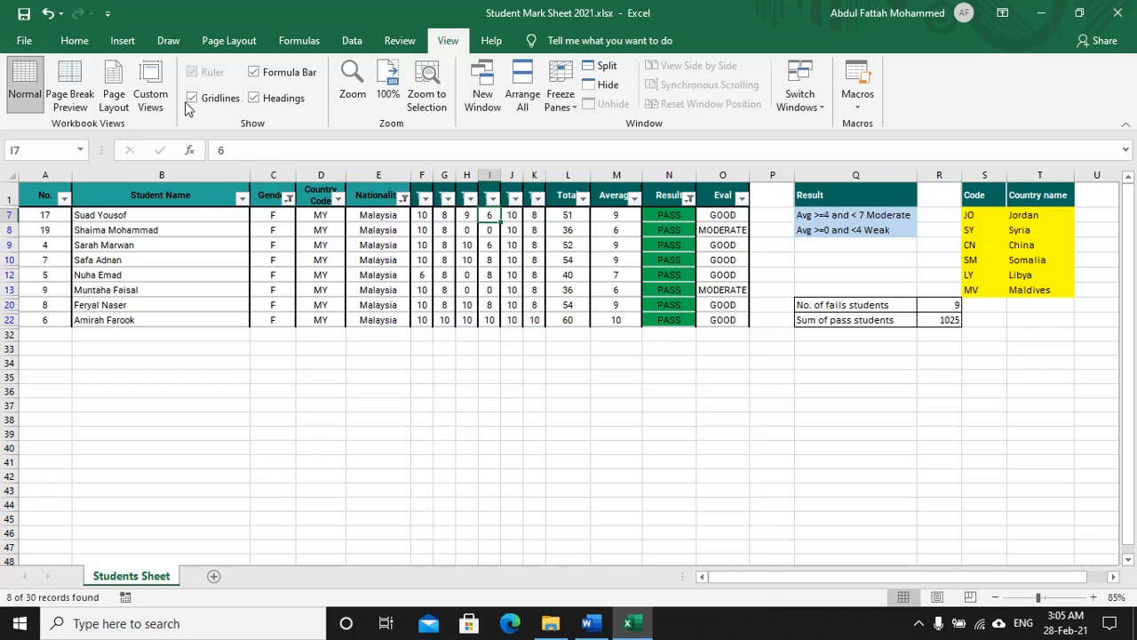
Step: In Page Layout view, type the student's name, centre and candidate numbers in the centre footer, then return to Normal
{"action": "left_click", "coordinate": [117, 100]}
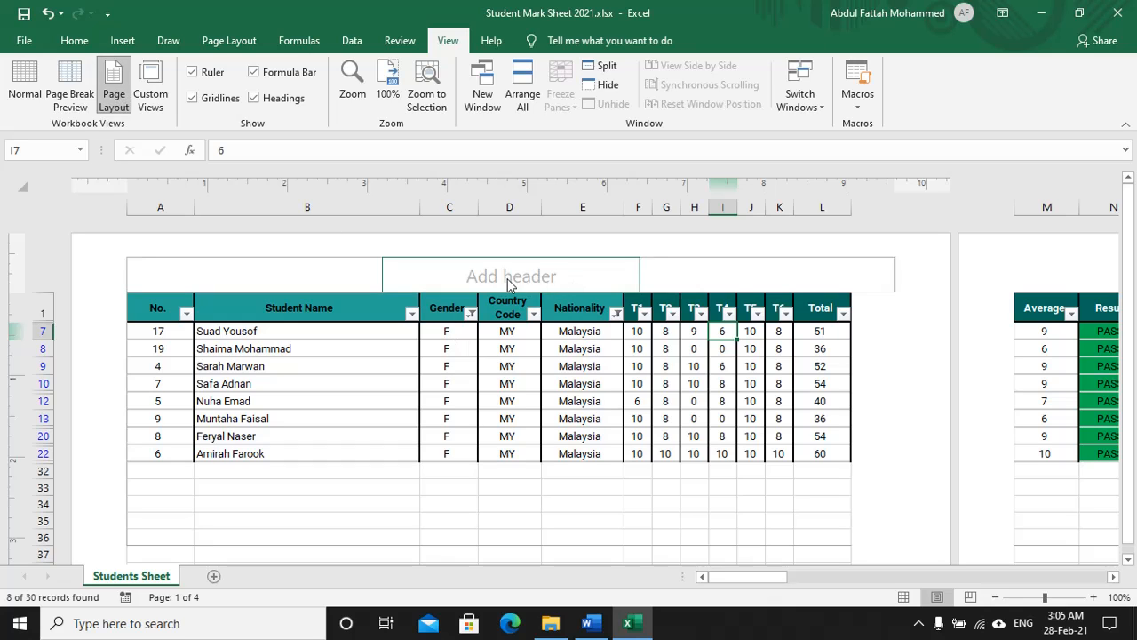
{"action": "scroll", "coordinate": [511, 280], "scroll_direction": "down", "scroll_amount": 5}
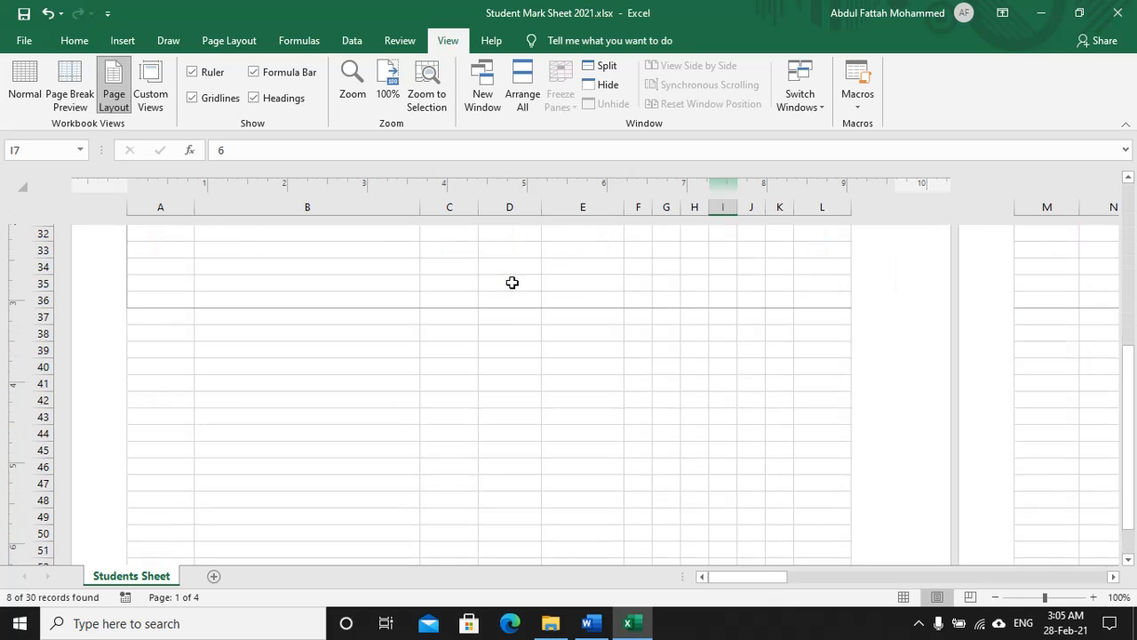
{"action": "scroll", "coordinate": [511, 300], "scroll_direction": "down", "scroll_amount": 4}
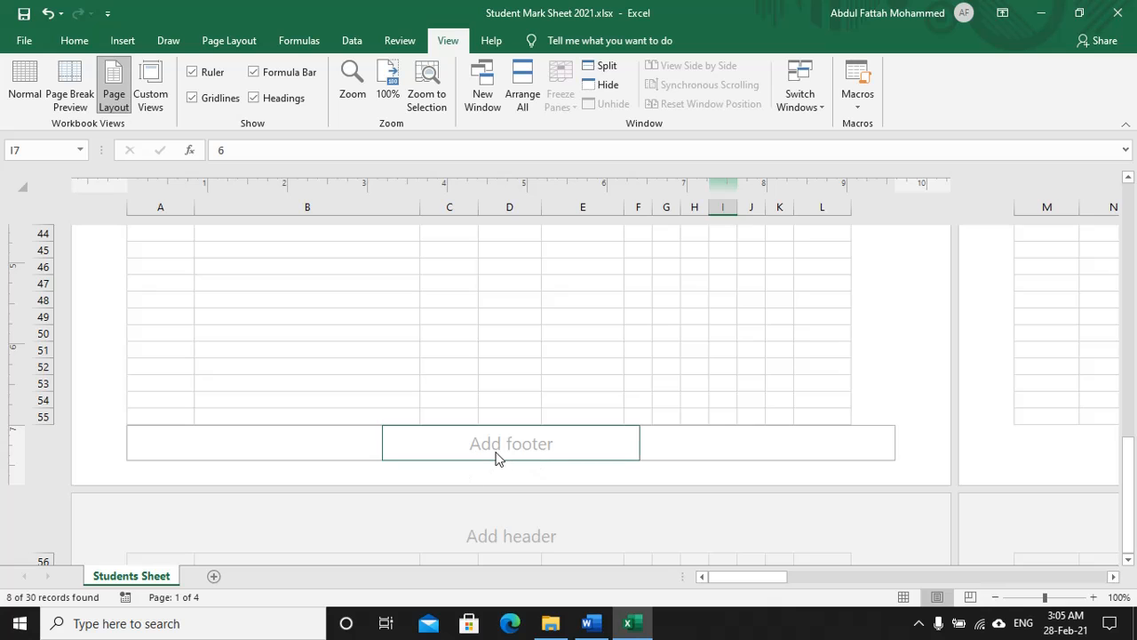
{"action": "left_click", "coordinate": [495, 451]}
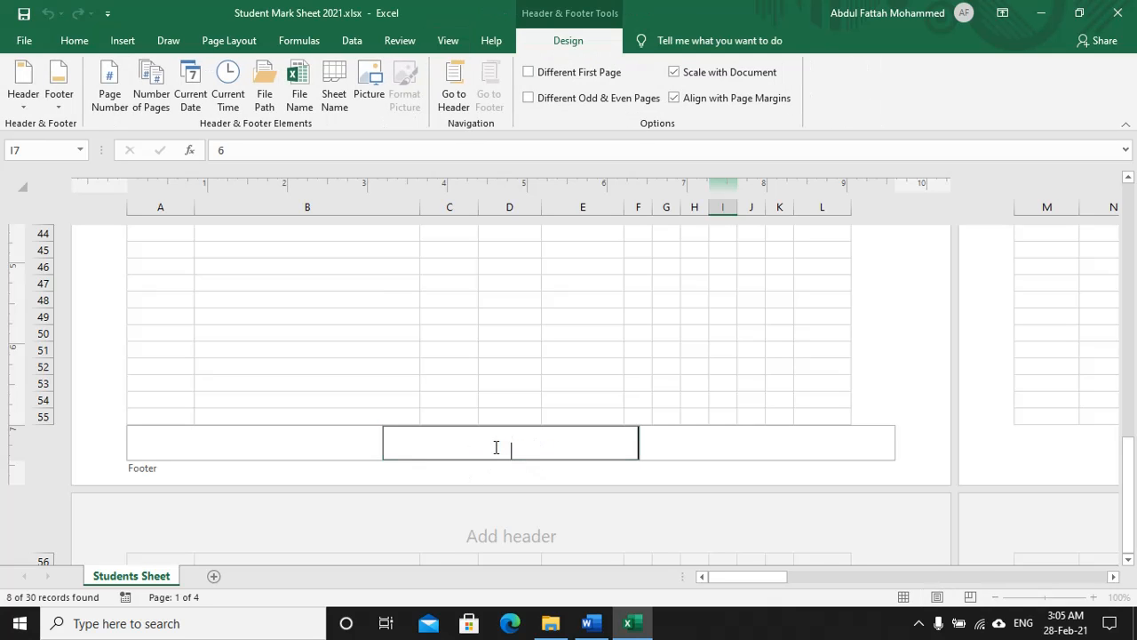
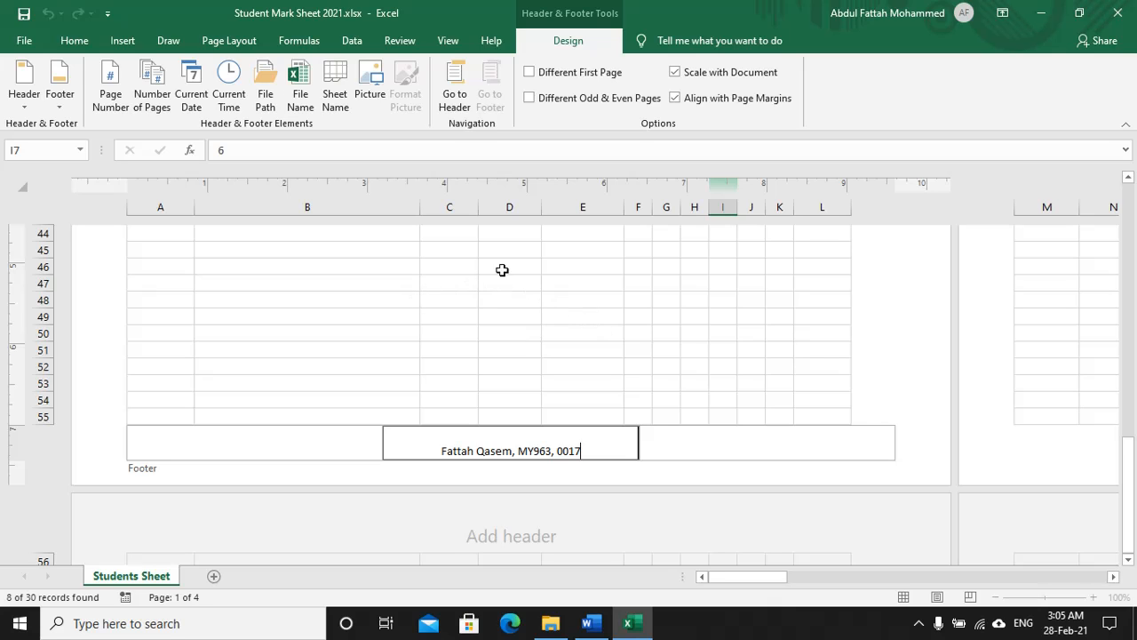
{"action": "left_click", "coordinate": [449, 284]}
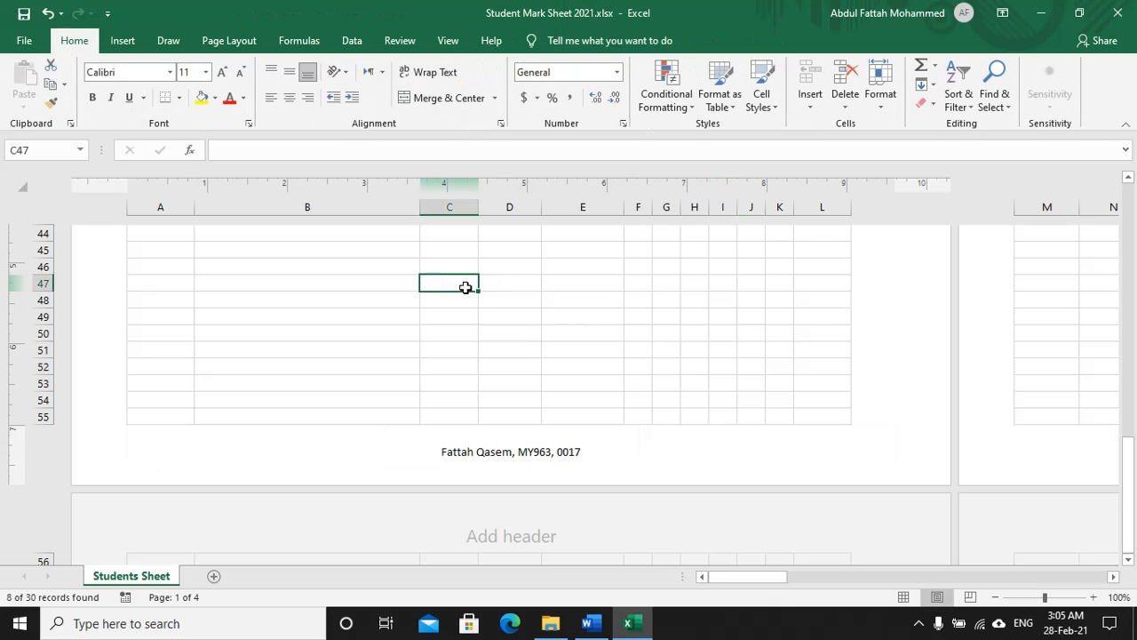
{"action": "left_click", "coordinate": [448, 41]}
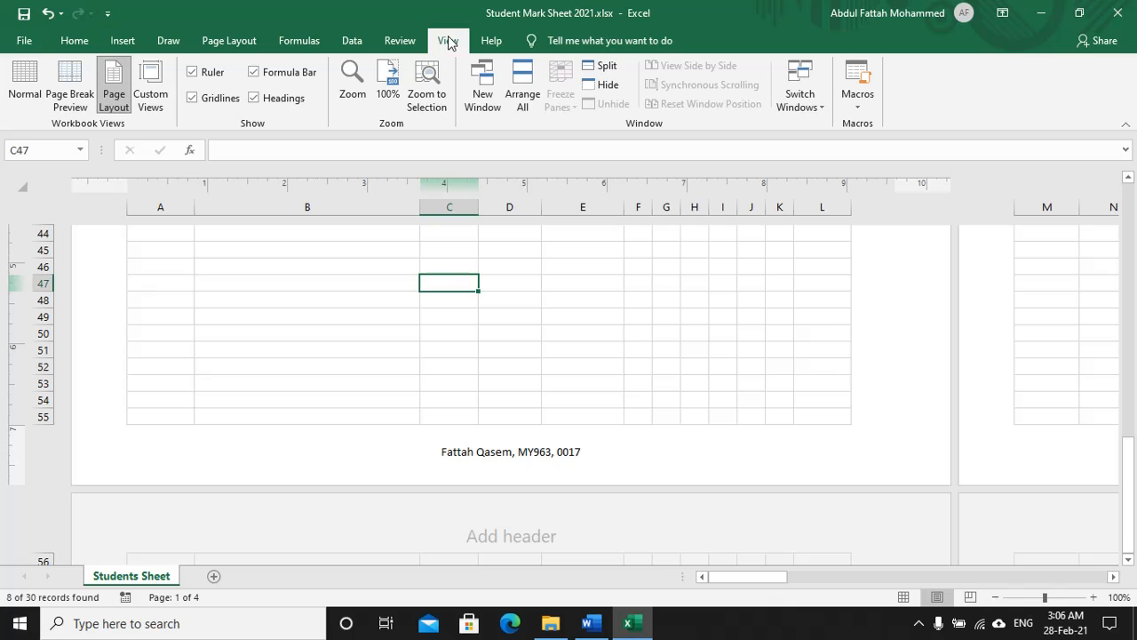
{"action": "left_click", "coordinate": [28, 99]}
{"action": "scroll", "coordinate": [371, 323], "scroll_direction": "up", "scroll_amount": 7}
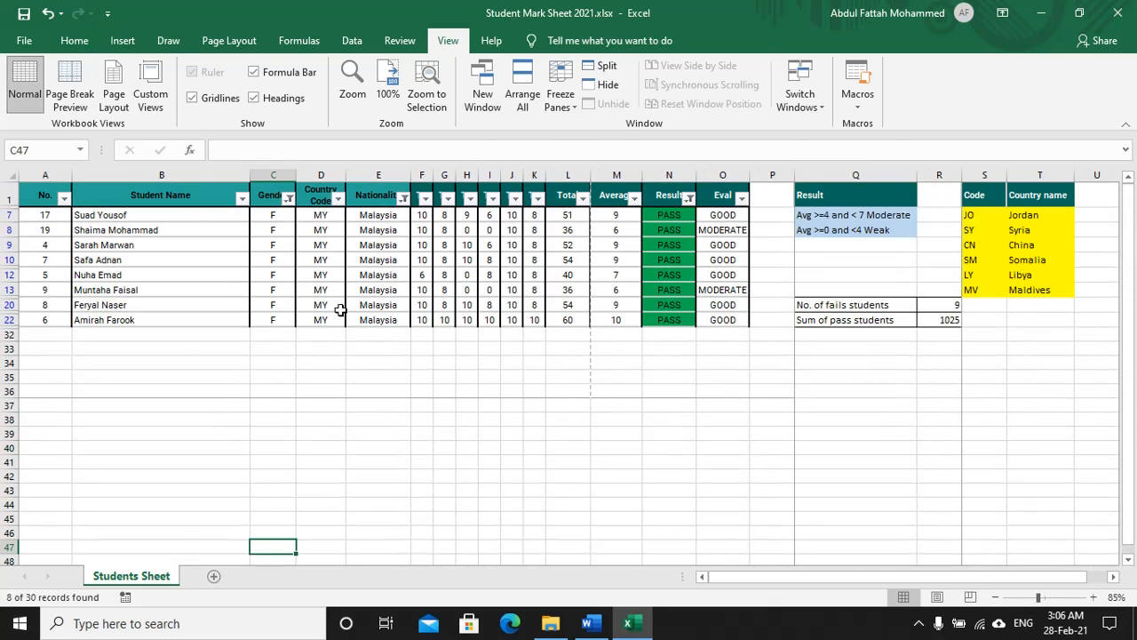
Step: Switch the ink to green and underline step 15's heading and items a–d
{"action": "key", "text": "alt+Tab"}
{"action": "scroll", "coordinate": [231, 313], "scroll_direction": "down", "scroll_amount": 3}
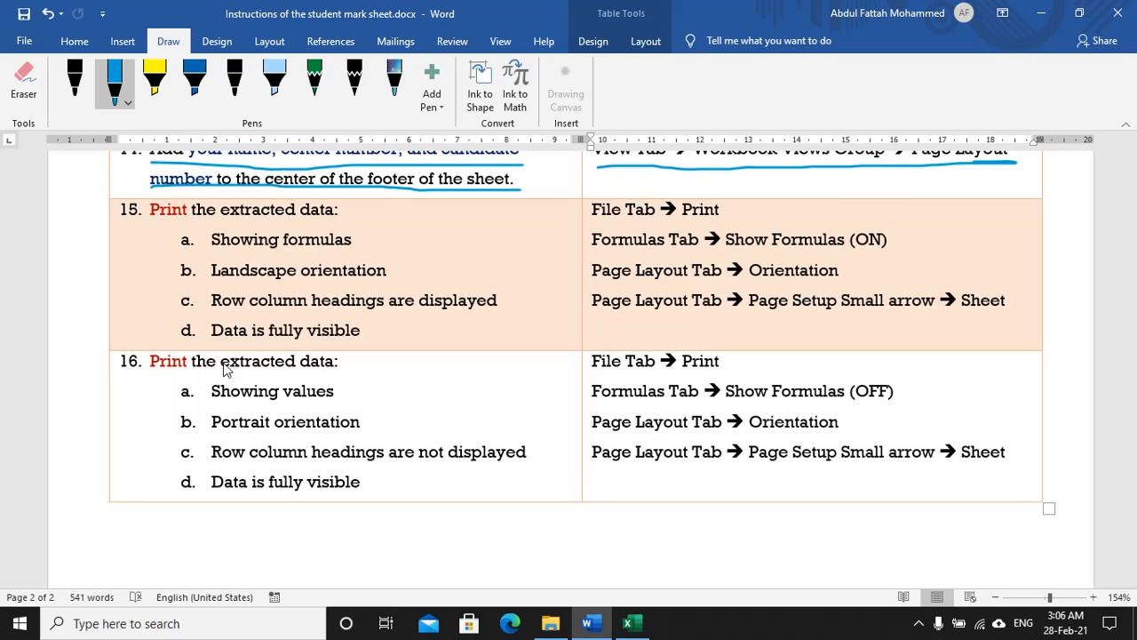
{"action": "scroll", "coordinate": [222, 387], "scroll_direction": "up", "scroll_amount": 1}
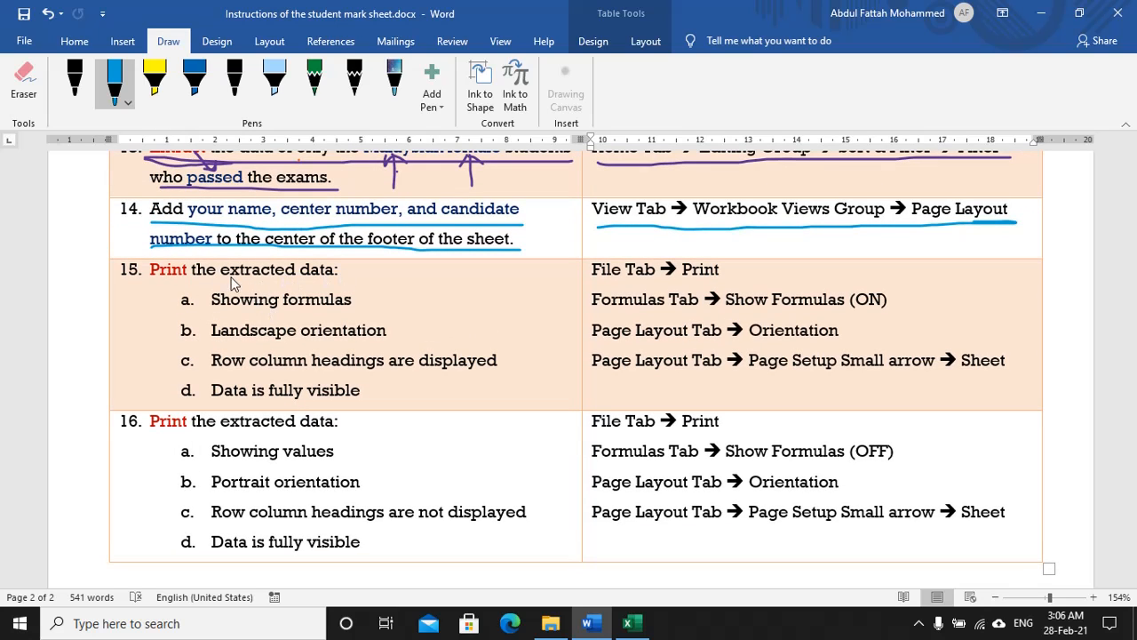
{"action": "scroll", "coordinate": [203, 271], "scroll_direction": "up", "scroll_amount": 1}
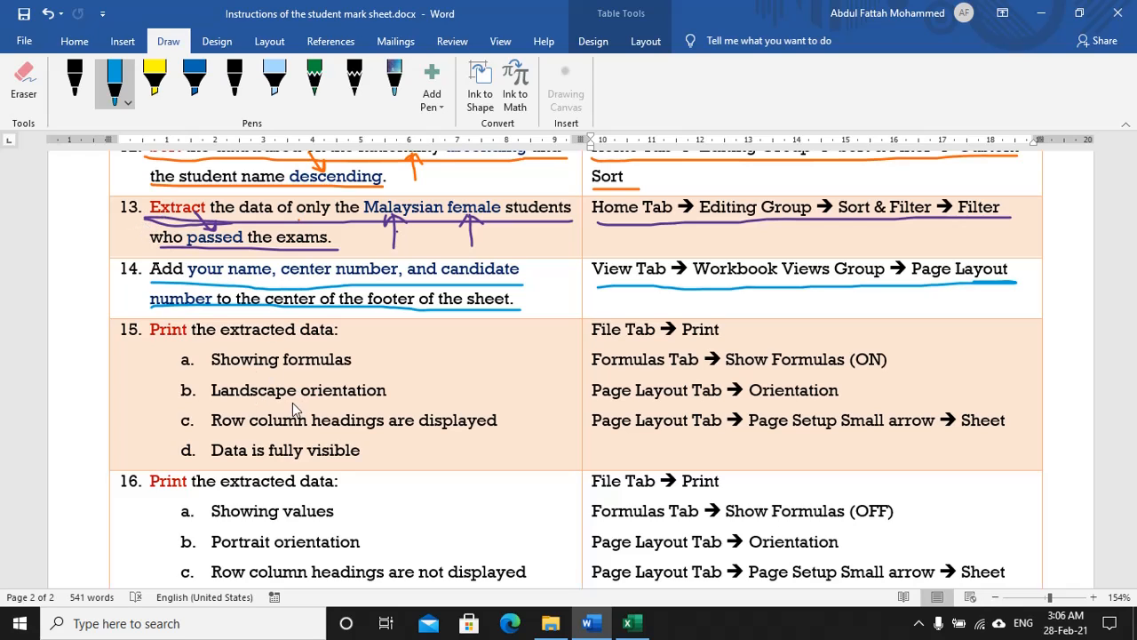
{"action": "left_click", "coordinate": [115, 85]}
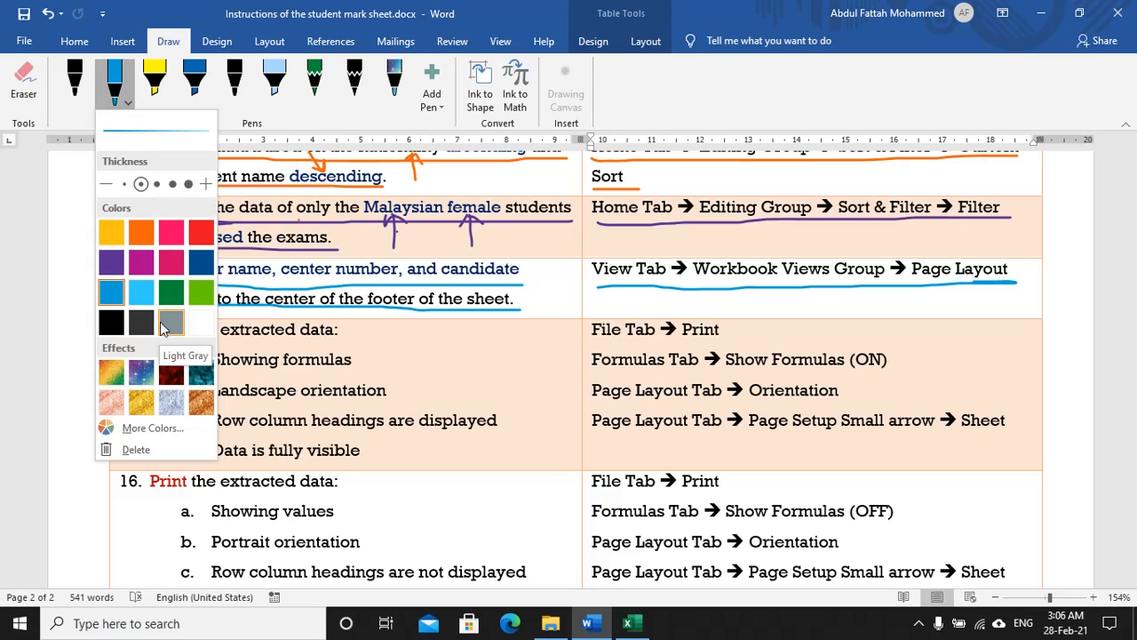
{"action": "left_click", "coordinate": [182, 295]}
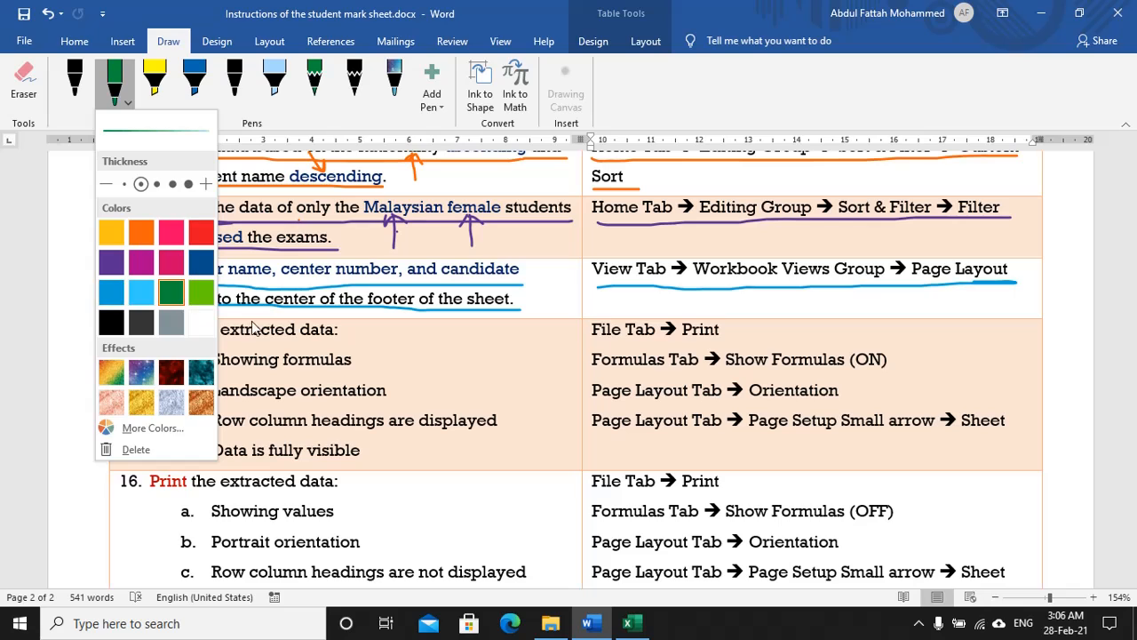
{"action": "left_click_drag", "start_coordinate": [349, 340], "coordinate": [149, 345]}
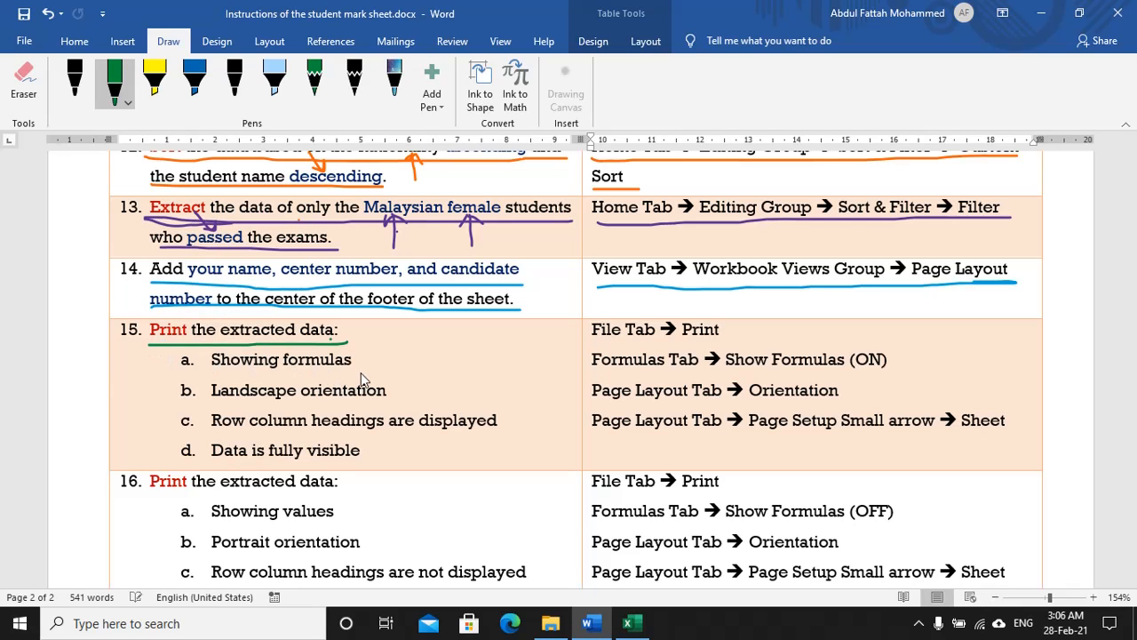
{"action": "left_click_drag", "start_coordinate": [275, 374], "coordinate": [199, 373]}
{"action": "left_click_drag", "start_coordinate": [311, 404], "coordinate": [214, 407]}
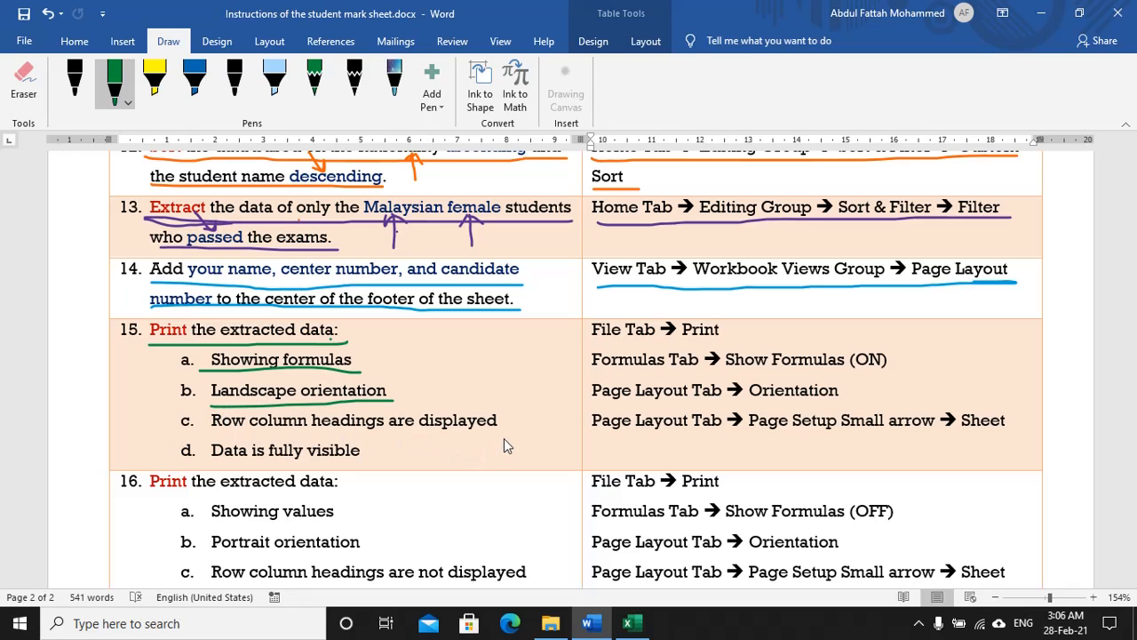
{"action": "left_click_drag", "start_coordinate": [503, 438], "coordinate": [194, 438]}
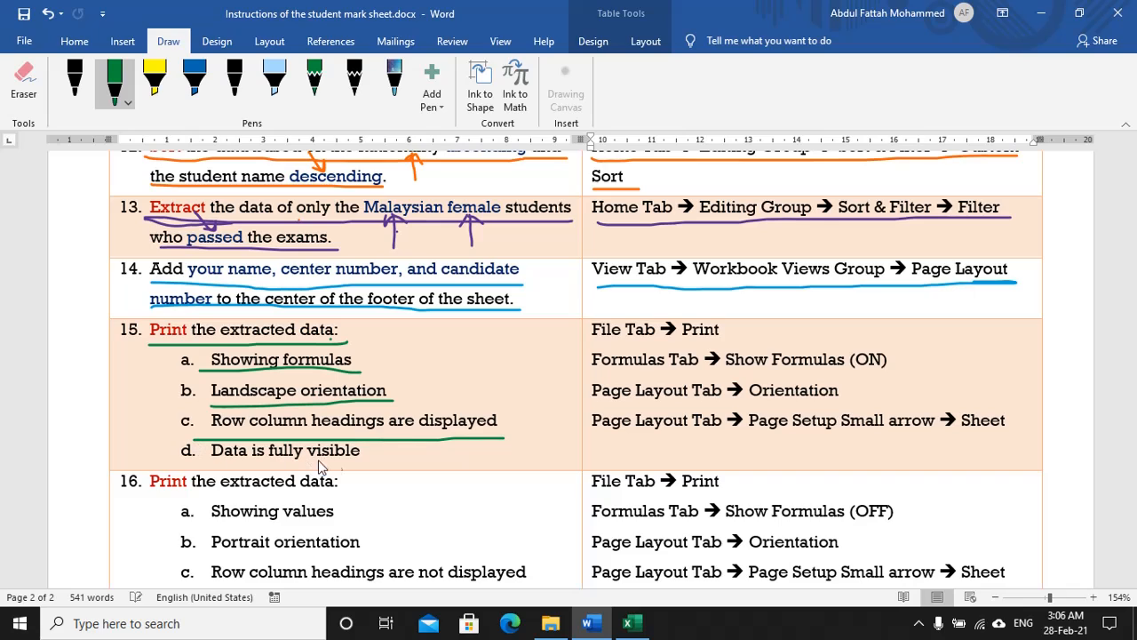
{"action": "left_click_drag", "start_coordinate": [375, 461], "coordinate": [213, 461]}
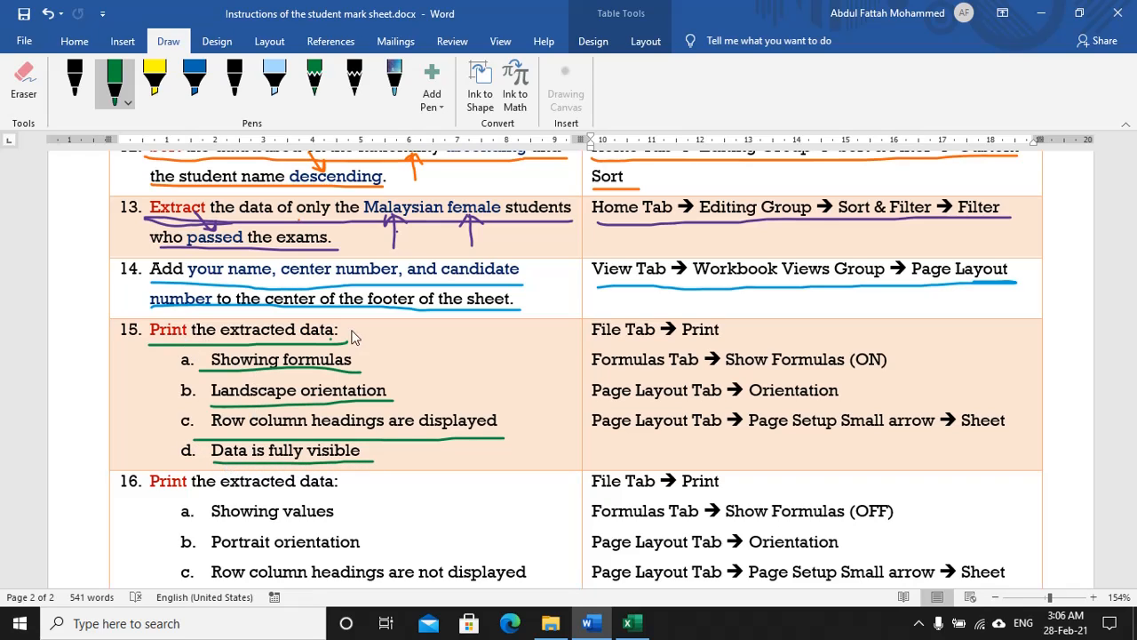
Step: Underline the Print, Show Formulas, Orientation and Page Setup hints in green, circling Sheet
{"action": "left_click_drag", "start_coordinate": [591, 341], "coordinate": [742, 341]}
{"action": "left_click_drag", "start_coordinate": [661, 374], "coordinate": [885, 369]}
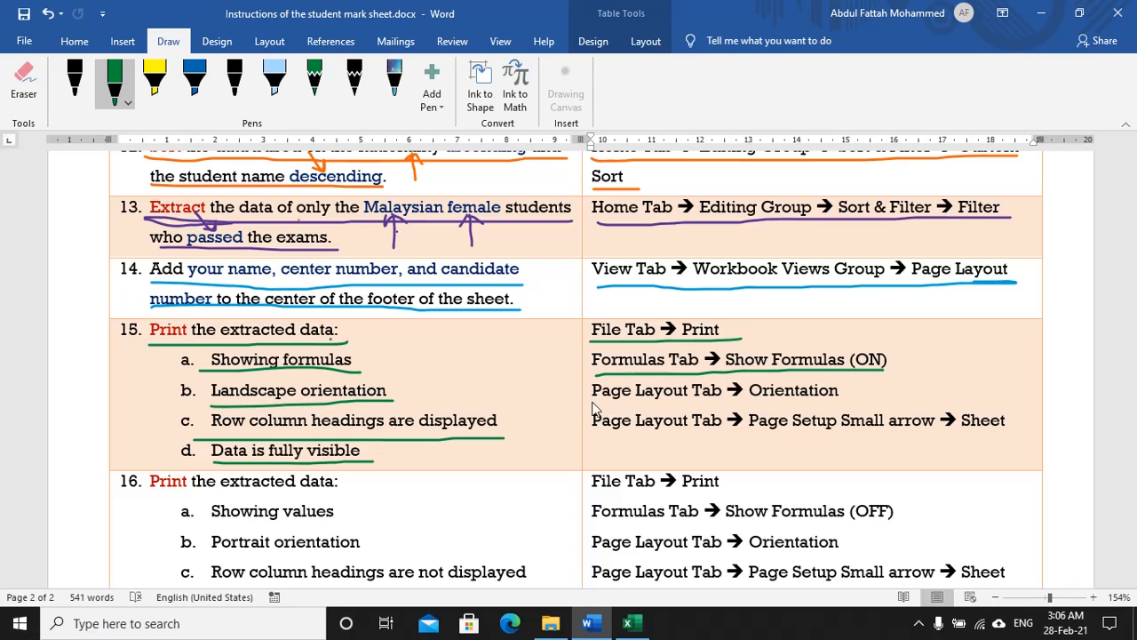
{"action": "left_click_drag", "start_coordinate": [594, 404], "coordinate": [858, 404]}
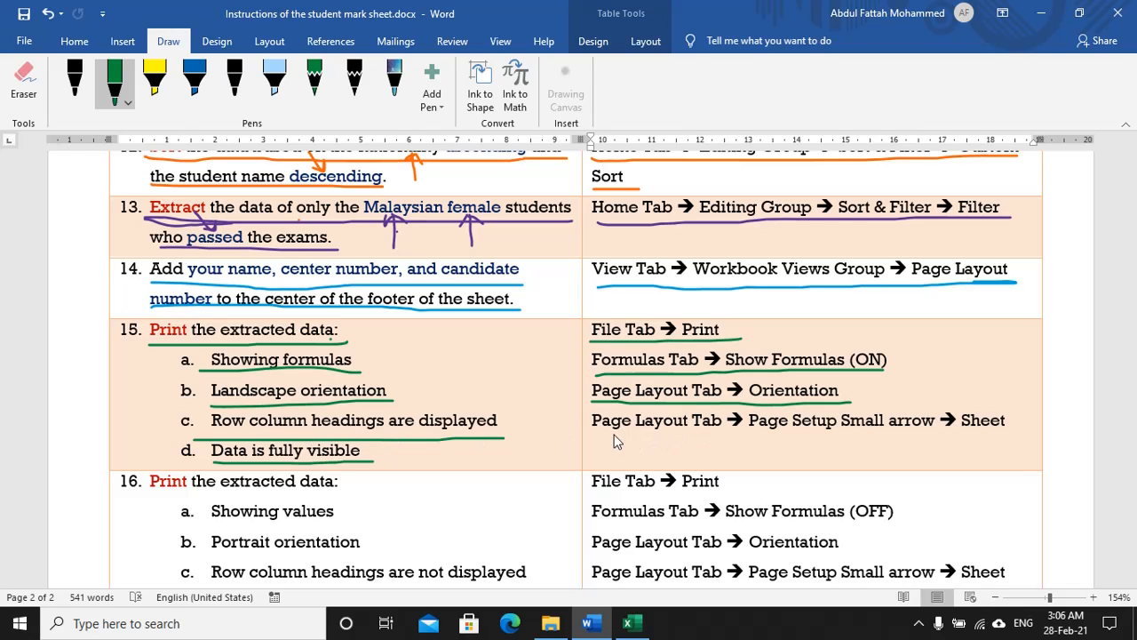
{"action": "left_click_drag", "start_coordinate": [736, 438], "coordinate": [934, 438]}
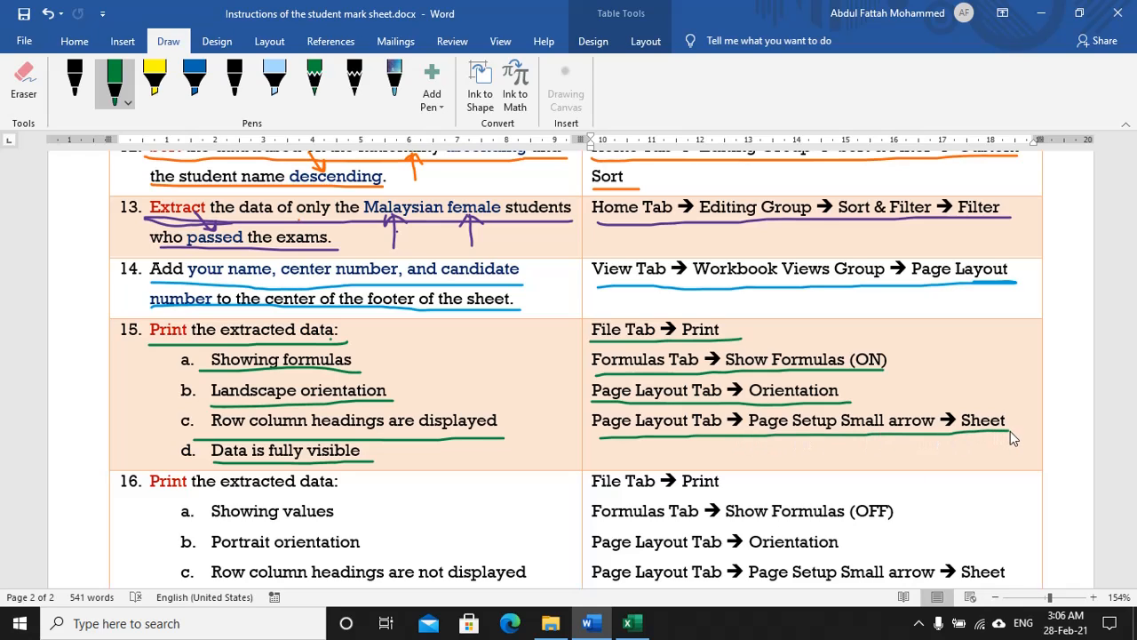
{"action": "mouse_move", "coordinate": [1016, 420]}
{"action": "left_mouse_down"}
{"action": "mouse_move", "coordinate": [968, 398]}
{"action": "mouse_move", "coordinate": [960, 434]}
{"action": "left_mouse_up"}
{"action": "scroll", "coordinate": [421, 421], "scroll_direction": "down", "scroll_amount": 2}
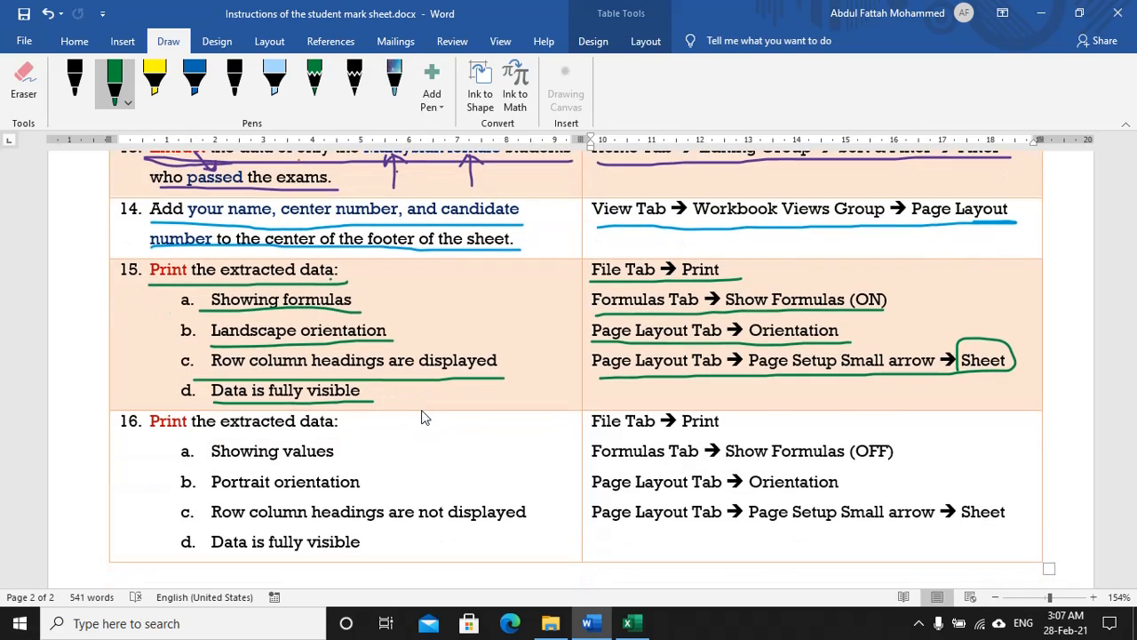
Step: Select the filtered table A1:M22 and turn on Show Formulas
{"action": "key", "text": "alt+Tab"}
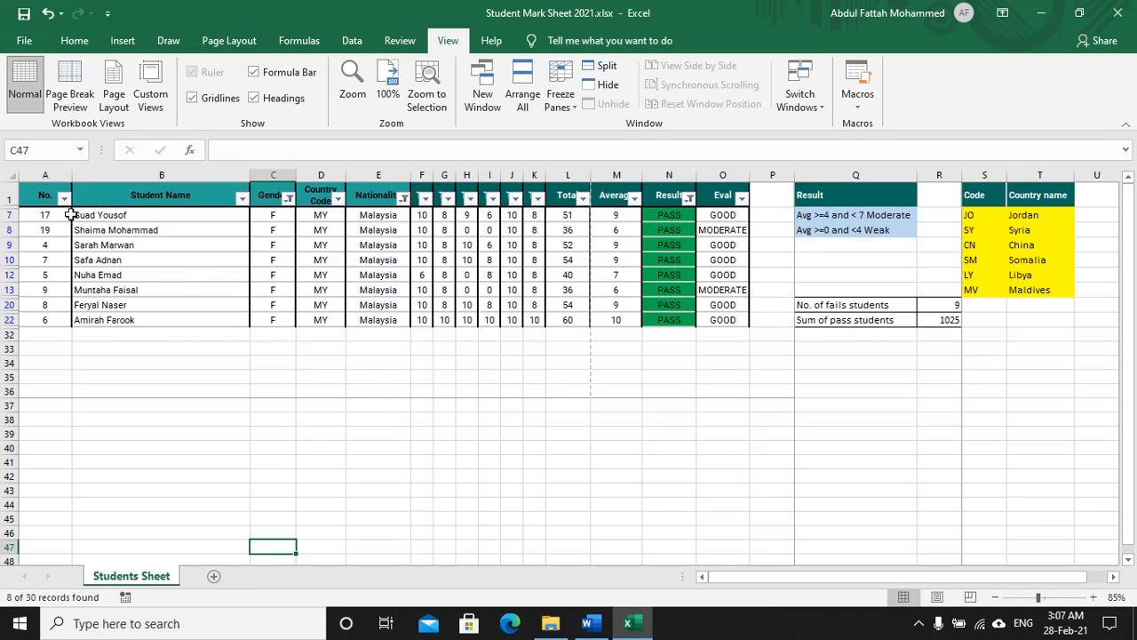
{"action": "left_click_drag", "start_coordinate": [45, 192], "coordinate": [717, 310]}
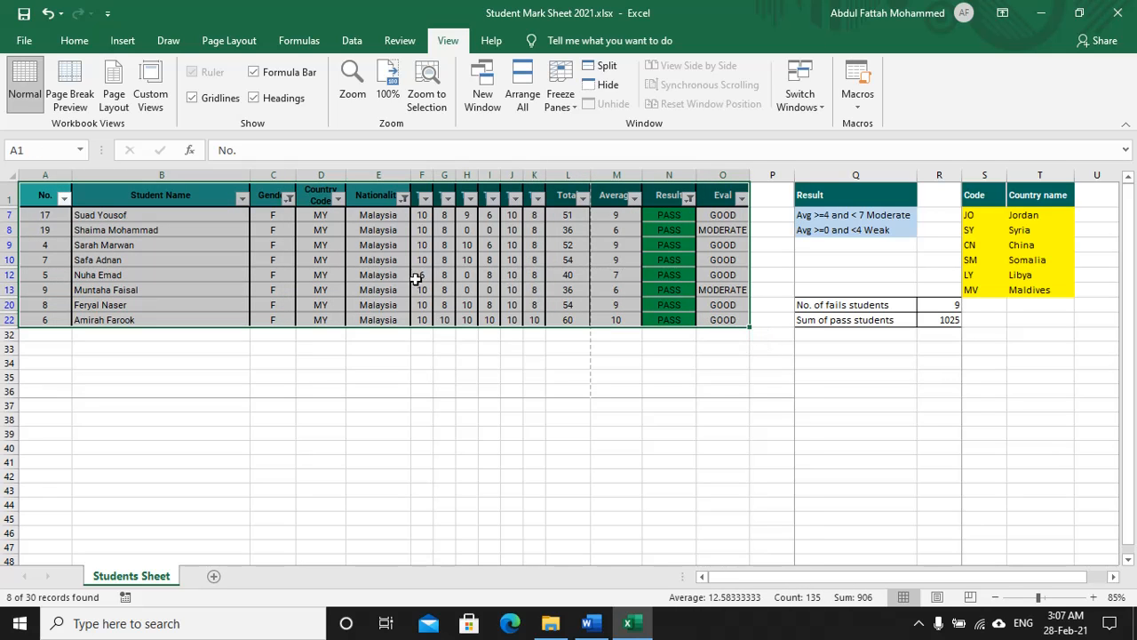
{"action": "left_click", "coordinate": [298, 44]}
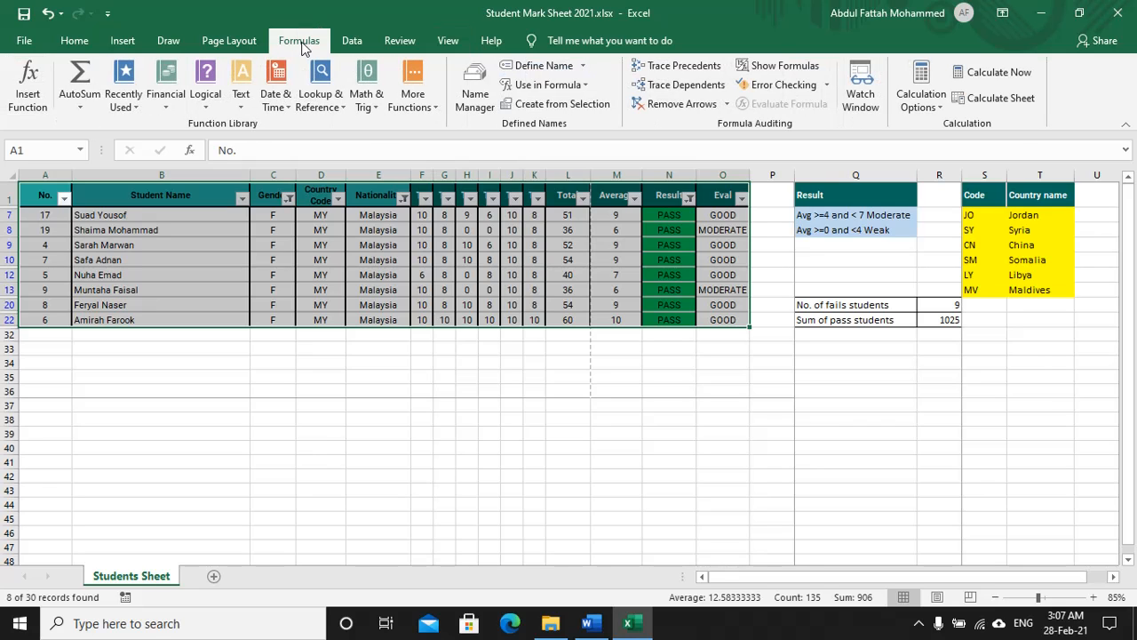
{"action": "left_click", "coordinate": [761, 70]}
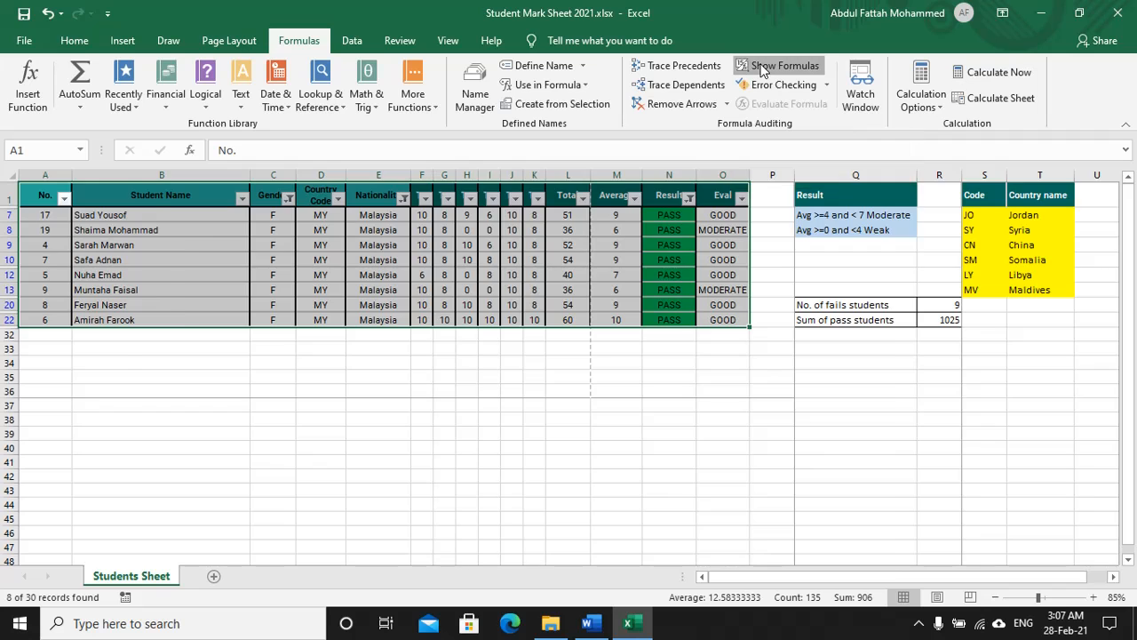
{"action": "key", "text": "alt+Tab"}
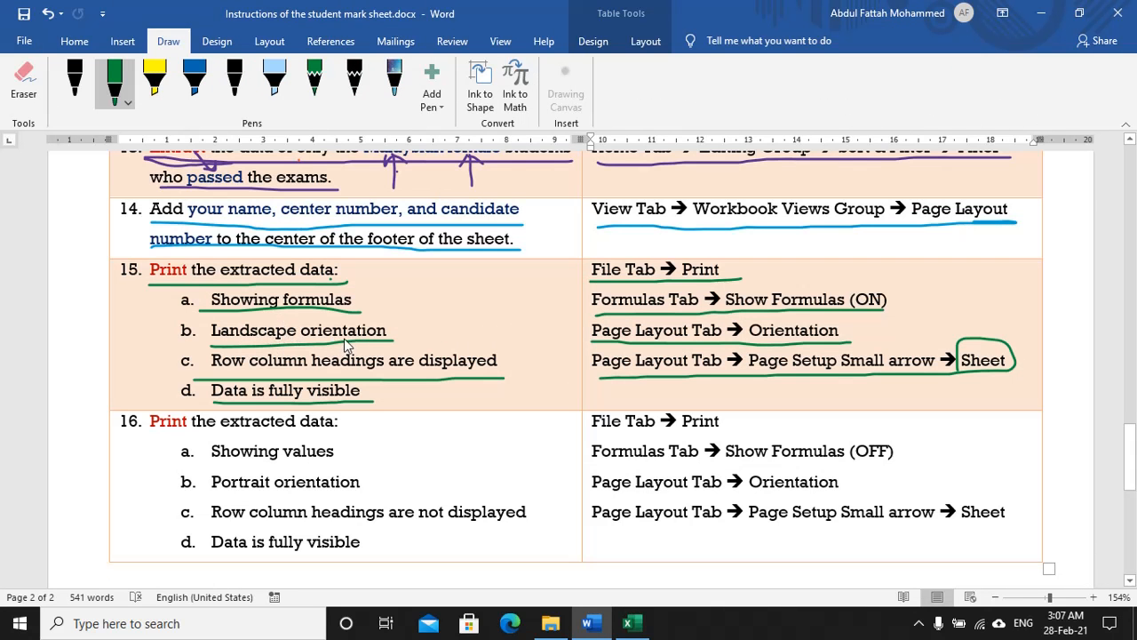
{"action": "key", "text": "alt+Tab"}
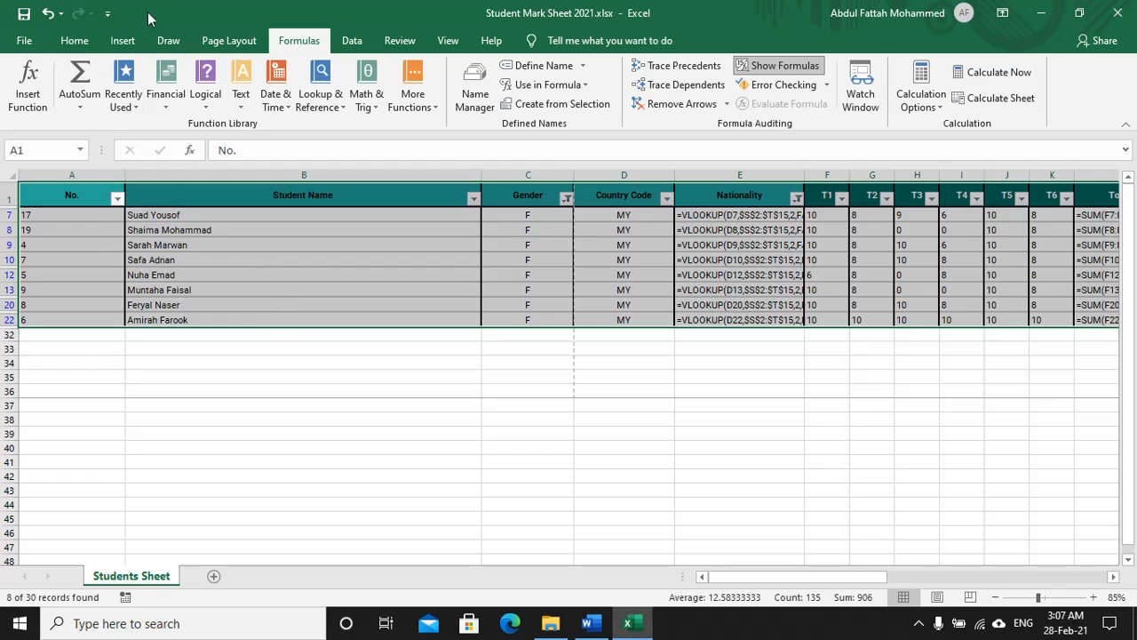
{"action": "left_click", "coordinate": [233, 41]}
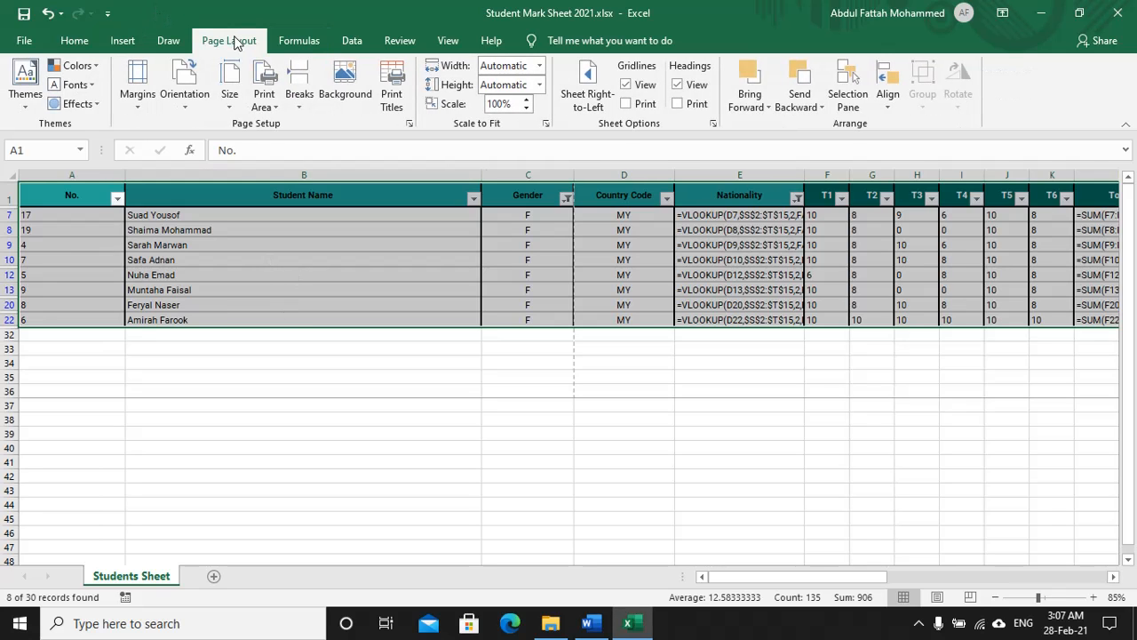
Step: Switch the mark sheet's page orientation to Landscape
{"action": "left_click", "coordinate": [180, 106]}
{"action": "left_click", "coordinate": [206, 167]}
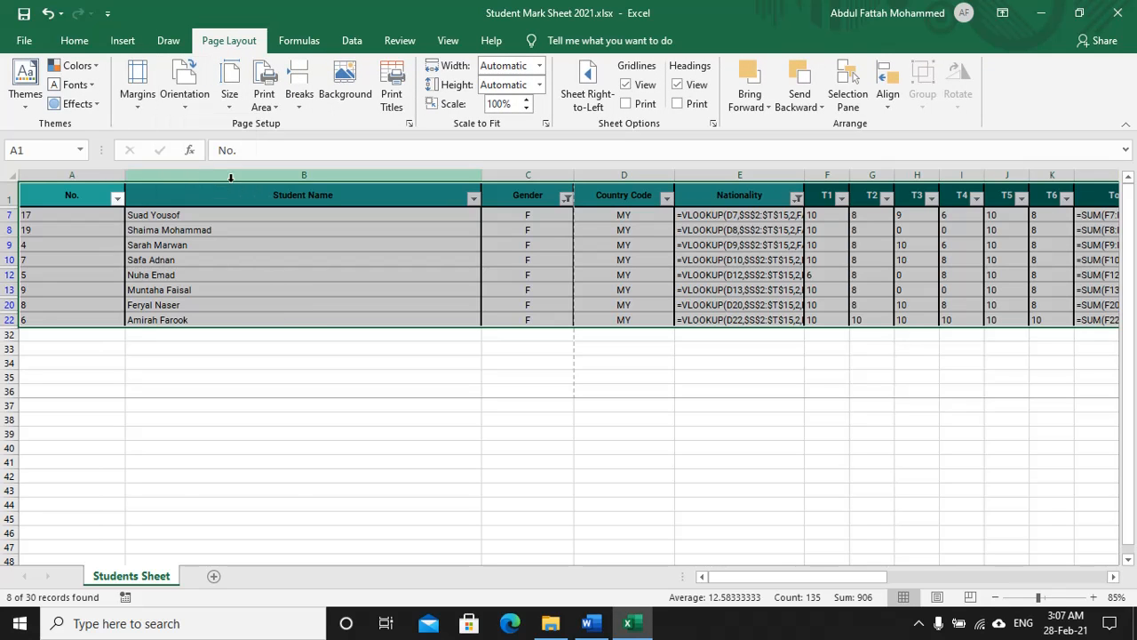
{"action": "key", "text": "alt+Tab"}
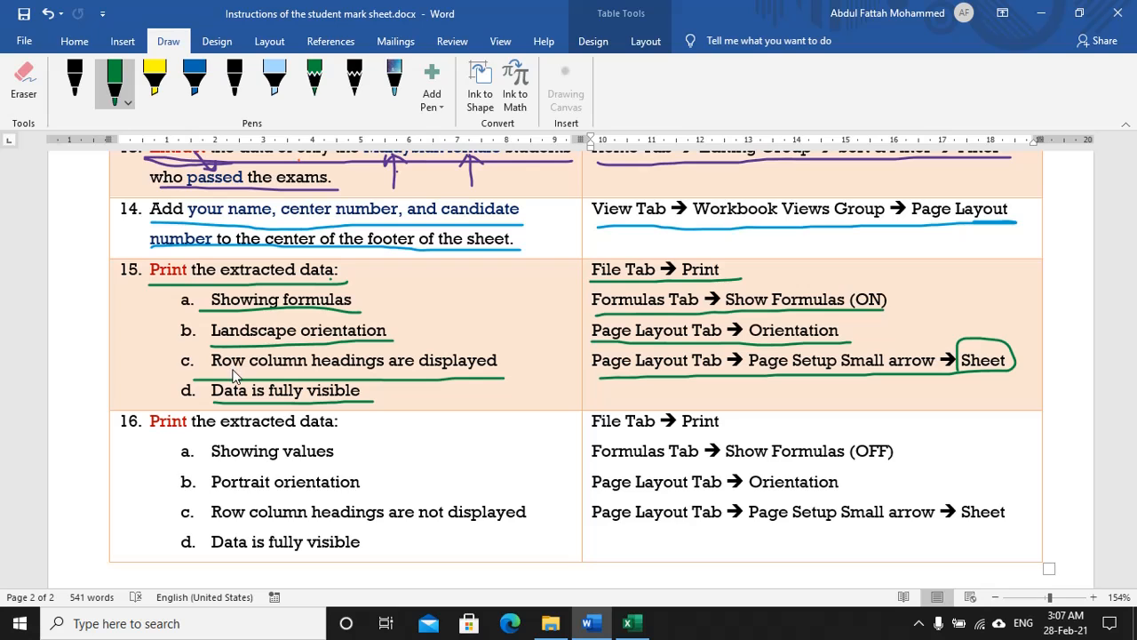
{"action": "key", "text": "alt+Tab"}
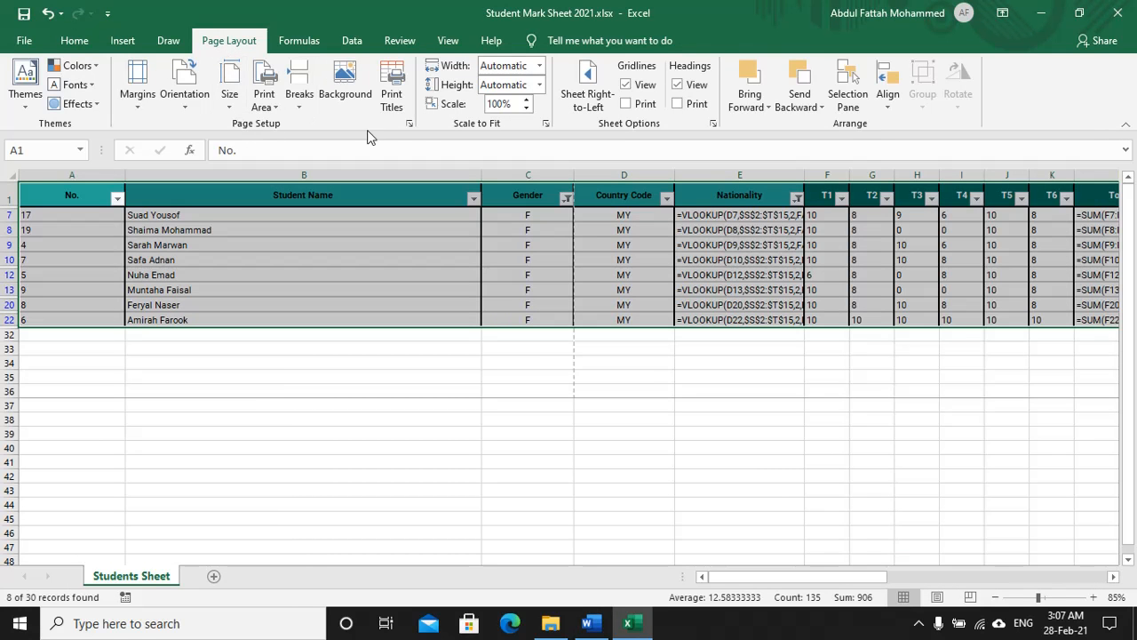
Step: Turn on Row and column headings on the Page Setup Sheet tab and apply it
{"action": "left_click", "coordinate": [415, 126]}
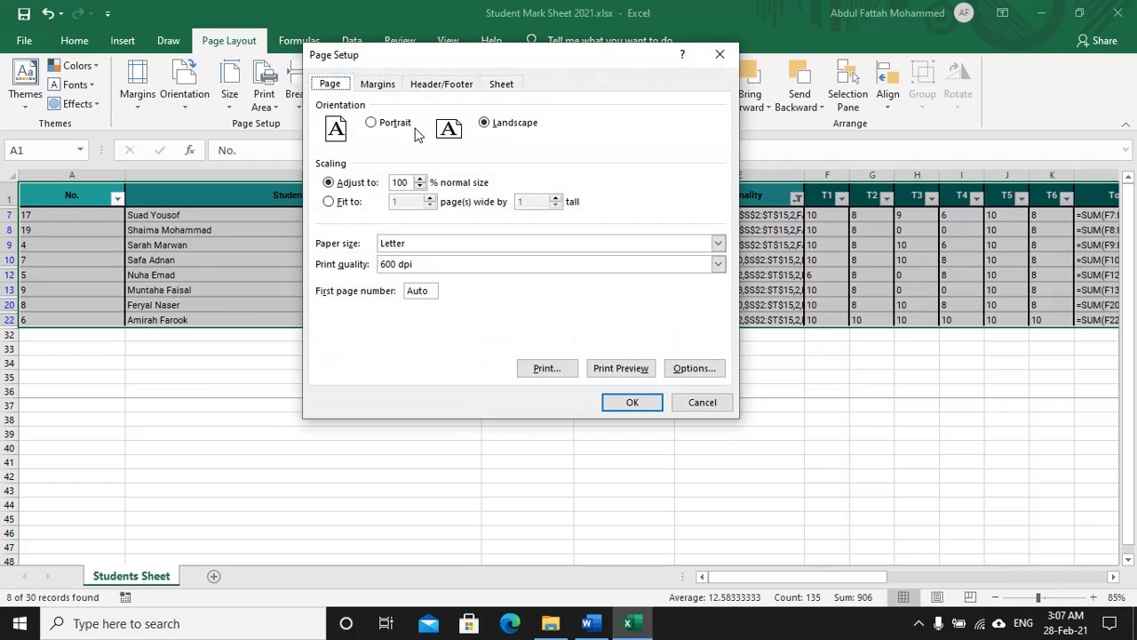
{"action": "left_click", "coordinate": [502, 84]}
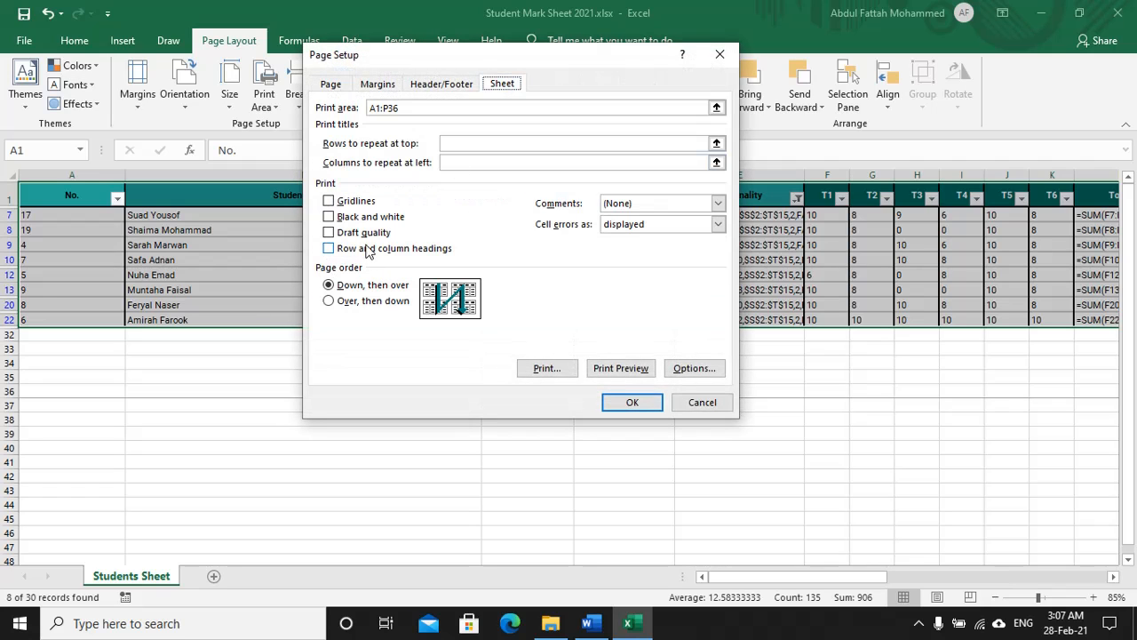
{"action": "left_click", "coordinate": [422, 252]}
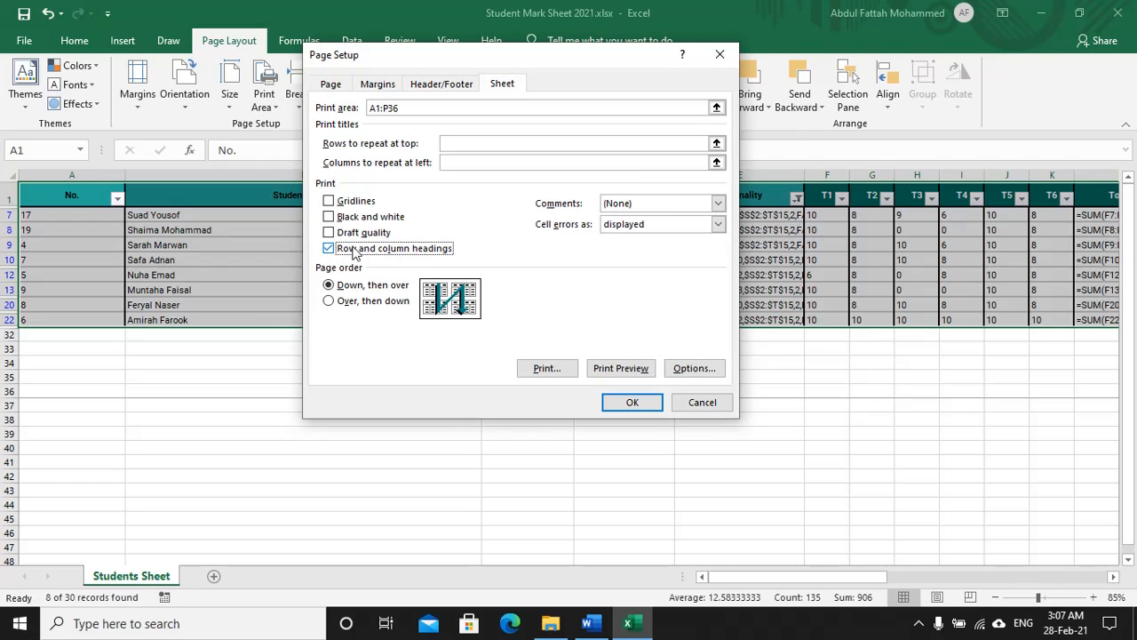
{"action": "left_click", "coordinate": [633, 402]}
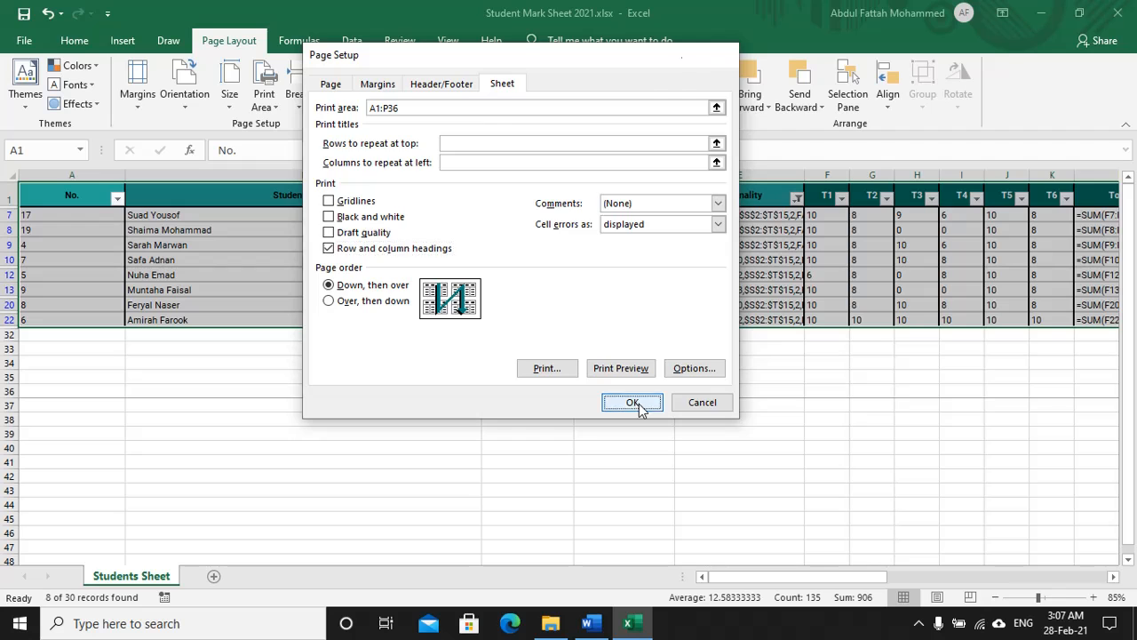
{"action": "key", "text": "alt+Tab"}
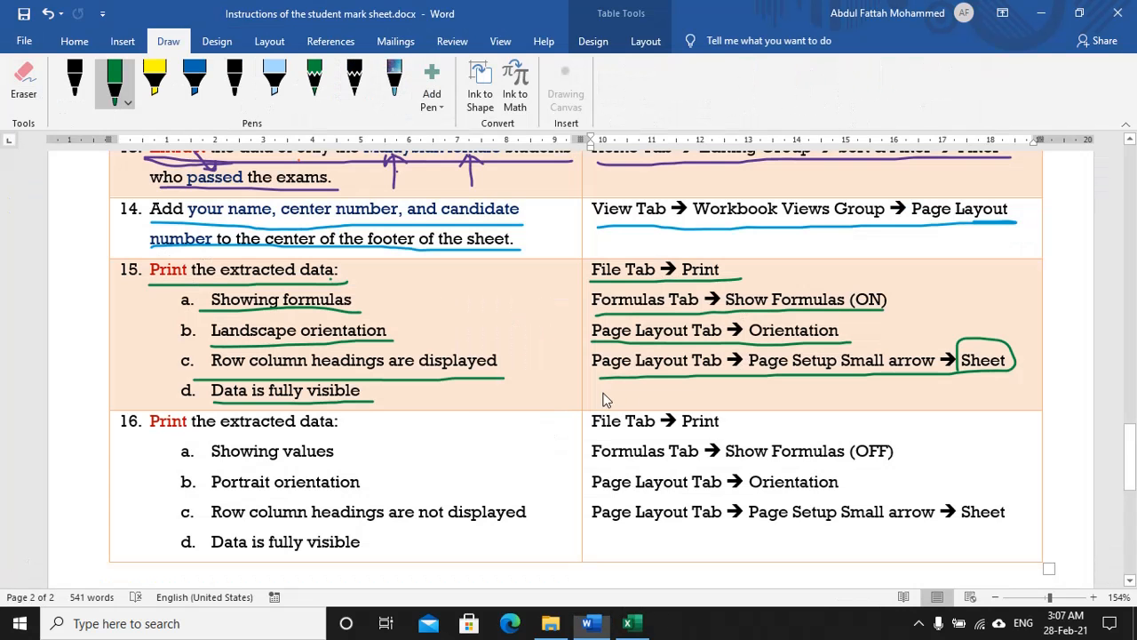
{"action": "key", "text": "alt+Tab"}
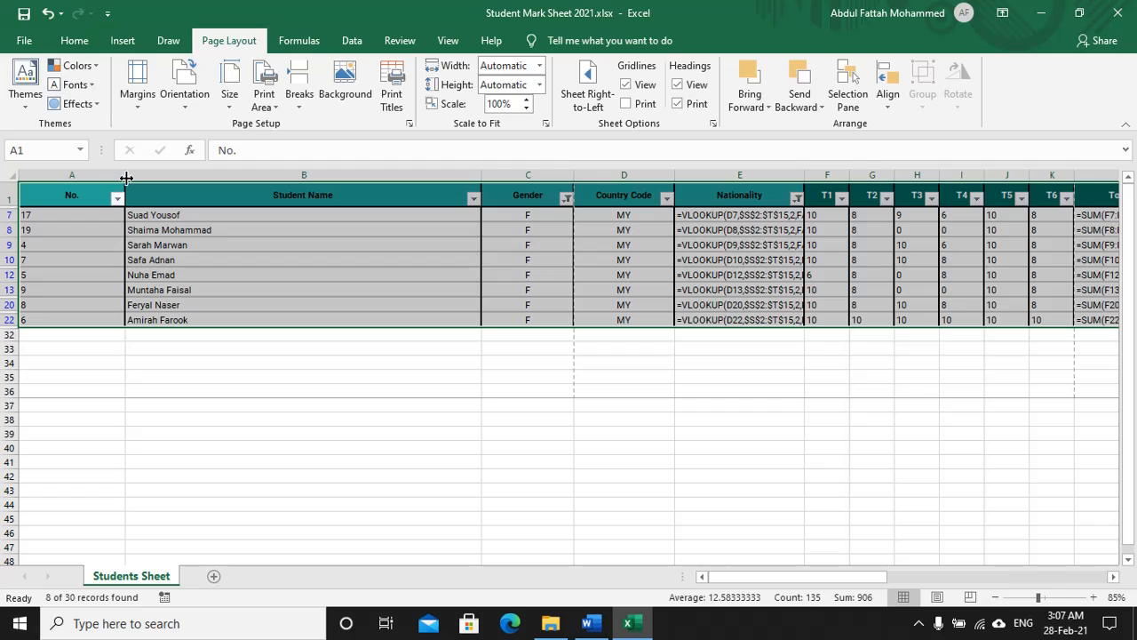
Step: Narrow the No., Student Name and Gender columns to fit their content
{"action": "left_click_drag", "start_coordinate": [126, 175], "coordinate": [67, 175]}
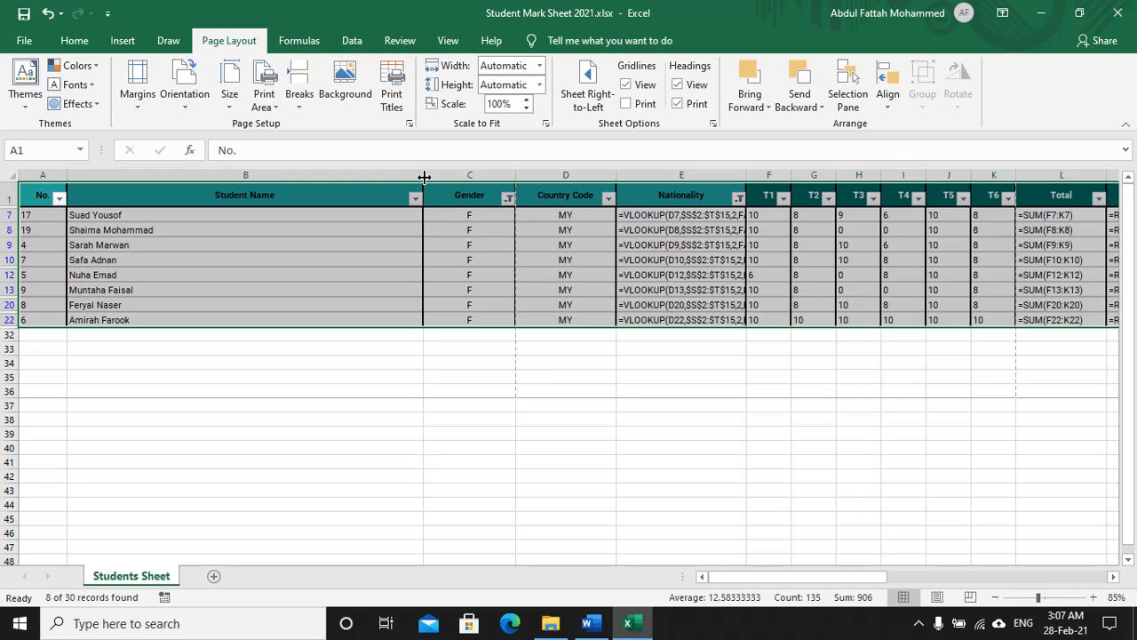
{"action": "left_click_drag", "start_coordinate": [424, 177], "coordinate": [166, 175]}
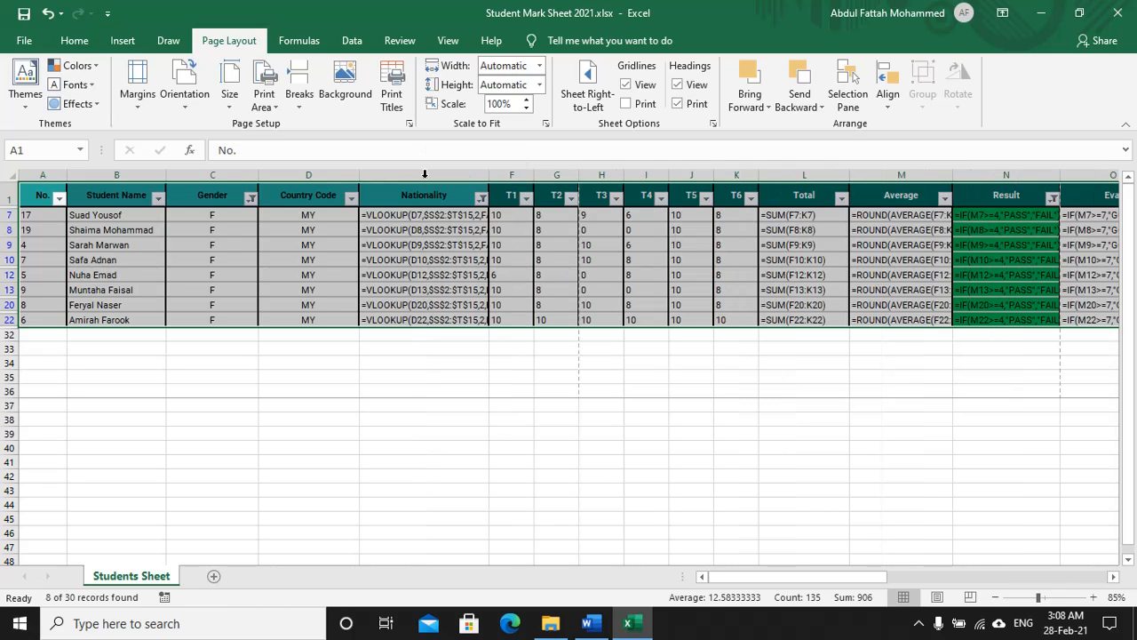
{"action": "left_click_drag", "start_coordinate": [259, 175], "coordinate": [230, 174]}
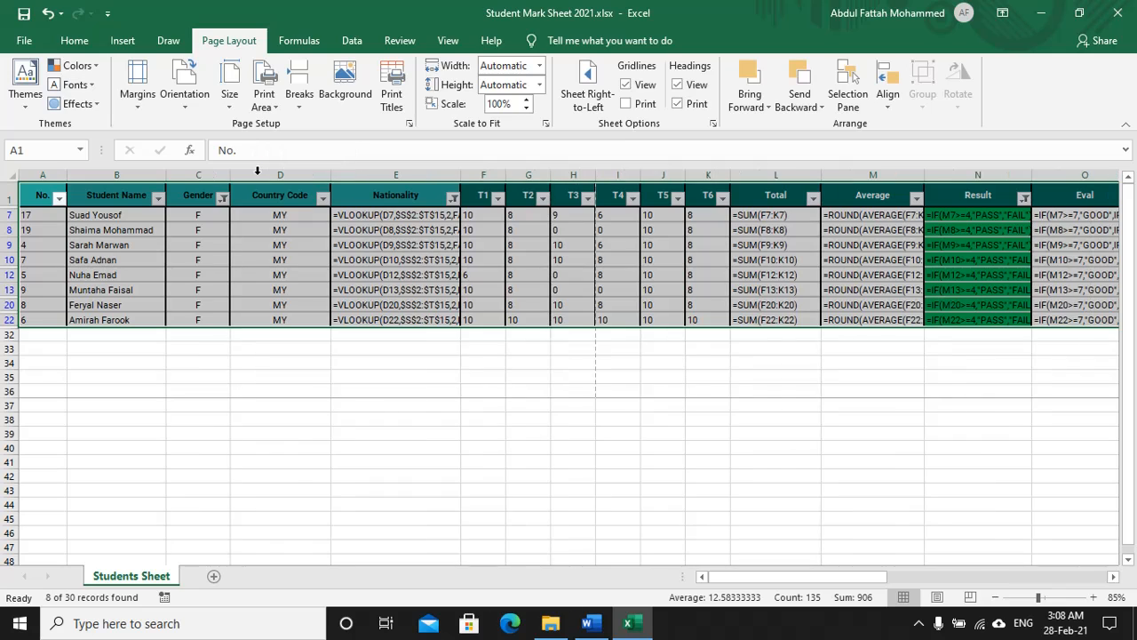
{"action": "left_click_drag", "start_coordinate": [328, 176], "coordinate": [328, 175]}
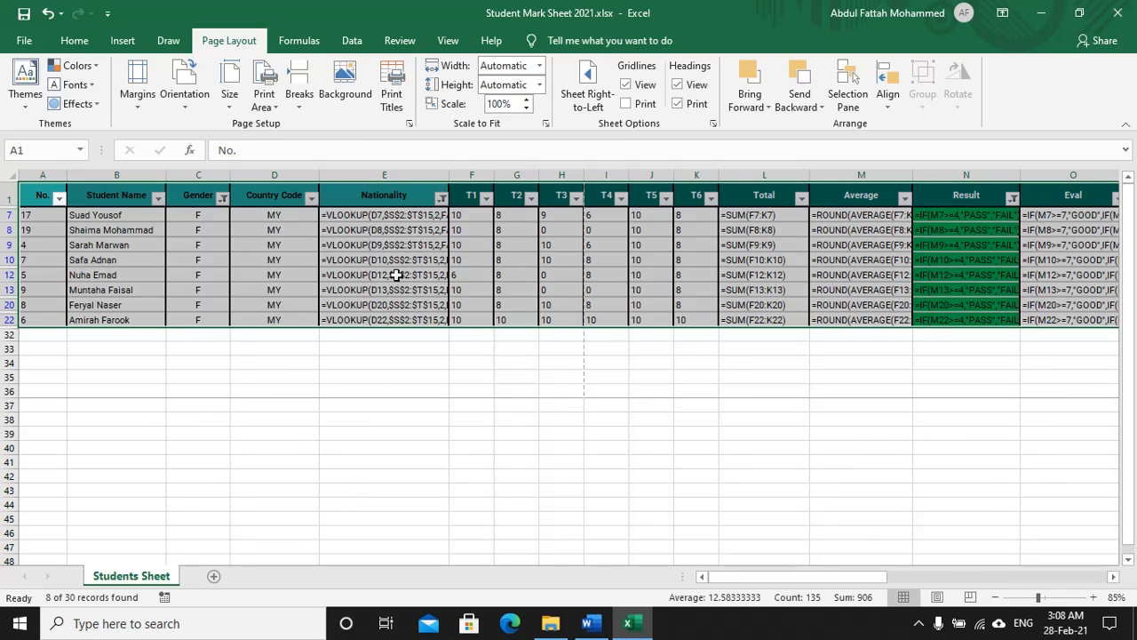
Step: Auto-fit the Nationality and T1 through T6 columns to their formulas
{"action": "double_click", "coordinate": [450, 175]}
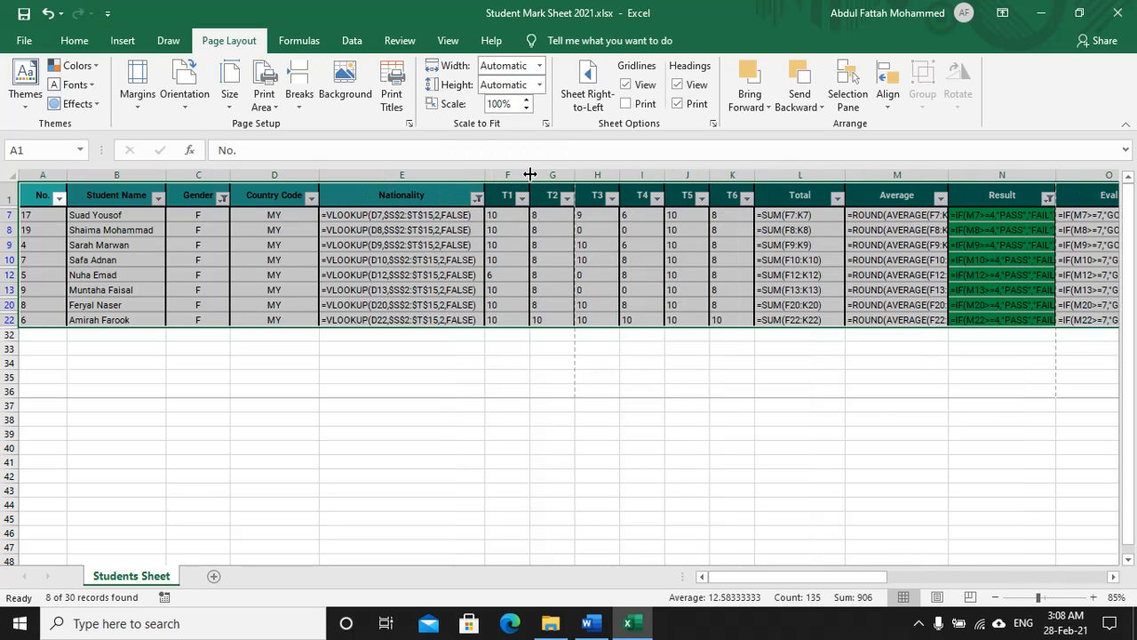
{"action": "left_click_drag", "start_coordinate": [529, 175], "coordinate": [536, 175]}
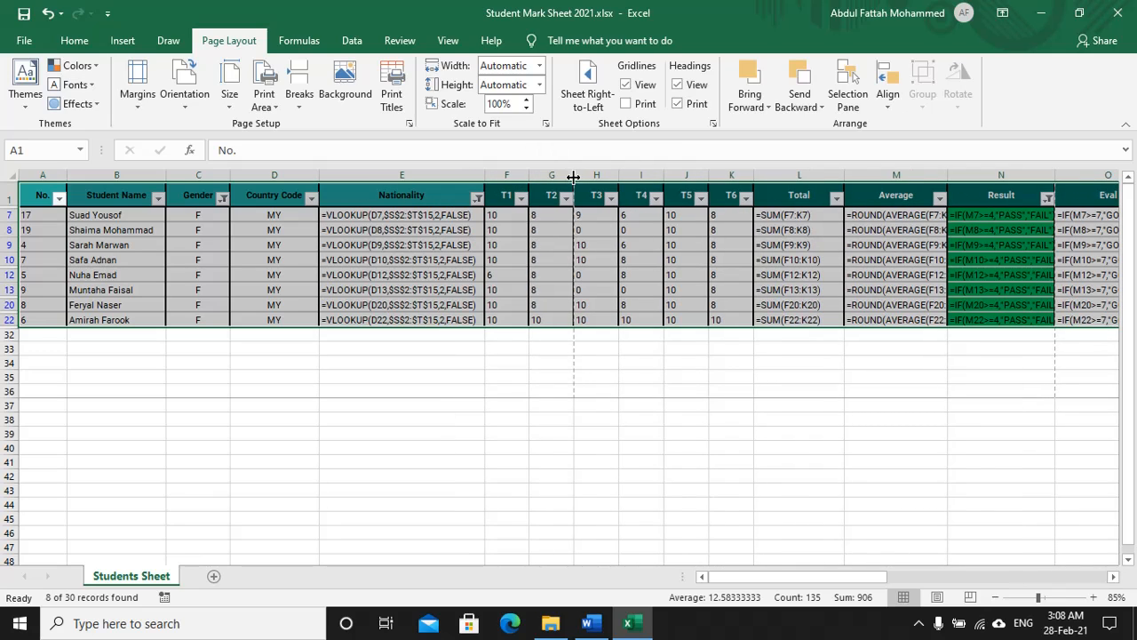
{"action": "double_click", "coordinate": [574, 178]}
{"action": "double_click", "coordinate": [617, 179]}
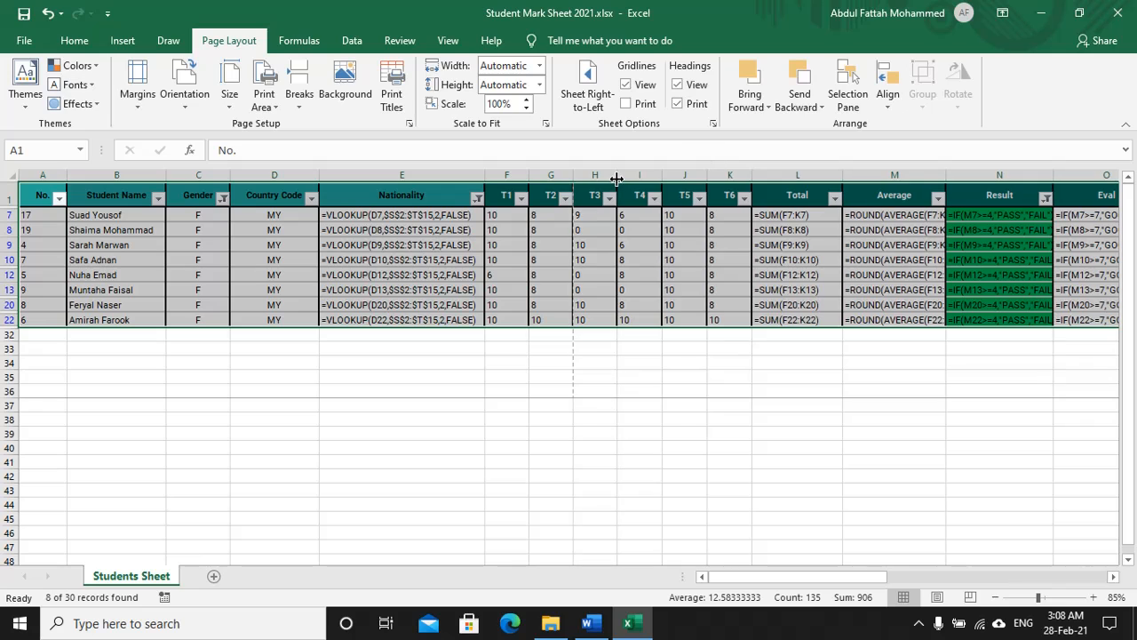
{"action": "double_click", "coordinate": [662, 178]}
{"action": "double_click", "coordinate": [706, 177]}
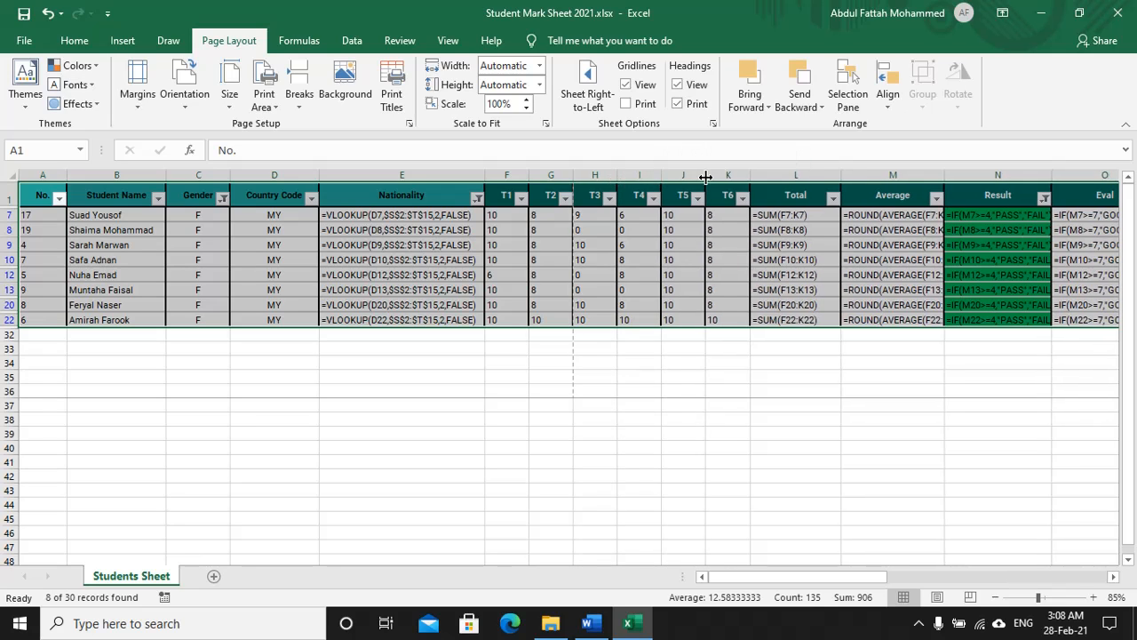
{"action": "double_click", "coordinate": [752, 179]}
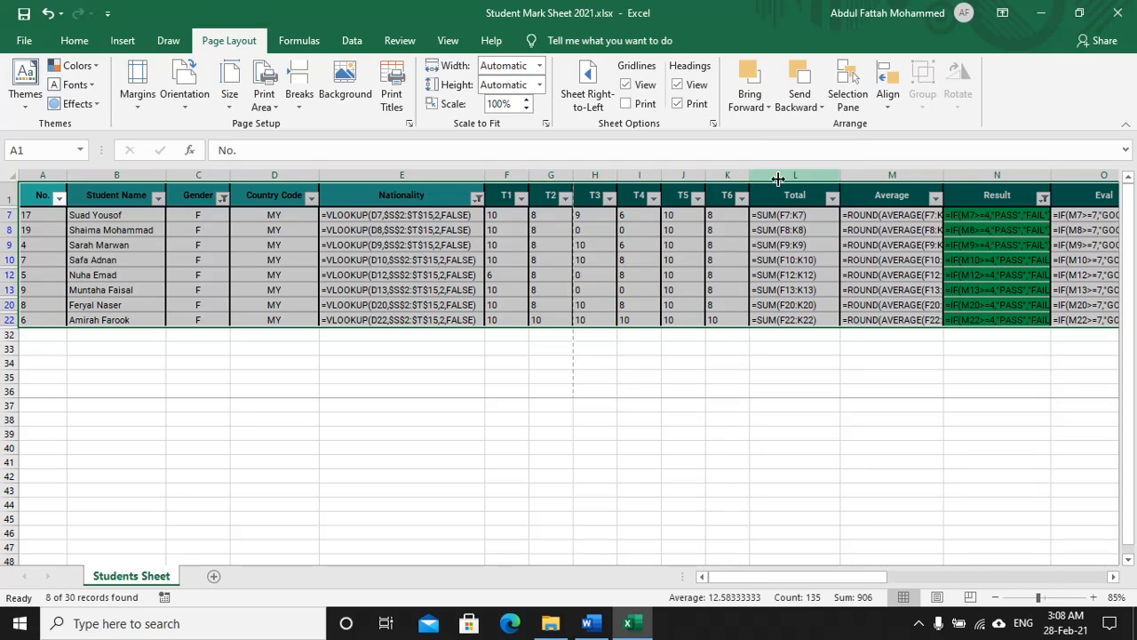
Step: Widen the Total, Average, Result and Eval columns so their full formulas show
{"action": "double_click", "coordinate": [840, 178]}
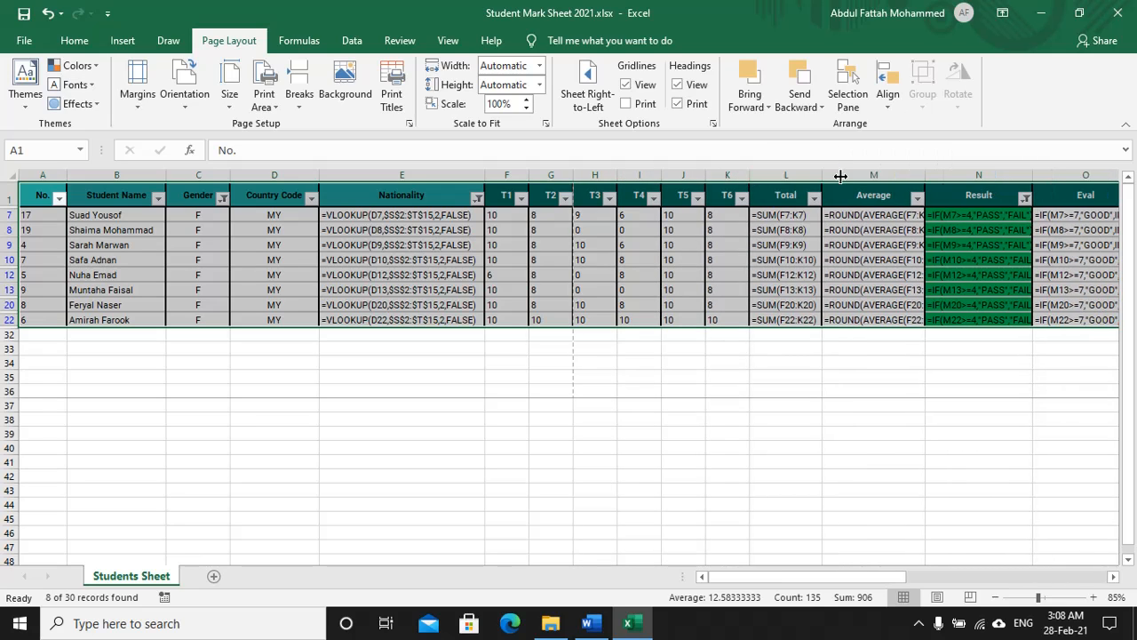
{"action": "double_click", "coordinate": [925, 177]}
{"action": "left_click_drag", "start_coordinate": [783, 577], "coordinate": [842, 577]}
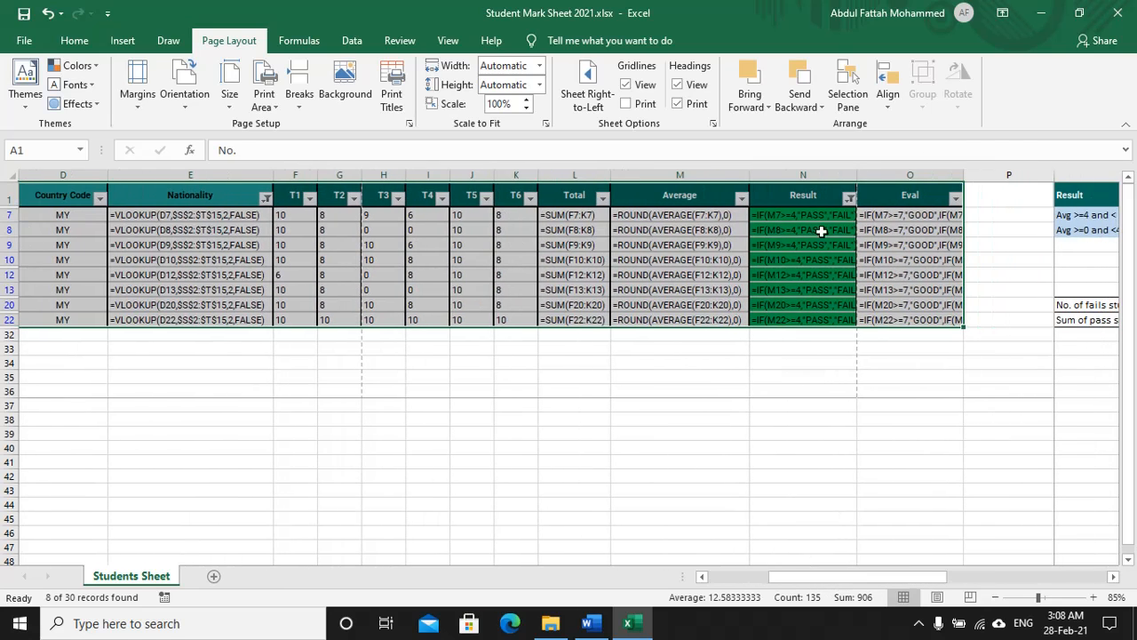
{"action": "double_click", "coordinate": [857, 176]}
{"action": "double_click", "coordinate": [974, 178]}
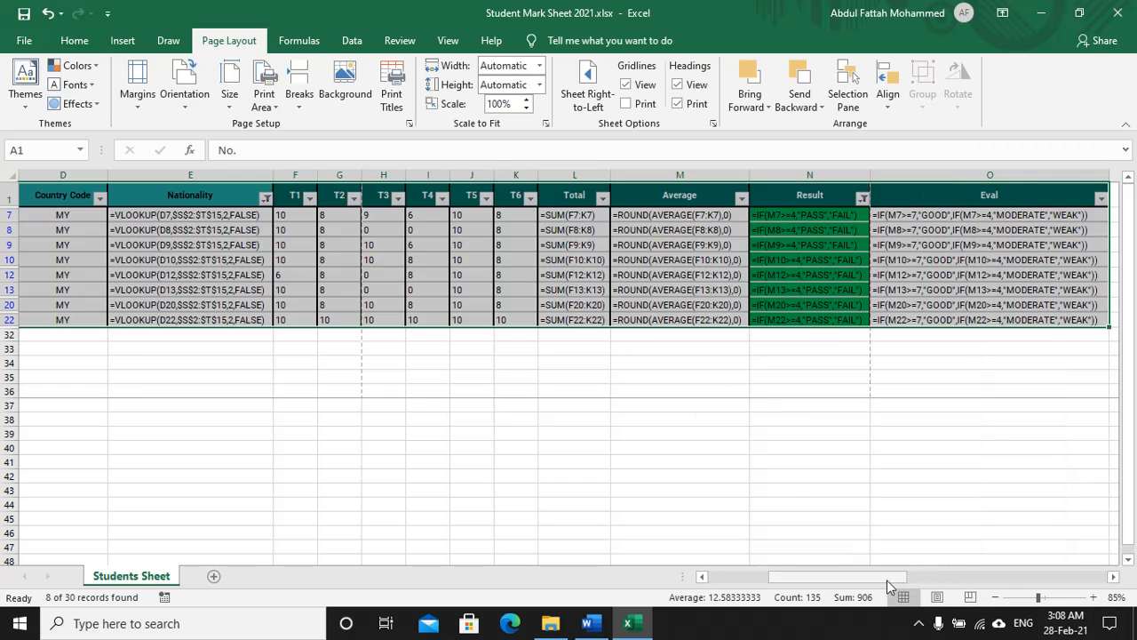
{"action": "left_click_drag", "start_coordinate": [887, 580], "coordinate": [814, 579]}
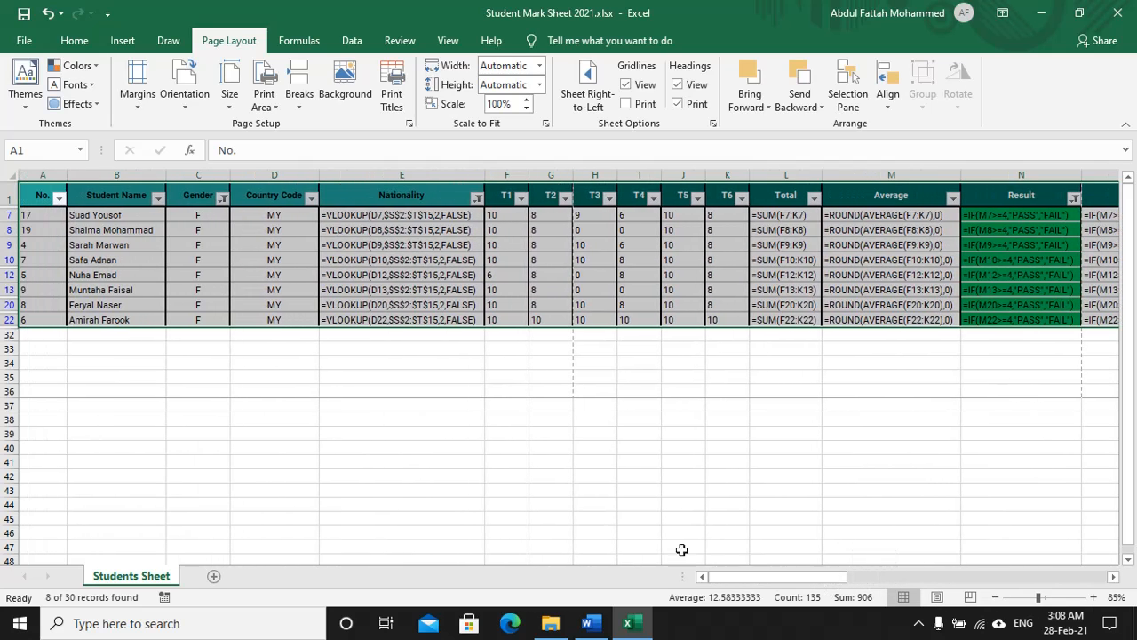
{"action": "key", "text": "alt+Tab"}
{"action": "key", "text": "alt+Tab"}
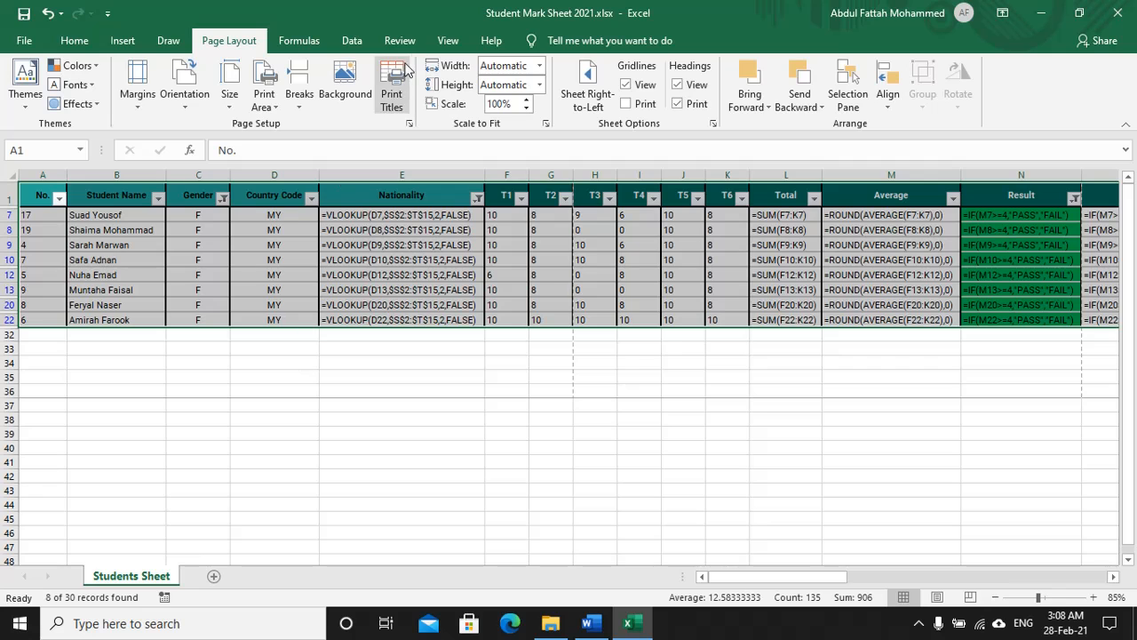
Step: Switch the mark sheet to Page Break Preview from the View tab
{"action": "left_click", "coordinate": [445, 41]}
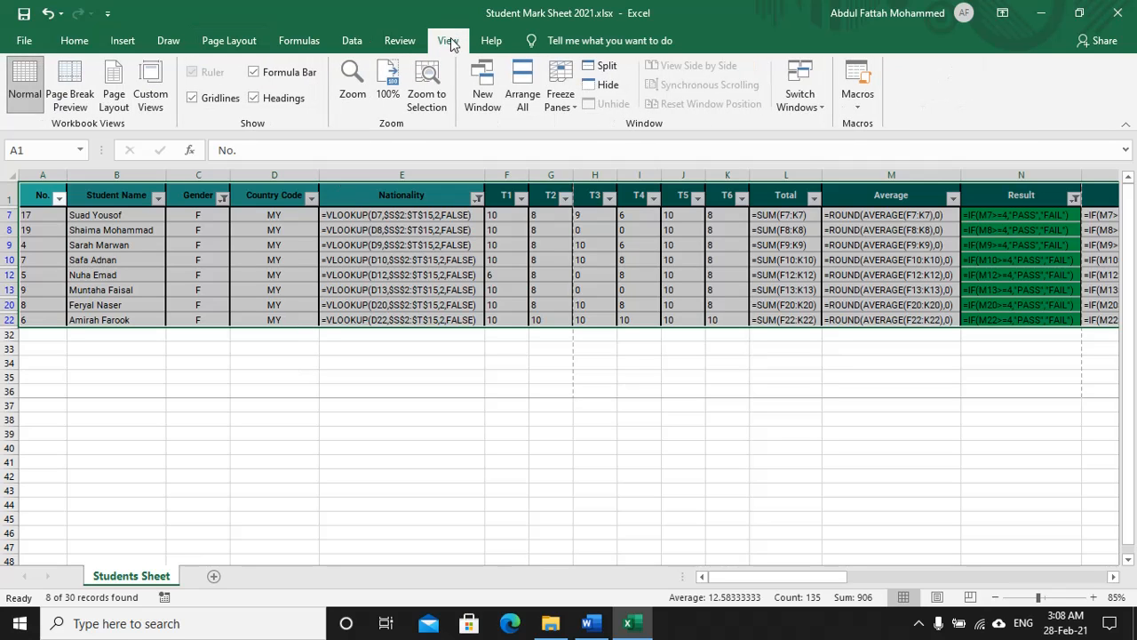
{"action": "left_click", "coordinate": [75, 85]}
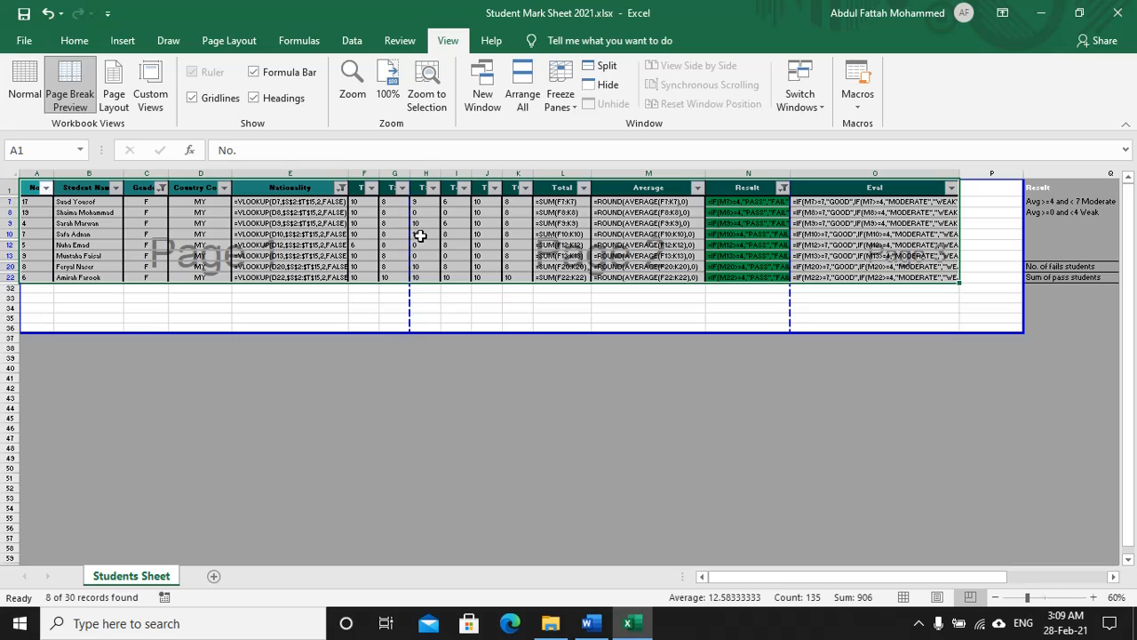
Step: Move the first page break to just after the Nationality column (E), then return to Normal view
{"action": "left_click_drag", "start_coordinate": [410, 313], "coordinate": [348, 312]}
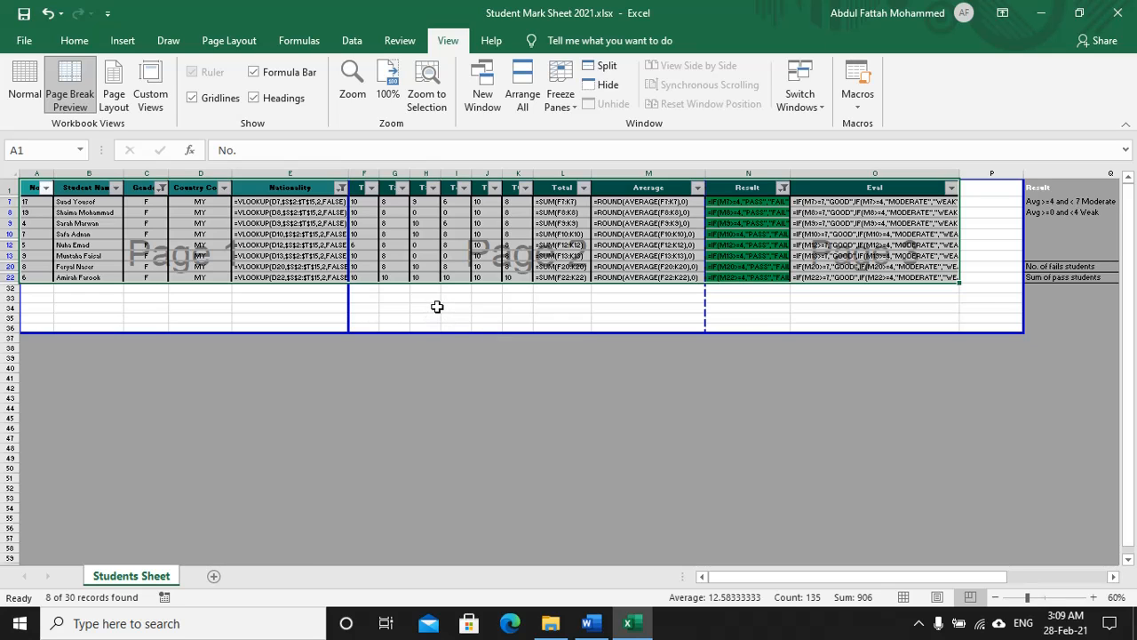
{"action": "left_click", "coordinate": [25, 78]}
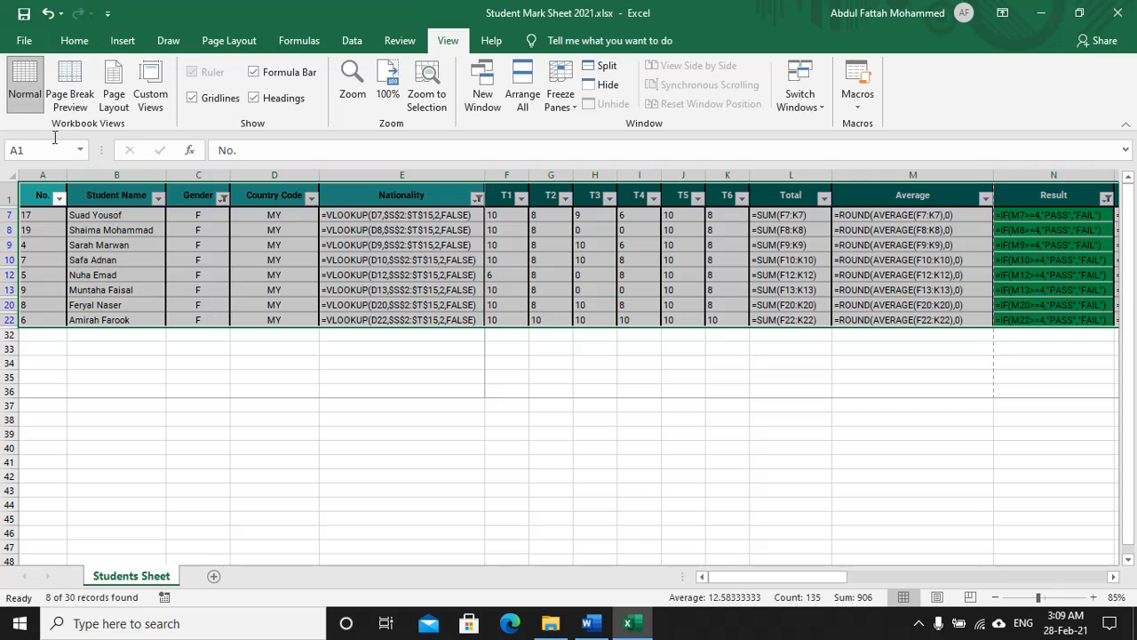
Step: Preview all three landscape pages of the formula sheet and print them to PDF
{"action": "left_click", "coordinate": [27, 40]}
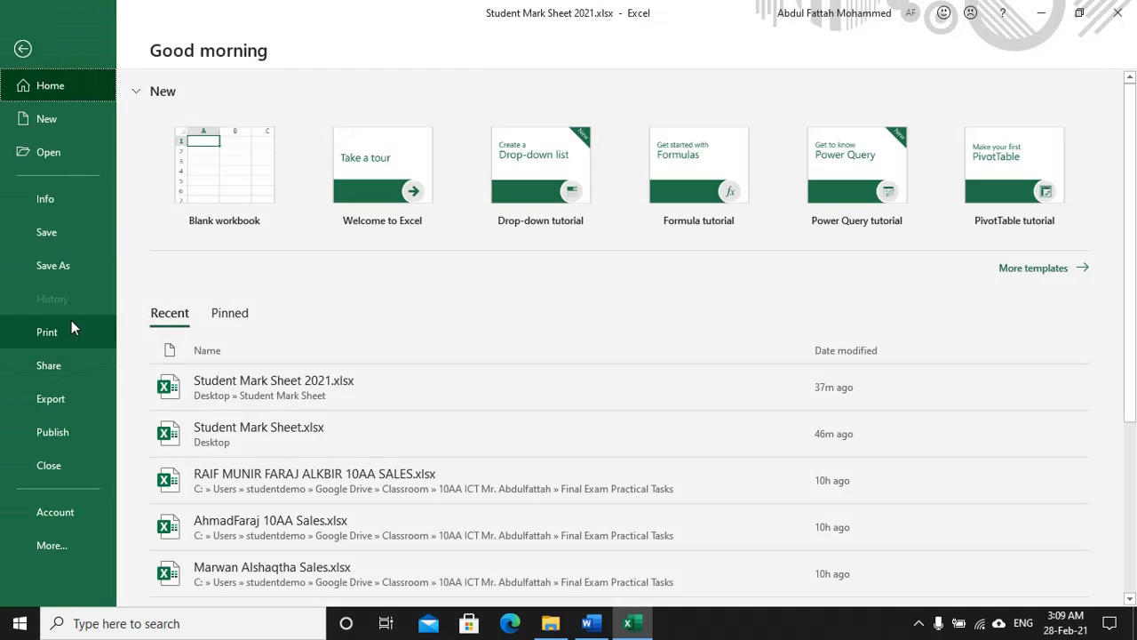
{"action": "left_click", "coordinate": [62, 330]}
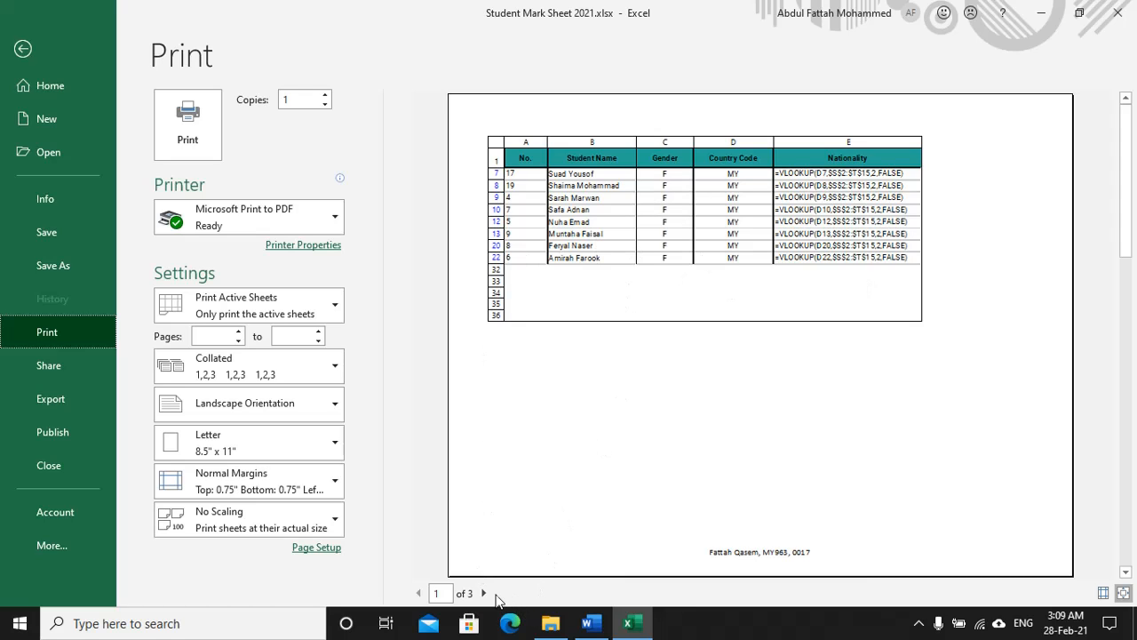
{"action": "left_click", "coordinate": [485, 592]}
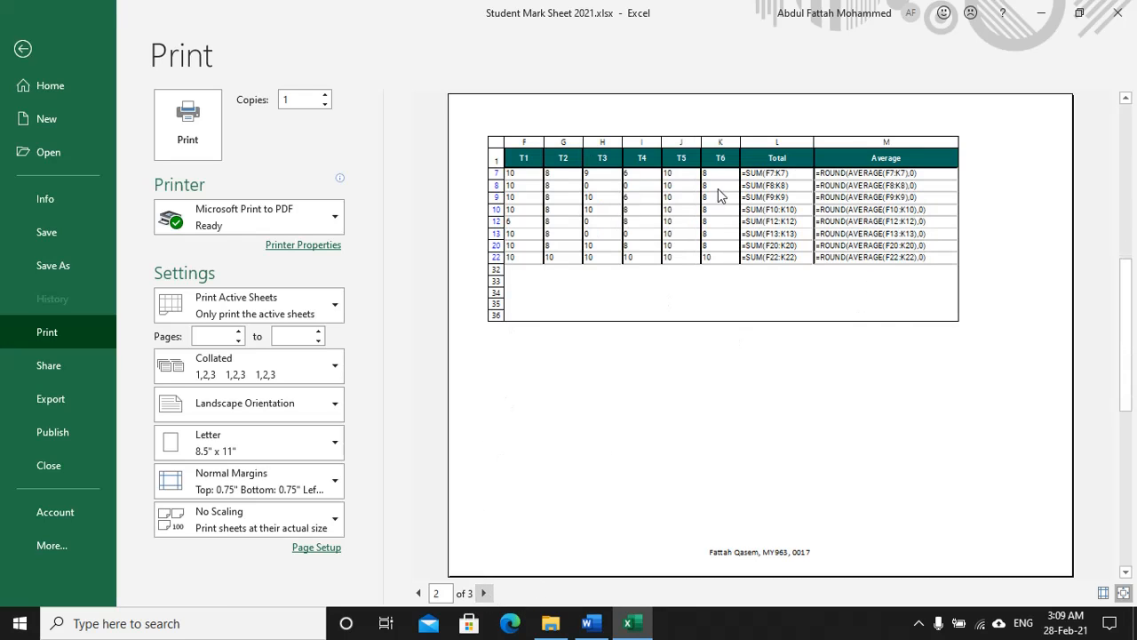
{"action": "left_click", "coordinate": [484, 592]}
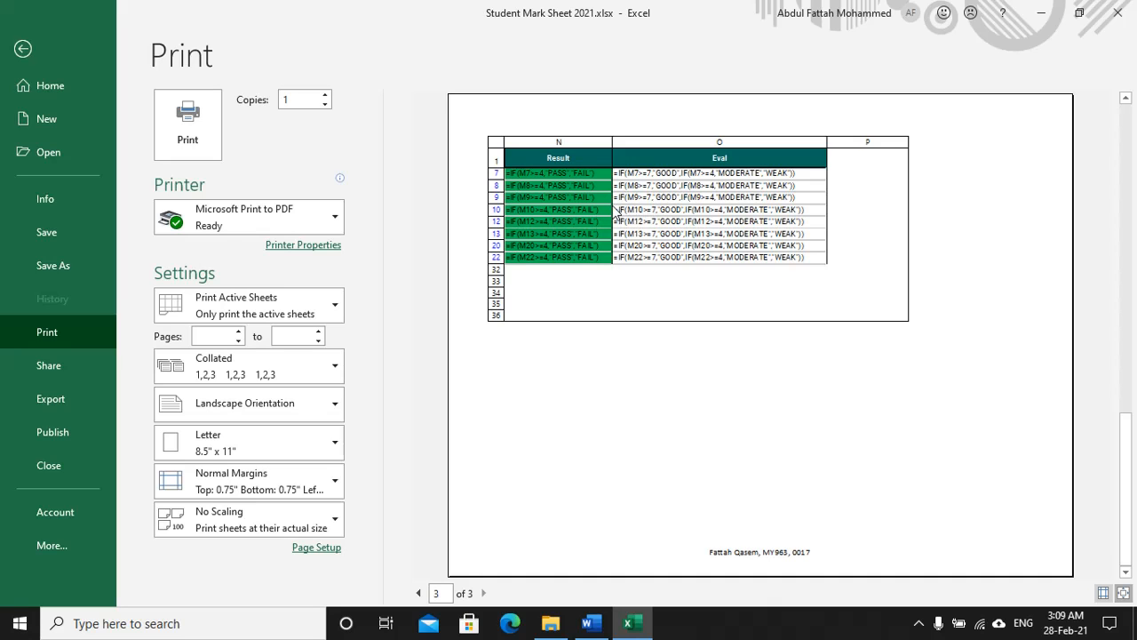
{"action": "left_click", "coordinate": [182, 135]}
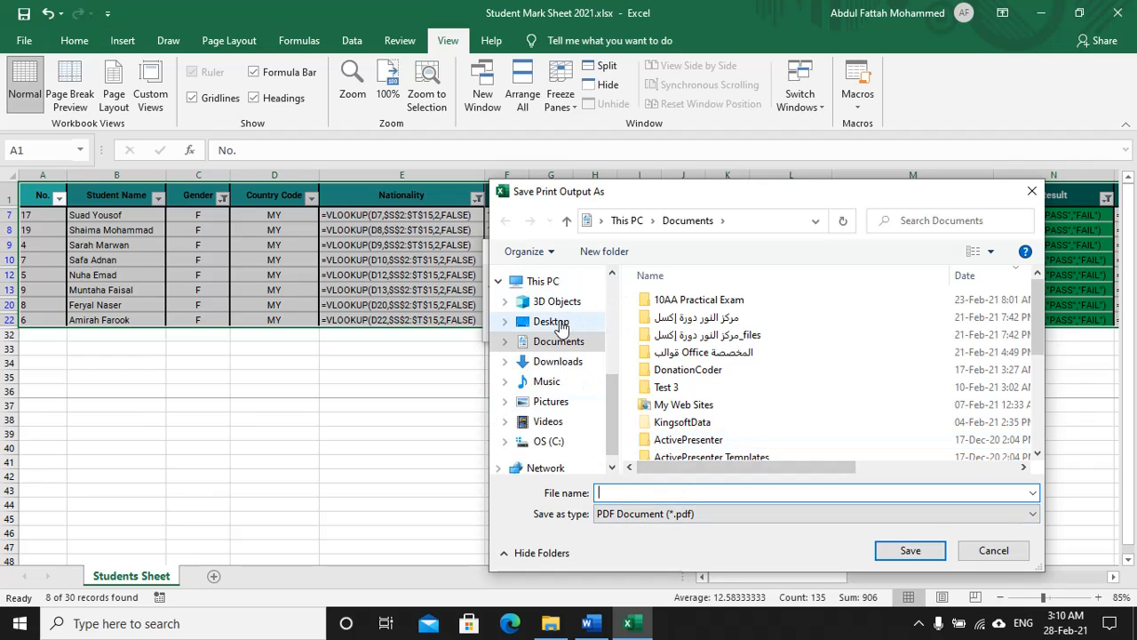
Step: Save the 3-page printout as PO1 in the Desktop's Student Mark Sheet folder, then switch to Word
{"action": "left_click", "coordinate": [552, 321]}
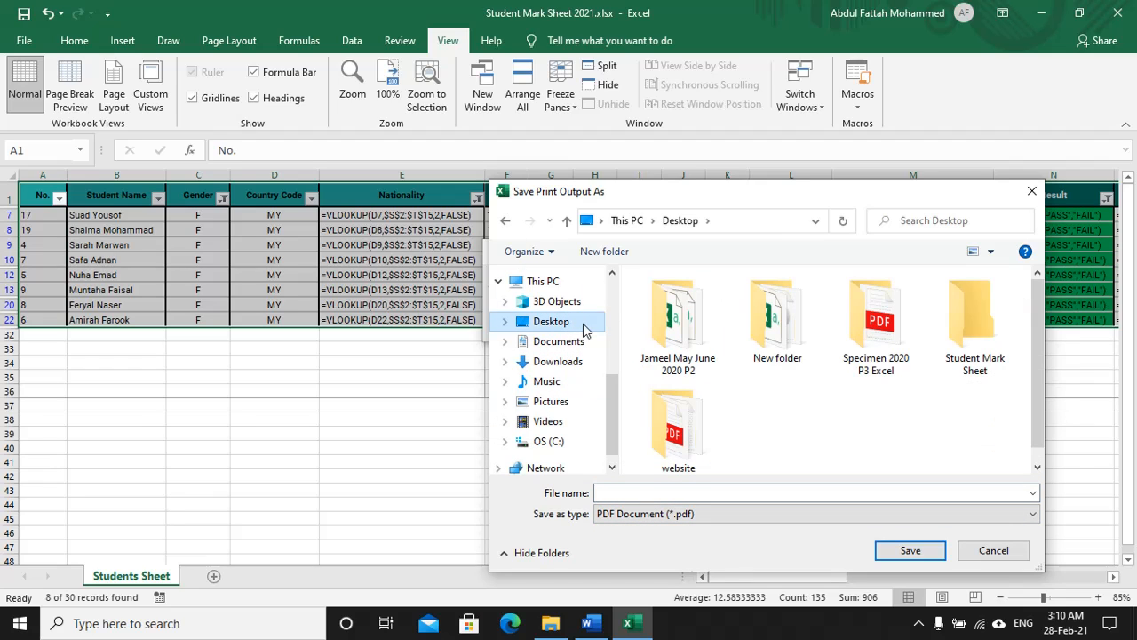
{"action": "double_click", "coordinate": [954, 331]}
{"action": "left_click", "coordinate": [642, 494]}
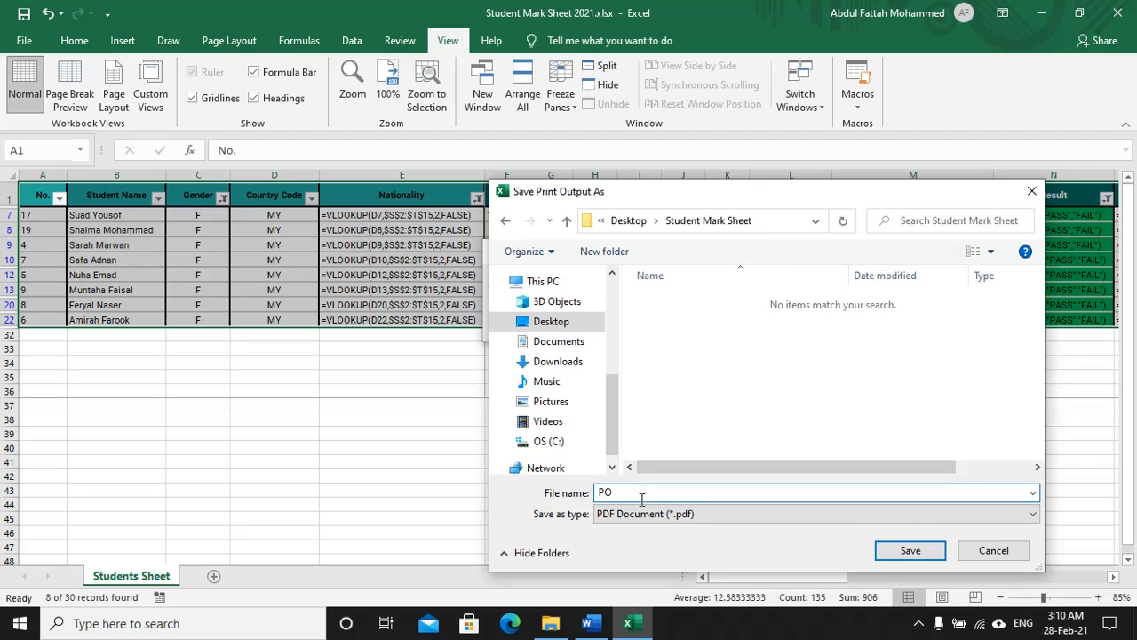
{"action": "left_click", "coordinate": [911, 550]}
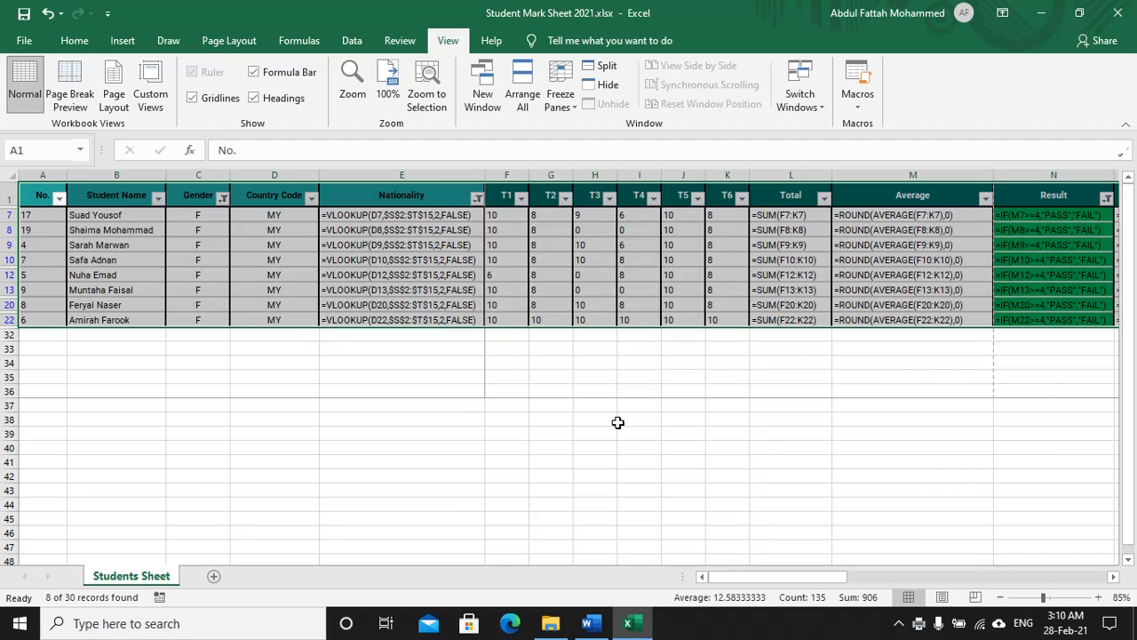
{"action": "key", "text": "alt+Tab"}
Step: Switch the pen to gold and underline 'extracted data', 'Print' and 'Showing values' in task 16
{"action": "scroll", "coordinate": [368, 364], "scroll_direction": "down", "scroll_amount": 4}
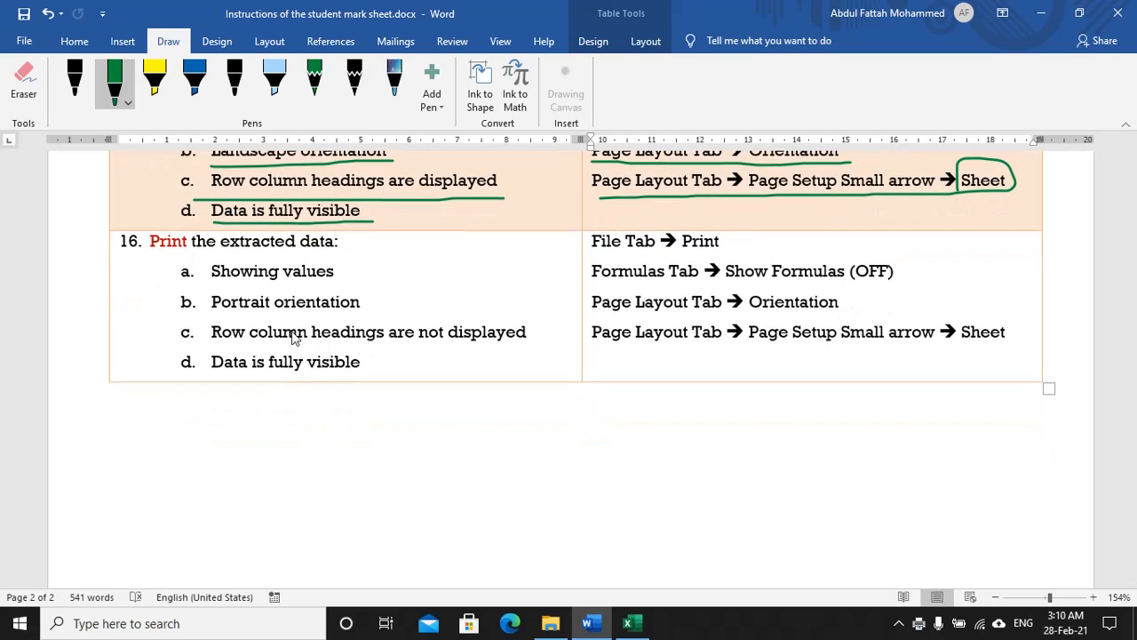
{"action": "left_click", "coordinate": [122, 104]}
{"action": "left_click", "coordinate": [113, 235]}
{"action": "left_click", "coordinate": [369, 258]}
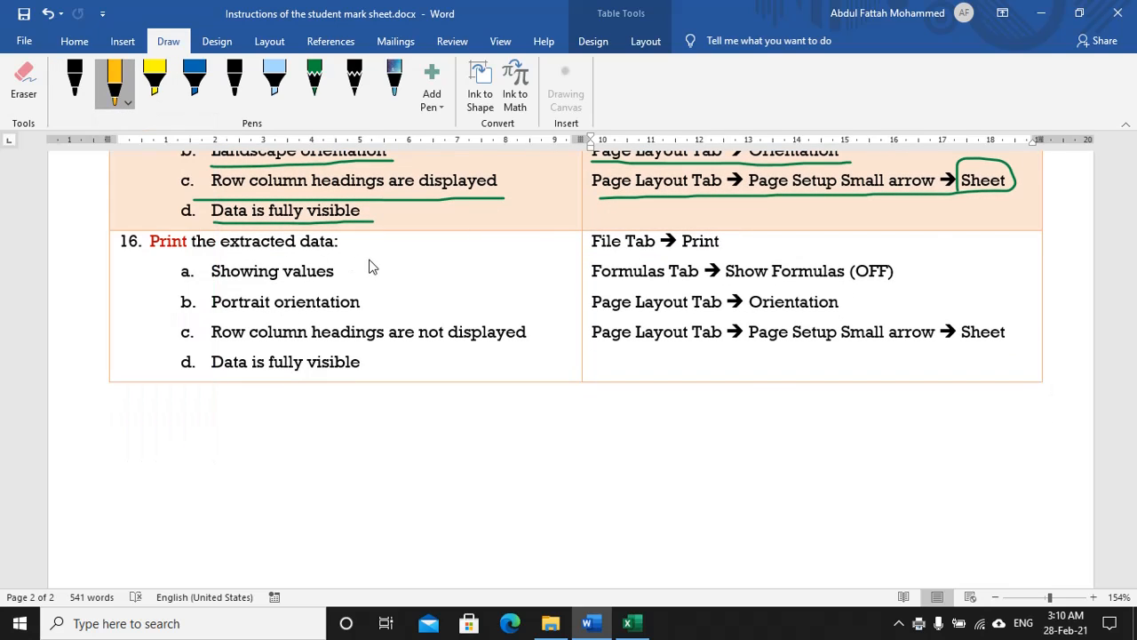
{"action": "left_click_drag", "start_coordinate": [370, 259], "coordinate": [284, 255]}
{"action": "left_click_drag", "start_coordinate": [202, 257], "coordinate": [145, 261]}
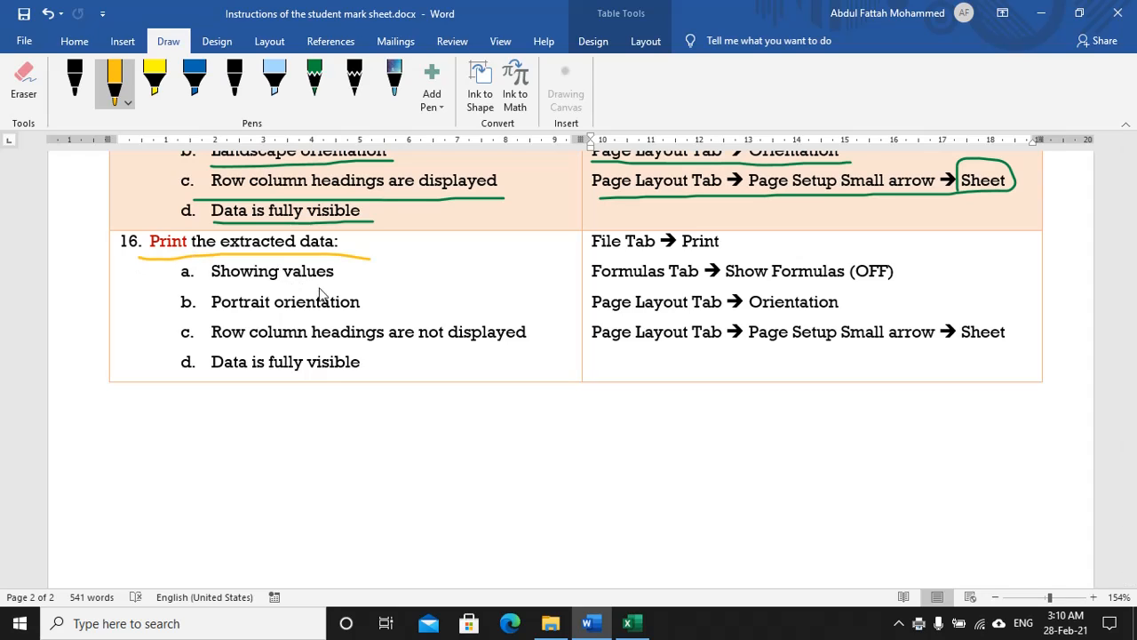
{"action": "left_click_drag", "start_coordinate": [335, 288], "coordinate": [215, 287]}
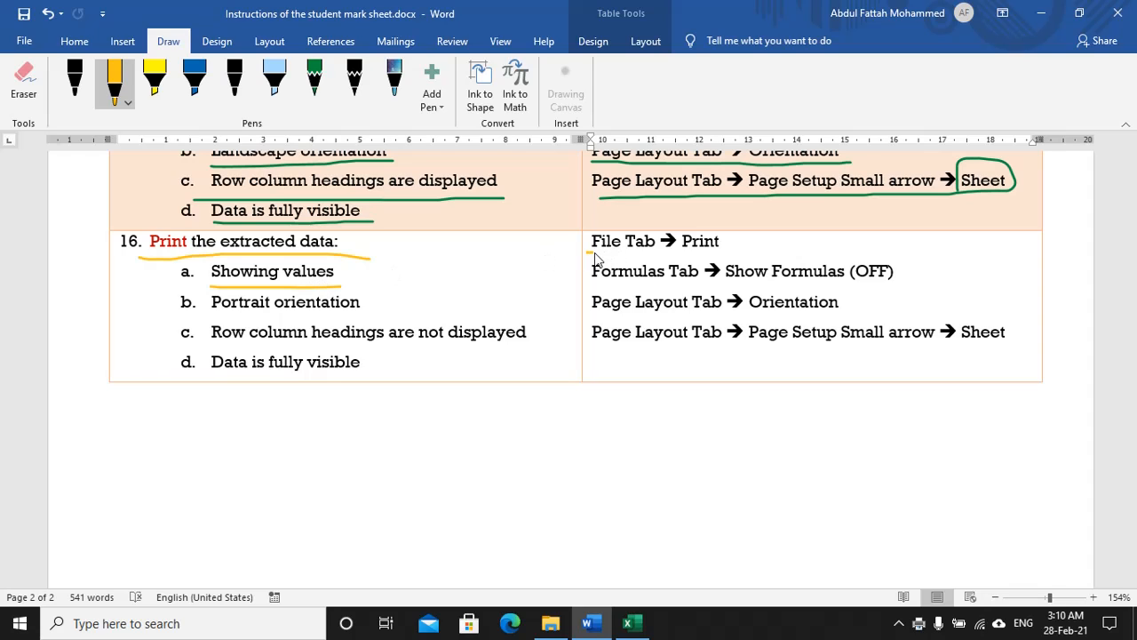
Step: Underline the File Tab → Print and Show Formulas (OFF) steps, plus Portrait orientation and its step
{"action": "left_click_drag", "start_coordinate": [594, 253], "coordinate": [727, 253]}
{"action": "left_click_drag", "start_coordinate": [594, 287], "coordinate": [716, 286]}
{"action": "left_click_drag", "start_coordinate": [834, 286], "coordinate": [895, 286]}
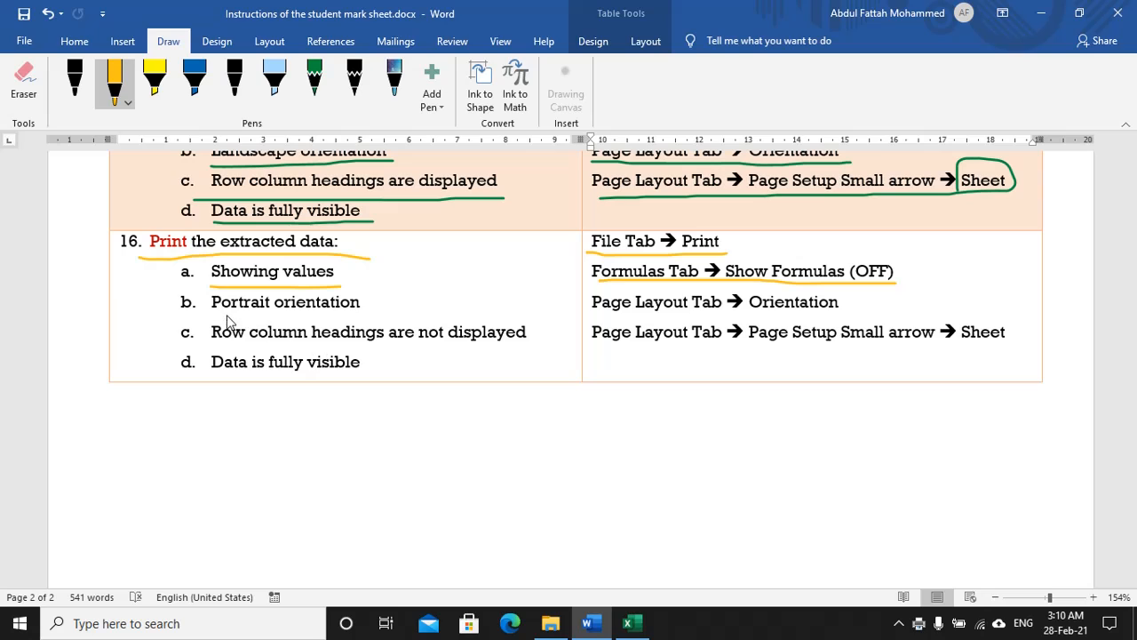
{"action": "left_click_drag", "start_coordinate": [212, 312], "coordinate": [360, 312]}
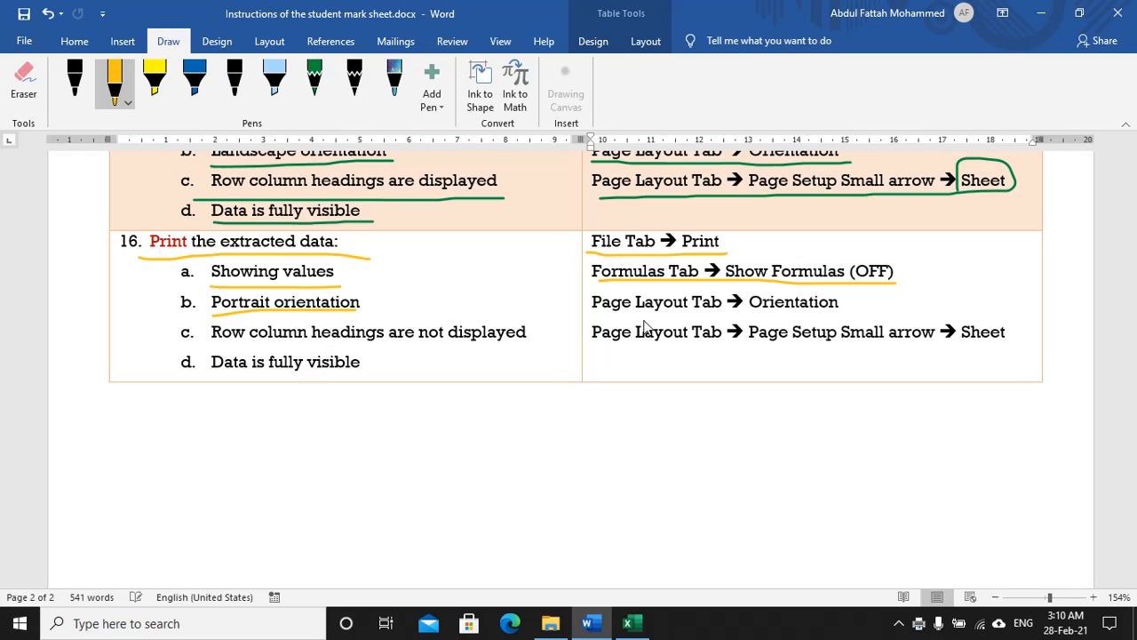
{"action": "left_click_drag", "start_coordinate": [607, 318], "coordinate": [839, 317]}
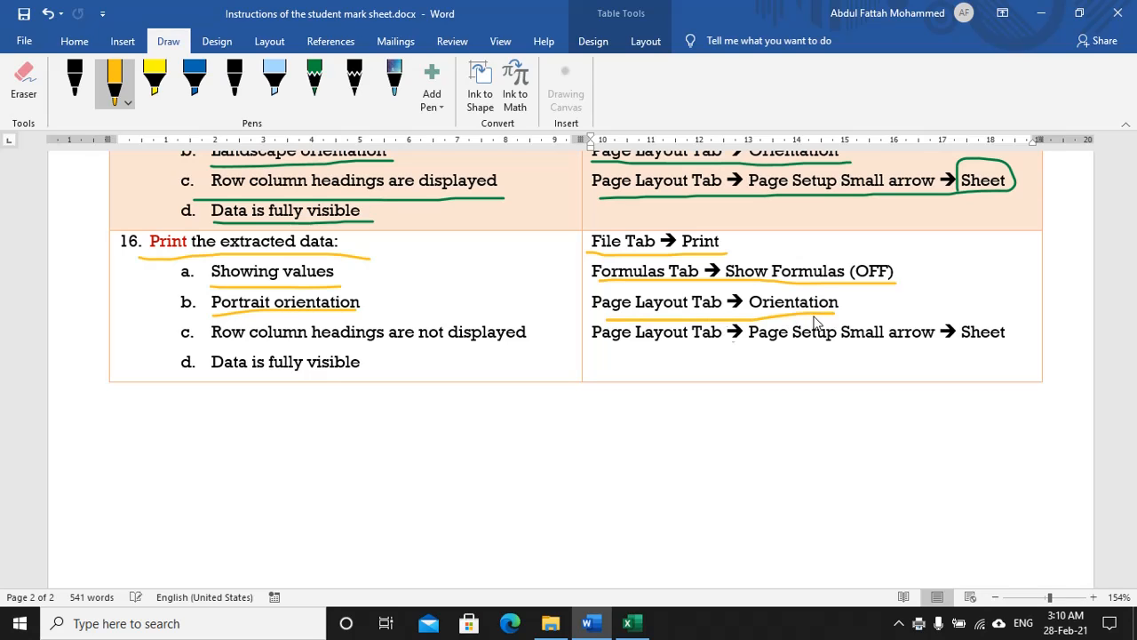
Step: Underline 'Row column headings are not displayed' and its Page Setup → Sheet step, arrowing 'not'
{"action": "left_click_drag", "start_coordinate": [213, 348], "coordinate": [539, 348]}
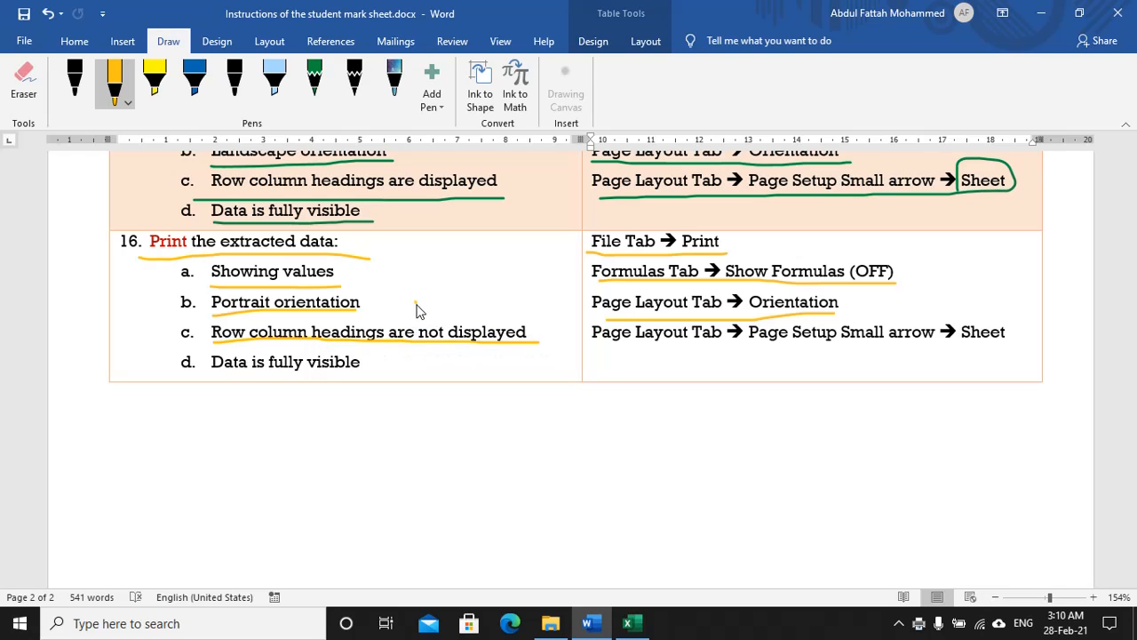
{"action": "left_click_drag", "start_coordinate": [417, 304], "coordinate": [428, 317]}
{"action": "left_click_drag", "start_coordinate": [598, 345], "coordinate": [1008, 342]}
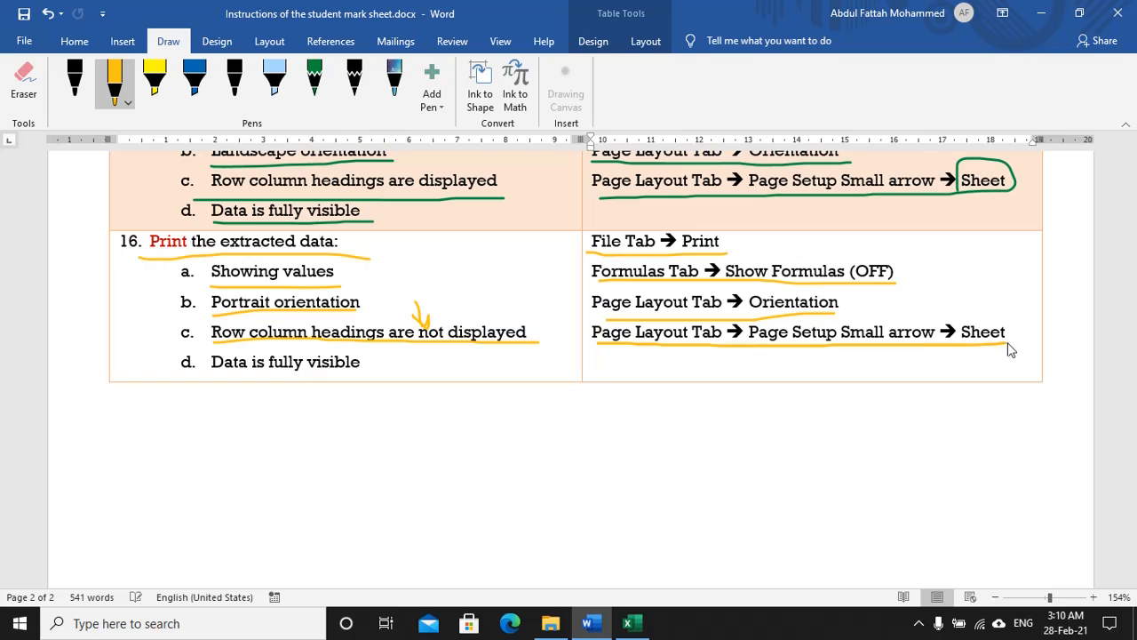
{"action": "left_click_drag", "start_coordinate": [271, 380], "coordinate": [370, 381]}
{"action": "key", "text": "alt+Tab"}
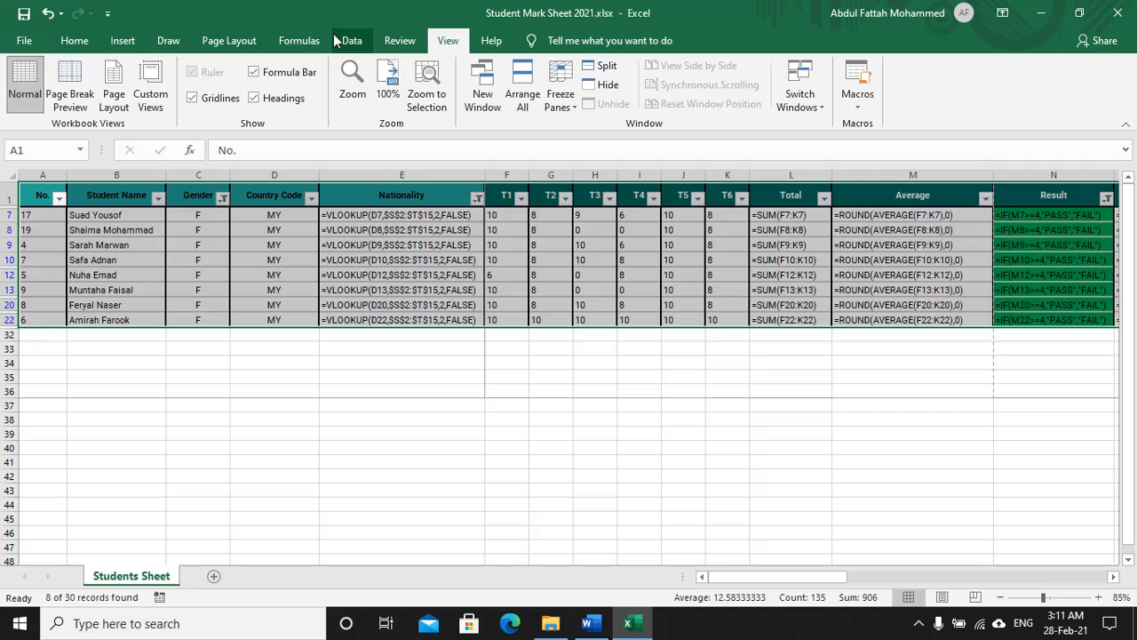
Step: Turn off Show Formulas so values display, and set the page orientation to portrait
{"action": "left_click", "coordinate": [309, 42]}
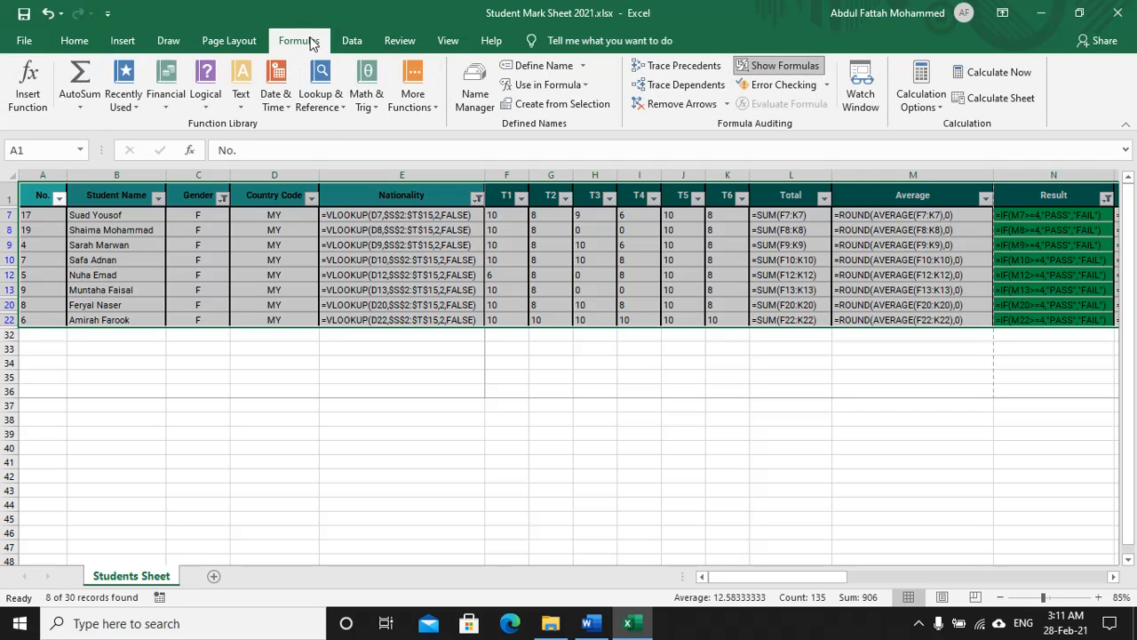
{"action": "left_click", "coordinate": [784, 68]}
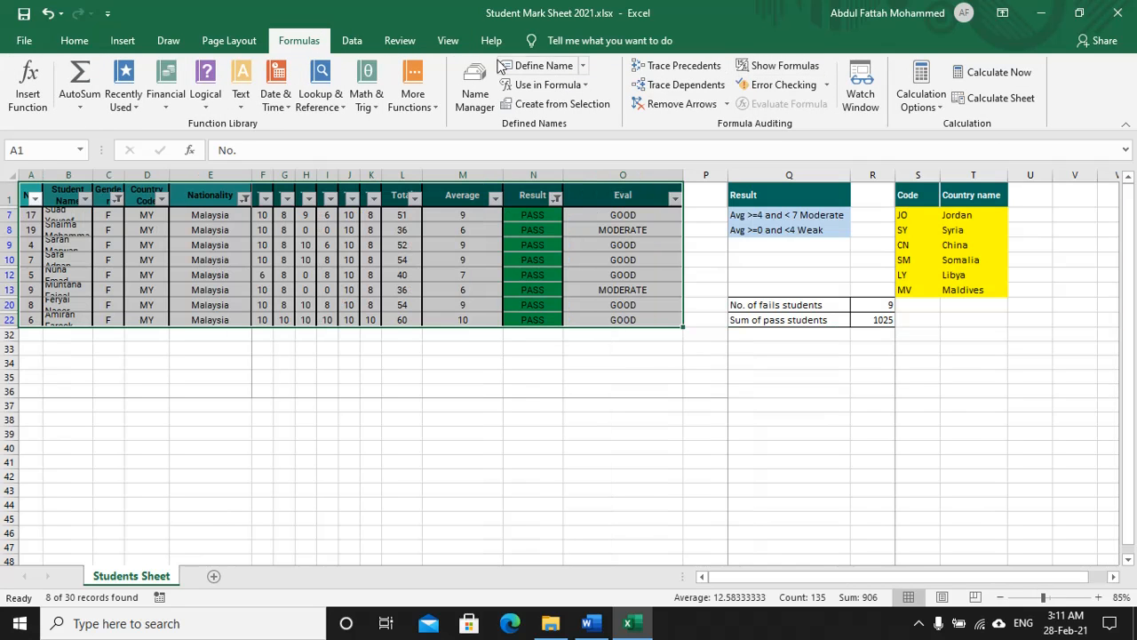
{"action": "left_click", "coordinate": [213, 44]}
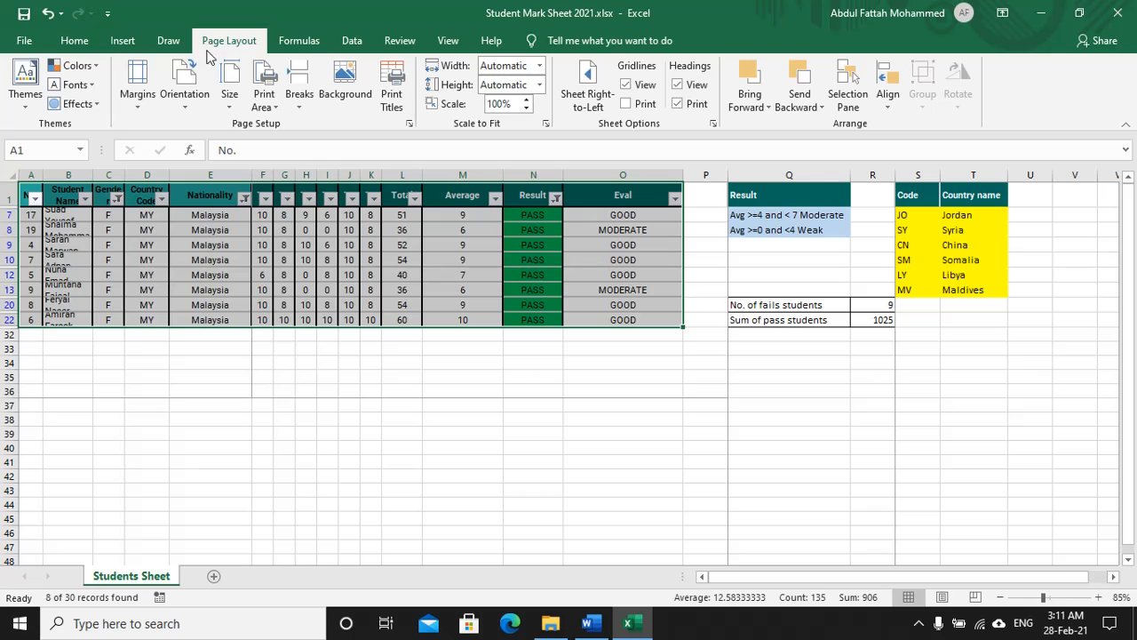
{"action": "left_click", "coordinate": [184, 88]}
{"action": "left_click", "coordinate": [201, 133]}
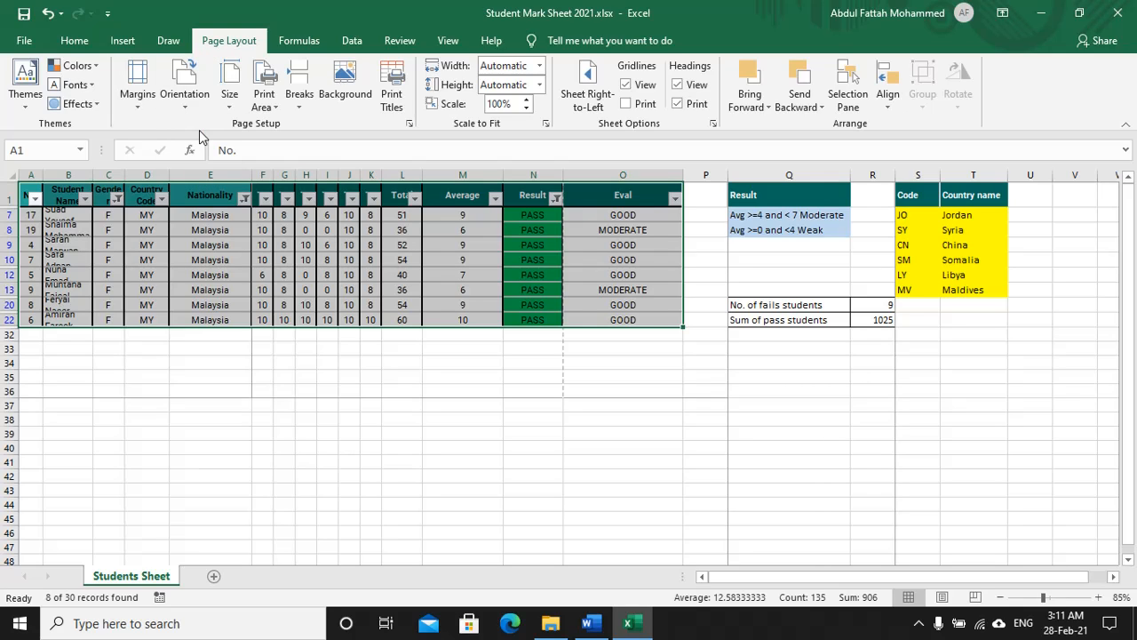
Step: In Page Setup's Sheet tab, turn off printing of row and column headings
{"action": "left_click", "coordinate": [409, 125]}
{"action": "left_click", "coordinate": [499, 85]}
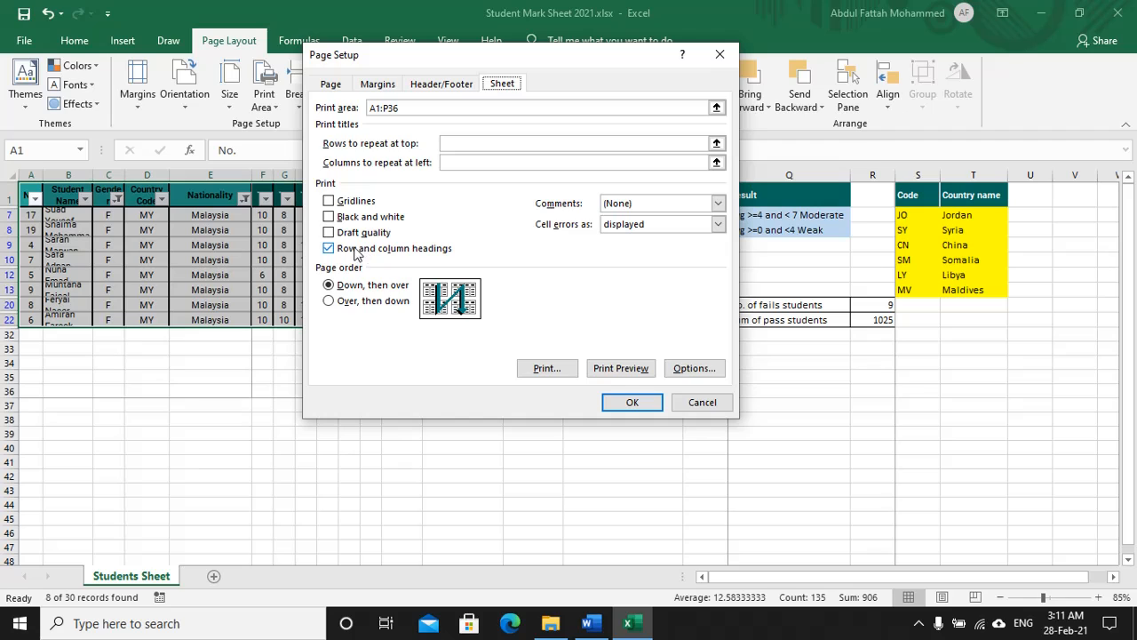
{"action": "left_click", "coordinate": [327, 250]}
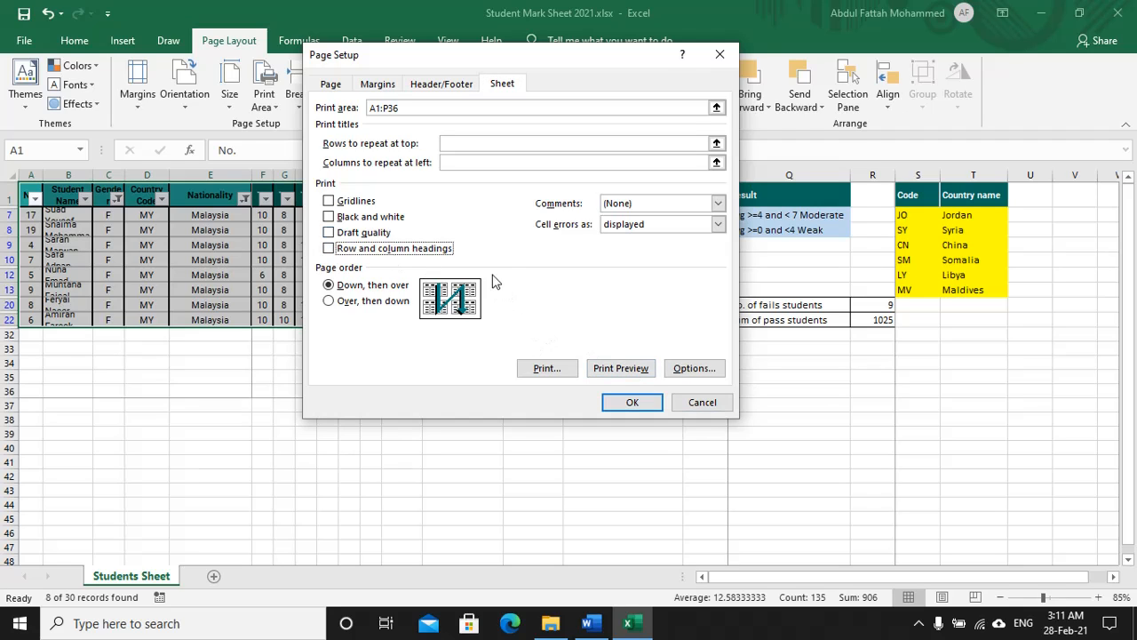
{"action": "left_click", "coordinate": [626, 402]}
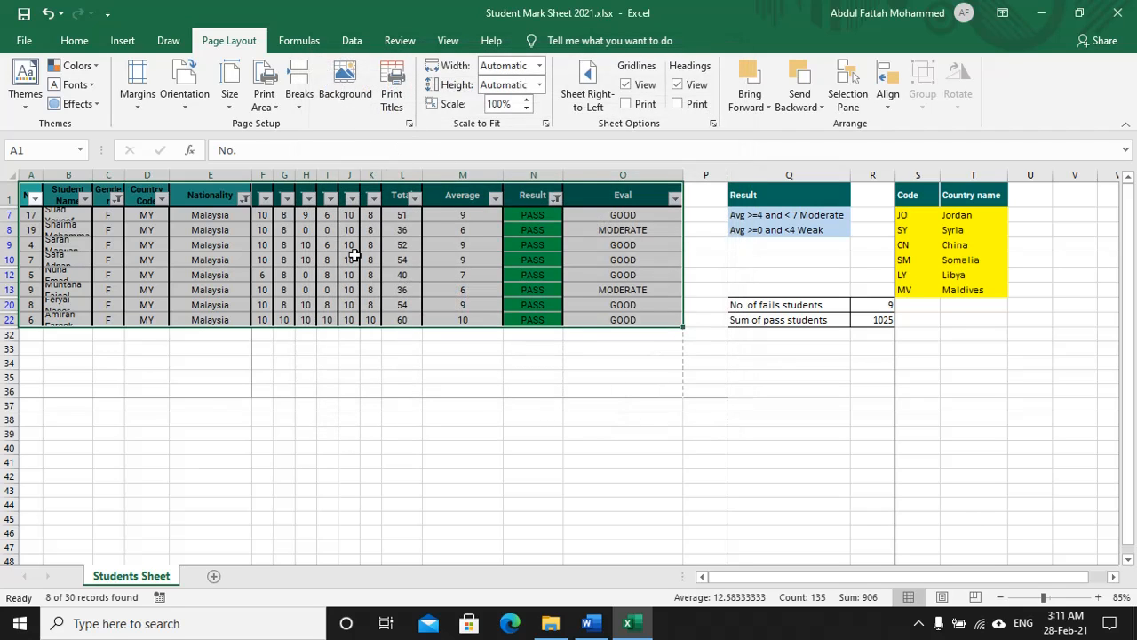
Step: AutoFit columns A–E, Average (M) and Eval (O), and widen the Total column L
{"action": "double_click", "coordinate": [43, 175]}
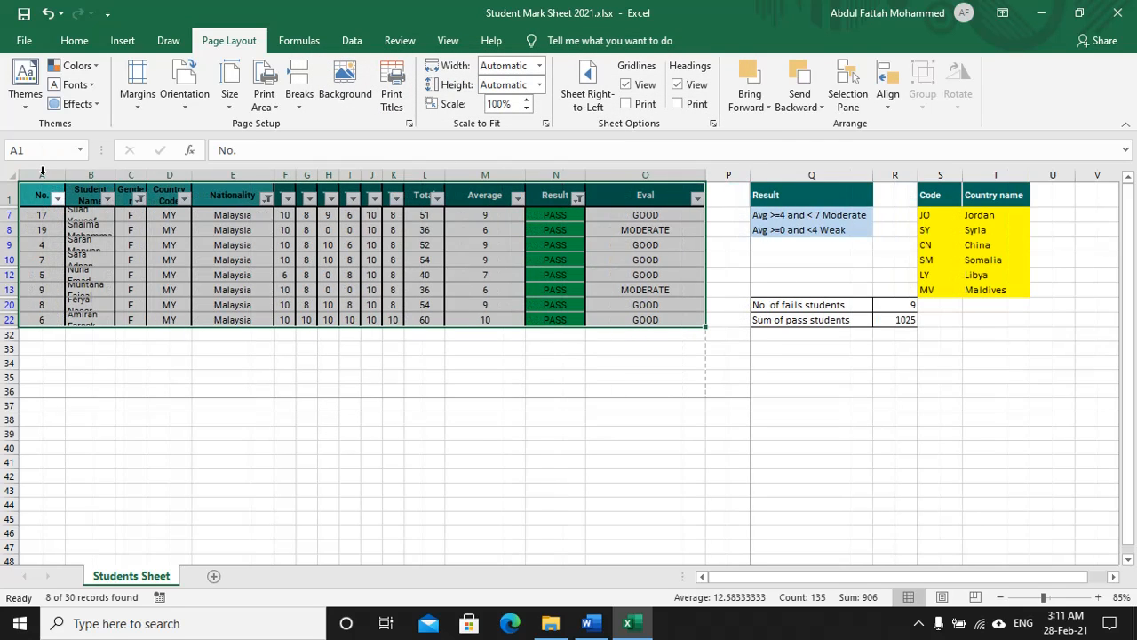
{"action": "double_click", "coordinate": [114, 174]}
{"action": "double_click", "coordinate": [197, 174]}
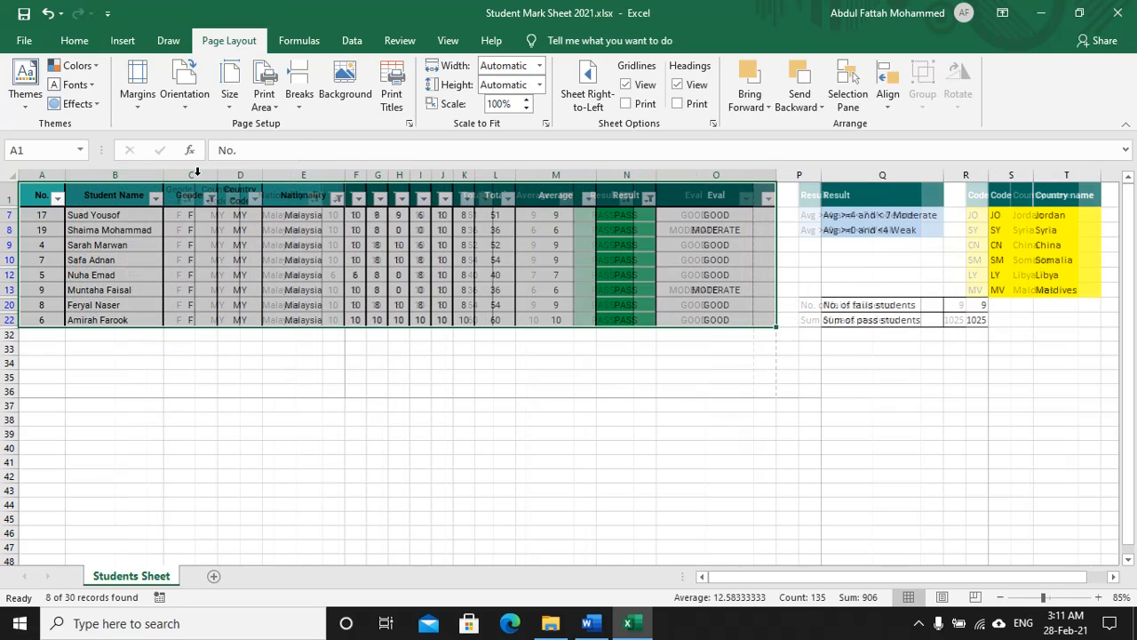
{"action": "double_click", "coordinate": [263, 175]}
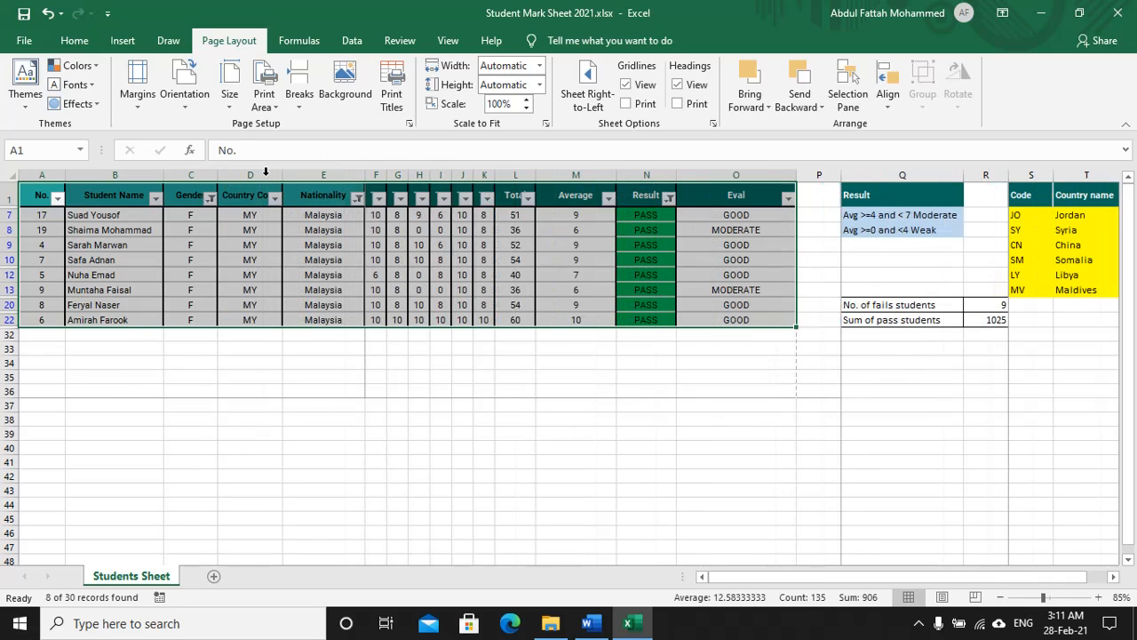
{"action": "double_click", "coordinate": [366, 175]}
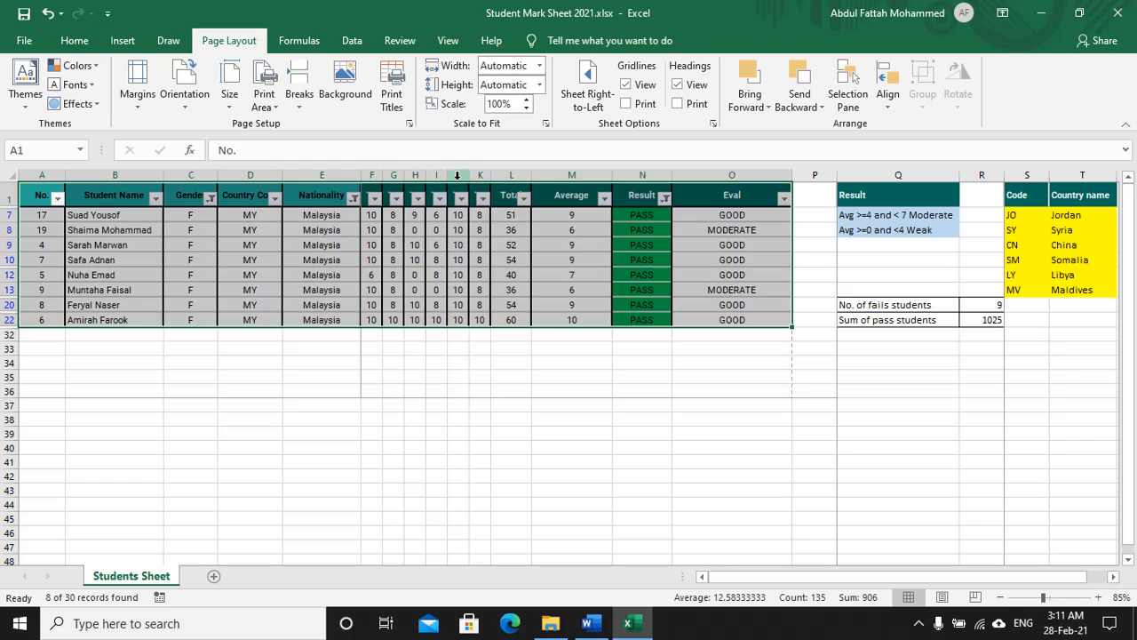
{"action": "left_click_drag", "start_coordinate": [524, 175], "coordinate": [545, 175]}
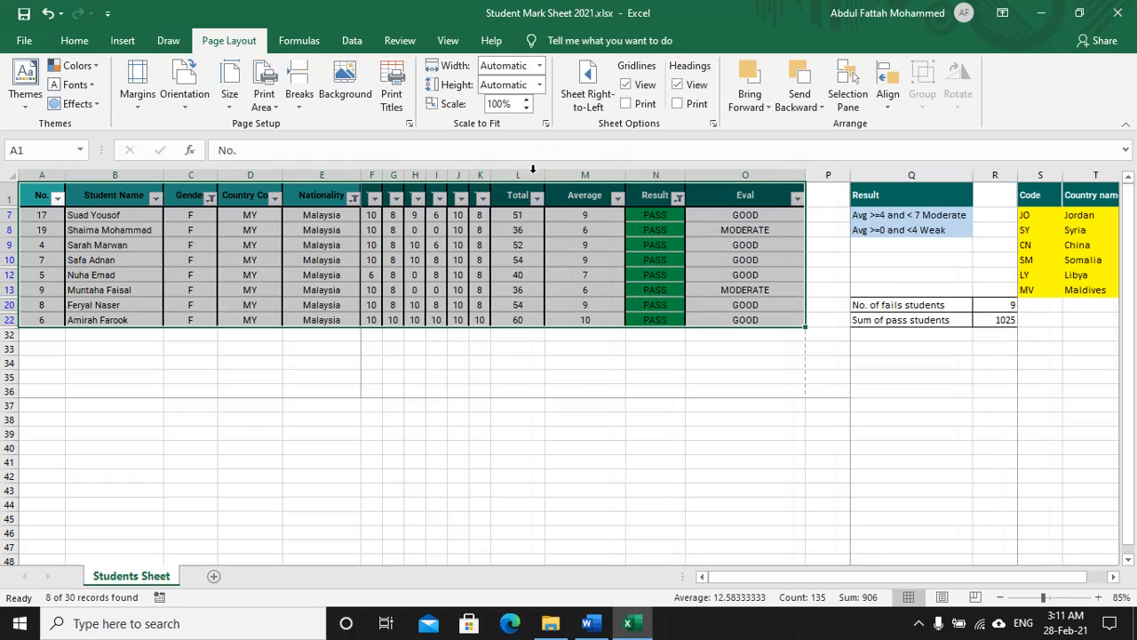
{"action": "double_click", "coordinate": [625, 175]}
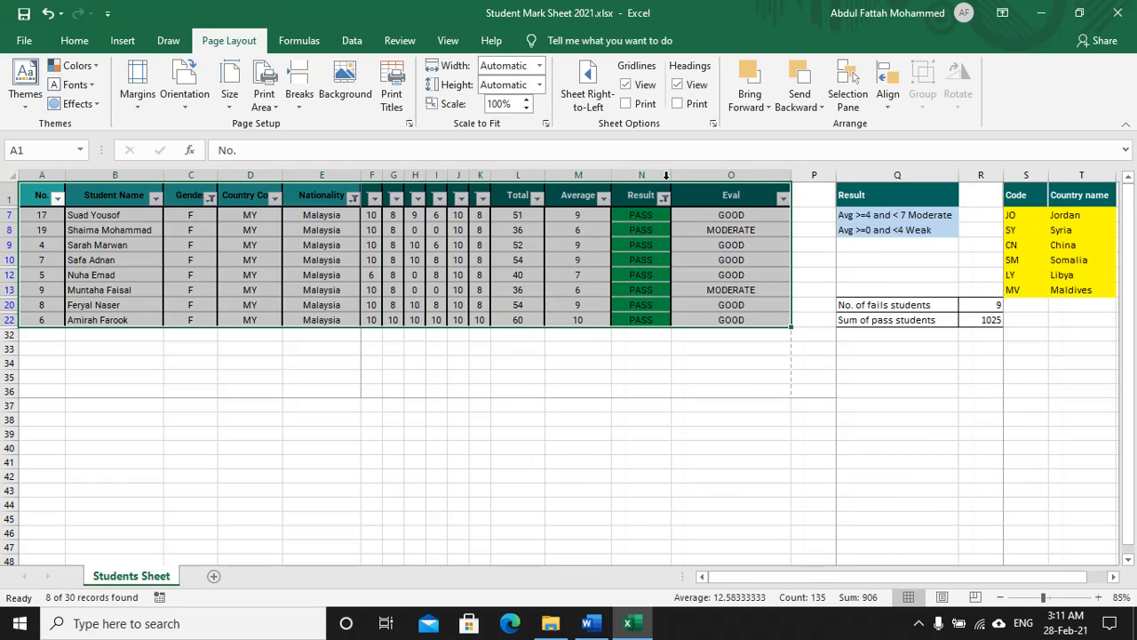
{"action": "double_click", "coordinate": [791, 175]}
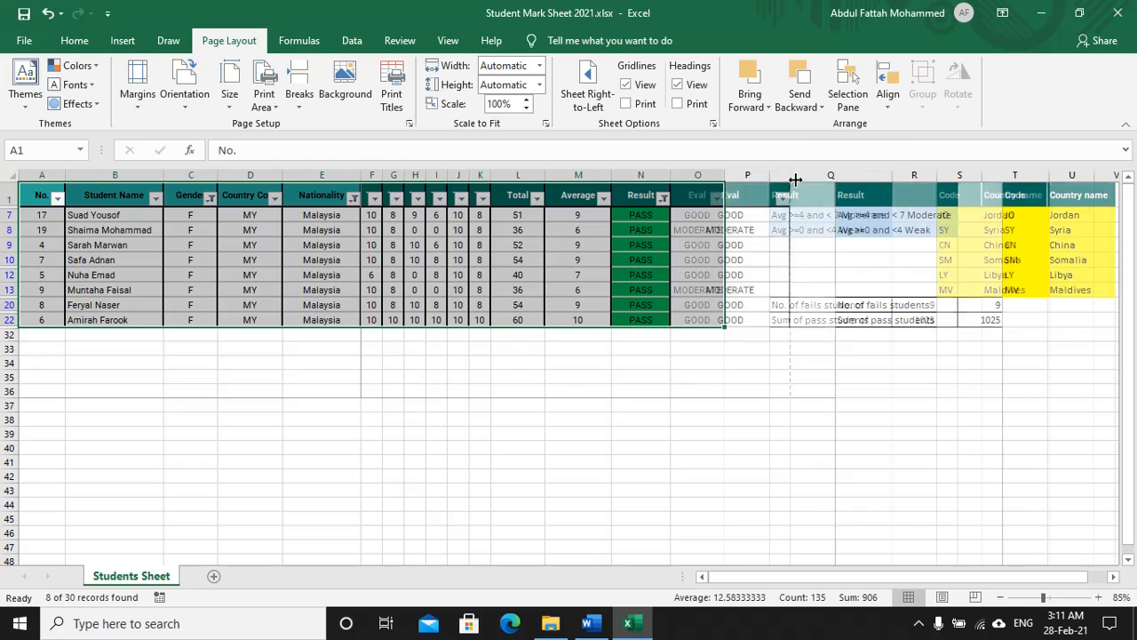
{"action": "left_click", "coordinate": [448, 40]}
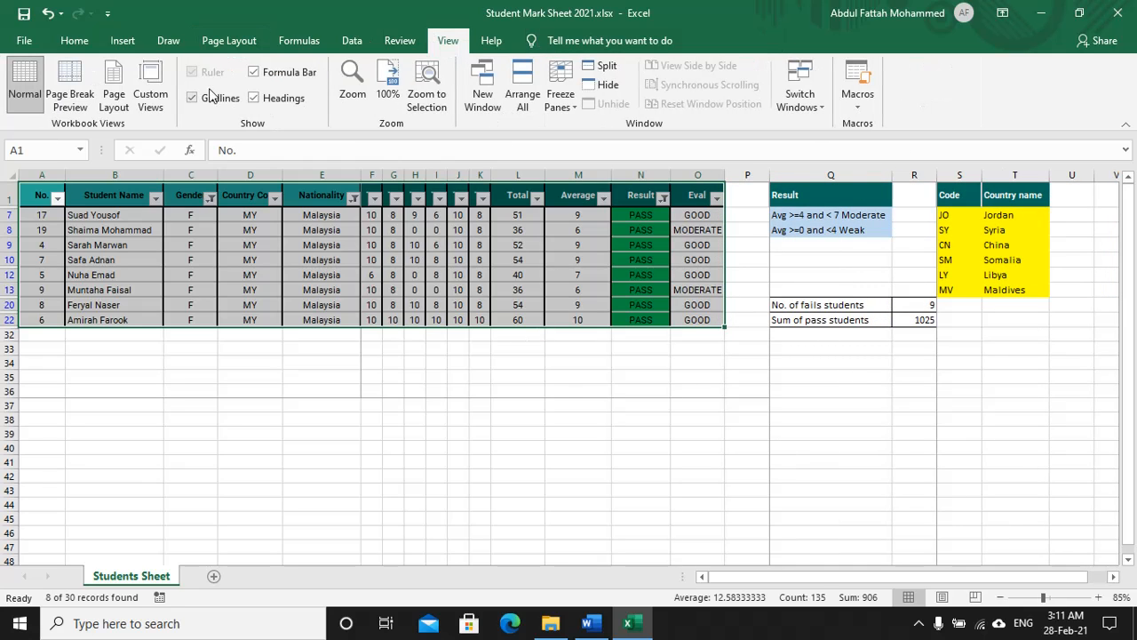
Step: In Page Break Preview, drag the page break to the table's right edge for one page, then return to Normal
{"action": "left_click", "coordinate": [73, 81]}
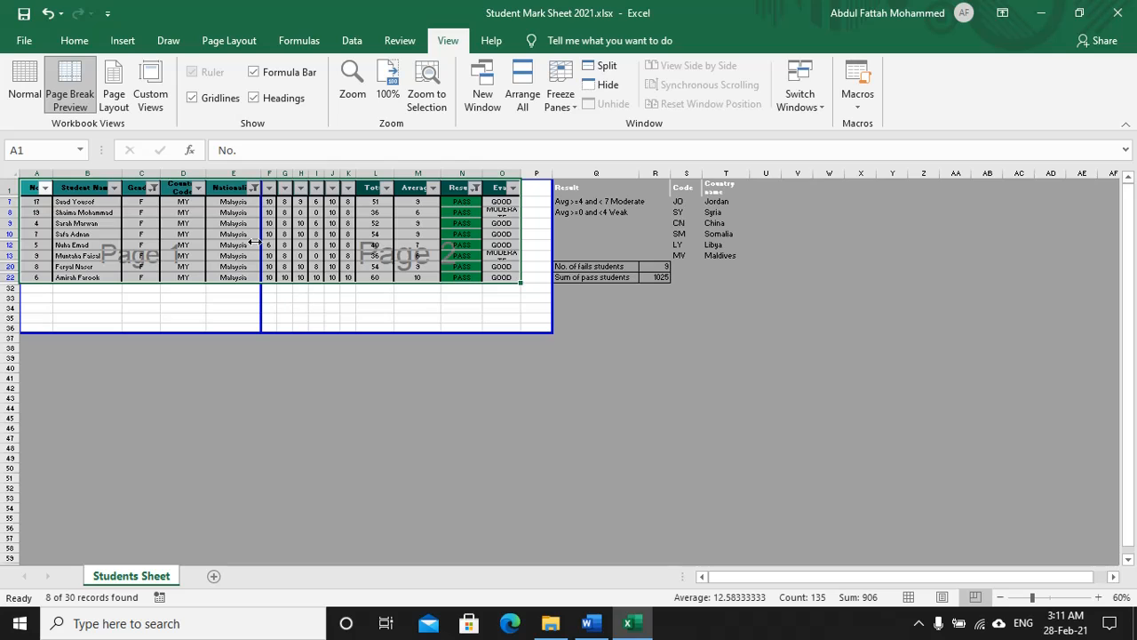
{"action": "left_click_drag", "start_coordinate": [258, 243], "coordinate": [555, 245]}
{"action": "left_click_drag", "start_coordinate": [559, 246], "coordinate": [560, 245]}
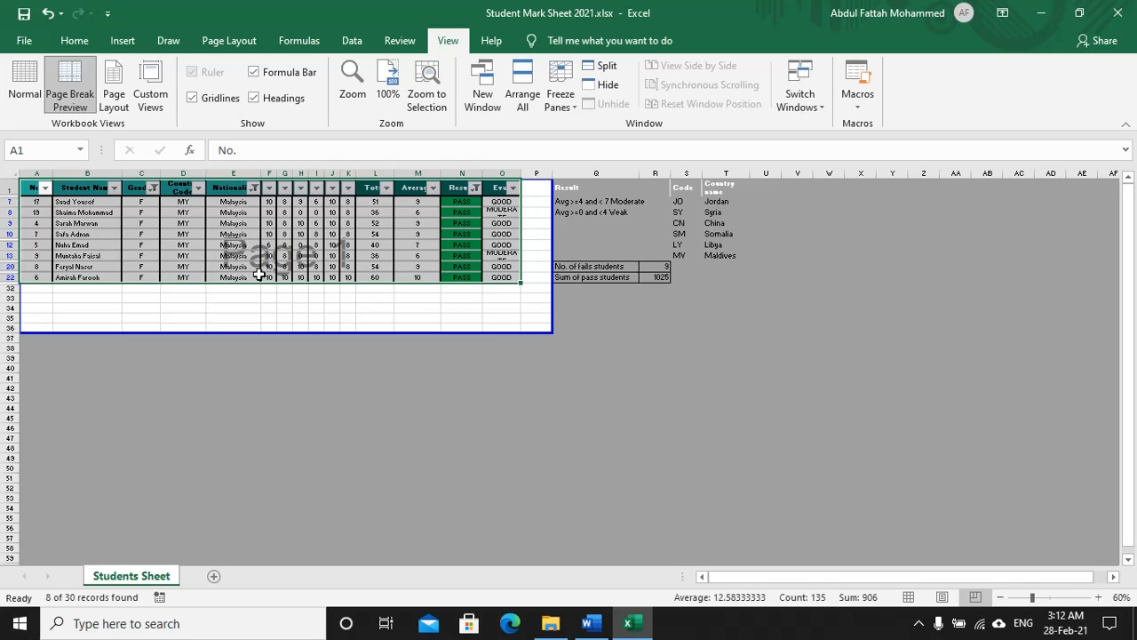
{"action": "left_click", "coordinate": [190, 234]}
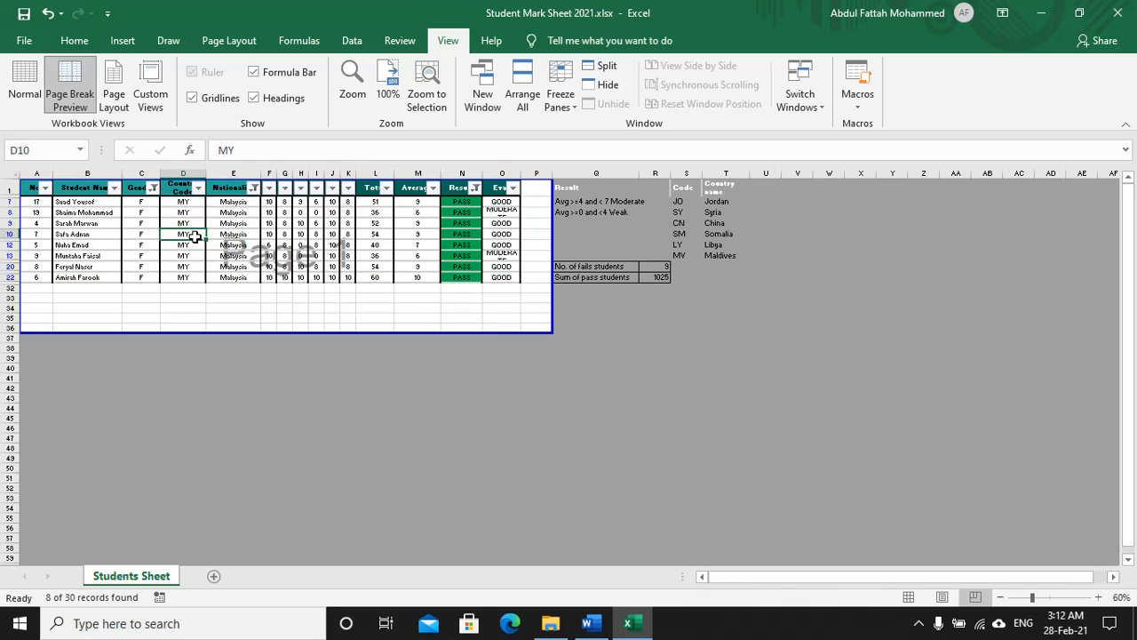
{"action": "left_click", "coordinate": [33, 76]}
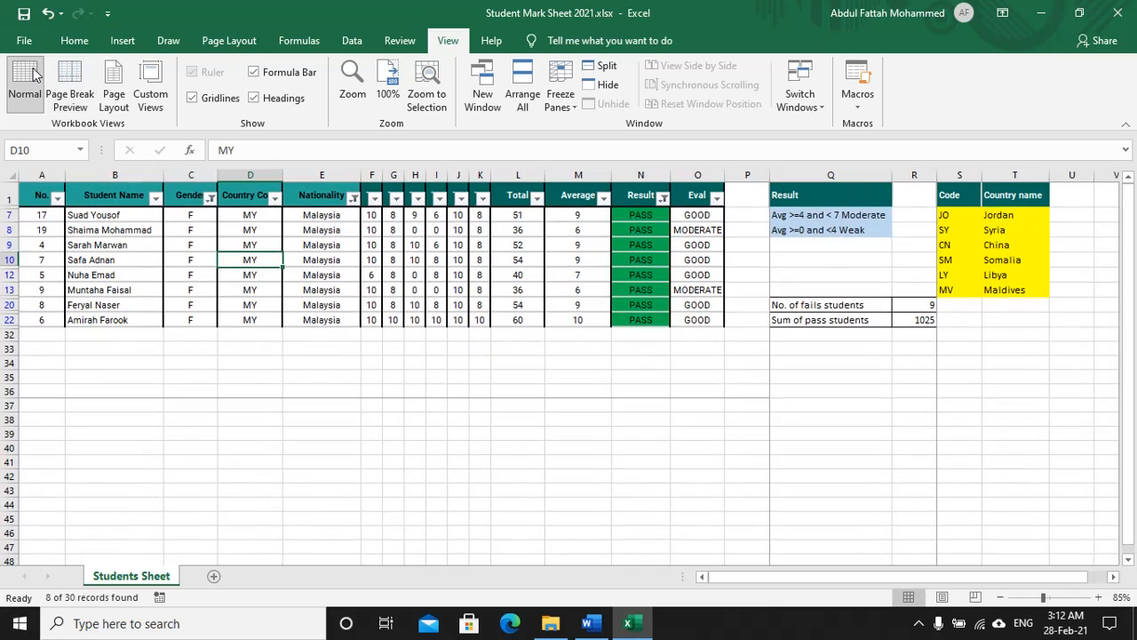
Step: Print the single-page portrait values sheet to Microsoft Print to PDF
{"action": "left_click", "coordinate": [24, 40]}
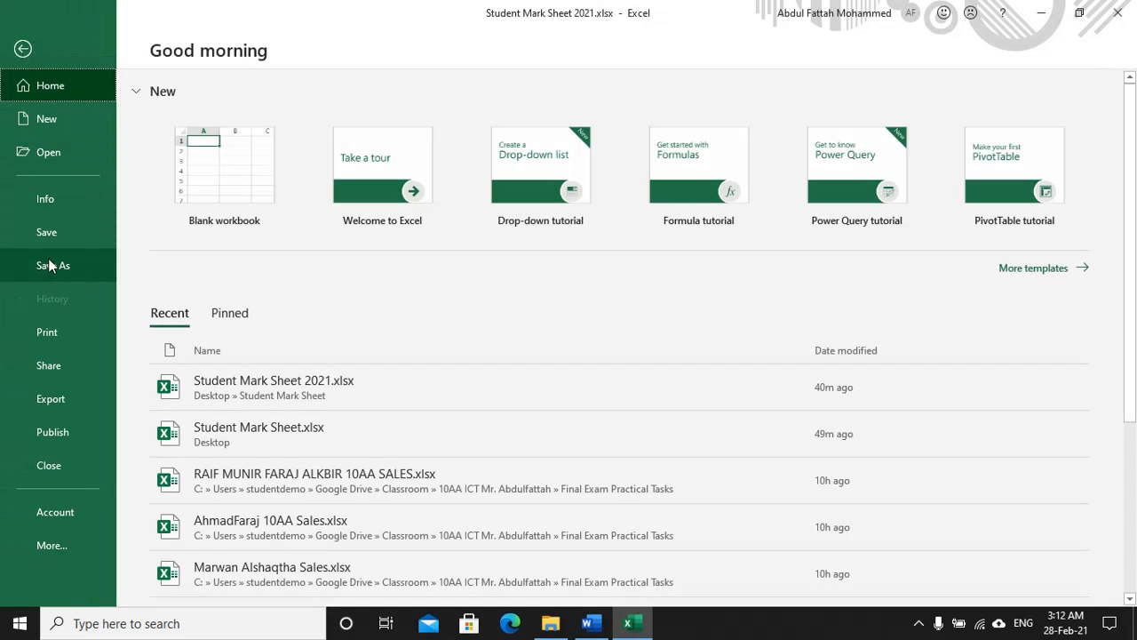
{"action": "left_click", "coordinate": [14, 336]}
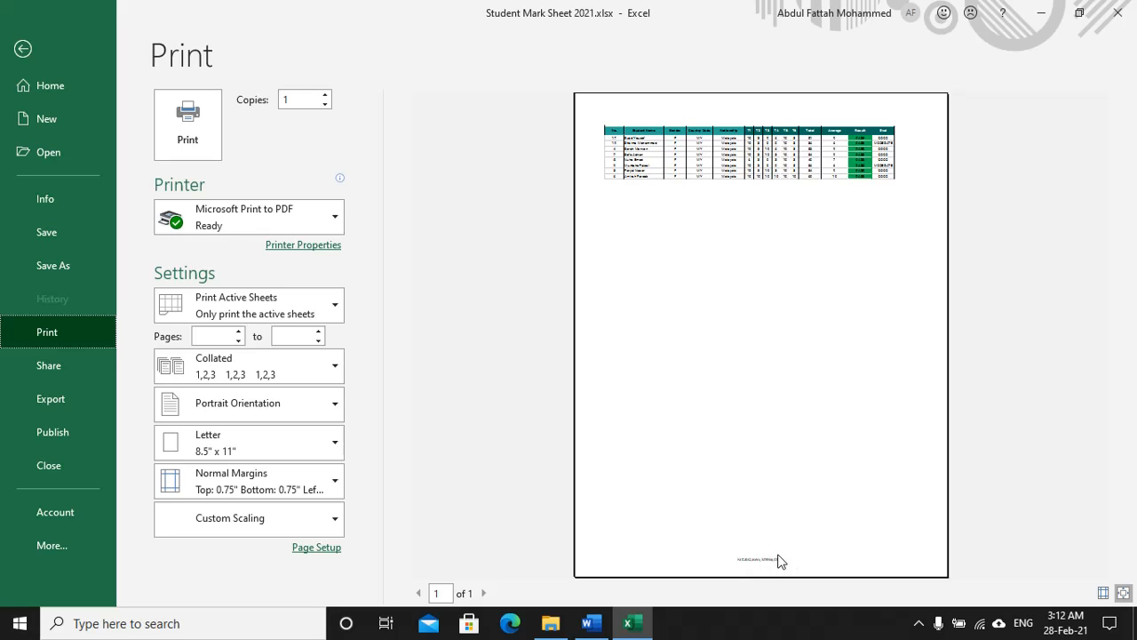
{"action": "left_click", "coordinate": [204, 122]}
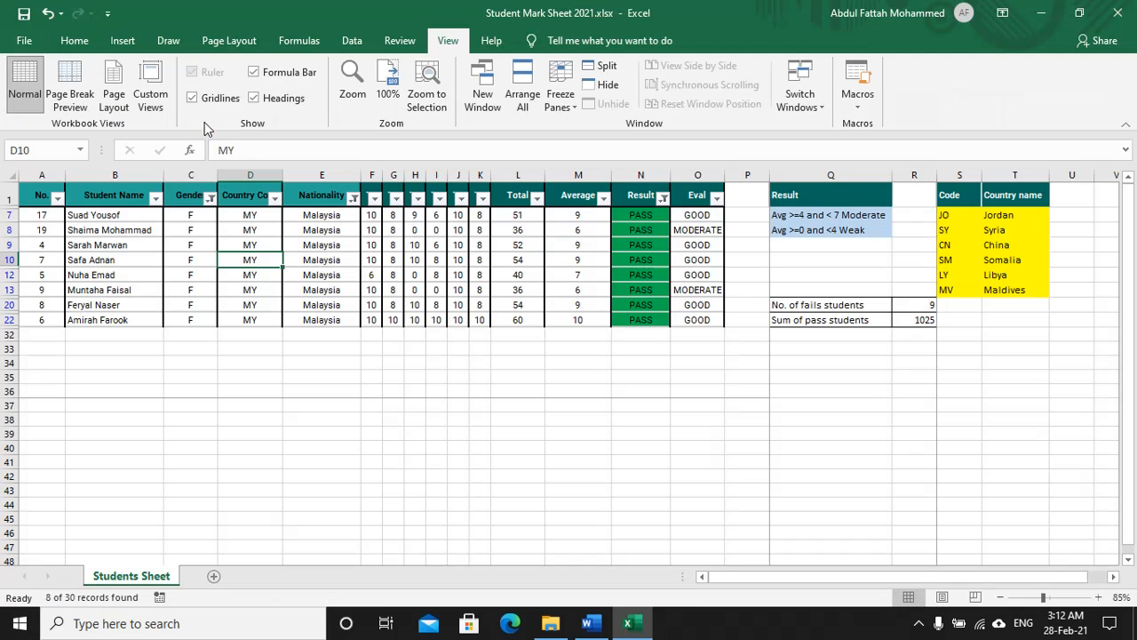
Step: Save the PDF as PO2.pdf in the same folder, then switch back to Word
{"action": "left_click", "coordinate": [662, 305]}
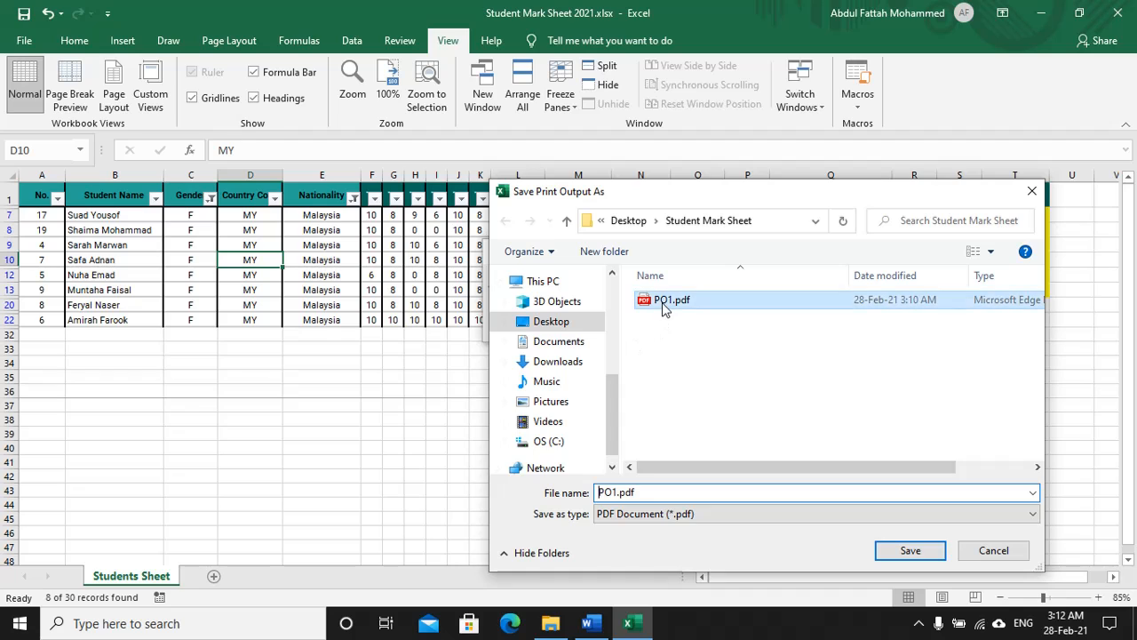
{"action": "left_click", "coordinate": [615, 494]}
{"action": "left_click", "coordinate": [621, 494]}
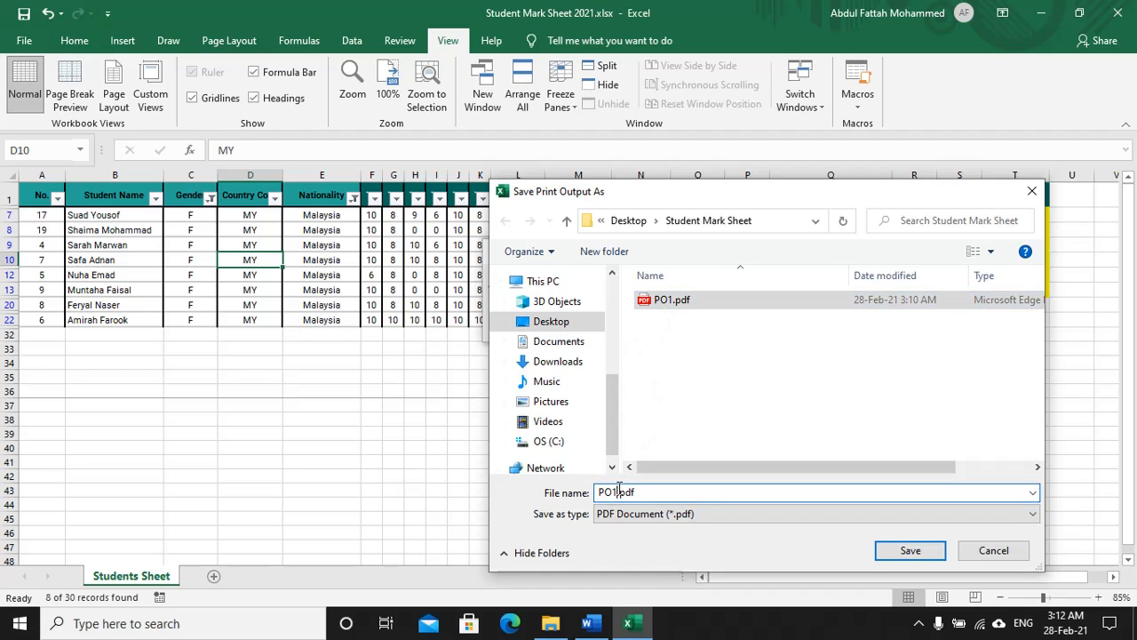
{"action": "key", "text": "BackSpace"}
{"action": "type", "text": "2"}
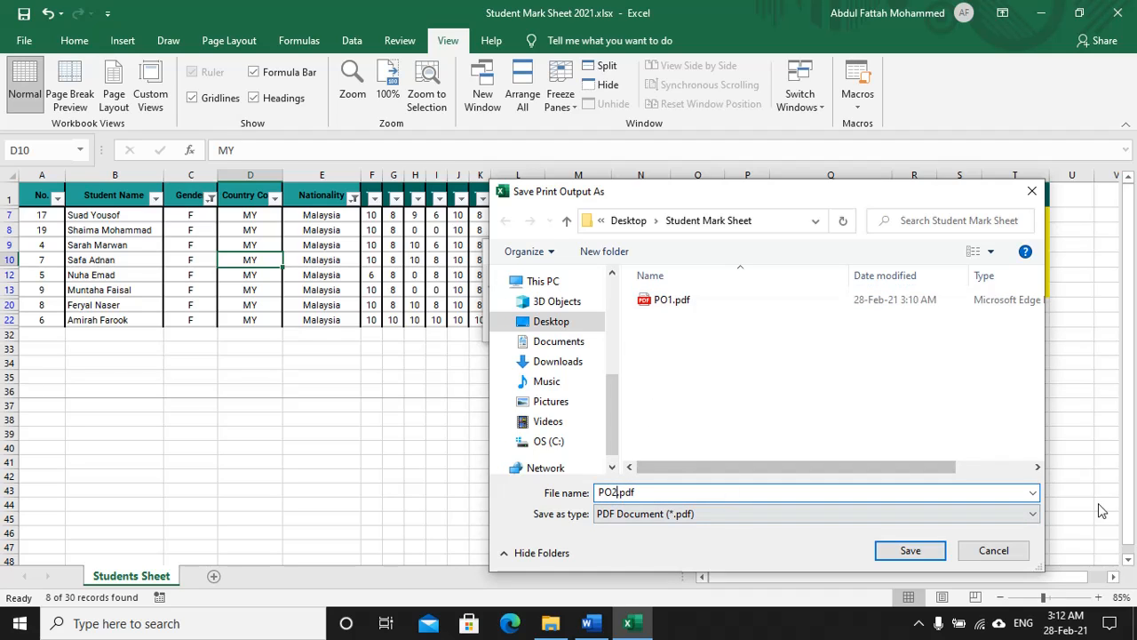
{"action": "left_click", "coordinate": [906, 551]}
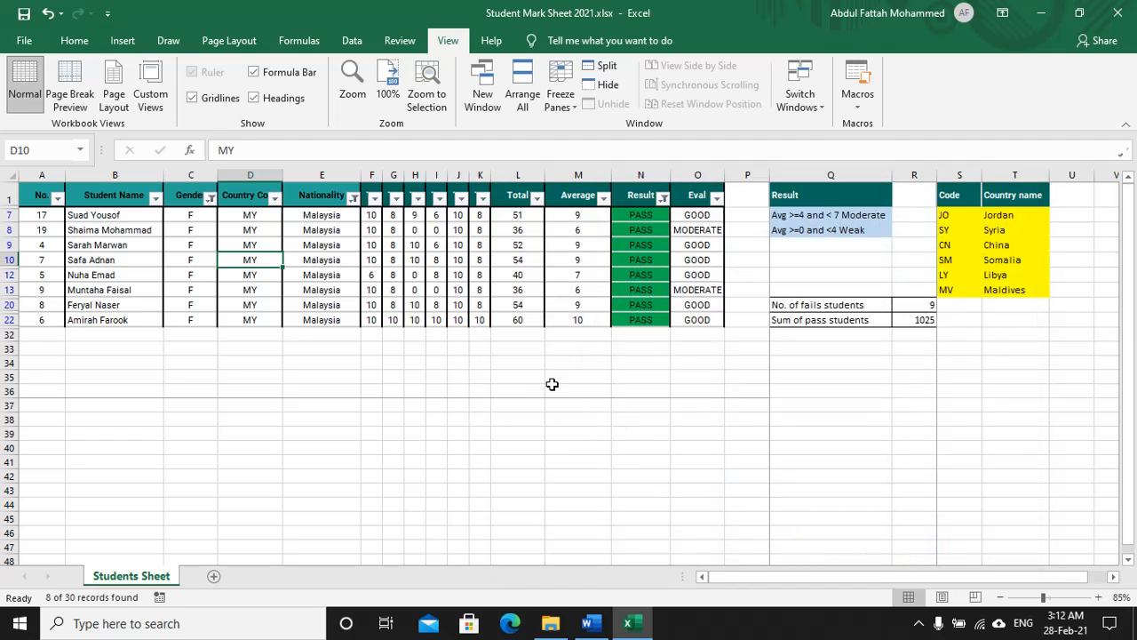
{"action": "key", "text": "alt+Tab"}
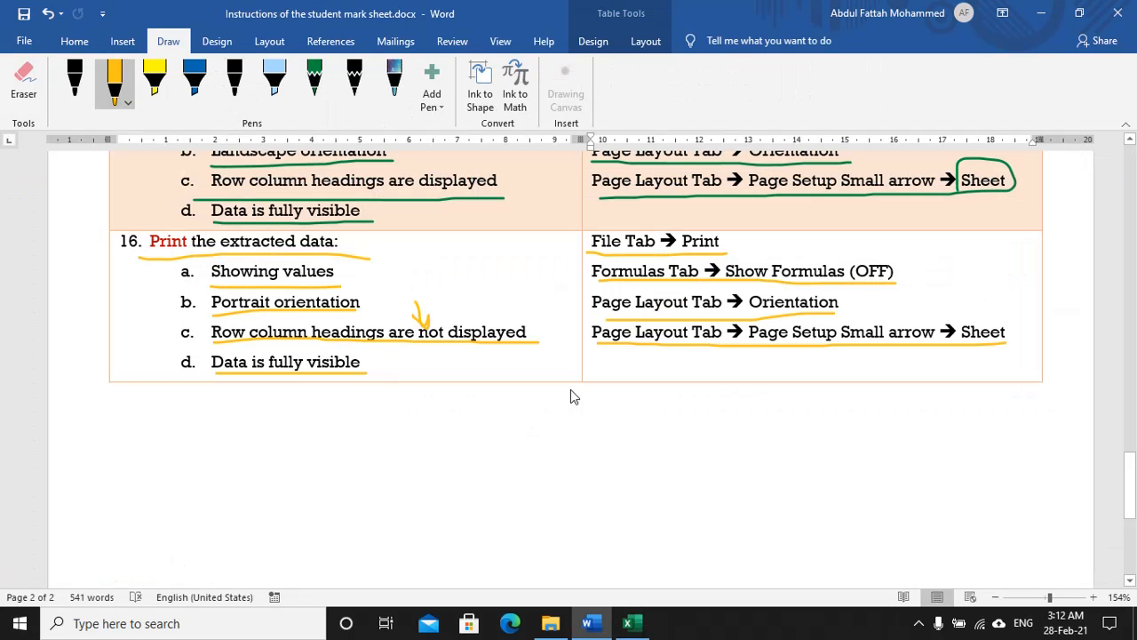